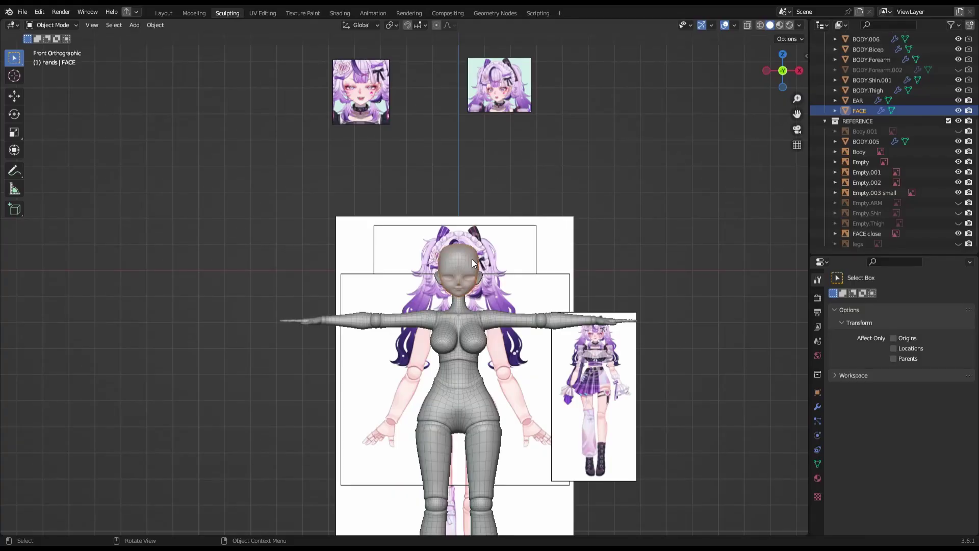
Split the edge loop above the eye off the FACE mesh into its own object, then save.
scroll(472, 258, "up", 5)
key("ctrl+s")
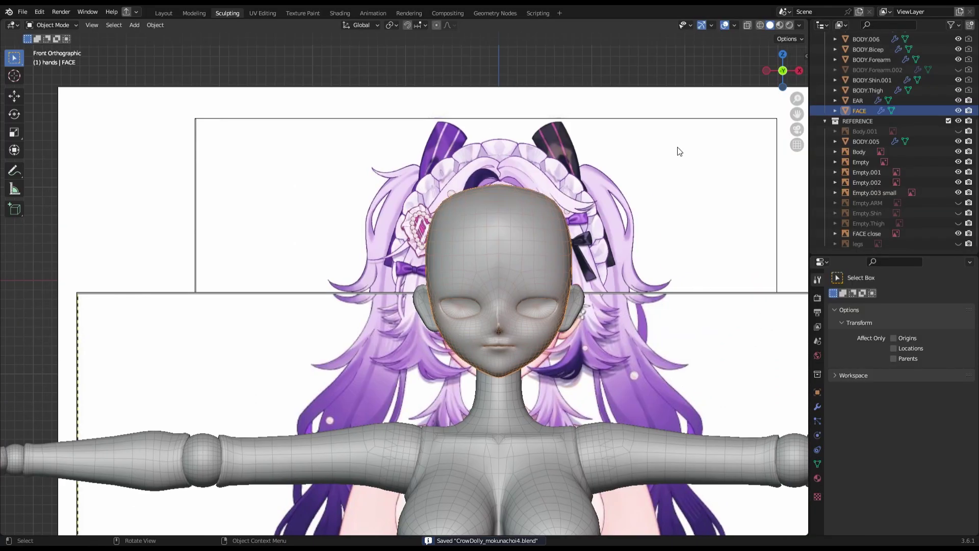
scroll(603, 284, "down", 5)
scroll(487, 299, "up", 6)
key("Tab")
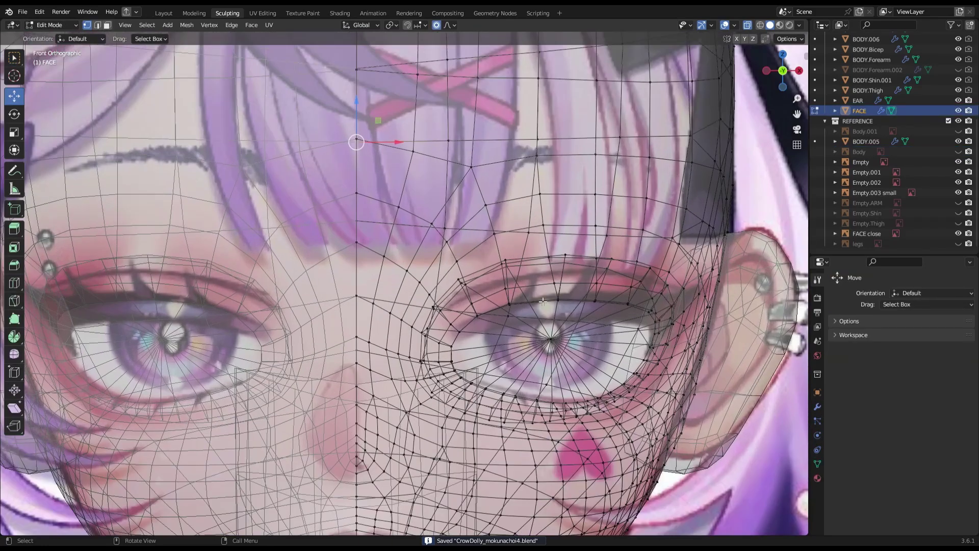
scroll(684, 112, "up", 3)
left_click(392, 302, "ctrl")
key("alt+z")
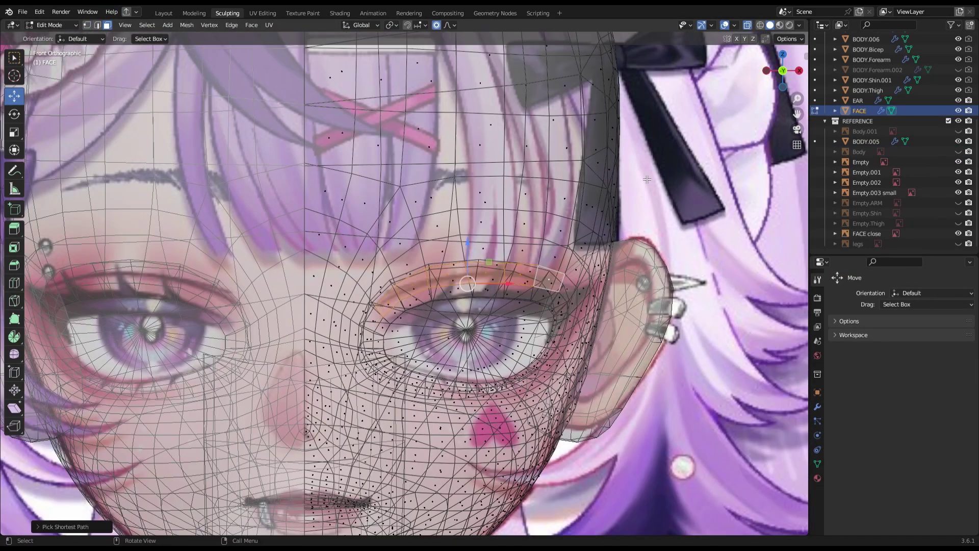
left_click(748, 25)
key("p")
key("Tab")
key("ctrl+s")
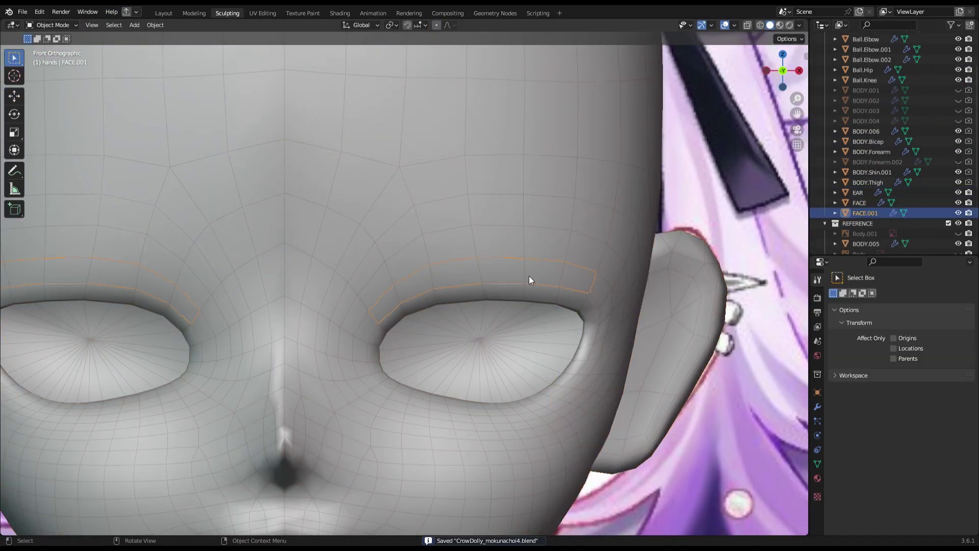
Rename the new strip 'EYE CREASE', add a sliding loop cut, and pick the Grab sculpt brush.
double_click(862, 138)
type("EYE C")
key("Tab")
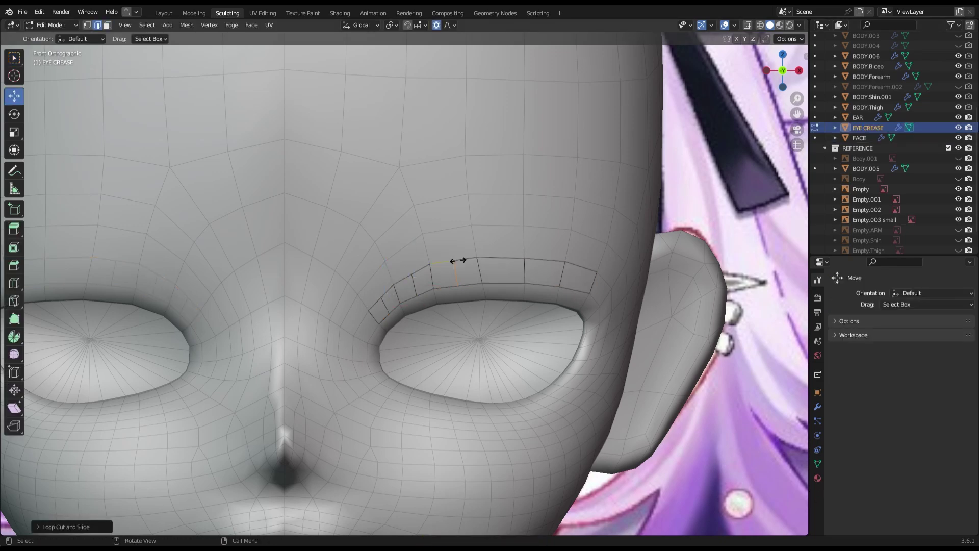
left_click(503, 272)
left_click(749, 25)
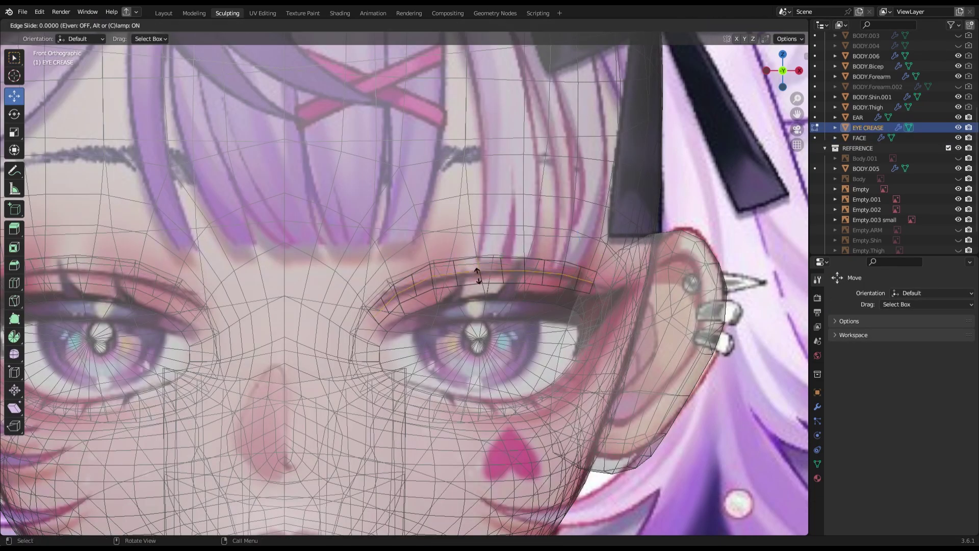
left_click(51, 25)
left_click(51, 58)
key("ctrl+s")
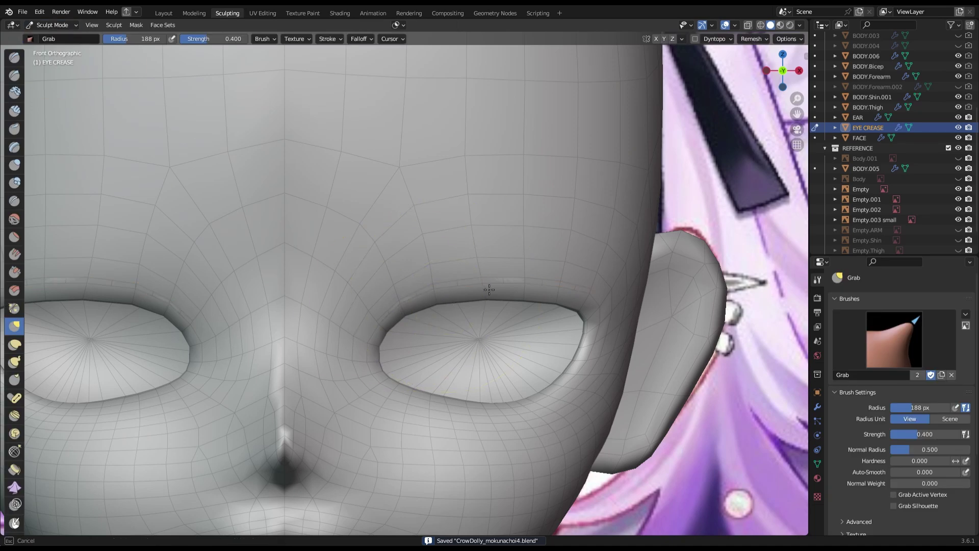
Scale the crease strip with proportional editing, checking it from front and side views.
key("Tab")
key("KP_3")
key("KP_Decimal")
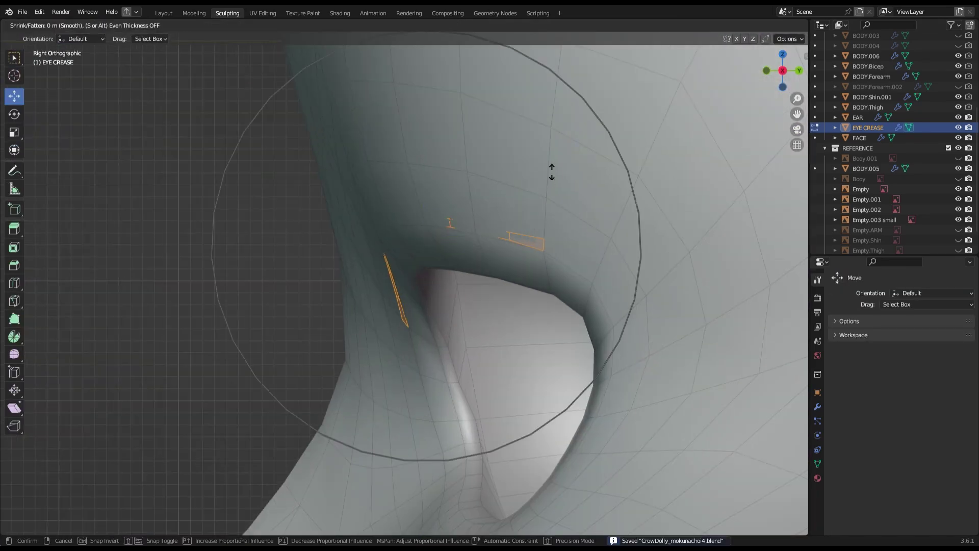
key("KP_1")
left_click(689, 200)
scroll(408, 280, "down", 3)
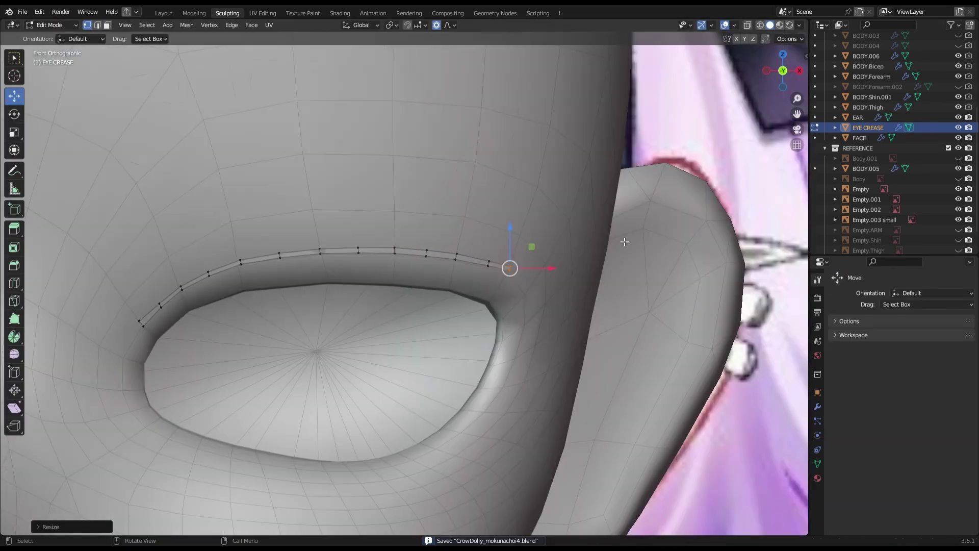
key("s")
key("Return")
key("Tab")
scroll(408, 281, "down", 2)
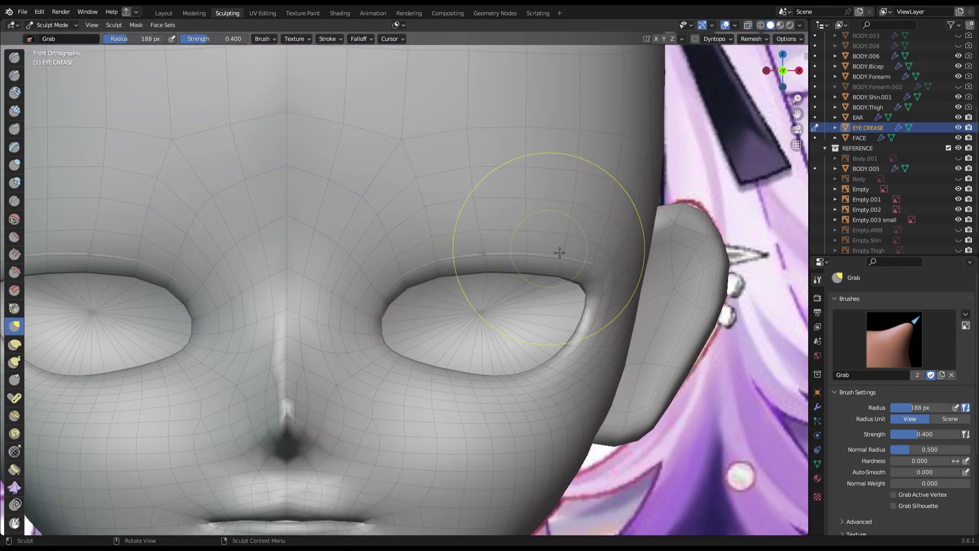
key("Tab")
key("ctrl+s")
Move, resize and rotate the crease end to follow the reference crease, then save.
middle_click_drag(559, 253, 464, 260)
left_click(491, 280)
key("KP_1")
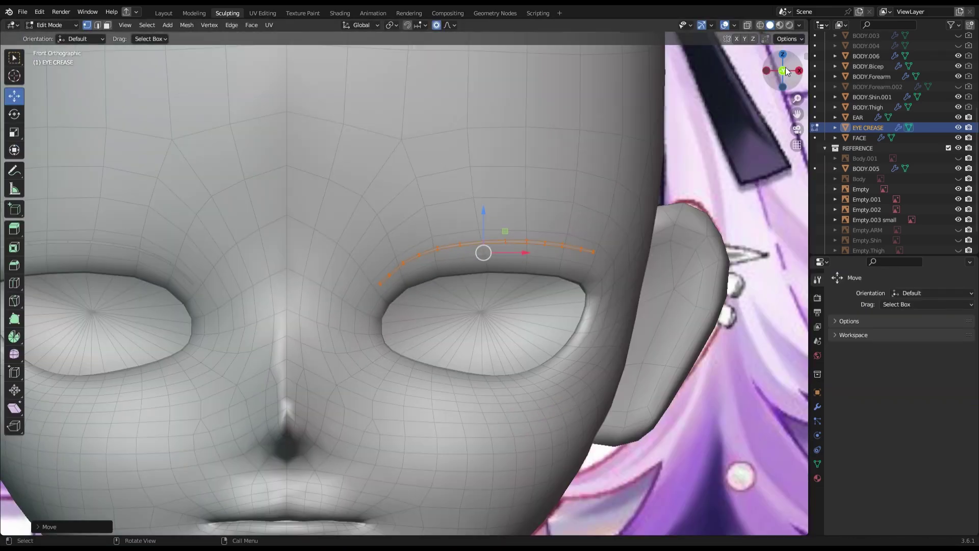
scroll(594, 168, "up", 5)
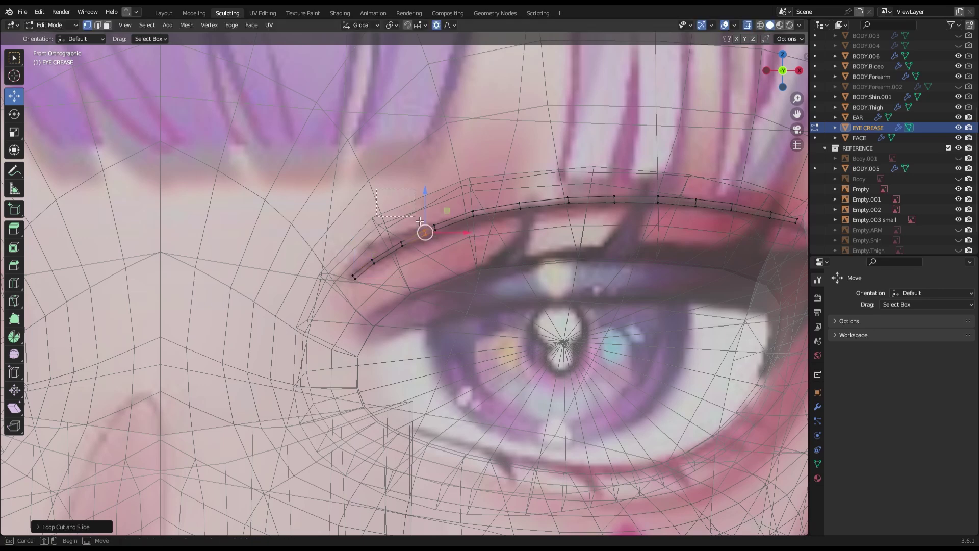
key("s")
left_click(521, 316)
scroll(521, 316, "up", 3)
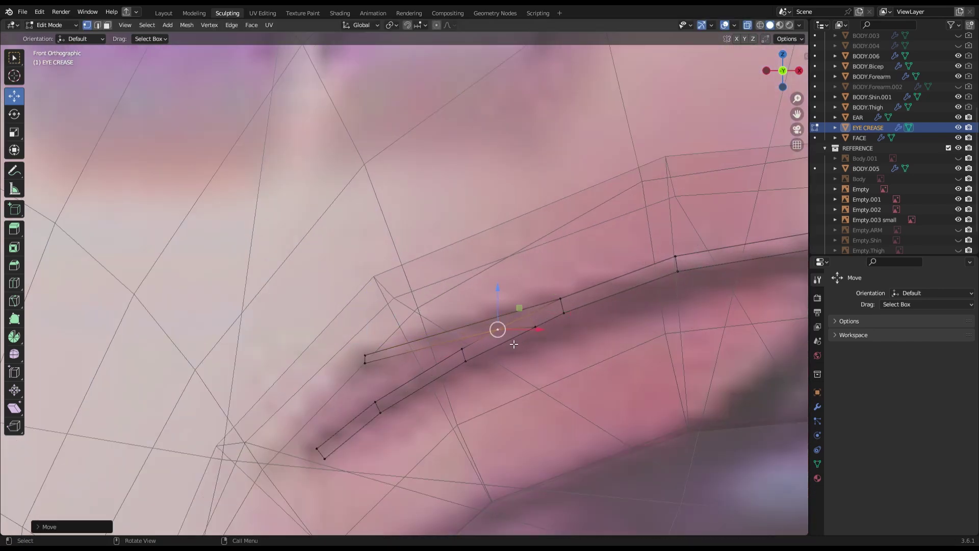
scroll(513, 344, "down", 10)
key("Tab")
scroll(455, 363, "up", 8)
key("ctrl+s")
Refine the crease's inner end in X-ray view, then return to Object Mode.
middle_click_drag(438, 357, 455, 363)
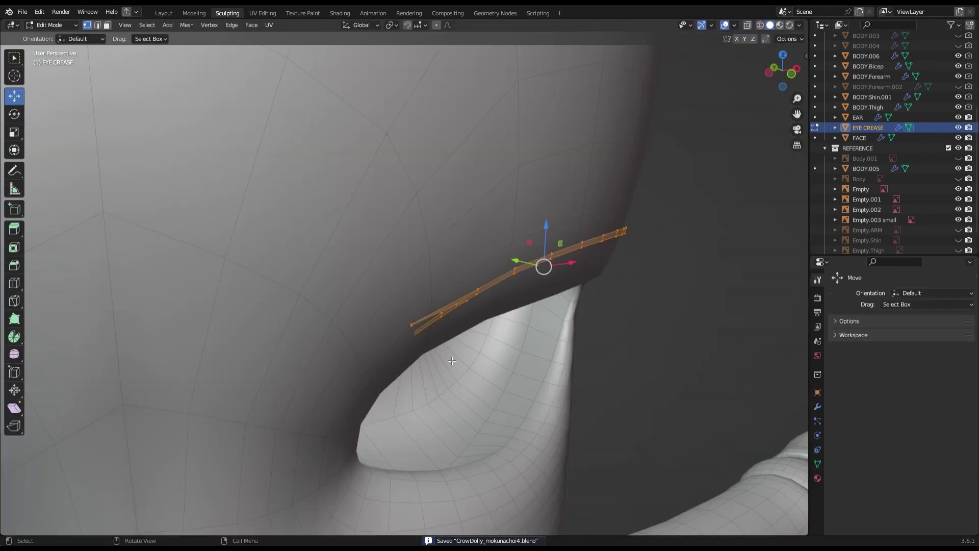
key("Tab")
left_click(748, 25)
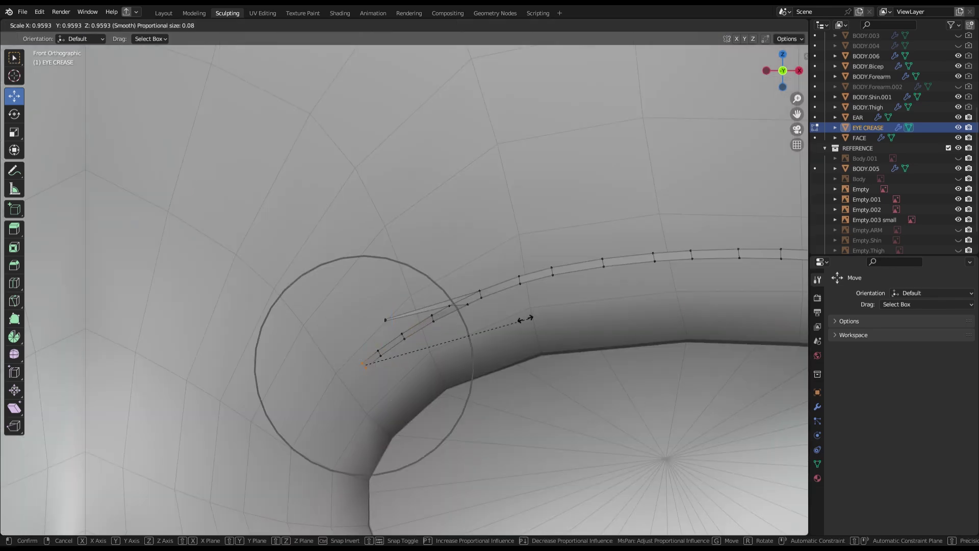
middle_click_drag(473, 314, 546, 332, "ctrl")
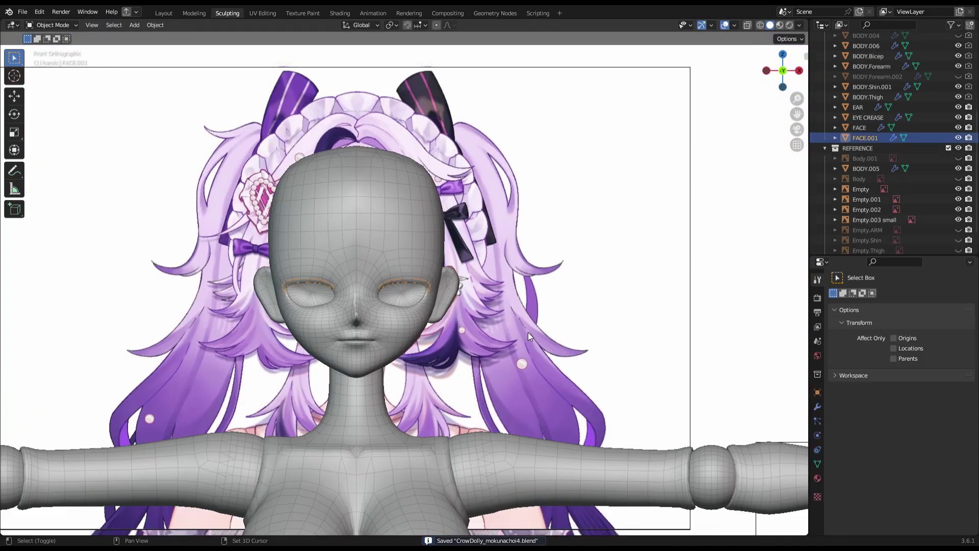
key("Tab")
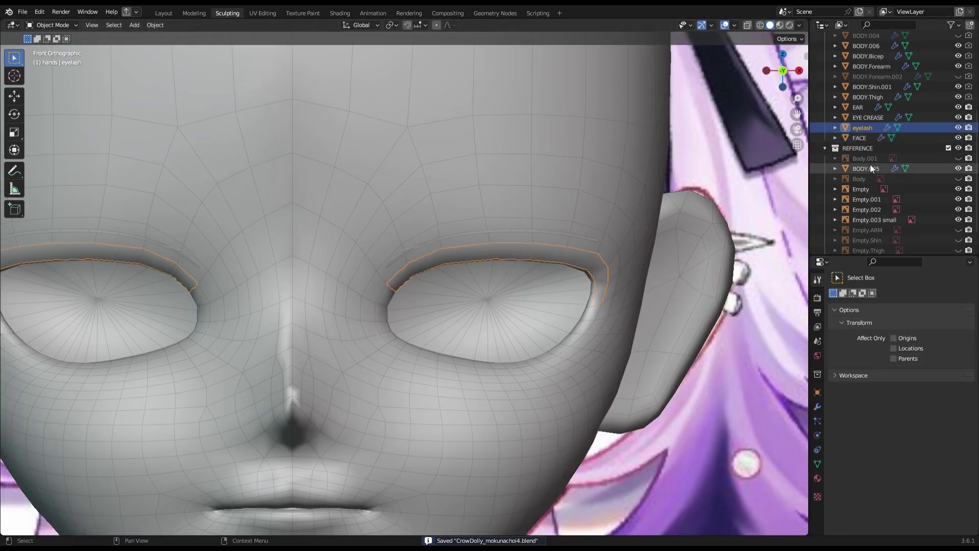
Rename the strip 'EYELASH', dissolve extra edges, and shape it with proportional editing into a pointed band.
double_click(864, 128)
type("EYELASH")
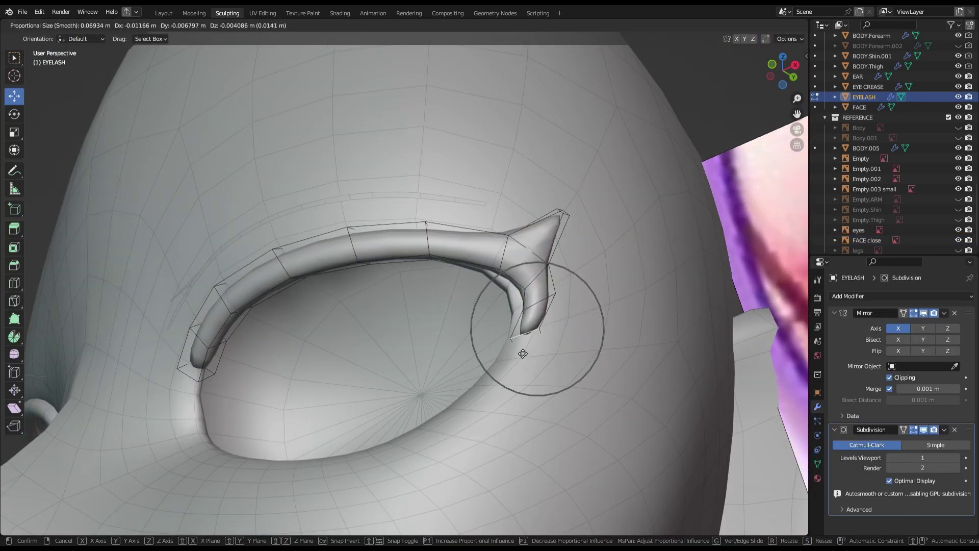
key("x")
left_click(547, 369)
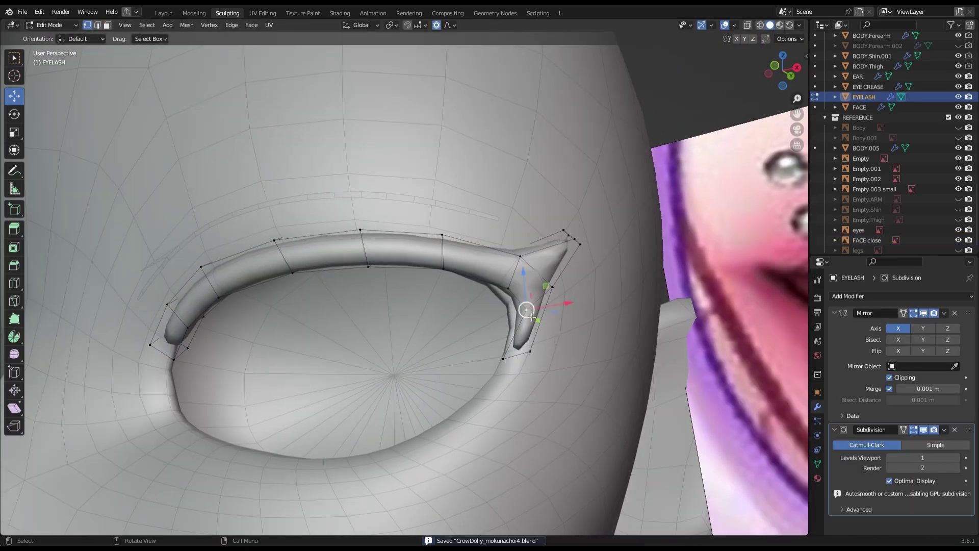
key("KP_1")
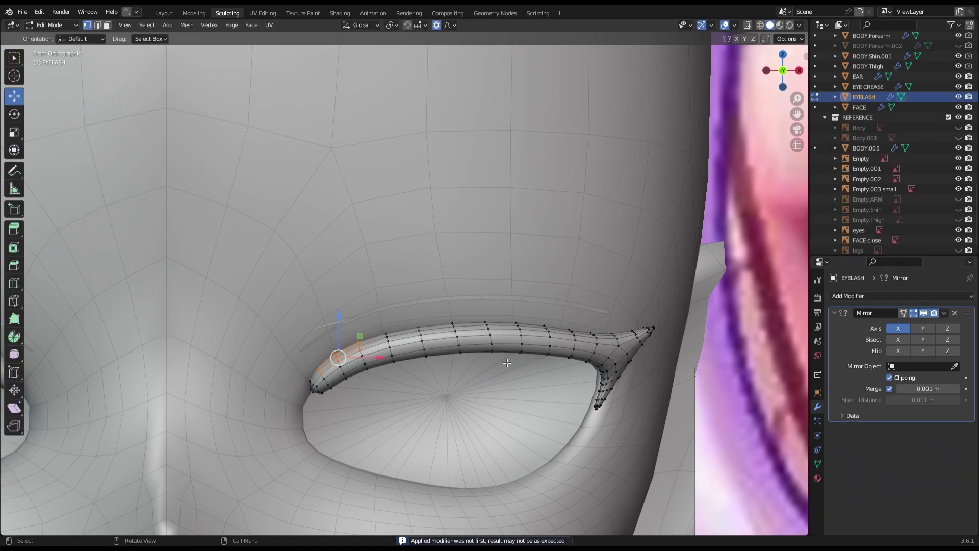
middle_click_drag(507, 362, 387, 270)
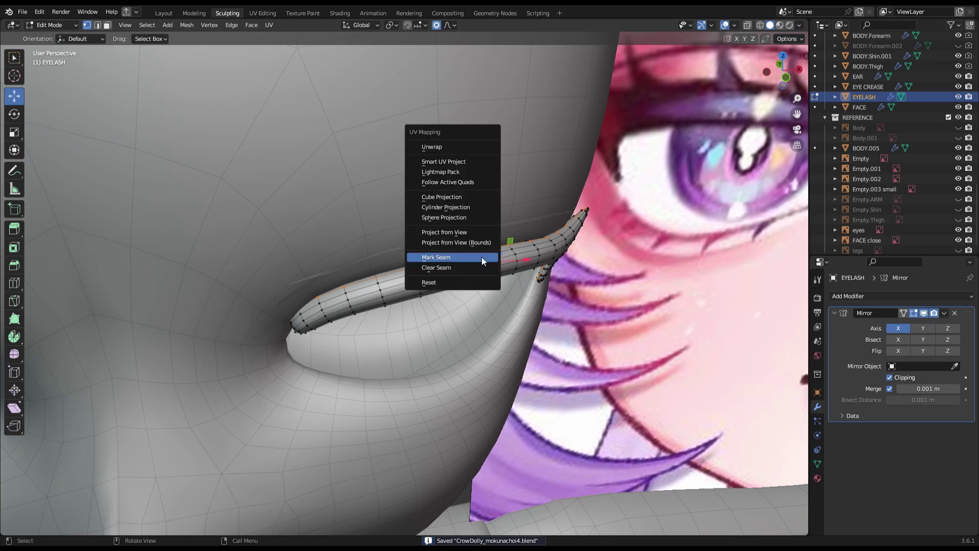
Mark a seam on the eyelash edge, then Grab-sculpt the band and its outer tip around the eye.
left_click(482, 257)
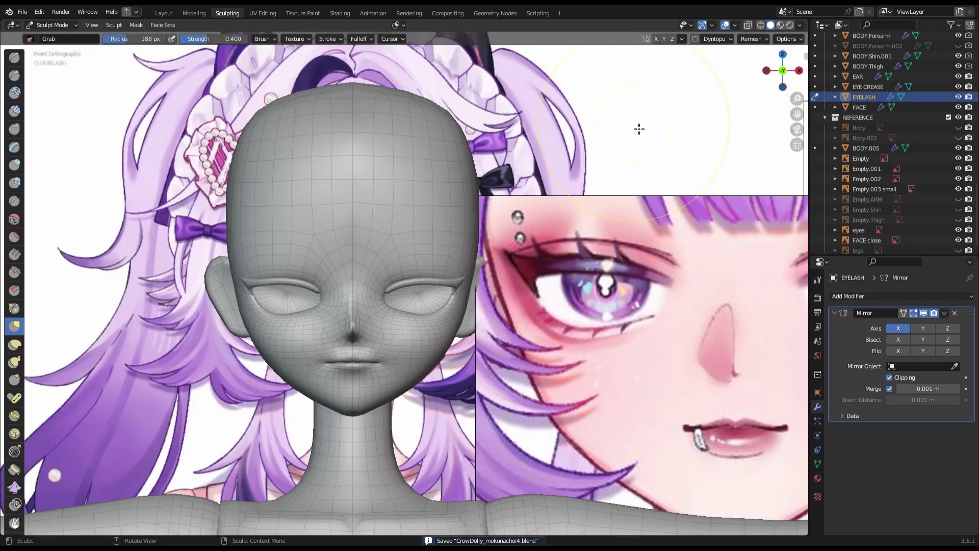
scroll(380, 296, "up", 2)
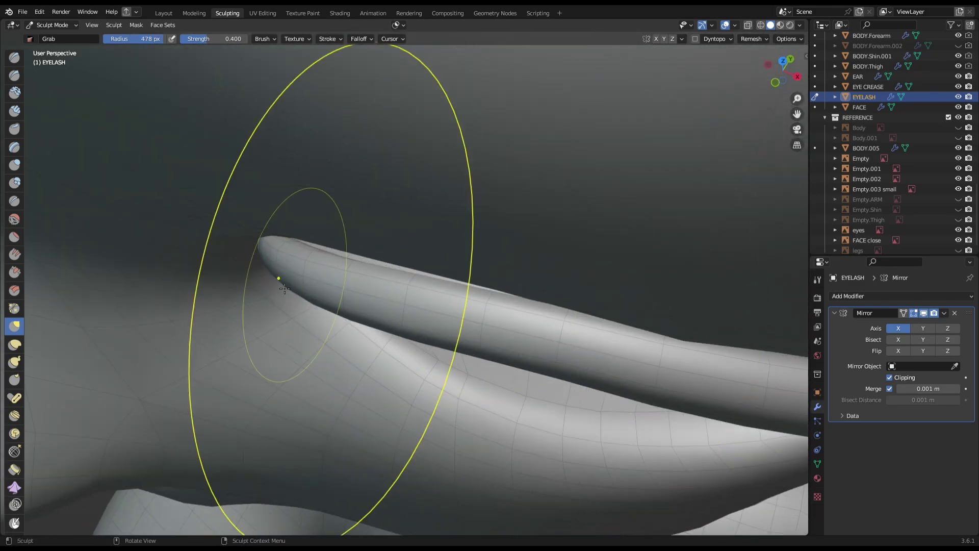
middle_click_drag(285, 288, 462, 264)
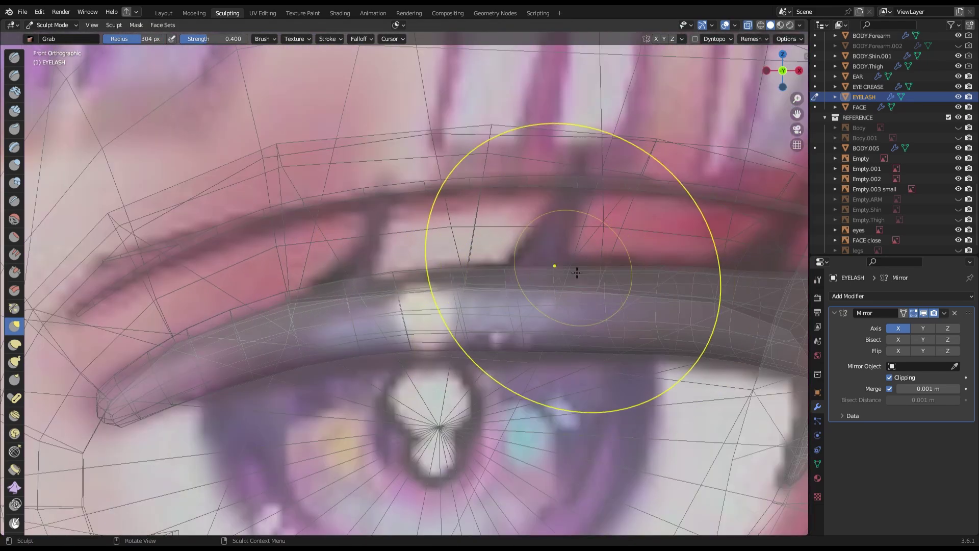
middle_click_drag(553, 267, 400, 311, "ctrl")
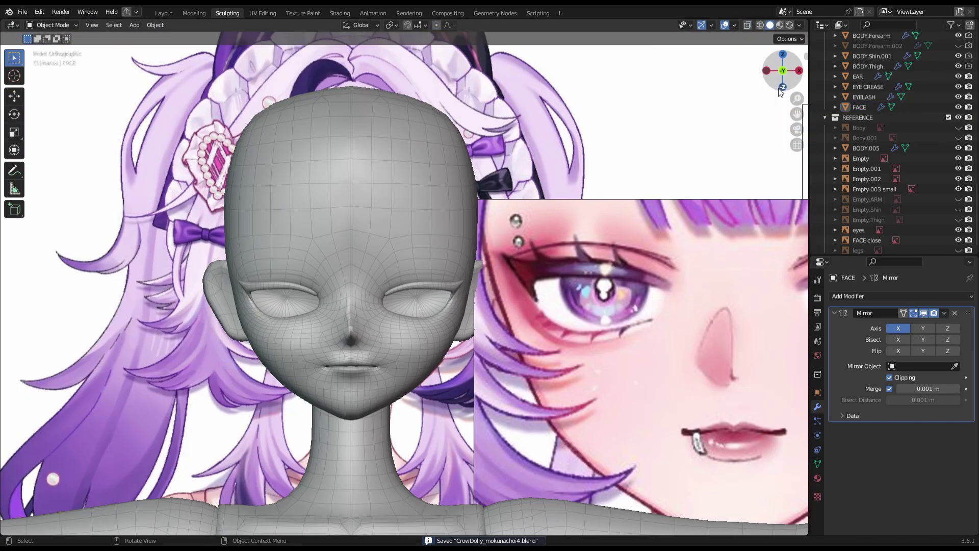
Orbit around the head to work on the EYEBROWS strip over the reference brow.
middle_click_drag(516, 219, 495, 252)
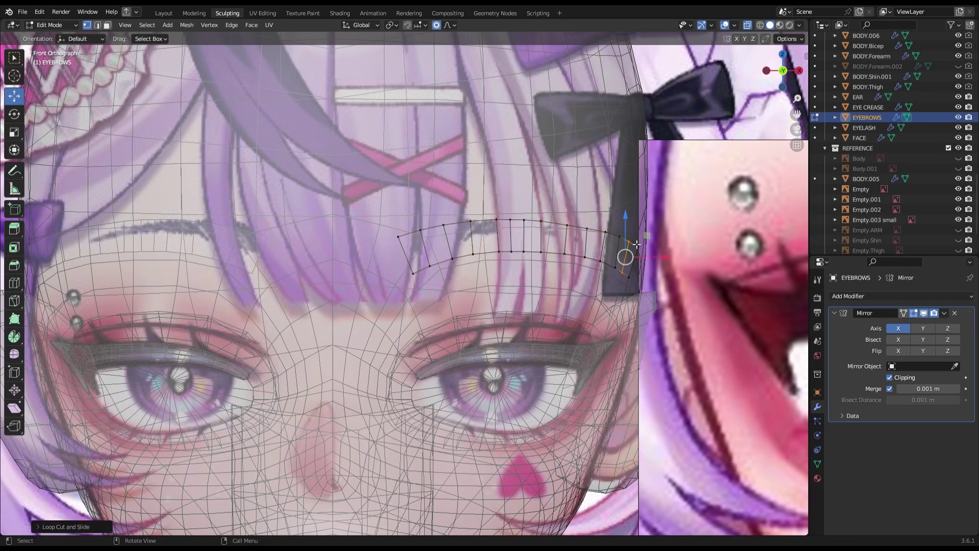
Scale the eyebrow end with smooth proportional falloff to fit the brow.
key("ctrl+s")
scroll(567, 248, "up", 2)
scroll(738, 262, "down", 5)
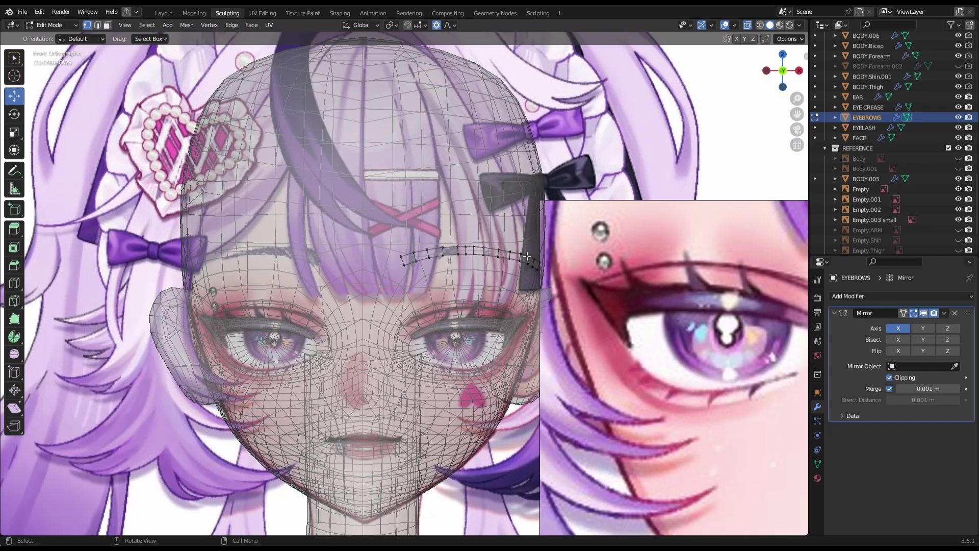
scroll(592, 228, "up", 2)
key("s")
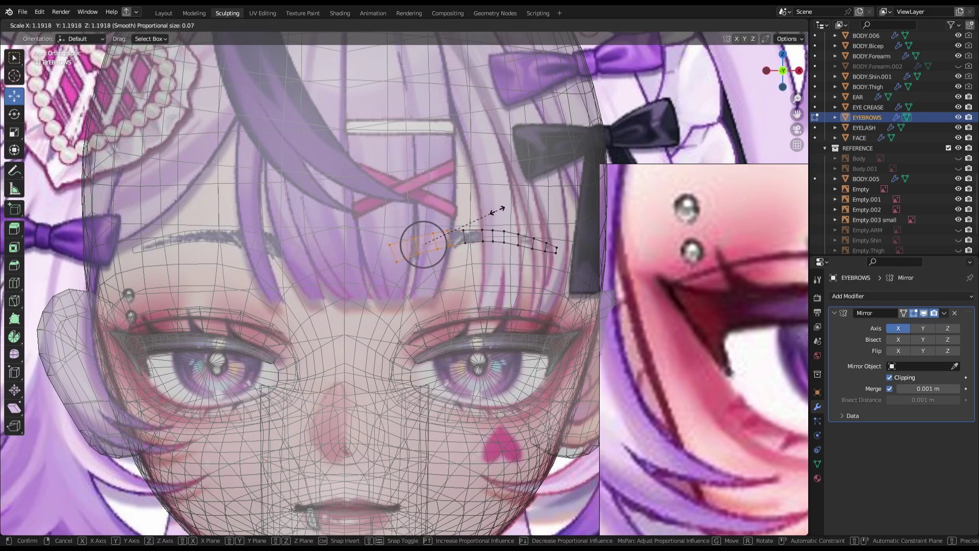
left_click(534, 202)
scroll(534, 203, "down", 3)
key("alt+z")
scroll(534, 203, "up", 3)
middle_click_drag(510, 204, 545, 202)
Thin the eyebrow with Alt+S and push it back along Y toward the forehead.
key("alt+s")
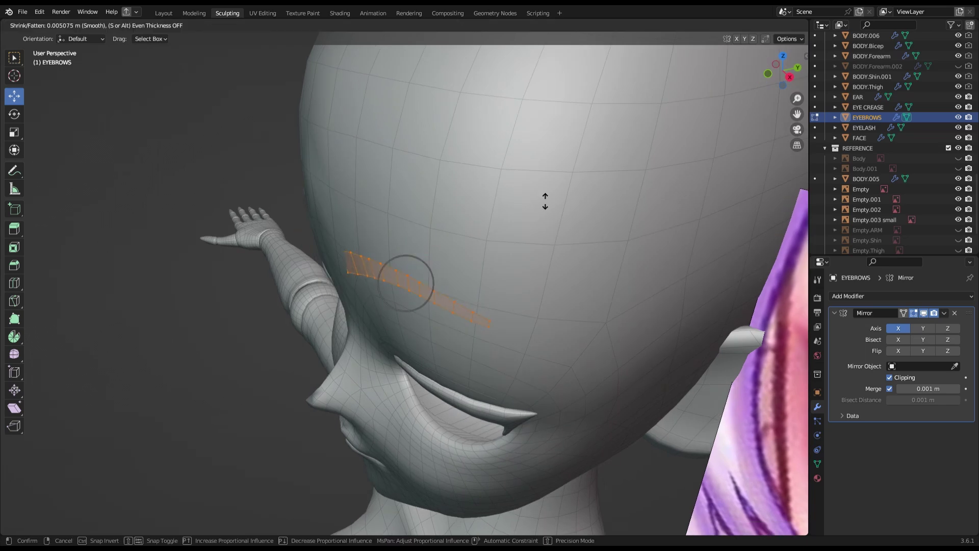
left_click(553, 202)
key("KP_1")
key("g")
key("y")
left_click(429, 314)
Check the eyebrow from front and side views, then save the file.
key("KP_1")
scroll(508, 183, "down", 3)
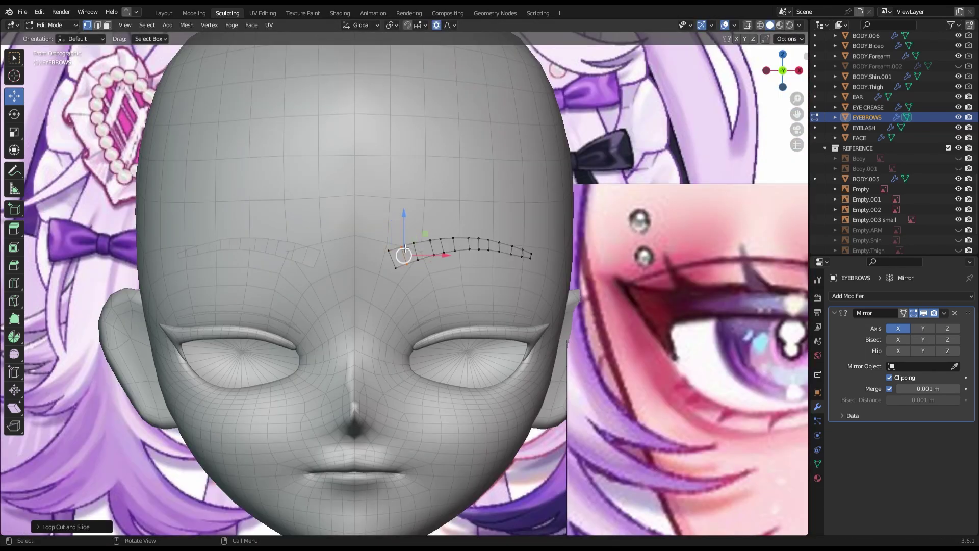
scroll(508, 184, "up", 2)
scroll(508, 183, "up", 1)
scroll(508, 183, "down", 3)
scroll(429, 238, "up", 3)
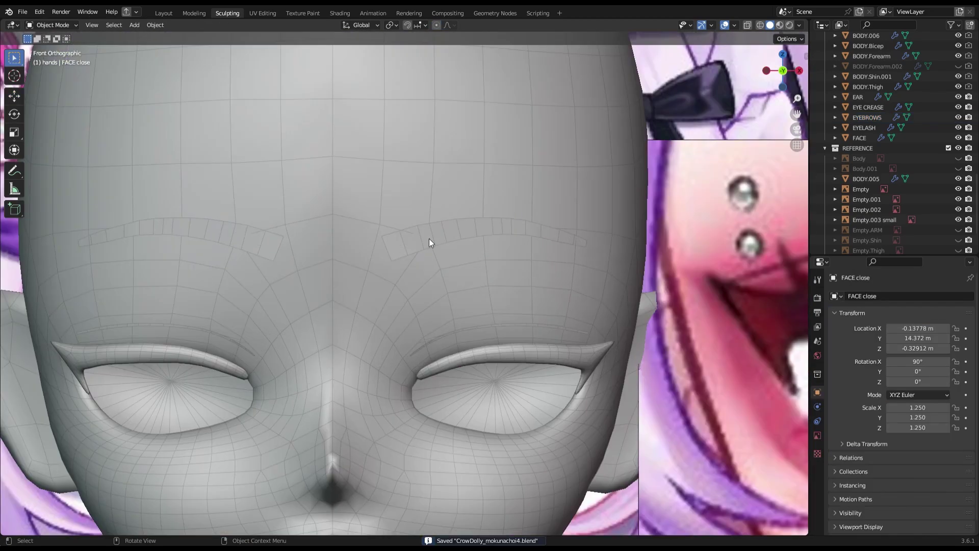
middle_click_drag(430, 237, 381, 215)
scroll(390, 236, "up", 4)
key("a")
key("ctrl+s")
scroll(517, 232, "up", 2)
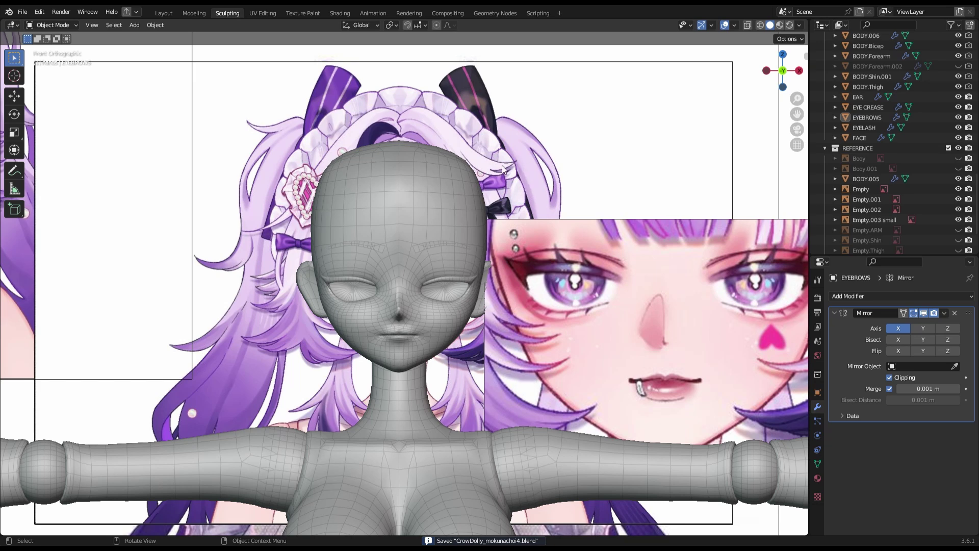
Add a UV sphere and flatten it into a thin piece.
left_click(134, 25)
left_click(240, 69)
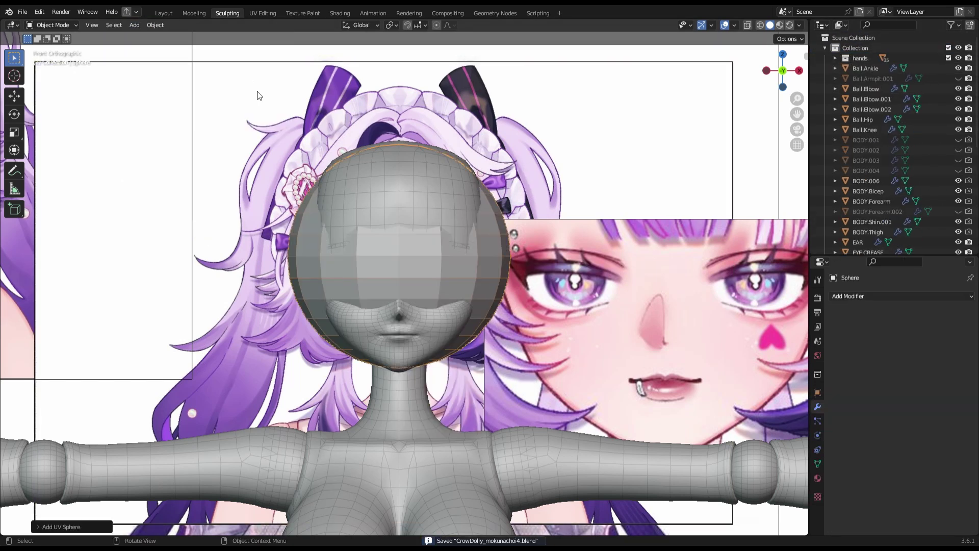
right_click(514, 180)
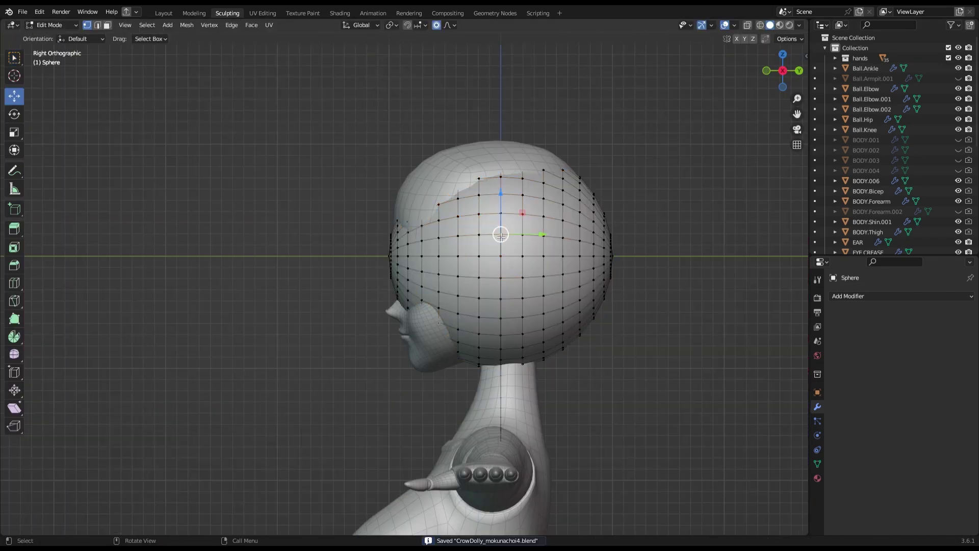
left_click_drag(471, 253, 443, 255)
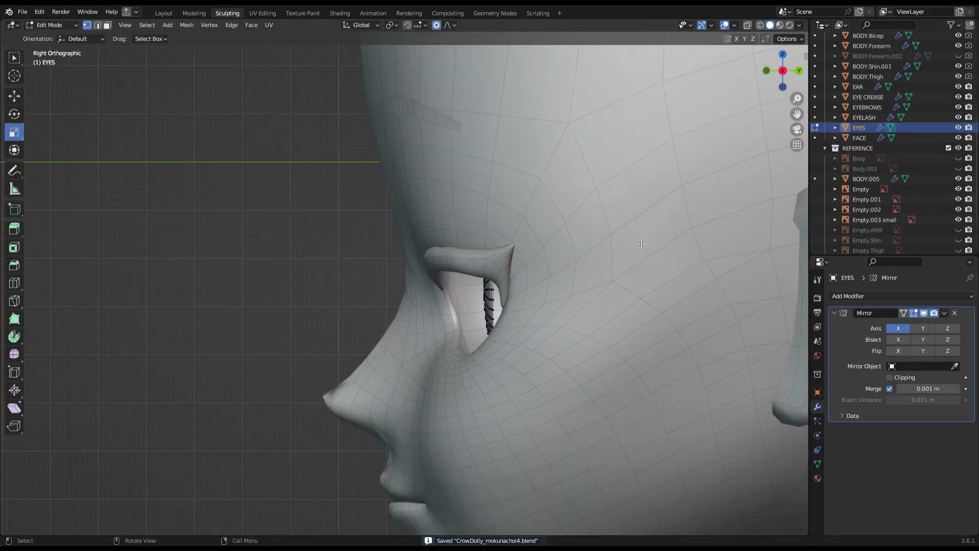
Rotate the whole EYES mesh -6° with proportional editing, save, and select the FACE mesh.
key("a")
left_click(14, 96)
key("r")
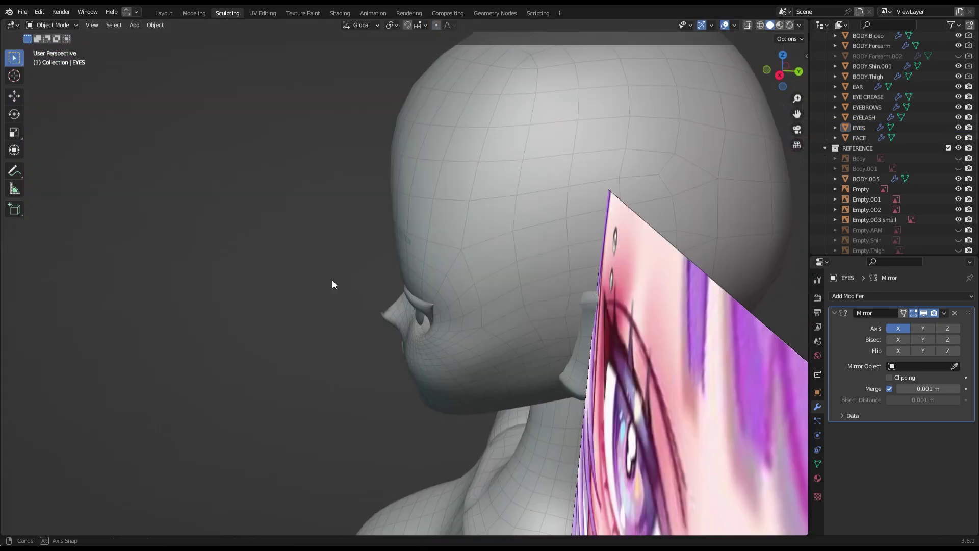
key("ctrl+s")
mouse_move(625, 233)
middle_mouse_down()
mouse_move(729, 158)
mouse_move(503, 300)
middle_mouse_up()
left_click(383, 276)
scroll(384, 276, "up", 3)
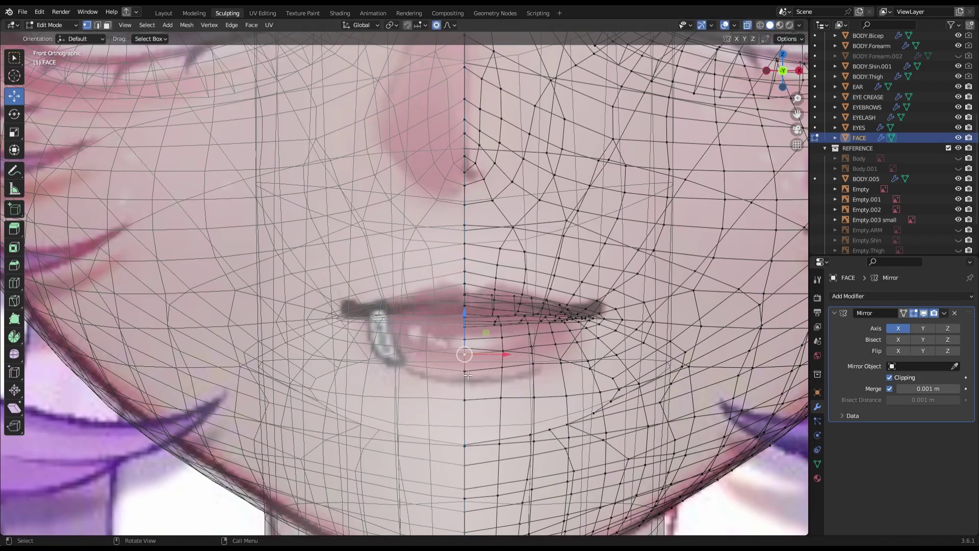
Pull the lower-lip vertex down and raise the mouth-line vertices, toggling X-ray off.
left_click_drag(467, 375, 468, 349)
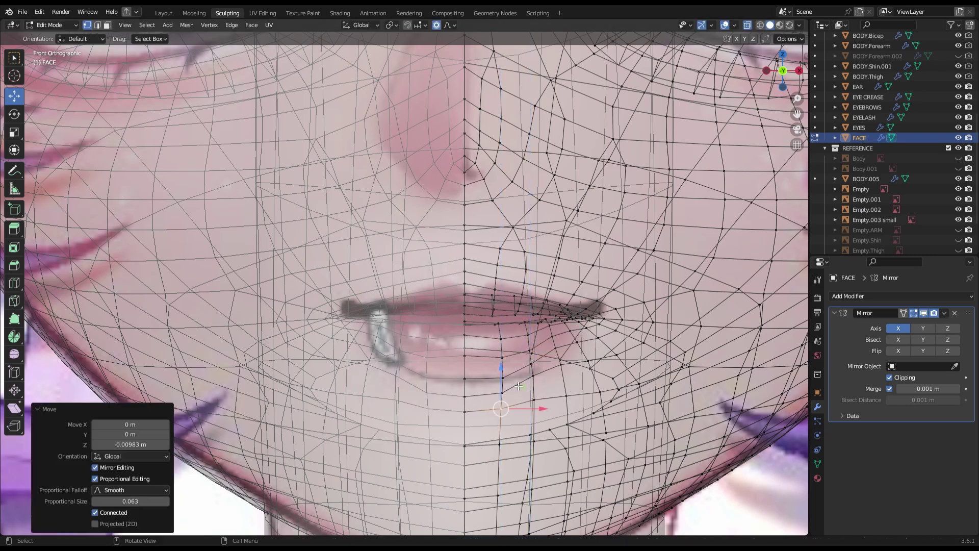
key("alt+z")
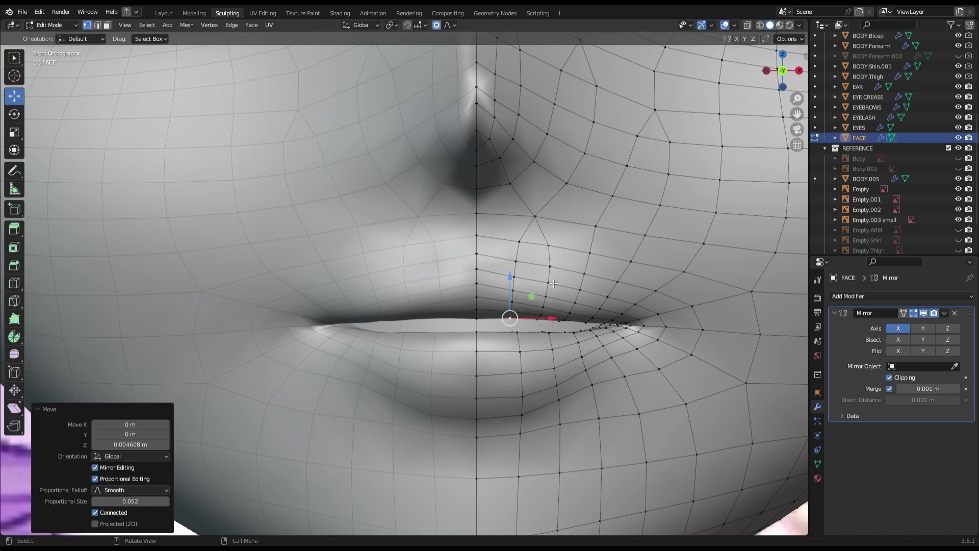
left_click(751, 23)
left_click(751, 22)
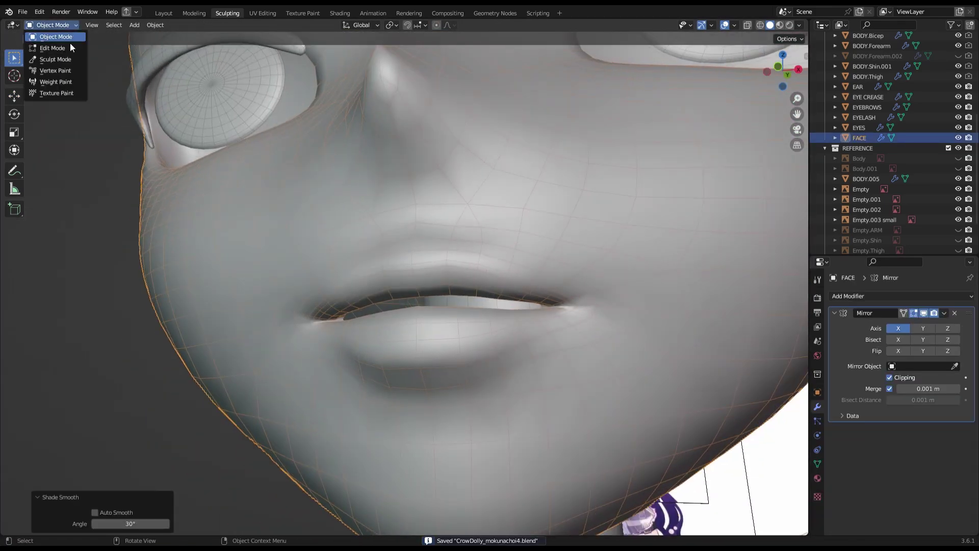
Finish the knife cut from the nose to the upper lip and save.
left_click(55, 59)
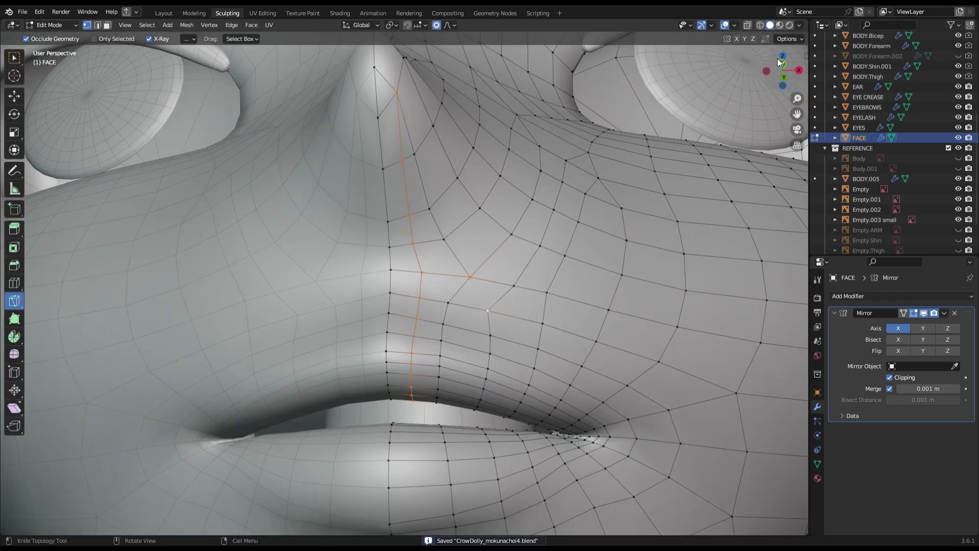
left_click(779, 62)
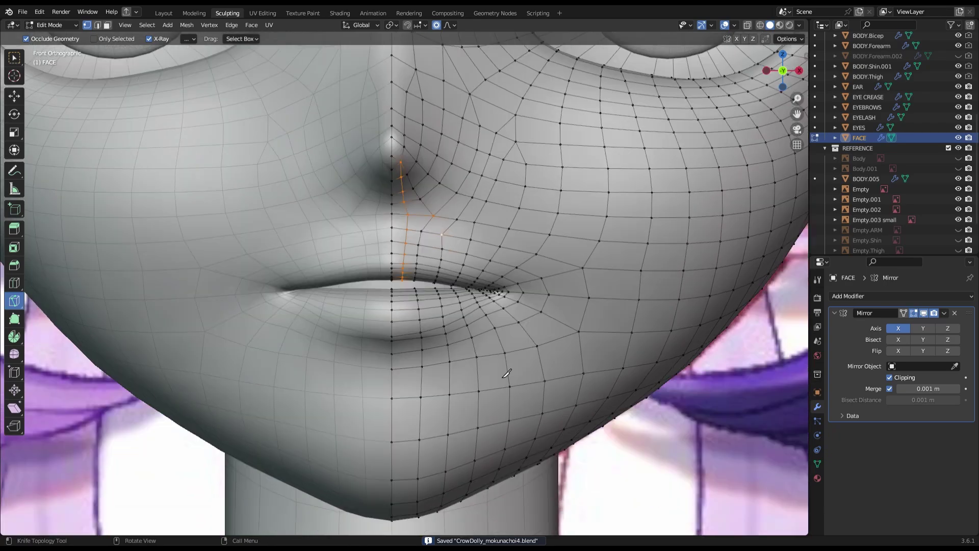
key("w")
middle_click_drag(506, 365, 440, 308)
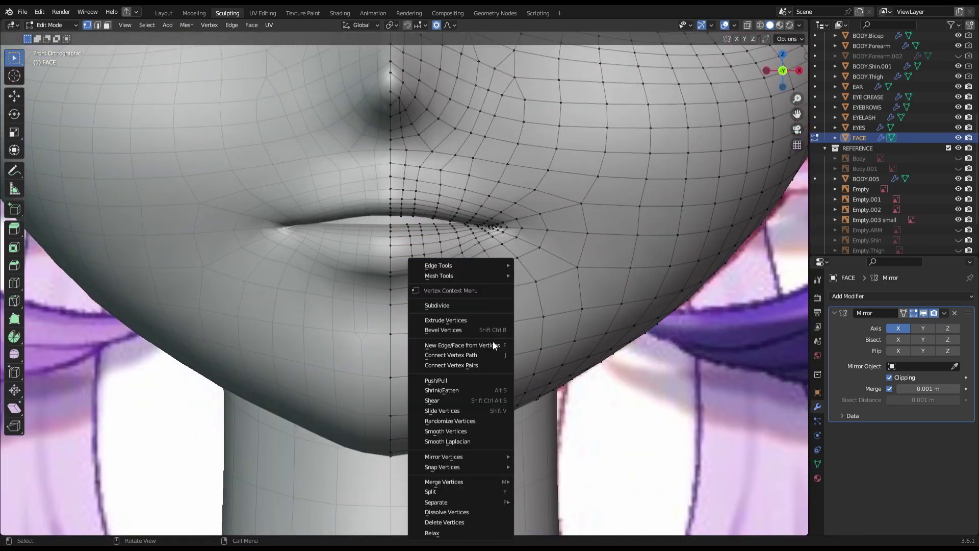
key("ctrl+s")
Switch the face to Sculpt Mode and zoom in on the lips.
left_click(55, 59)
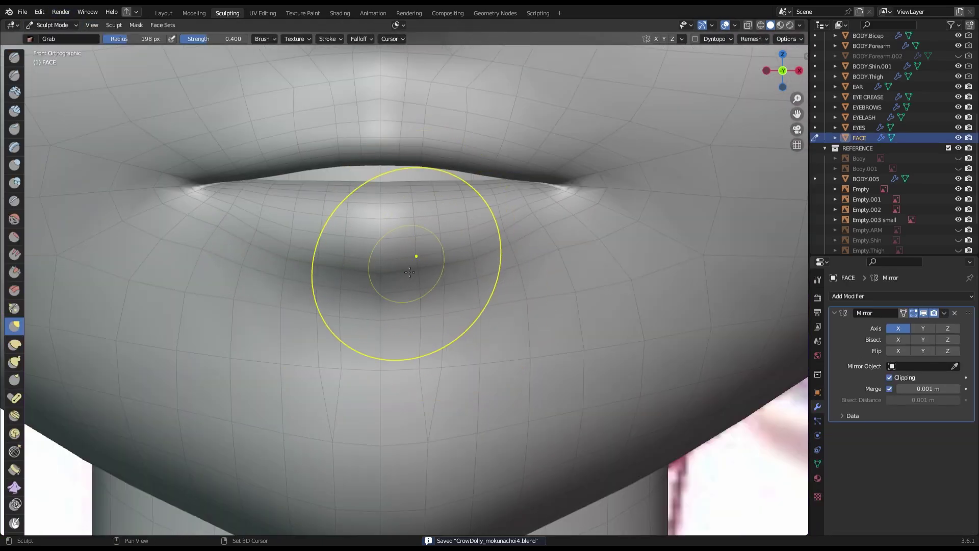
scroll(411, 262, "down", 3)
scroll(549, 299, "up", 3)
scroll(586, 372, "down", 4)
scroll(625, 230, "down", 2)
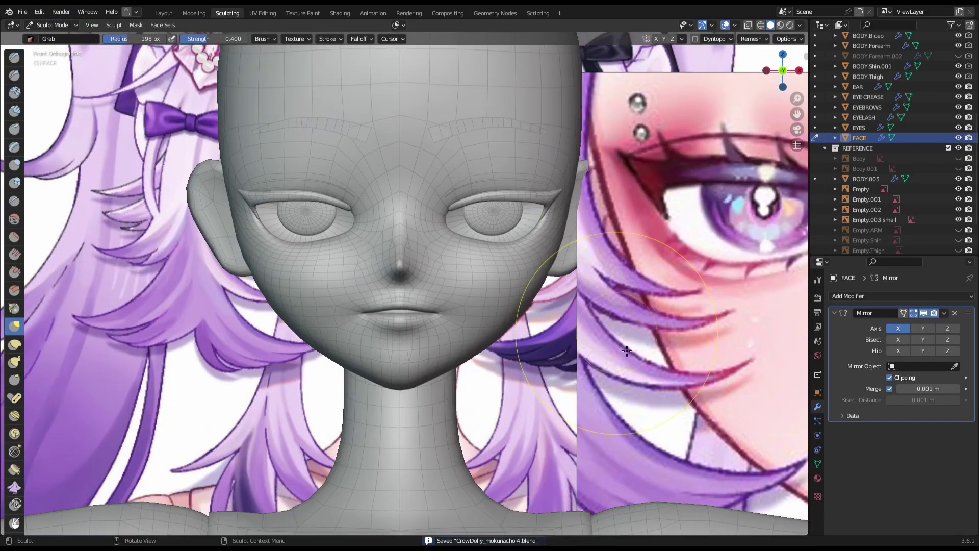
scroll(591, 328, "up", 3)
scroll(349, 426, "up", 8)
Grab-sculpt the lower lip fuller, checking profile and front views, and save.
middle_click_drag(430, 394, 420, 338)
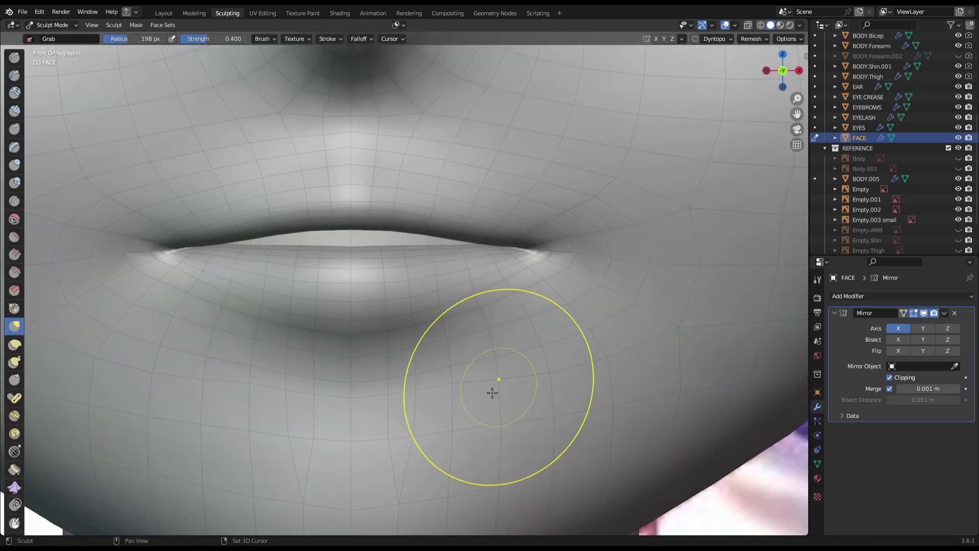
scroll(493, 389, "down", 5)
key("ctrl+s")
middle_click_drag(494, 389, 558, 415)
scroll(558, 415, "up", 5)
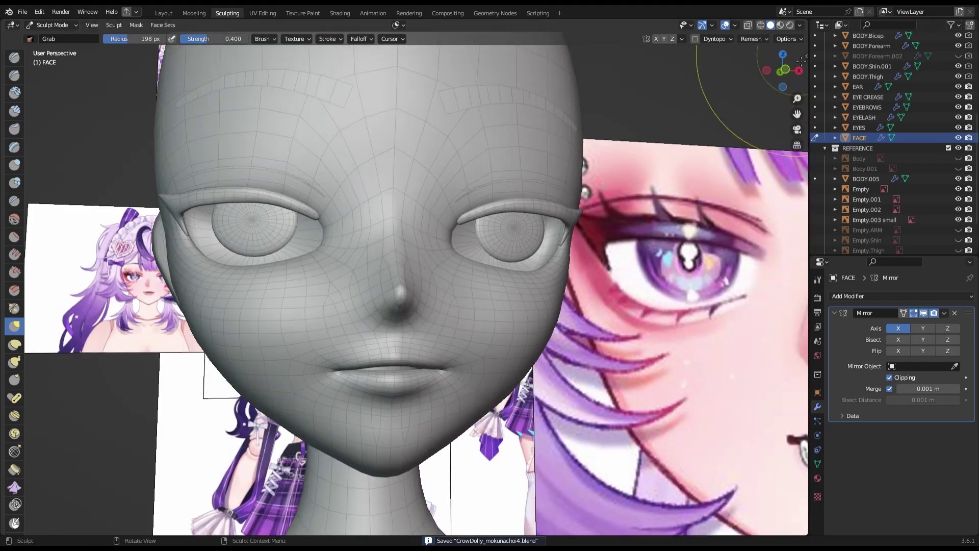
key("KP_1")
scroll(470, 327, "up", 5)
scroll(451, 367, "up", 5)
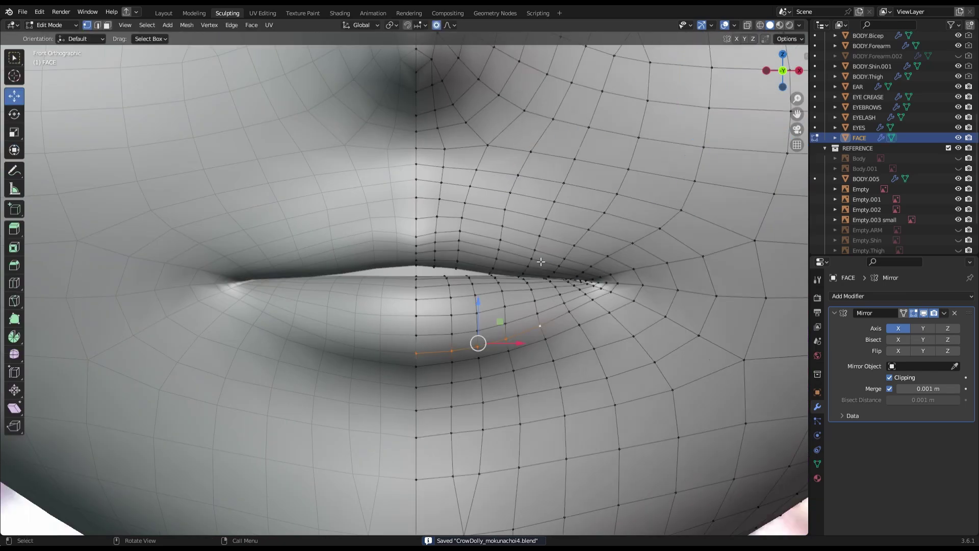
key("g")
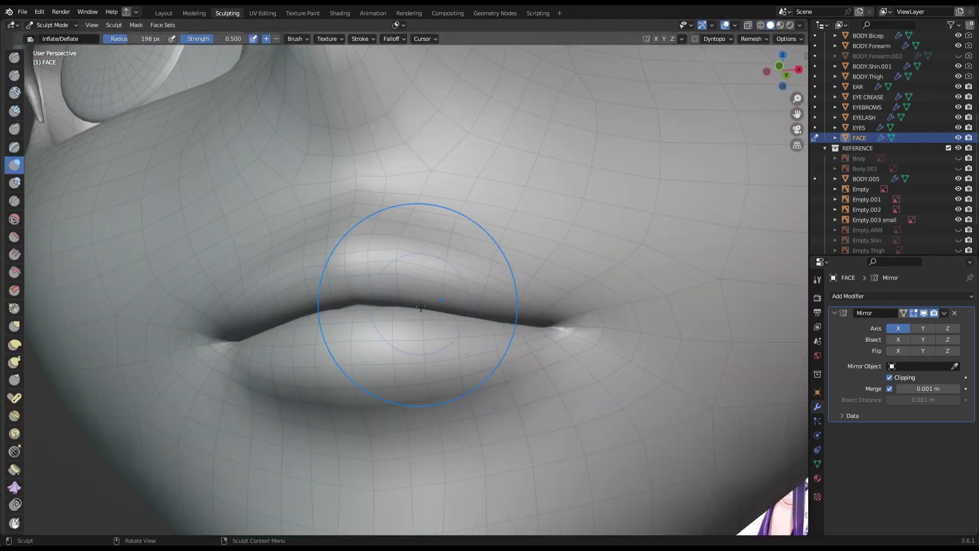
middle_click_drag(421, 306, 440, 311, "ctrl")
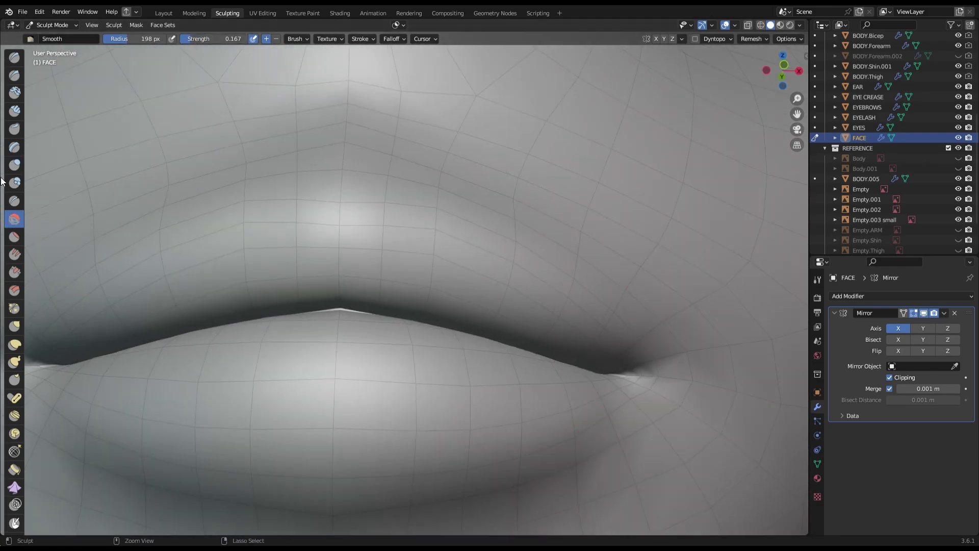
key("ctrl+s")
Review the reshaped lips from the side and orbit around the head.
scroll(477, 339, "down", 3)
scroll(477, 340, "down", 2)
scroll(742, 119, "up", 2)
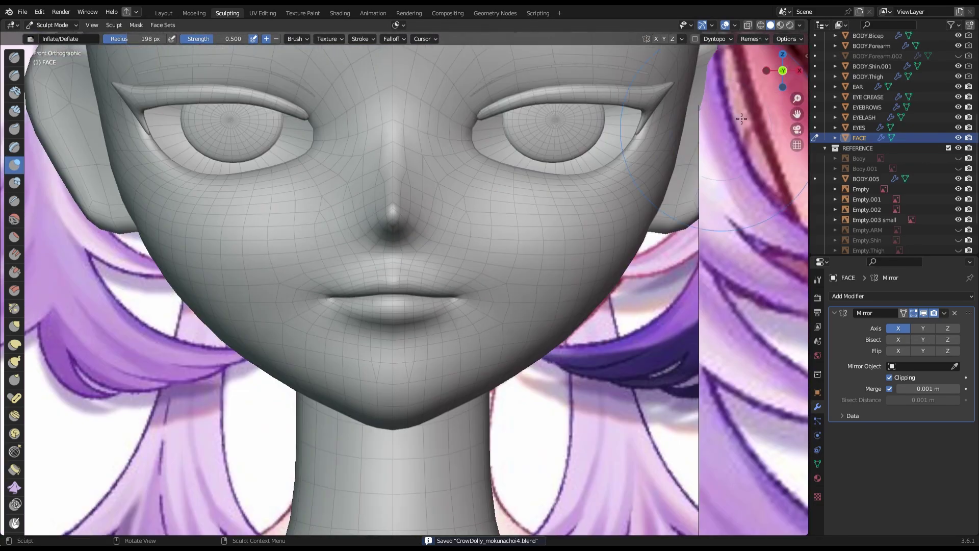
key("KP_3")
scroll(427, 324, "up", 5)
scroll(521, 257, "down", 8)
left_click_drag(783, 71, 793, 76)
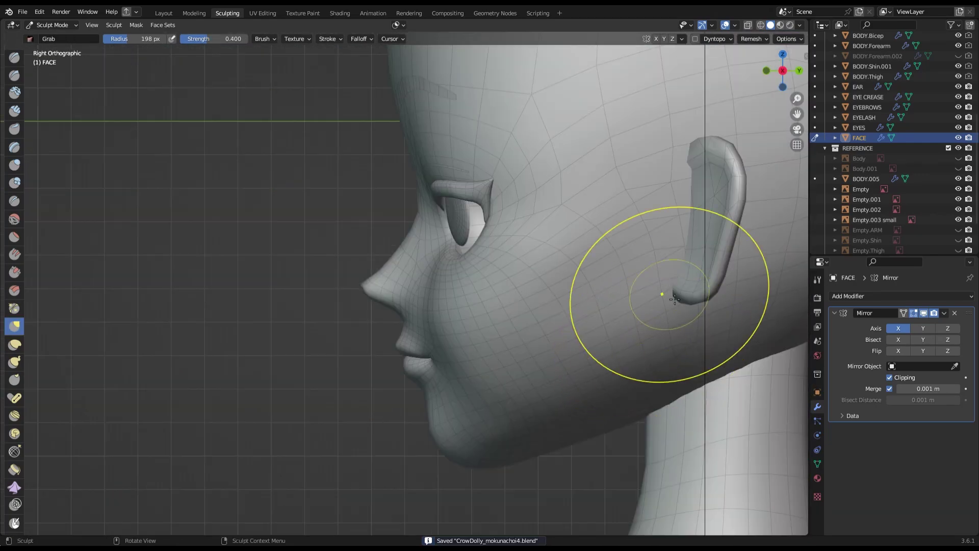
scroll(674, 299, "down", 5)
middle_click_drag(674, 299, 612, 230)
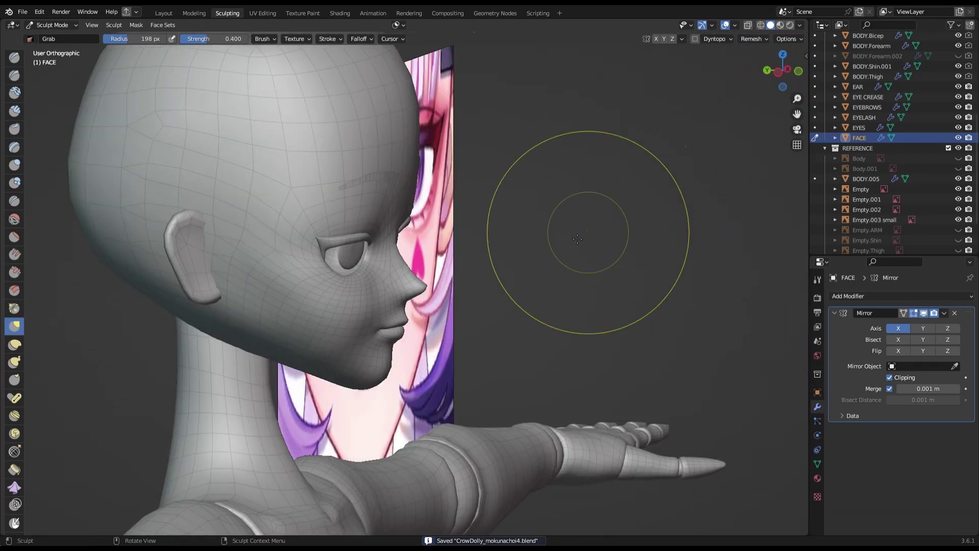
scroll(612, 229, "up", 4)
Re-enter face sculpting and turn to the other side of the face.
left_click(51, 25)
left_click(36, 32)
left_click(49, 60)
scroll(241, 296, "up", 3)
middle_click_drag(240, 295, 571, 286)
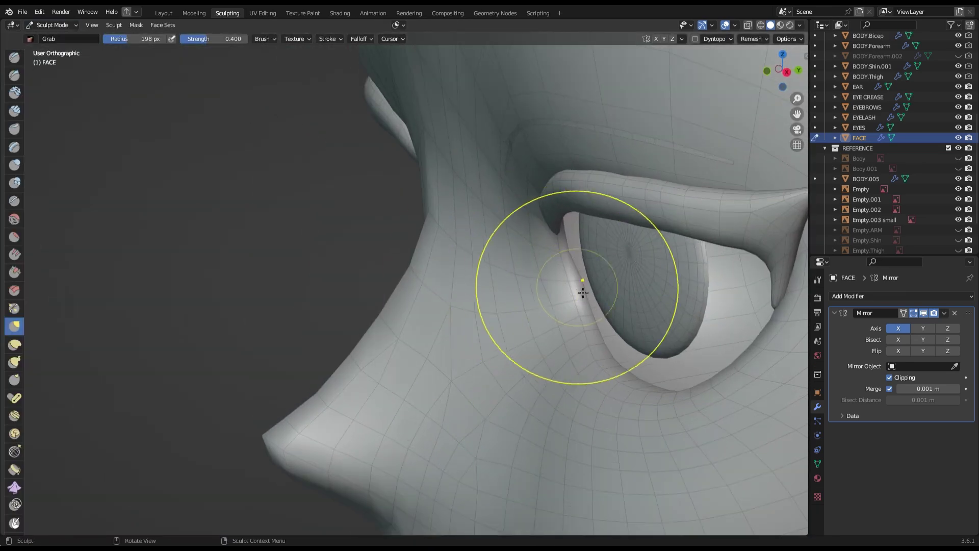
scroll(459, 306, "up", 3)
scroll(516, 330, "down", 2)
Refine the eye corner from a side-on view, then go to front-view Edit Mode and save.
middle_click_drag(437, 343, 415, 350)
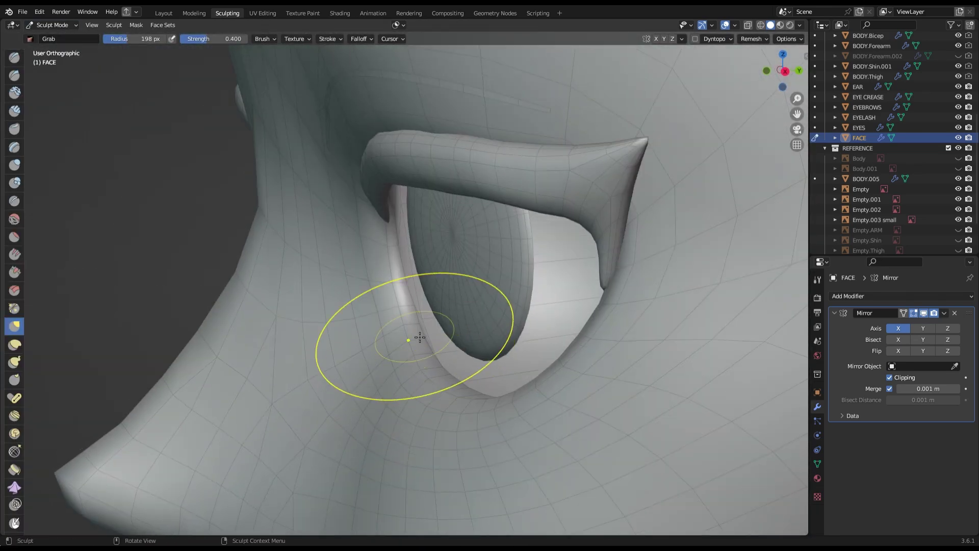
scroll(378, 236, "up", 3)
scroll(415, 390, "up", 2)
scroll(419, 424, "down", 2)
scroll(419, 424, "down", 5)
key("KP_1")
key("Tab")
scroll(426, 289, "up", 4)
key("ctrl+s")
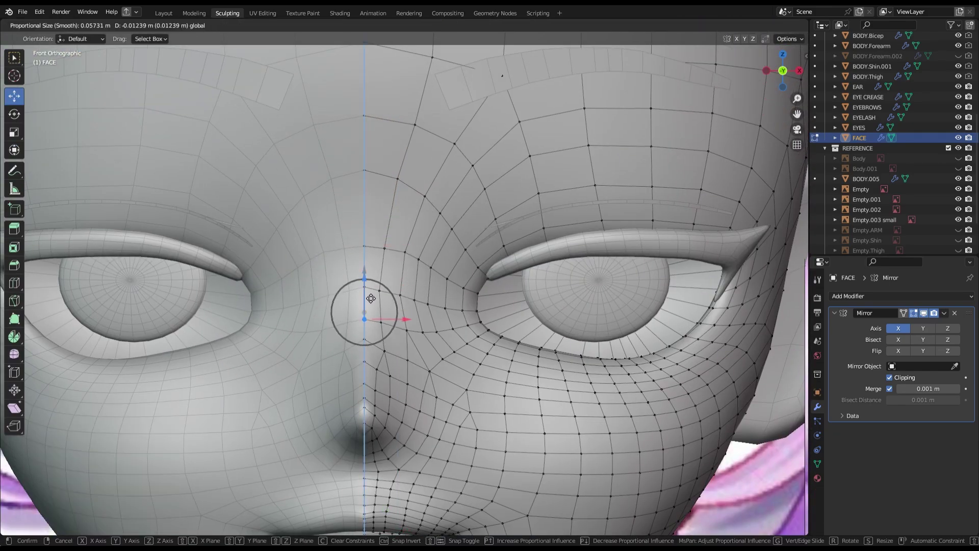
Place the vertex between the eyes, inspect the eye region from the side, and save.
left_click(371, 298)
key("KP_3")
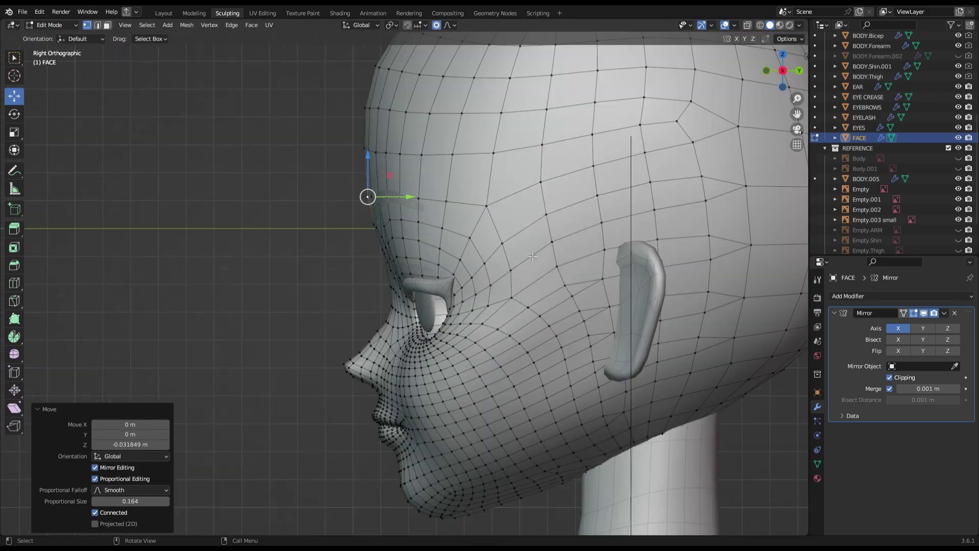
middle_click_drag(529, 251, 464, 285)
scroll(464, 284, "up", 5)
key("ctrl+s")
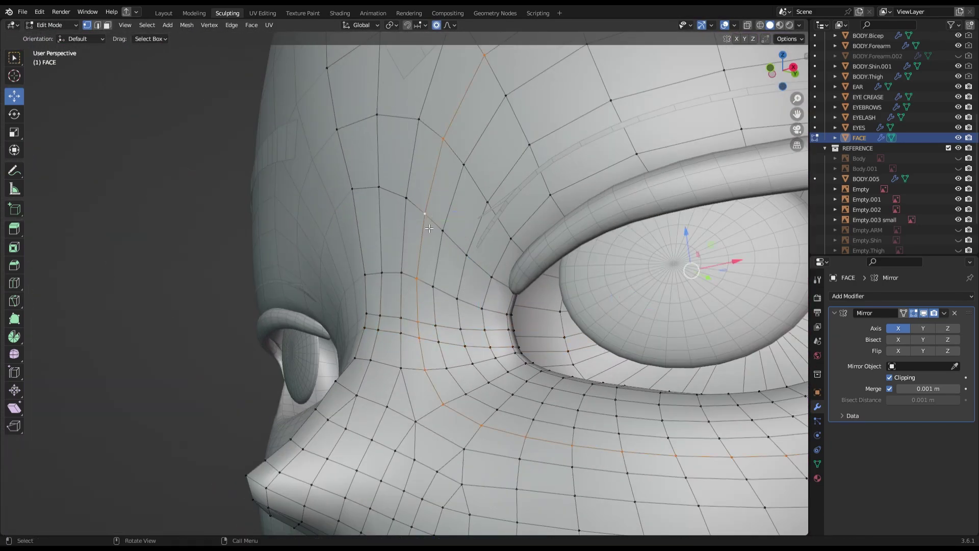
mouse_move(474, 263)
middle_mouse_down()
mouse_move(613, 340)
mouse_move(575, 345)
middle_mouse_up()
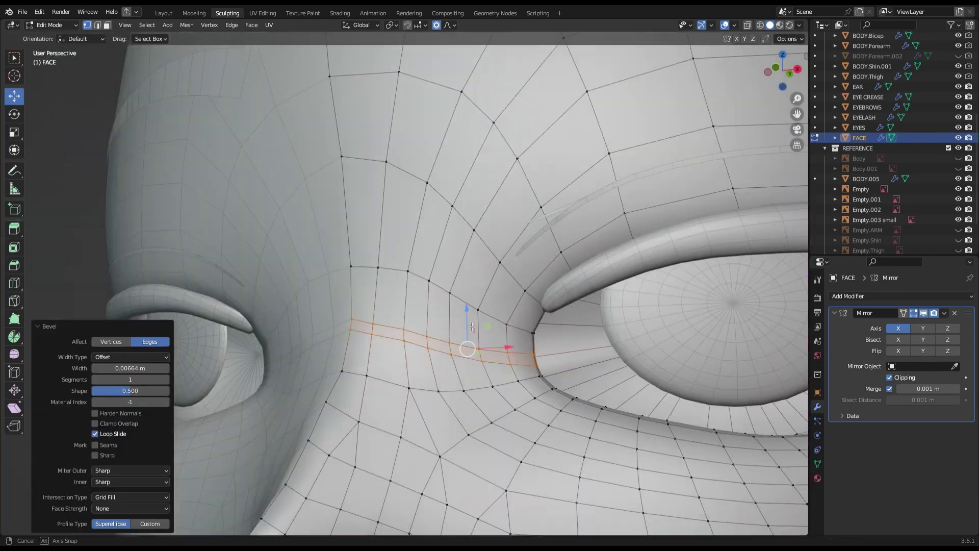
scroll(574, 346, "up", 4)
Merge the inner-eye-corner vertices at last and select the edges beside the eye.
right_click(545, 488)
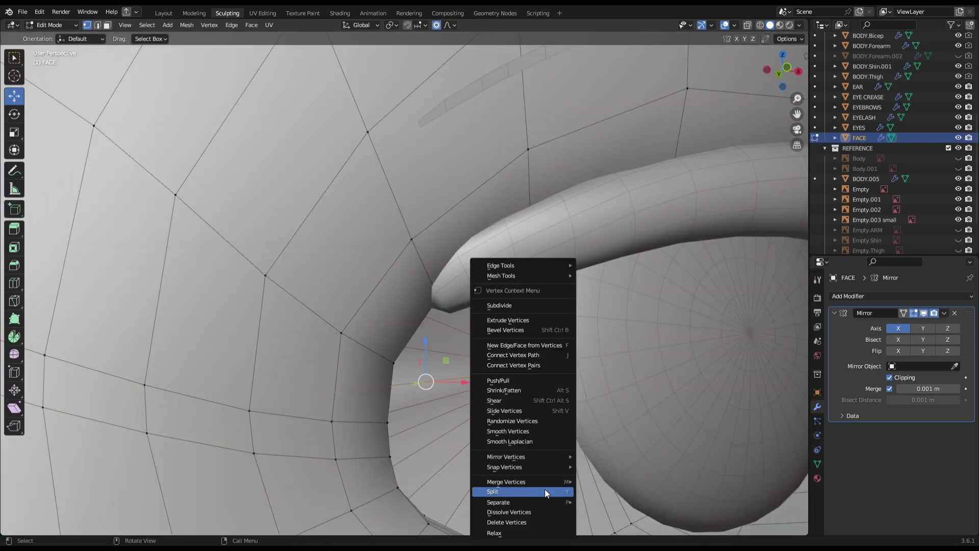
left_click(607, 488)
scroll(317, 244, "down", 4)
left_click(273, 245)
middle_click_drag(306, 245, 357, 255)
scroll(357, 255, "up", 3)
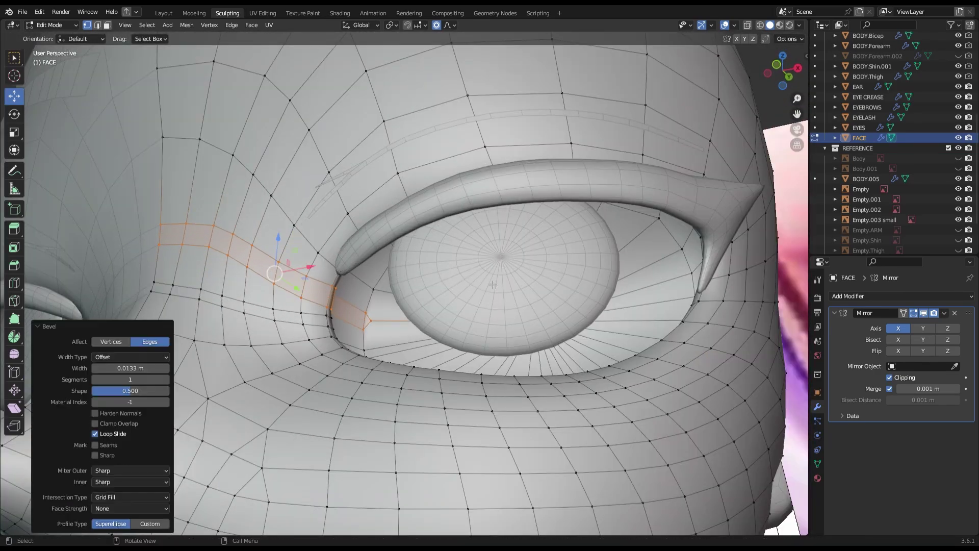
left_click(339, 303)
key("KP_1")
Switch to Sculpt Mode, save, and inspect the left eye from the front.
key("Tab")
scroll(295, 296, "up", 5)
key("ctrl+s")
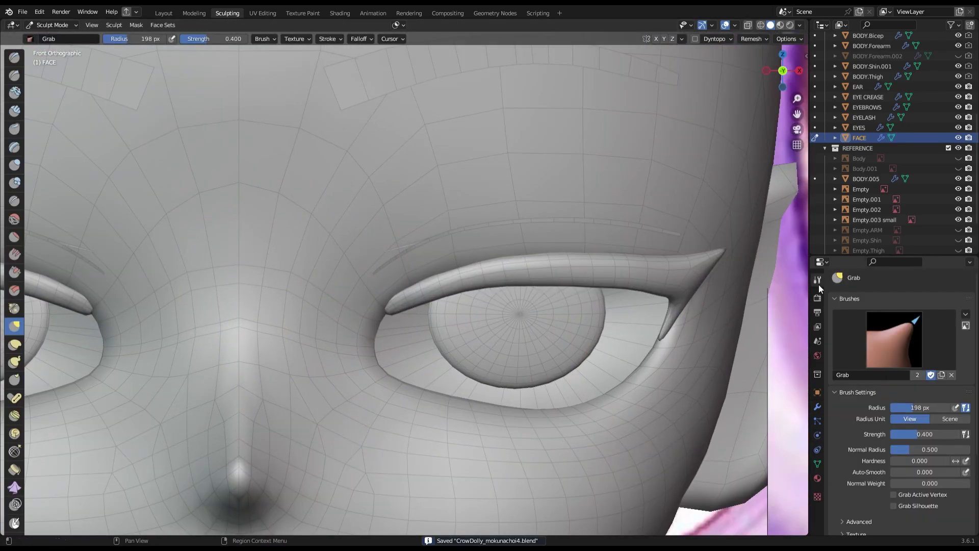
scroll(458, 384, "down", 3)
scroll(371, 301, "up", 3)
mouse_move(366, 312)
middle_mouse_down()
mouse_move(411, 328)
mouse_move(356, 367)
middle_mouse_up()
key("KP_1")
scroll(770, 131, "down", 4)
scroll(462, 325, "up", 4)
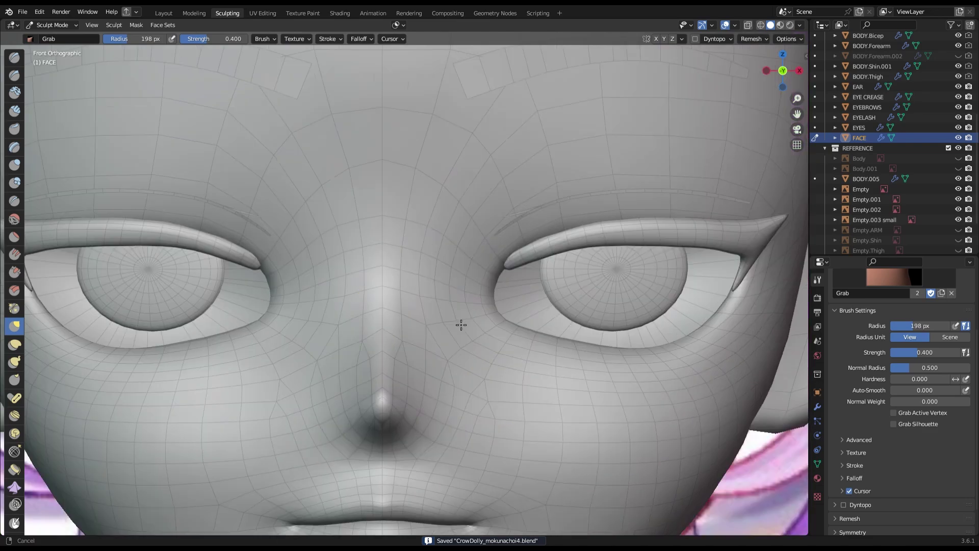
scroll(461, 325, "up", 5)
scroll(516, 326, "down", 4)
Hide the overlays and view the bare head from the side of the eye.
mouse_move(515, 326)
middle_mouse_down()
mouse_move(389, 396)
mouse_move(405, 306)
mouse_move(423, 345)
middle_mouse_up()
scroll(424, 346, "up", 4)
scroll(423, 345, "down", 5)
scroll(539, 332, "down", 4)
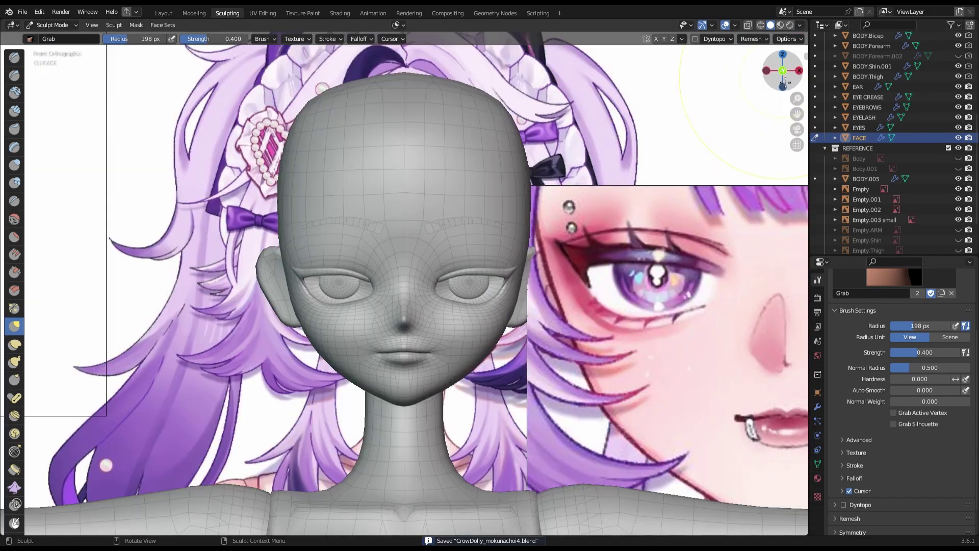
left_click(725, 25)
scroll(494, 364, "up", 6)
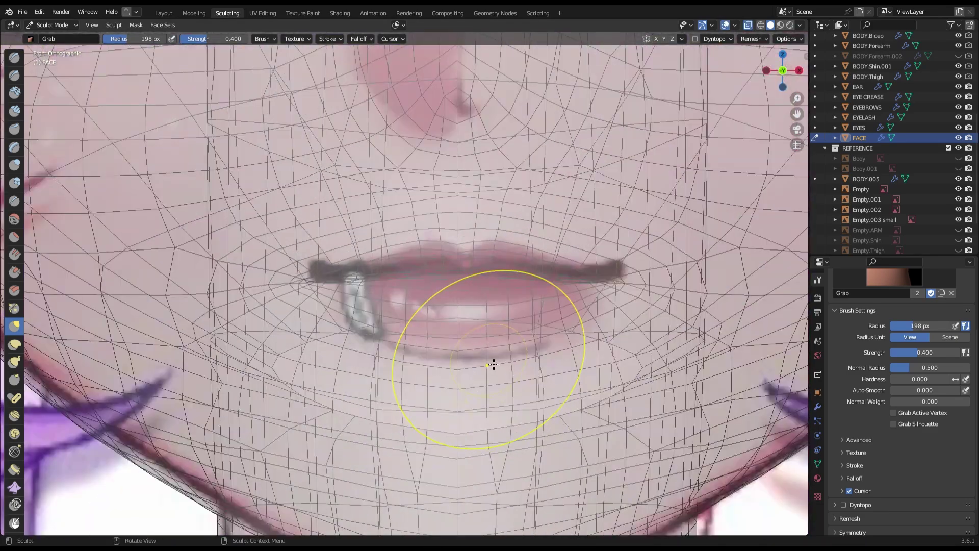
scroll(669, 301, "up", 1)
scroll(493, 380, "up", 2)
scroll(667, 346, "down", 6)
Restore the overlays and return to Object Mode.
mouse_move(667, 346)
middle_mouse_down()
mouse_move(729, 309)
mouse_move(663, 230)
mouse_move(817, 127)
middle_mouse_up()
scroll(684, 158, "up", 4)
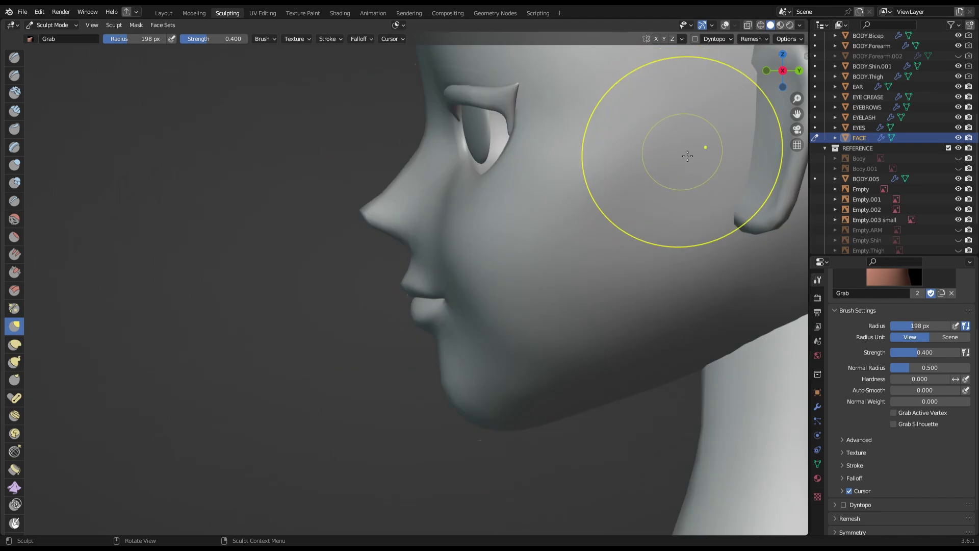
scroll(757, 74, "down", 6)
left_click(766, 71)
left_click(725, 25)
key("ctrl+Tab")
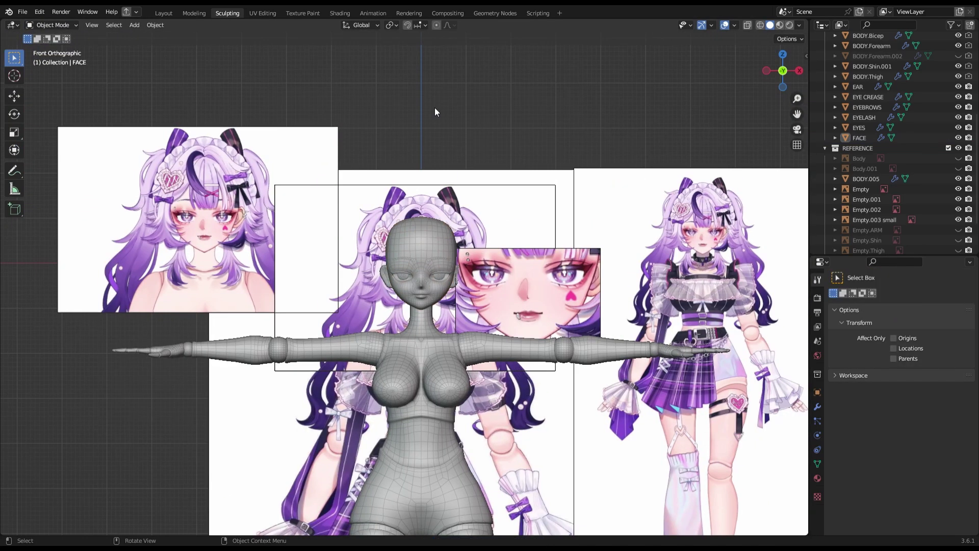
Separate the selected forehead faces from FACE into their own object.
scroll(403, 238, "up", 5)
key("Tab")
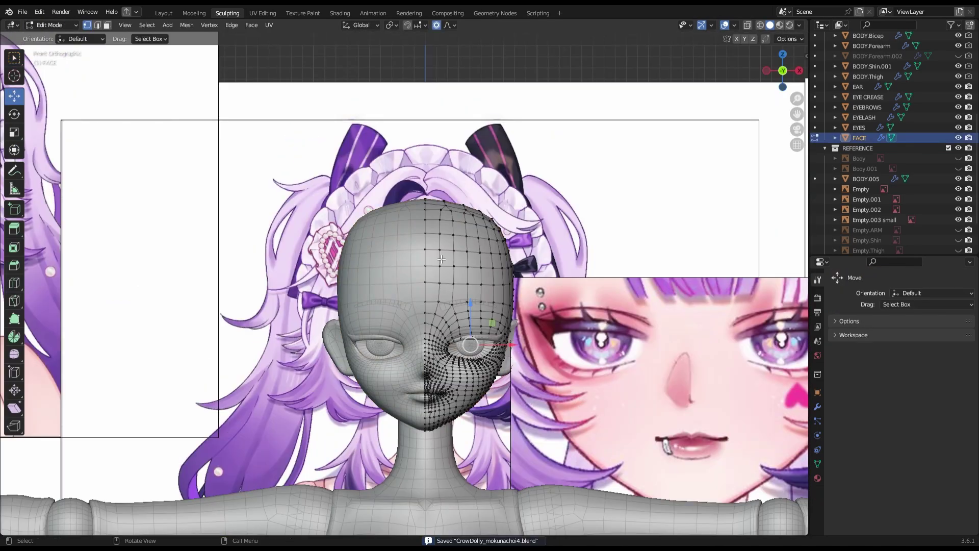
scroll(517, 282, "up", 2)
key("p")
key("s")
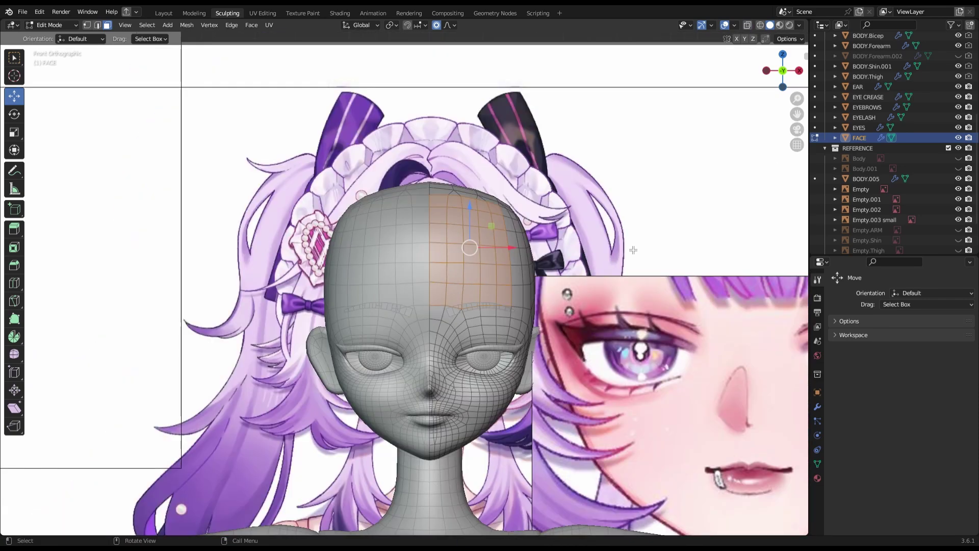
key("Tab")
scroll(514, 198, "down", 3)
middle_click_drag(514, 198, 232, 274)
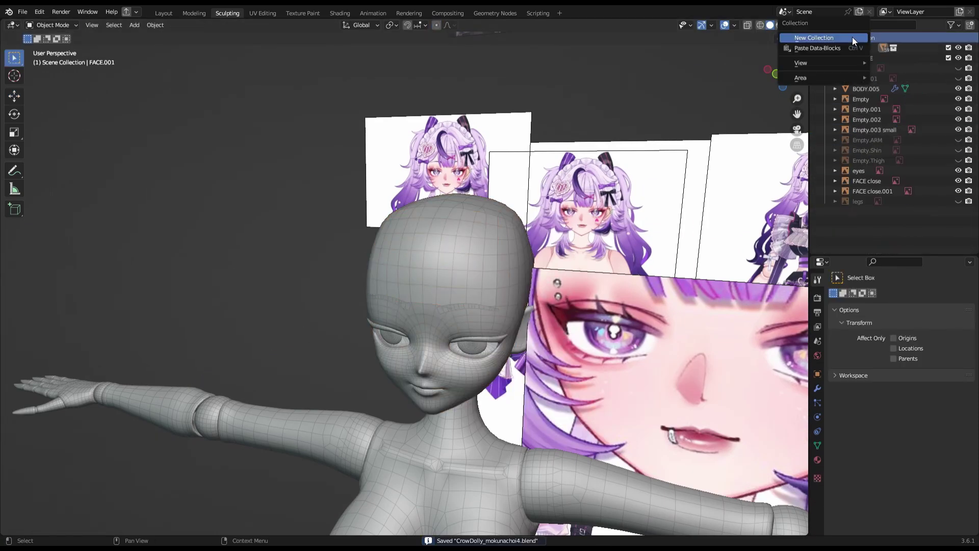
Place a HAIR collection above REFERENCE, move FACE.001 into it as 'BANGS', and save.
left_click_drag(880, 44, 880, 55)
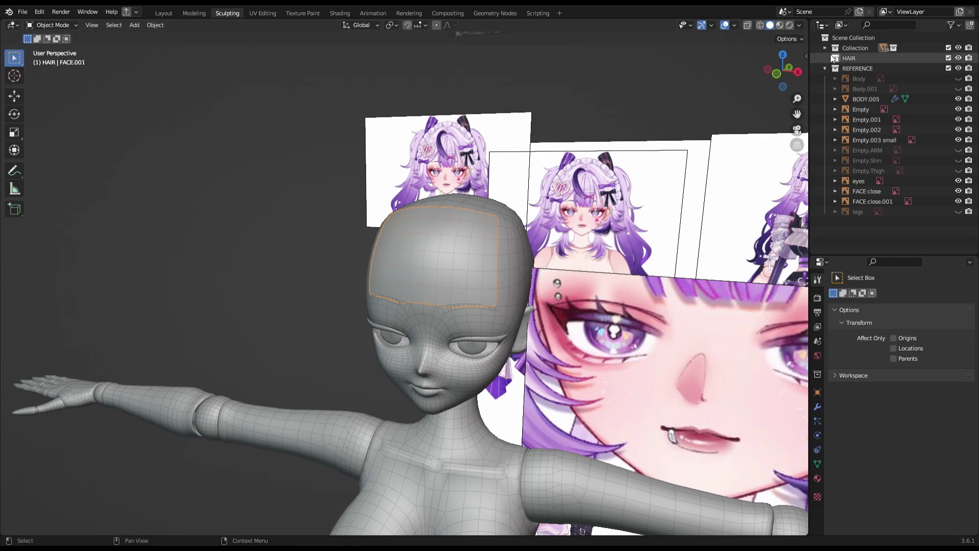
left_click_drag(861, 120, 849, 130)
double_click(862, 138)
type("BANGS")
key("Return")
key("KP_1")
key("Tab")
key("ctrl+s")
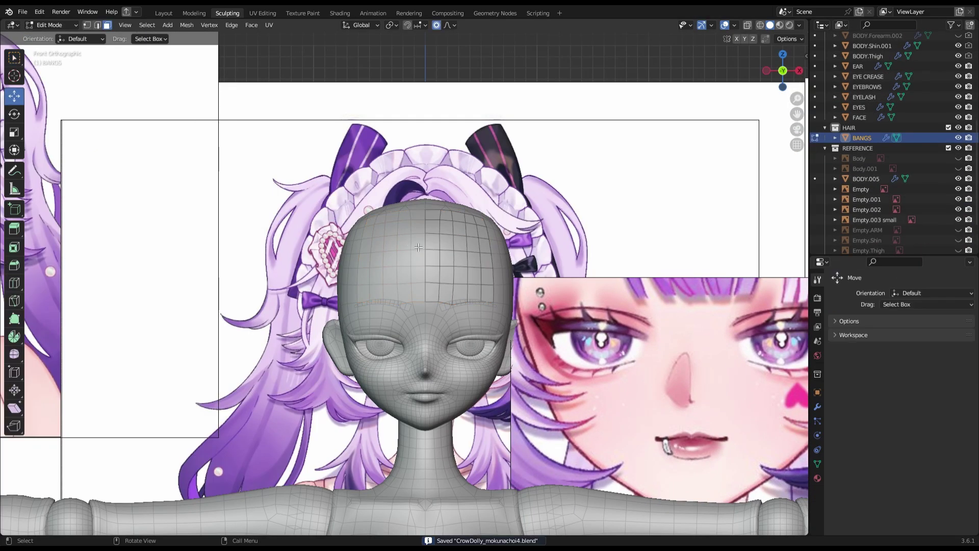
Check the BANGS mesh in Edit Mode, save, and zoom onto the head.
scroll(410, 309, "up", 4)
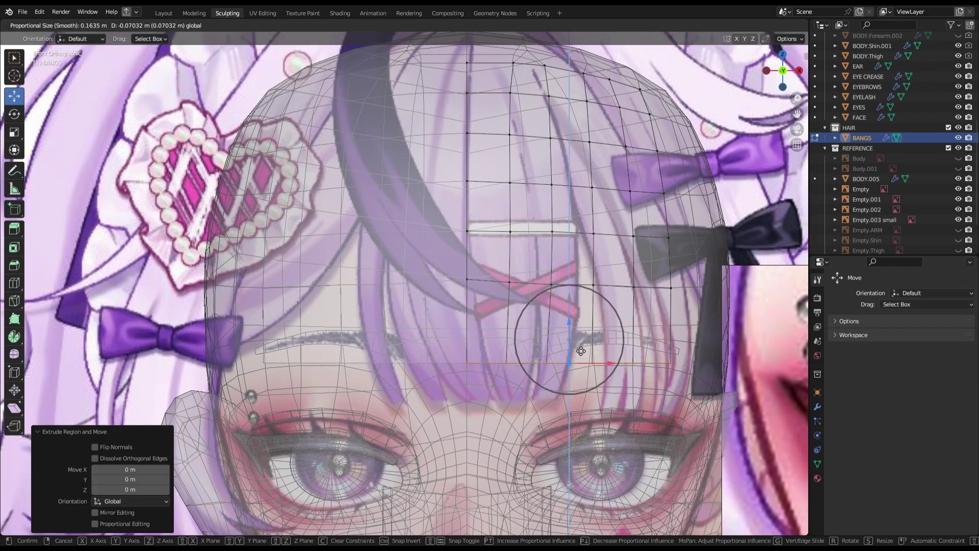
scroll(568, 344, "down", 4)
scroll(568, 344, "down", 4)
key("Tab")
key("ctrl+s")
mouse_move(568, 344)
middle_mouse_down()
mouse_move(531, 218)
mouse_move(571, 237)
middle_mouse_up()
key("KP_Decimal")
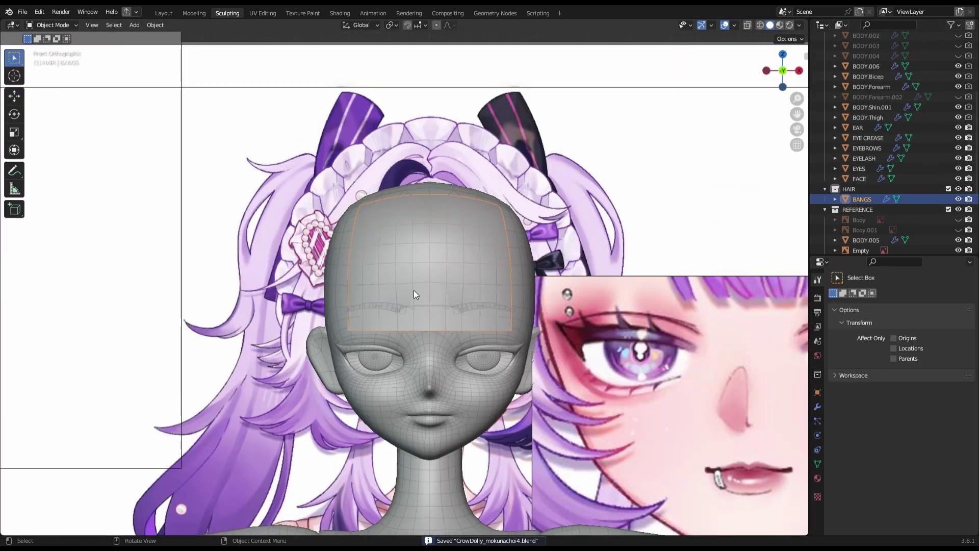
Re-enter BANGS Edit Mode and frame the bangs from side and front views.
key("KP_3")
key("Tab")
key("Tab")
key("ctrl+s")
scroll(595, 136, "down", 3)
key("KP_1")
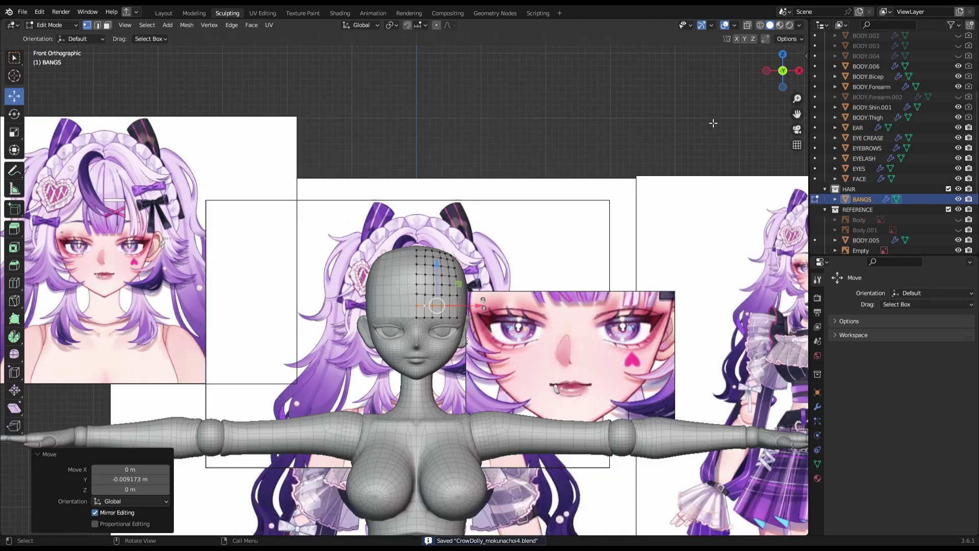
scroll(595, 136, "down", 3)
key("KP_Decimal")
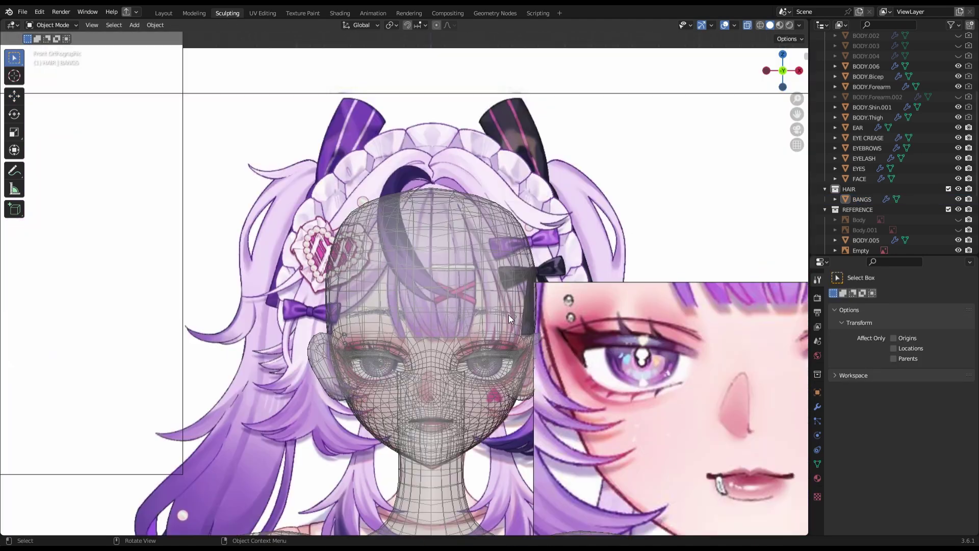
Box-select the bang edges from the top view and save.
key("Tab")
key("KP_7")
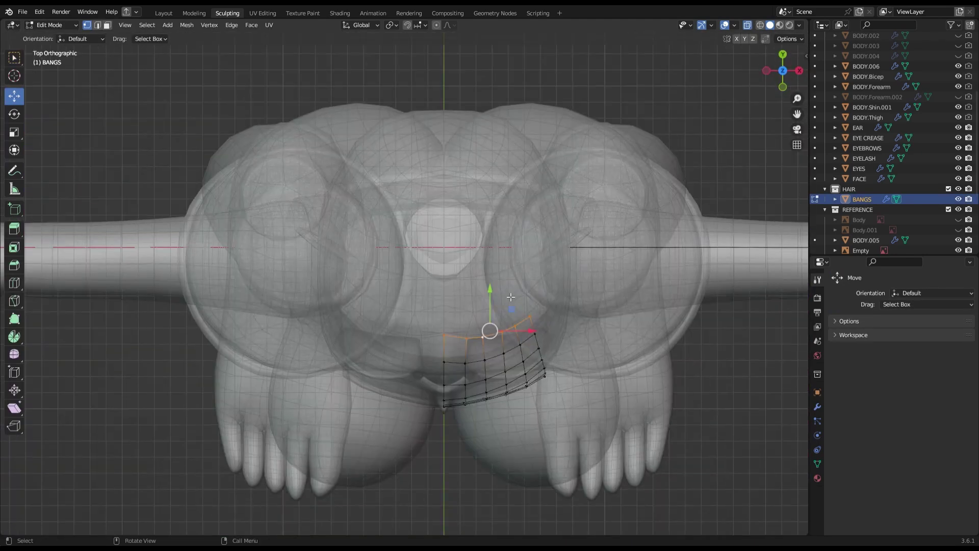
middle_click_drag(776, 29, 468, 283)
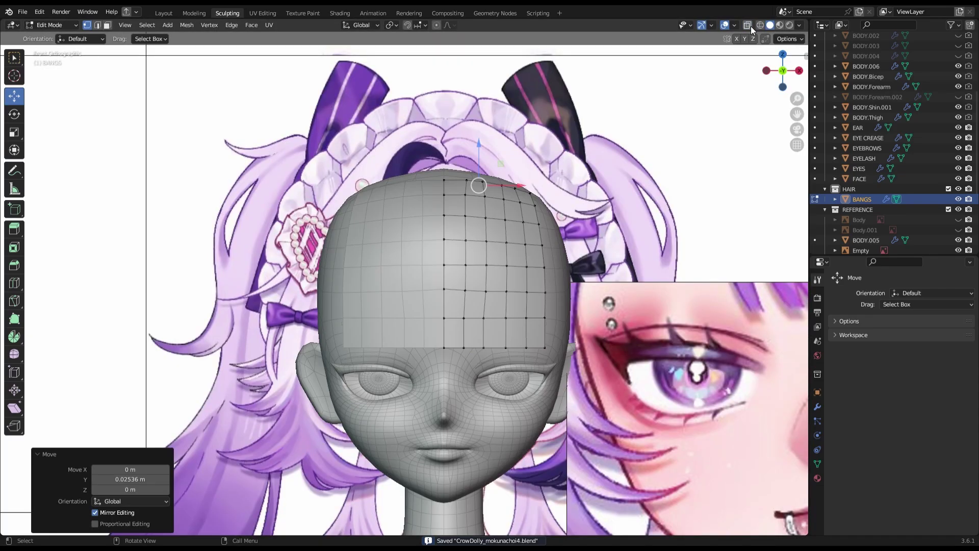
scroll(468, 283, "up", 3)
key("b")
left_click_drag(778, 58, 476, 351)
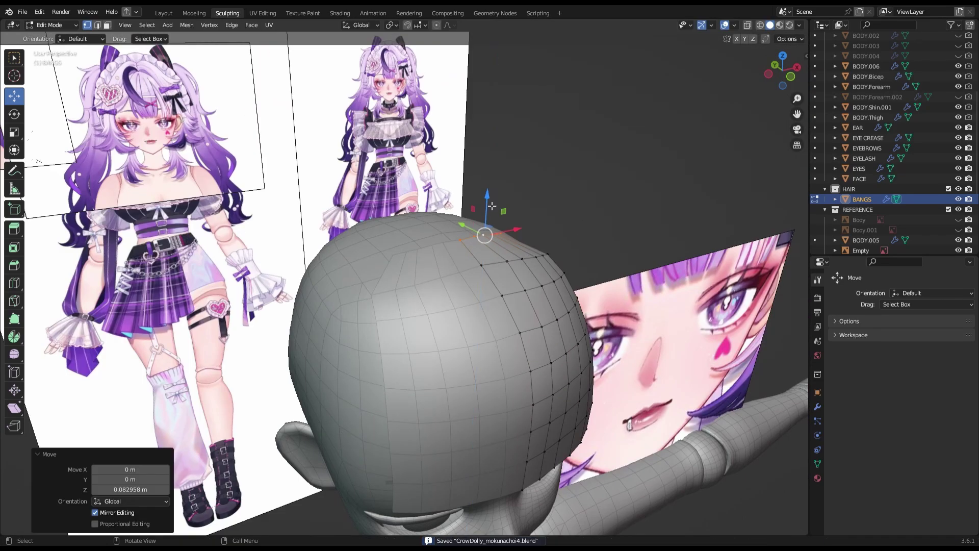
scroll(467, 410, "down", 2)
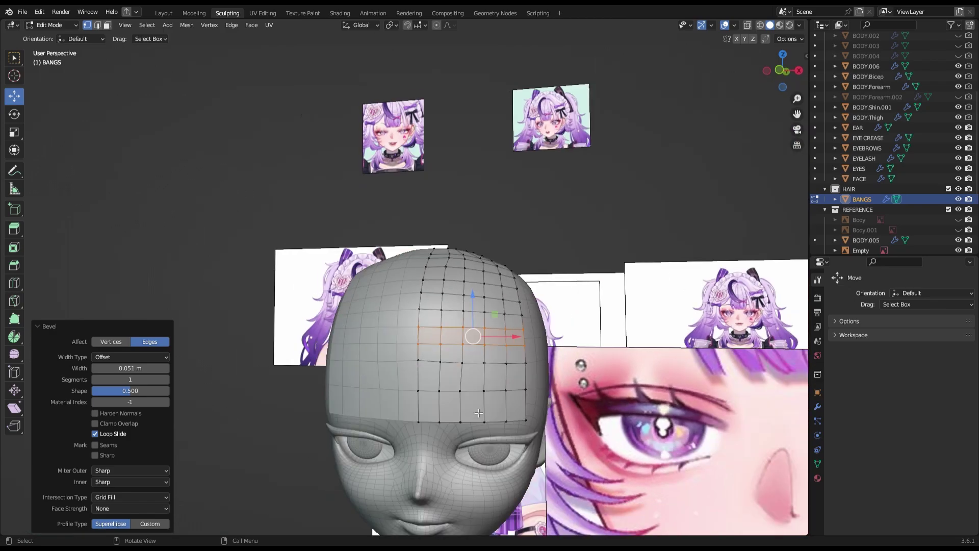
middle_click_drag(467, 410, 81, 86)
key("ctrl+s")
Inflate-sculpt the bangs, then return to Object Mode without X-ray and select FACE.
middle_click_drag(465, 328, 542, 344)
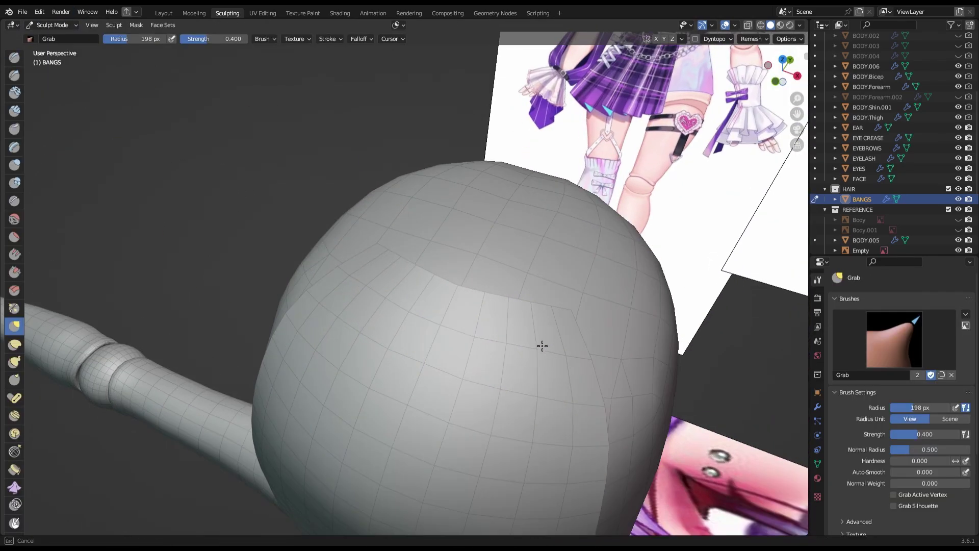
scroll(542, 343, "down", 3)
left_click(14, 165)
middle_click_drag(61, 181, 477, 327)
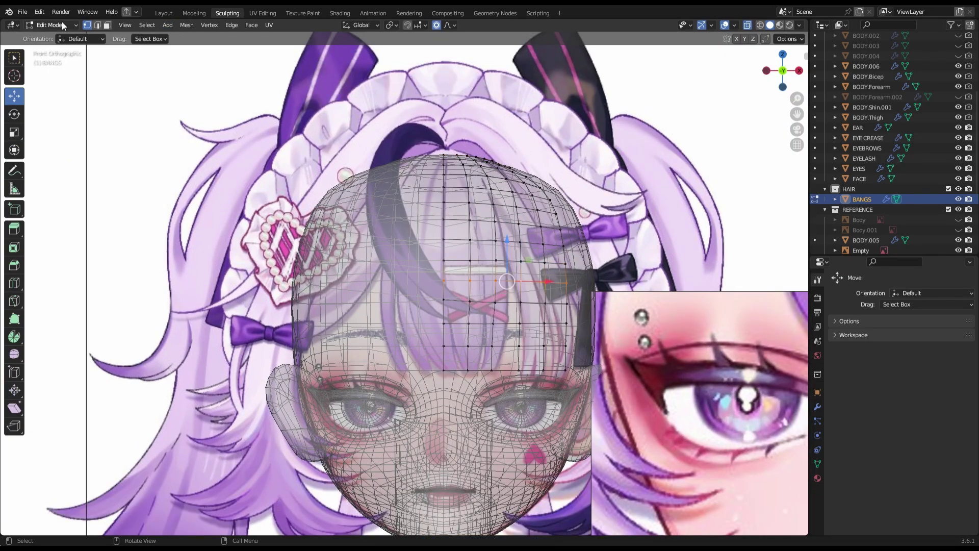
key("Tab")
key("alt+z")
scroll(562, 282, "down", 5)
scroll(419, 365, "down", 2)
left_click(420, 365)
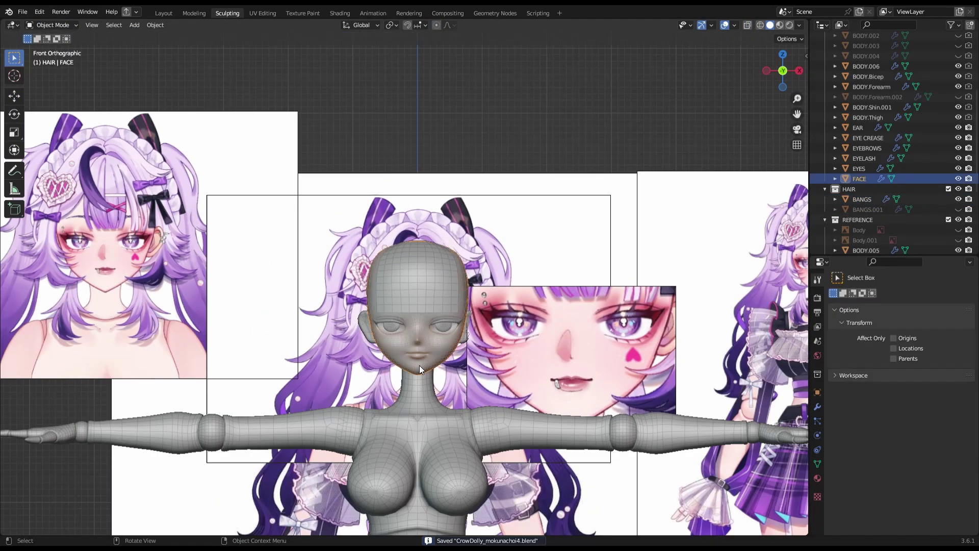
Select the mesh, enter Edit Mode from a side view, save, and return to front view.
scroll(420, 366, "down", 3)
scroll(419, 366, "up", 5)
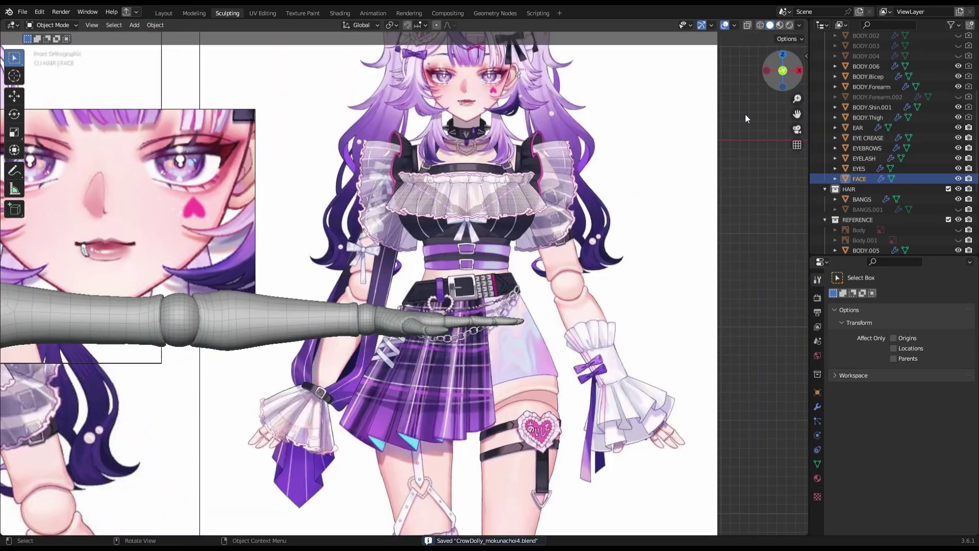
scroll(500, 281, "up", 3)
left_click(357, 360)
key("Tab")
mouse_move(358, 359)
middle_mouse_down()
mouse_move(388, 357)
mouse_move(357, 367)
mouse_move(359, 380)
mouse_move(388, 357)
middle_mouse_up()
key("ctrl+s")
key("Tab")
key("KP_1")
Zoom in close on the model and switch it into Sculpt Mode with the Grab brush.
left_click(437, 356)
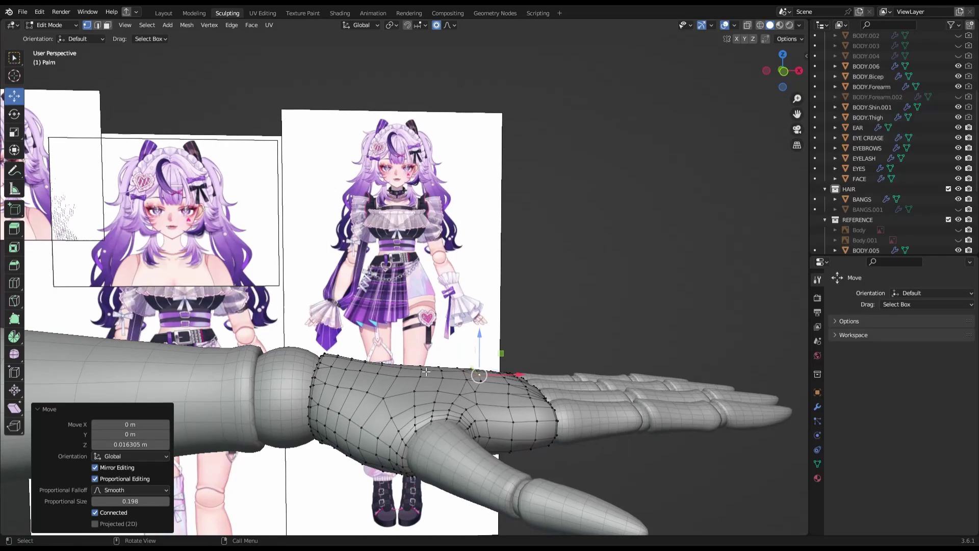
scroll(436, 356, "up", 5)
scroll(437, 356, "down", 4)
scroll(437, 356, "up", 5)
mouse_move(553, 350)
middle_mouse_down()
mouse_move(240, 351)
mouse_move(509, 219)
mouse_move(678, 194)
middle_mouse_up()
left_click(510, 337)
key("ctrl+Tab")
mouse_move(510, 337)
middle_mouse_down()
mouse_move(459, 357)
mouse_move(563, 373)
mouse_move(595, 332)
mouse_move(440, 421)
mouse_move(491, 394)
mouse_move(510, 357)
middle_mouse_up()
key("g")
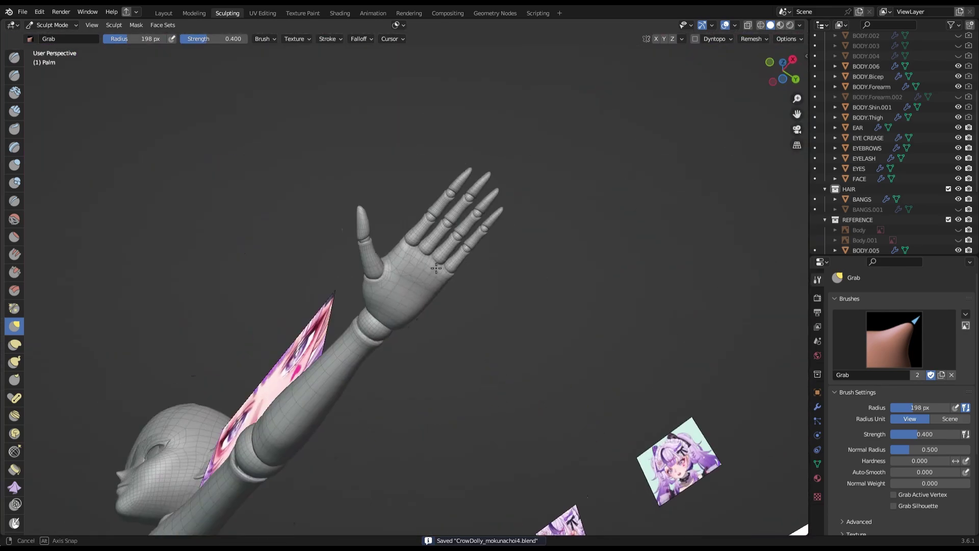
key("KP_1")
Frame the selection from the interaction mode menu, return to front view, and save.
left_click(52, 25)
scroll(132, 289, "up", 3)
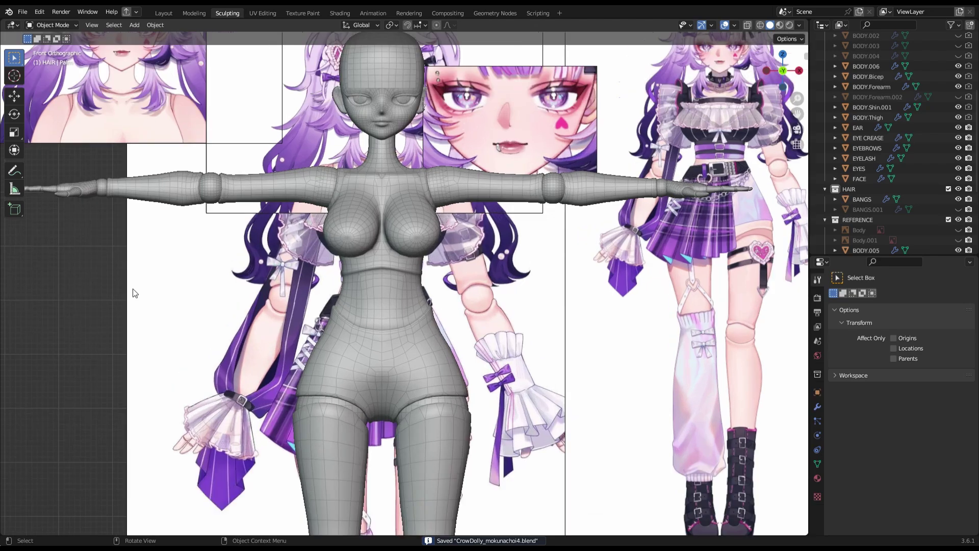
key("KP_Decimal")
scroll(445, 182, "down", 5)
mouse_move(445, 182)
middle_mouse_down()
mouse_move(643, 223)
mouse_move(560, 214)
middle_mouse_up()
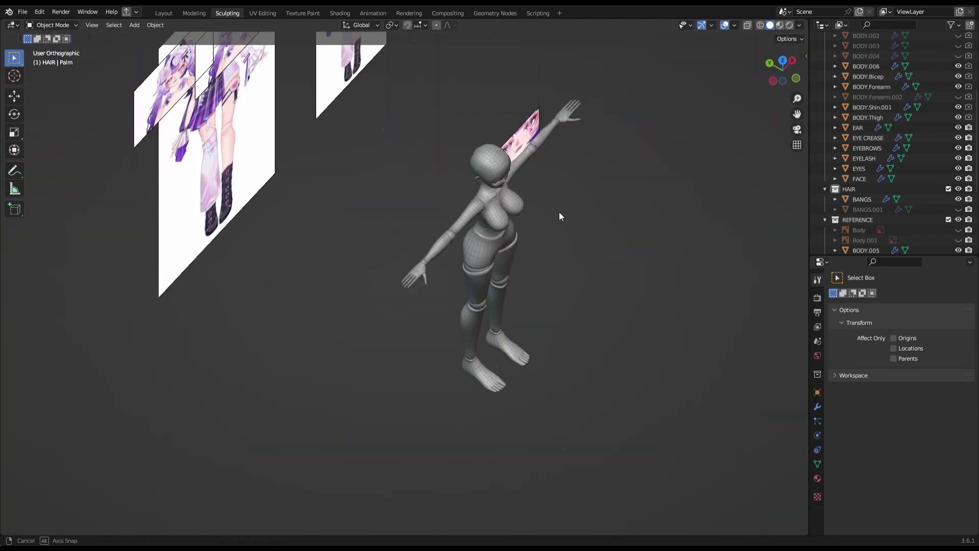
key("KP_1")
key("ctrl+s")
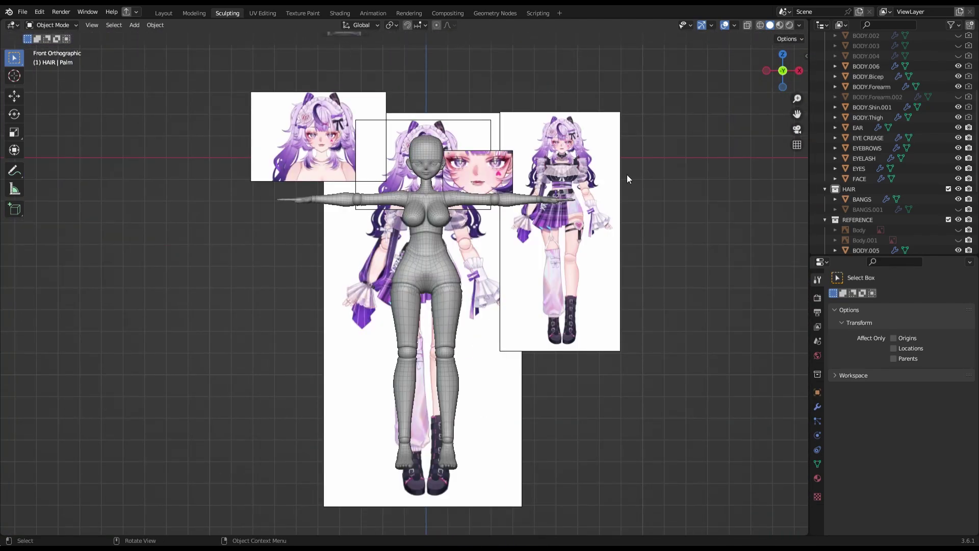
Frame the BANGS object, save, then pan and zoom to fit the whole model and references.
key("KP_Decimal")
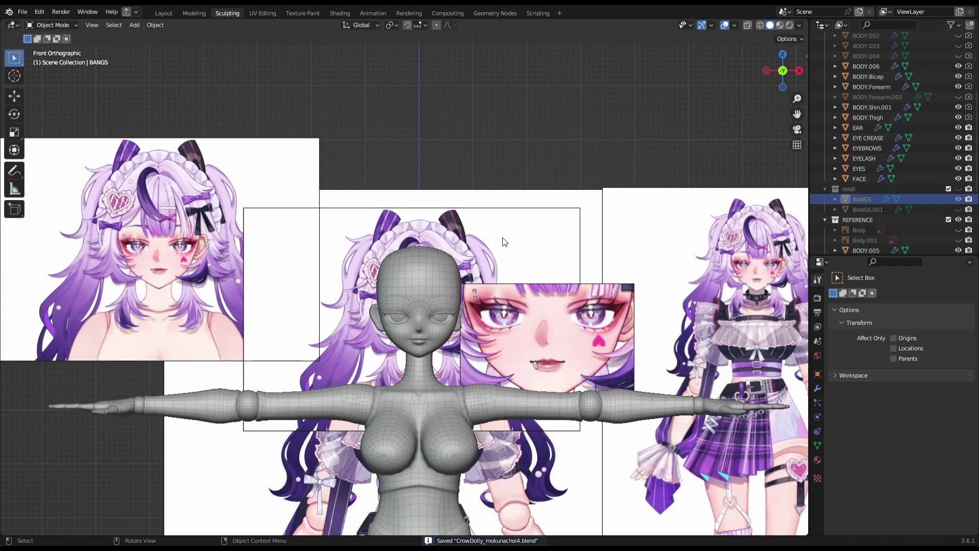
scroll(504, 241, "up", 2)
key("ctrl+s")
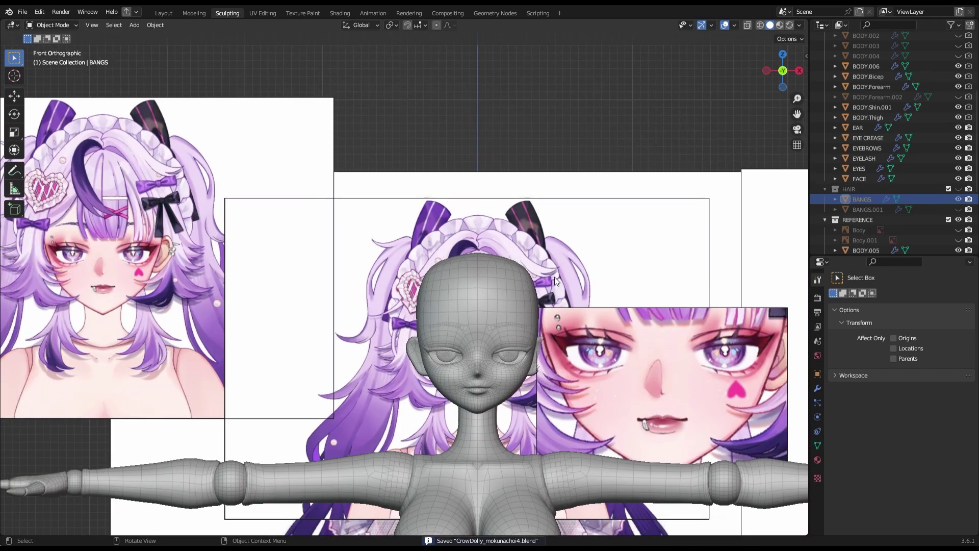
scroll(555, 277, "down", 3)
scroll(559, 299, "up", 2)
scroll(556, 288, "up", 2)
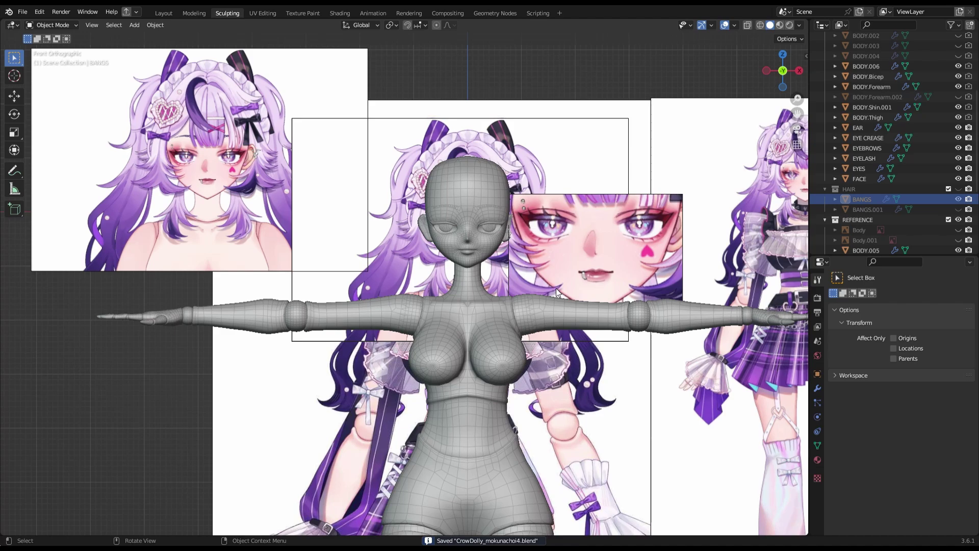
middle_click_drag(714, 327, 549, 332, "shift")
scroll(549, 333, "up", 3)
scroll(549, 332, "down", 5)
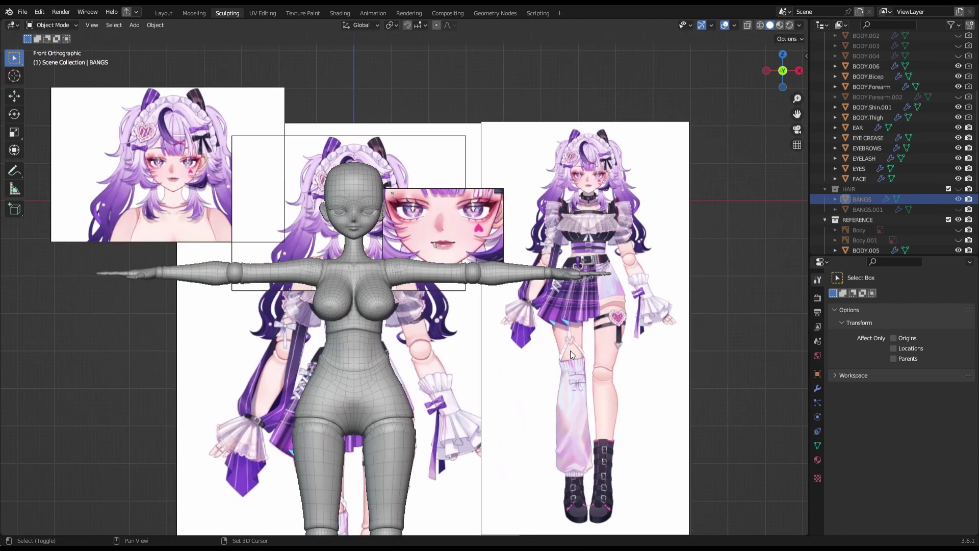
scroll(559, 348, "up", 2)
scroll(489, 243, "up", 2)
scroll(489, 244, "down", 3)
mouse_move(489, 244)
middle_mouse_down("shift")
mouse_move(298, 308)
mouse_move(322, 313)
middle_mouse_up("shift")
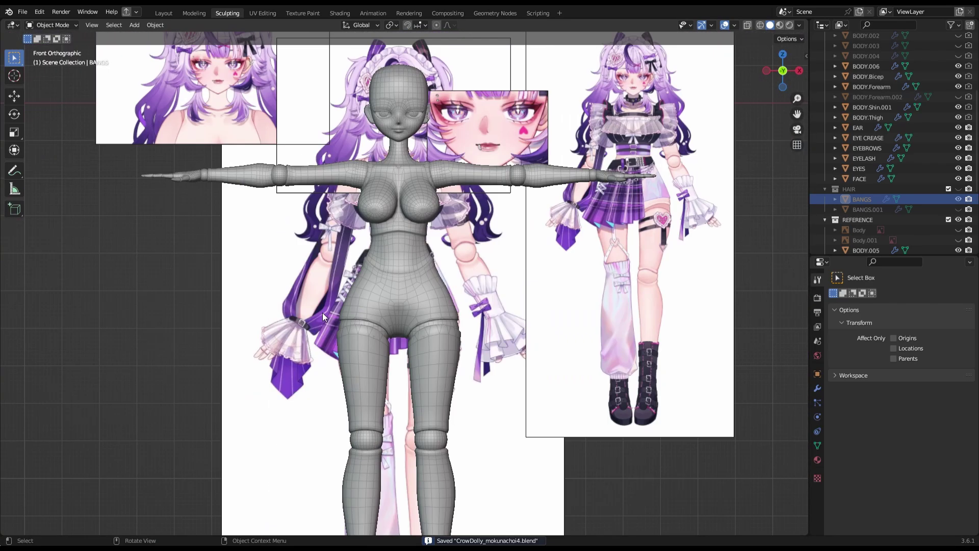
scroll(322, 313, "down", 2)
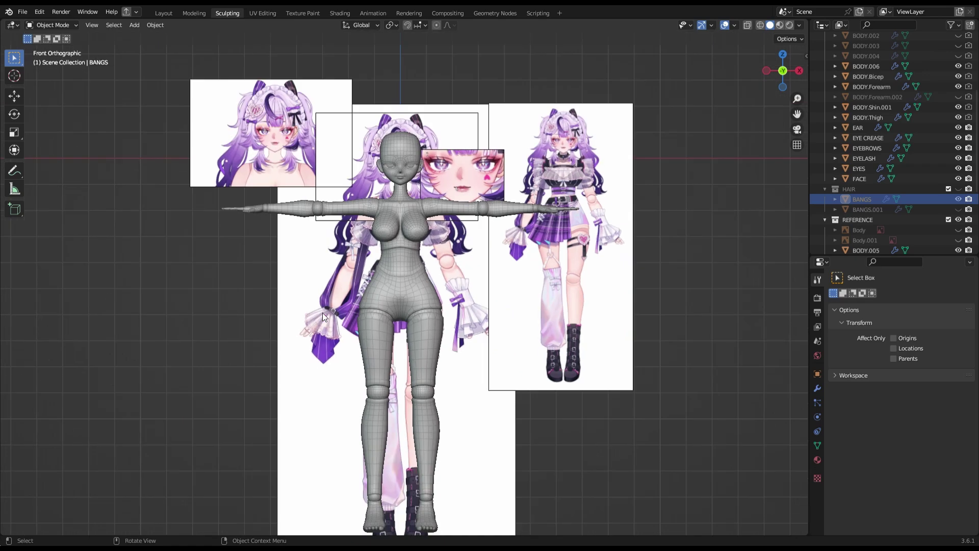
middle_click_drag(322, 313, 423, 348, "shift")
scroll(424, 348, "up", 6)
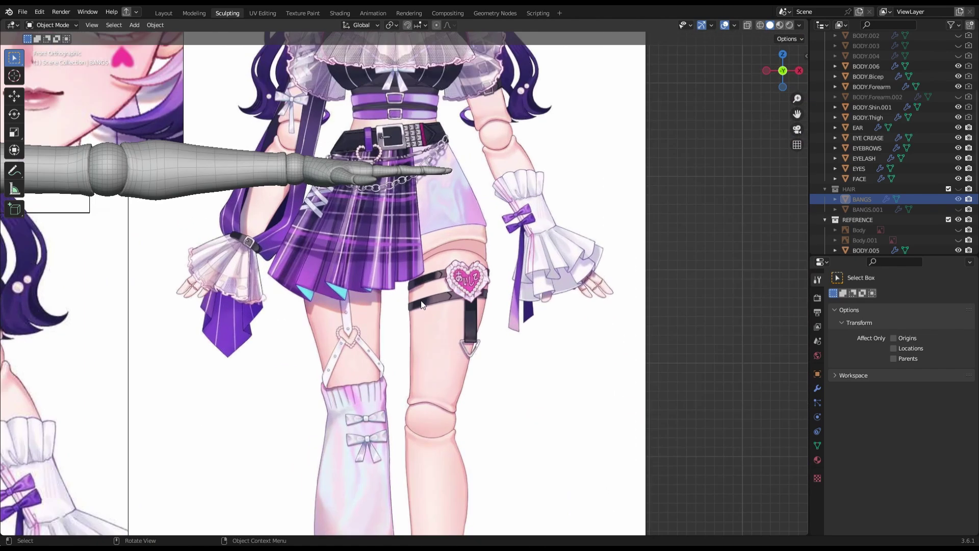
scroll(421, 305, "down", 5)
middle_click_drag(421, 305, 531, 341, "shift")
Bring the reference's torso and skirt into view and save the file.
scroll(634, 258, "up", 4)
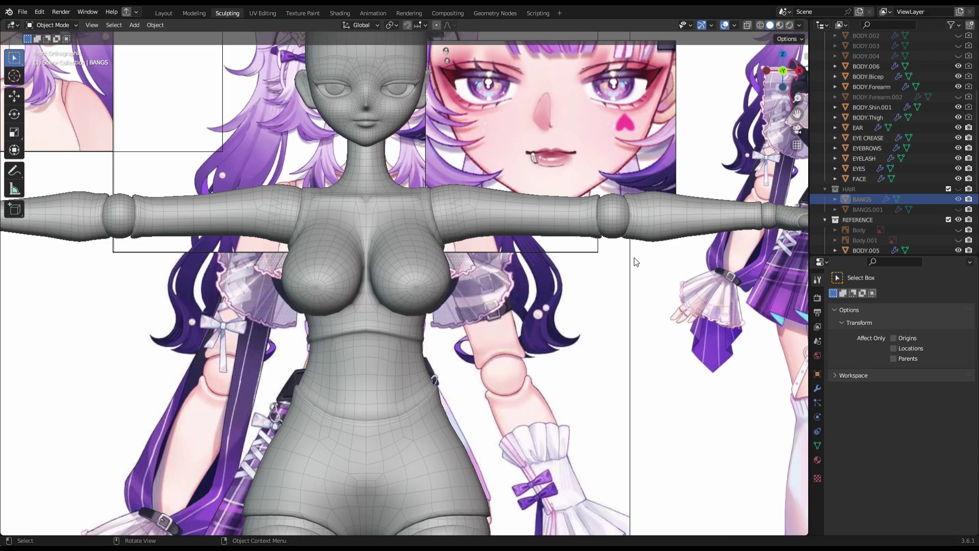
scroll(634, 259, "down", 3)
scroll(770, 329, "down", 3)
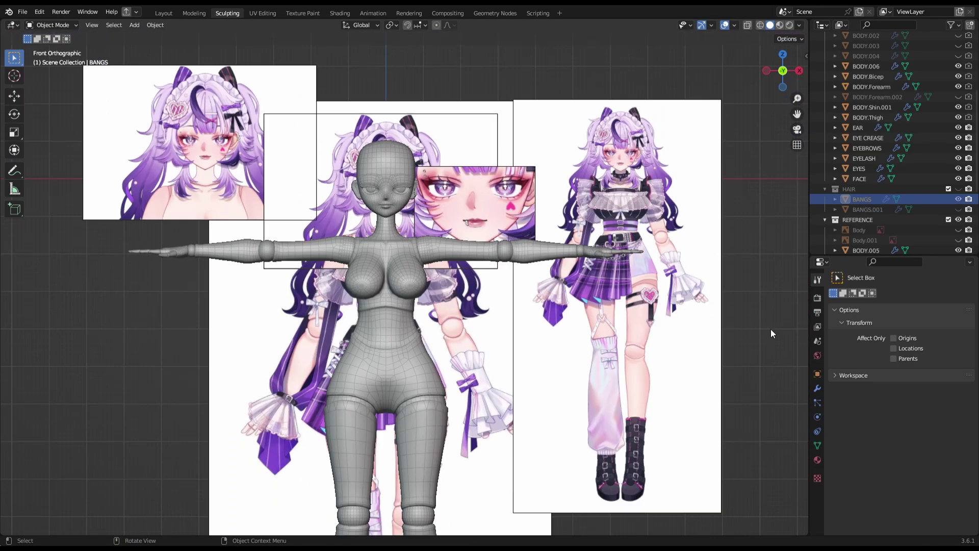
scroll(770, 329, "up", 4)
middle_click_drag(771, 329, 403, 372, "shift")
scroll(403, 373, "up", 3)
scroll(404, 376, "up", 2)
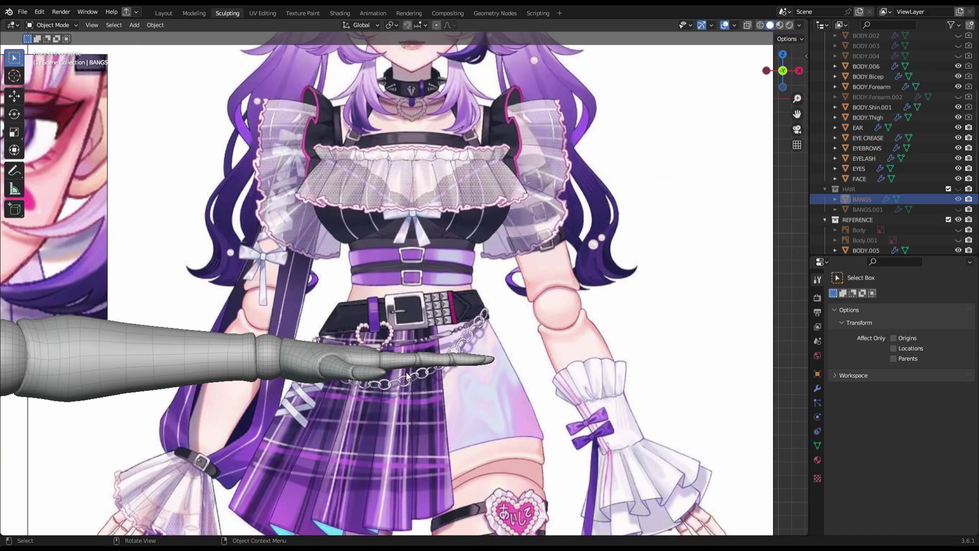
scroll(407, 376, "down", 6)
scroll(478, 324, "up", 3)
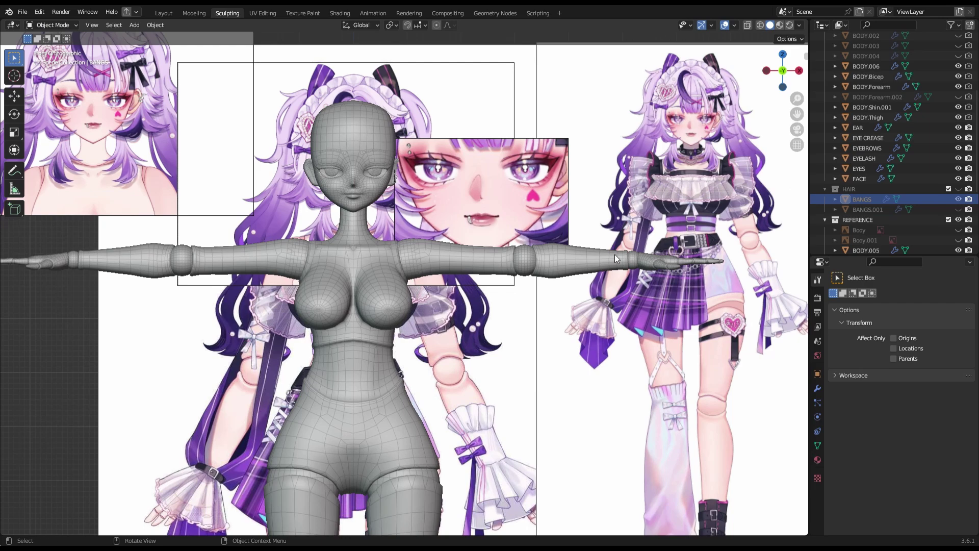
scroll(614, 254, "down", 1)
key("ctrl+s")
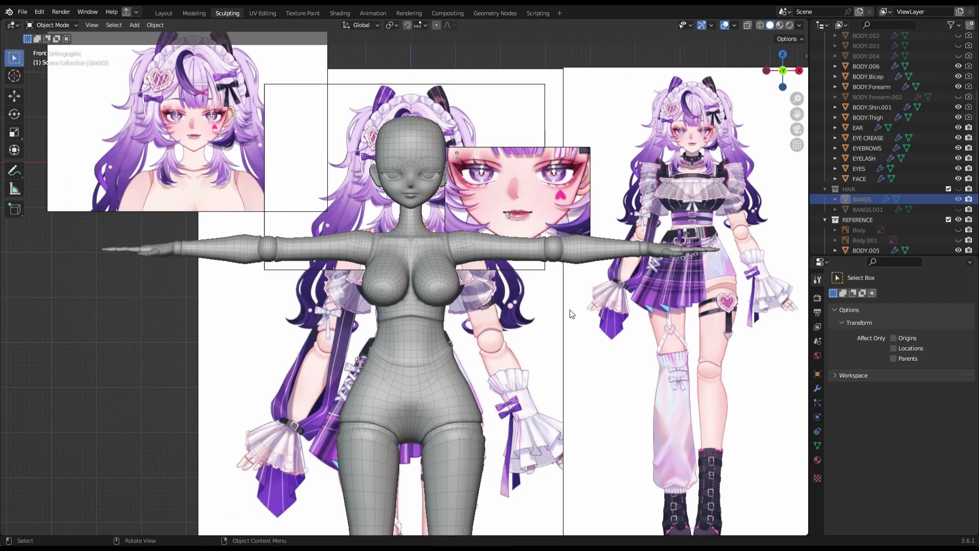
key("ctrl+s")
Separate the selected face geometry into new object FACE.001 and return to Object Mode.
scroll(457, 324, "up", 1)
scroll(615, 283, "up", 3)
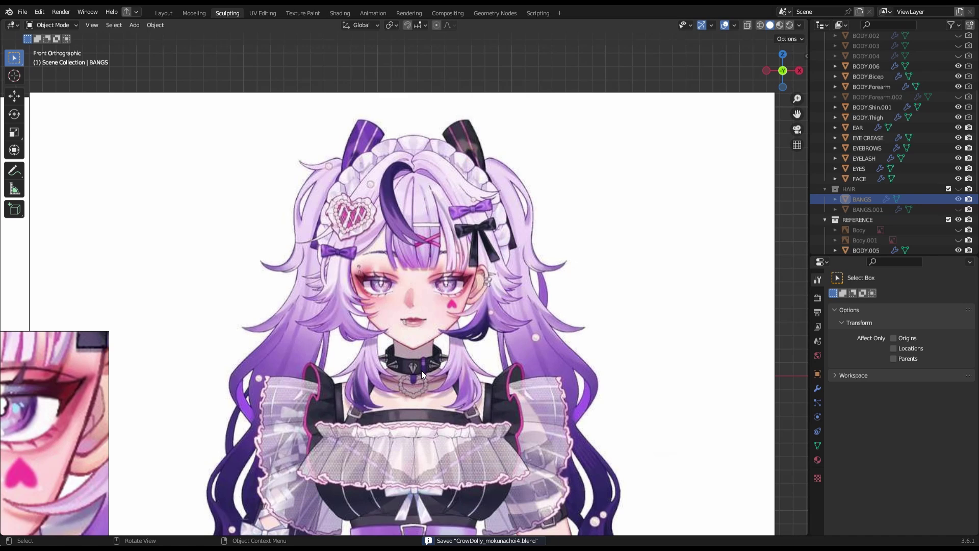
scroll(662, 322, "down", 2)
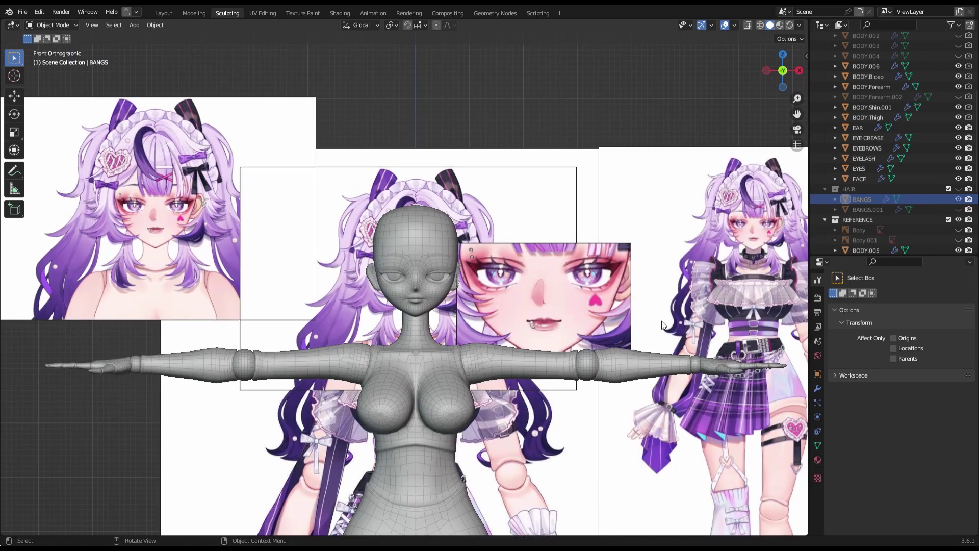
scroll(662, 321, "up", 4)
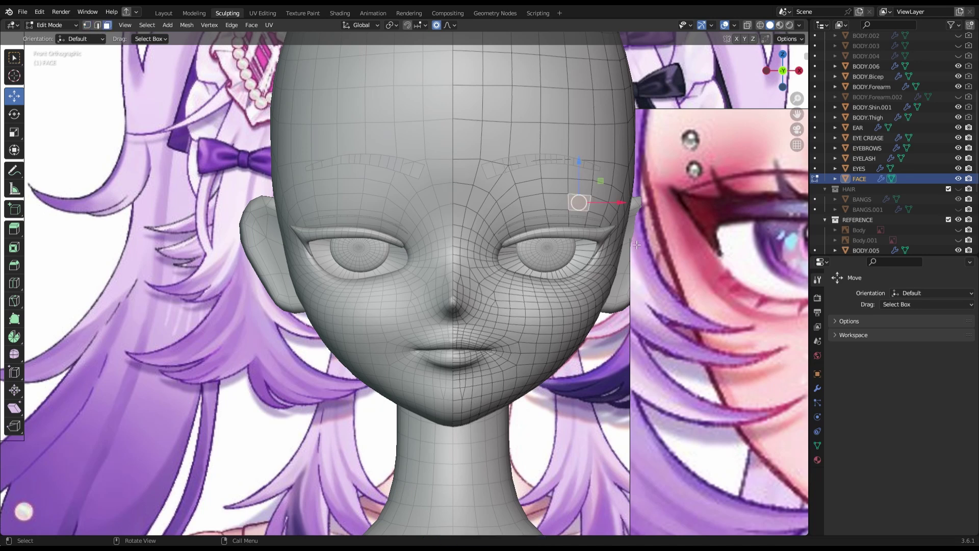
key("p")
left_click(642, 249)
key("Tab")
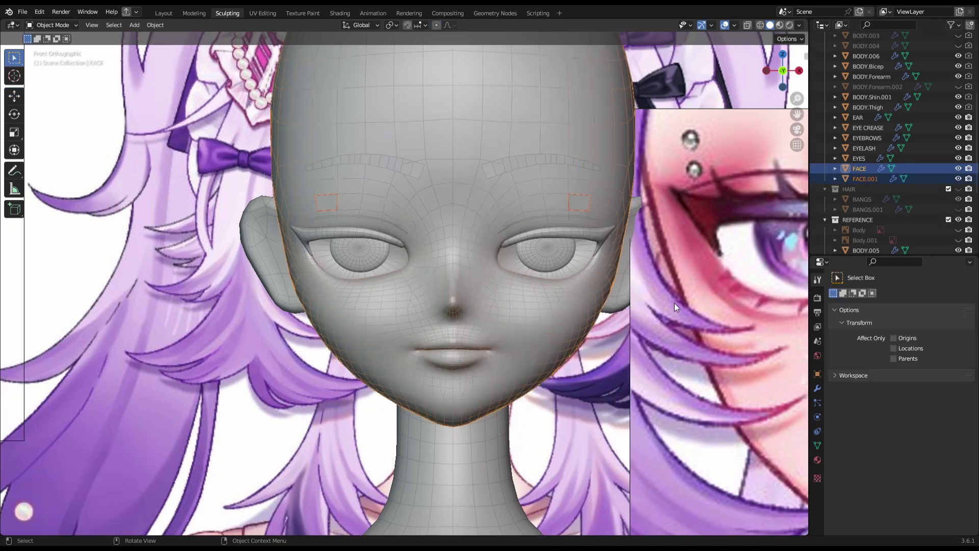
In front view, move the selected lash vertices and scale them down.
left_click(799, 70)
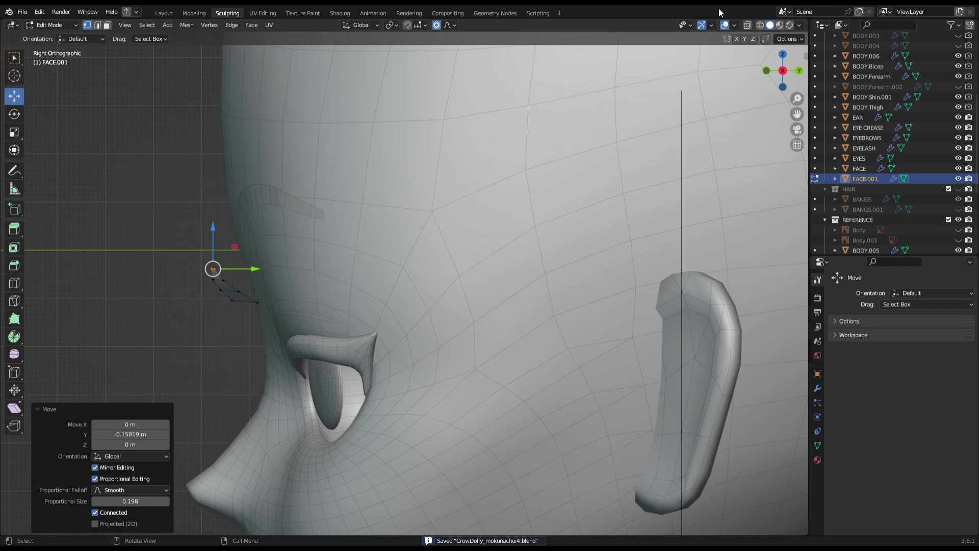
key("KP_1")
scroll(420, 298, "up", 2)
scroll(419, 298, "up", 5)
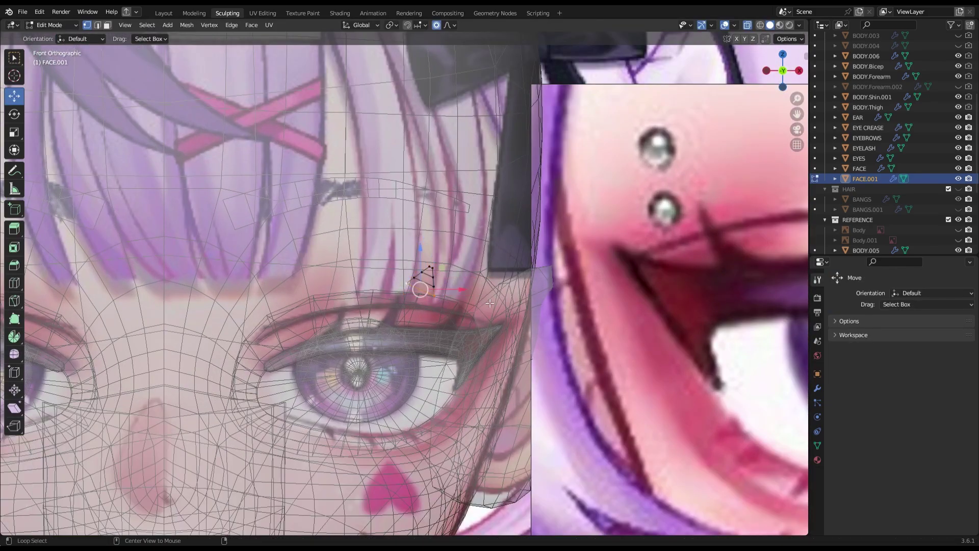
scroll(420, 297, "up", 3)
key("g")
scroll(449, 281, "down", 5)
scroll(483, 355, "up", 2)
key("s")
left_click(497, 370)
Box-select the vertices near the eyelid and move them along Y from the right view.
key("s")
key("Escape")
left_click_drag(477, 363, 510, 388)
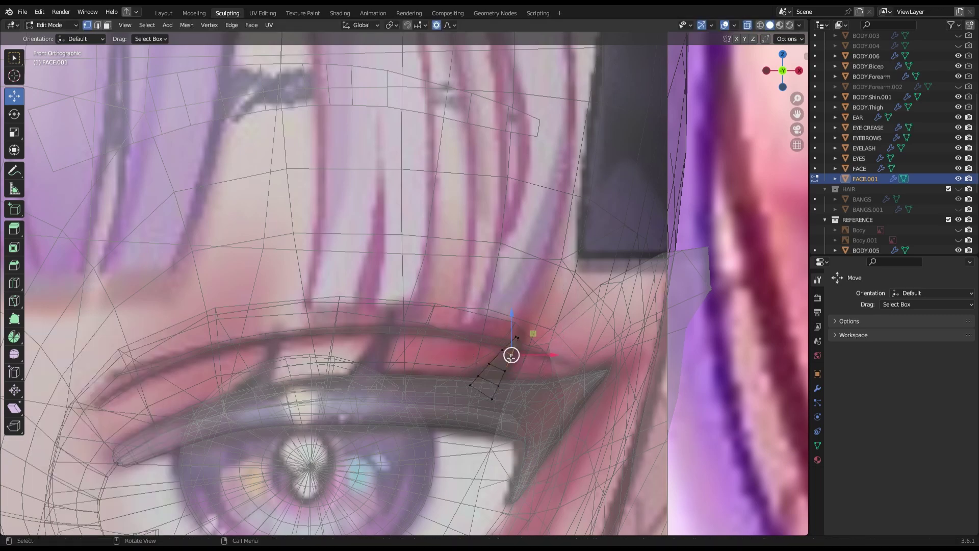
scroll(512, 355, "down", 5)
middle_click_drag(748, 93, 560, 209)
key("KP_3")
key("g")
key("y")
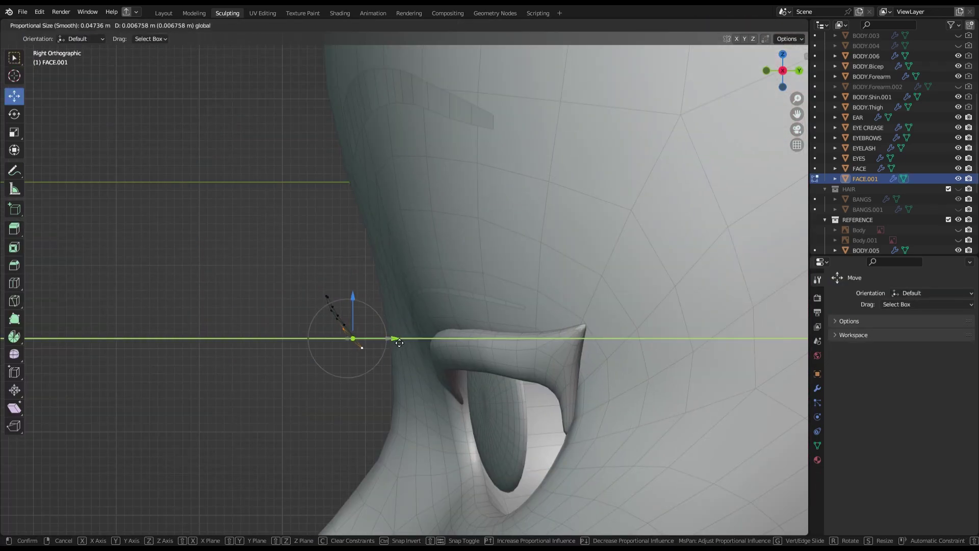
With X-ray on, shift along X and shrink the lash tip, then save in Object Mode.
key("KP_1")
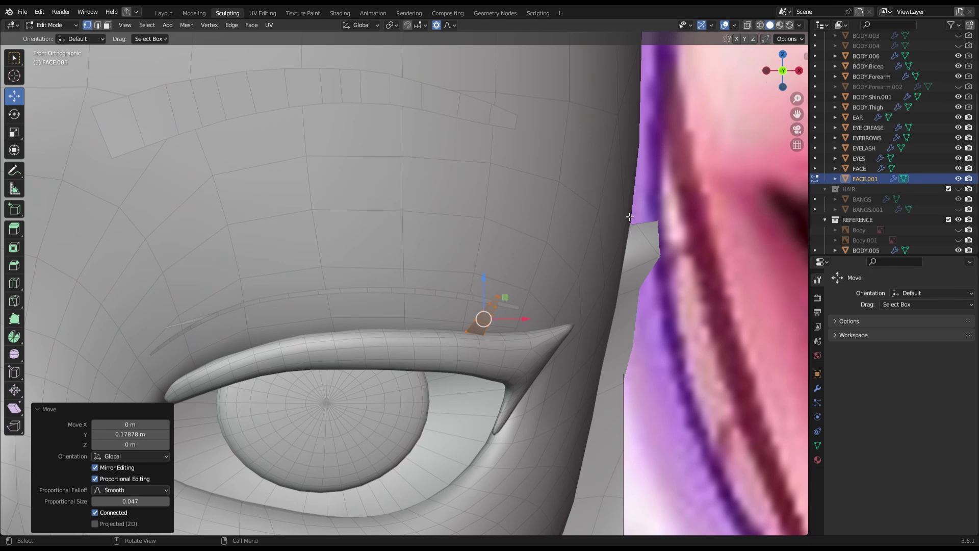
key("alt+z")
key("x")
scroll(577, 335, "down", 6)
key("s")
left_click(562, 302)
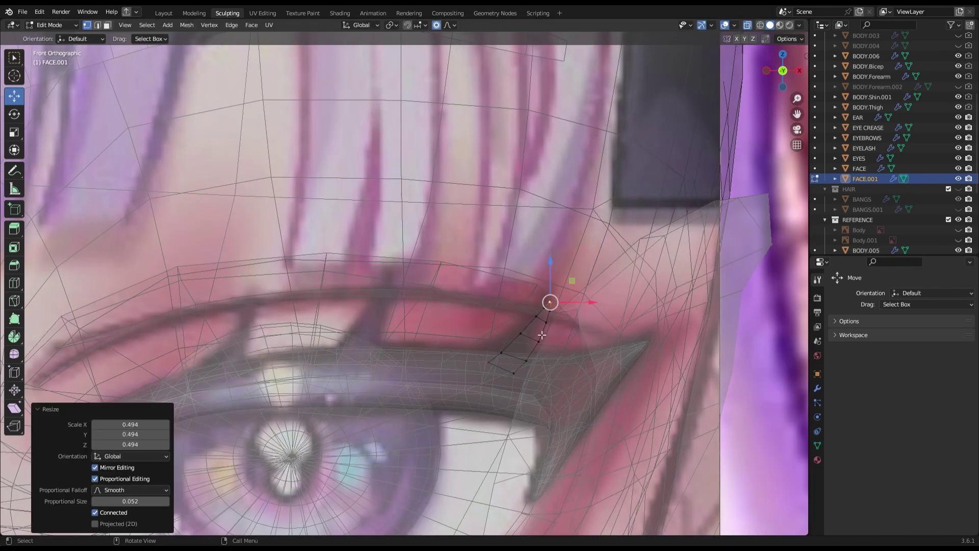
key("Escape")
key("Tab")
key("ctrl+s")
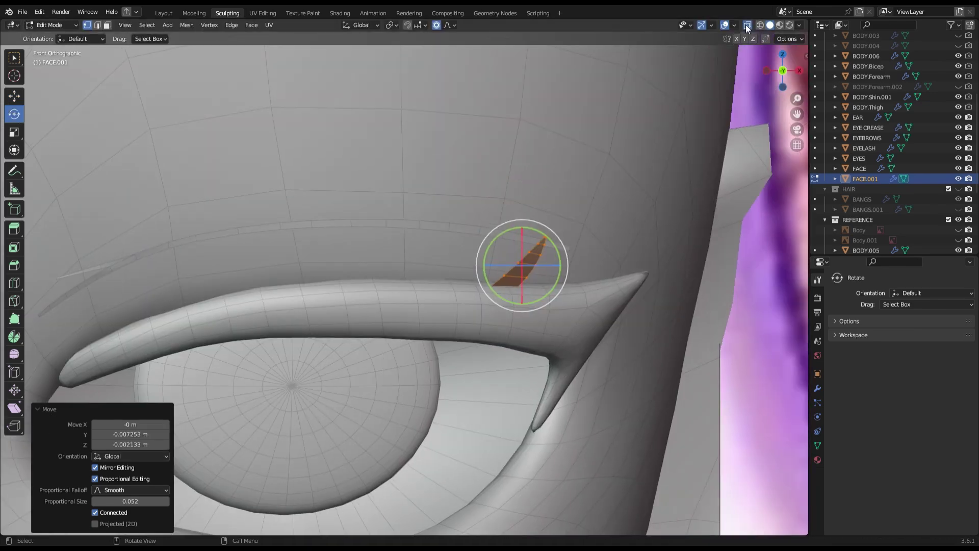
Grab-sculpt the lash piece into a pointed spike on the eyelid with X-ray on.
left_click(748, 26)
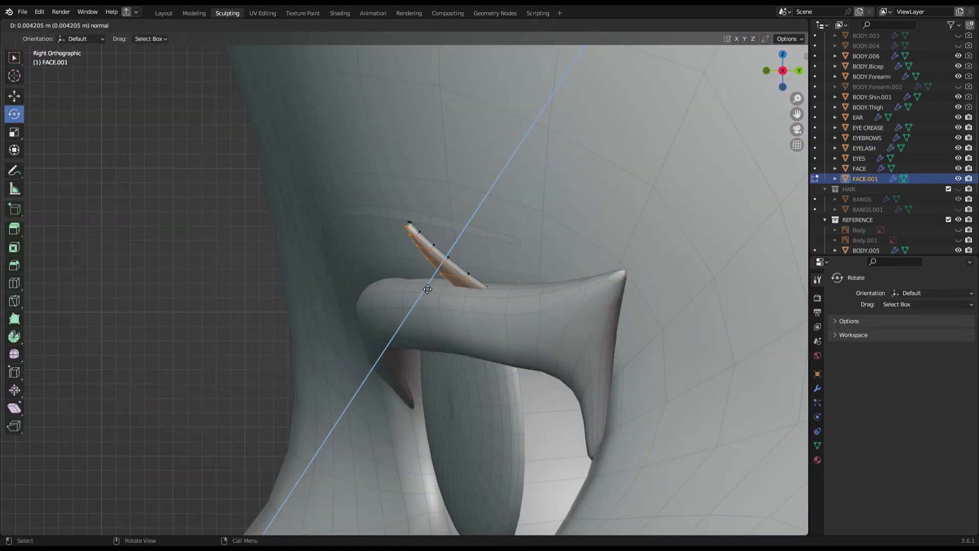
left_click(46, 60)
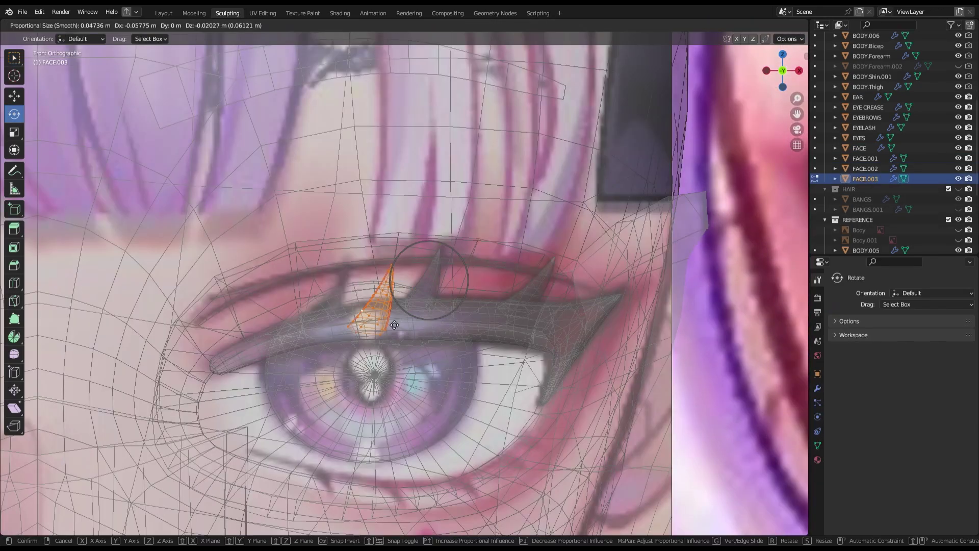
left_click(395, 325)
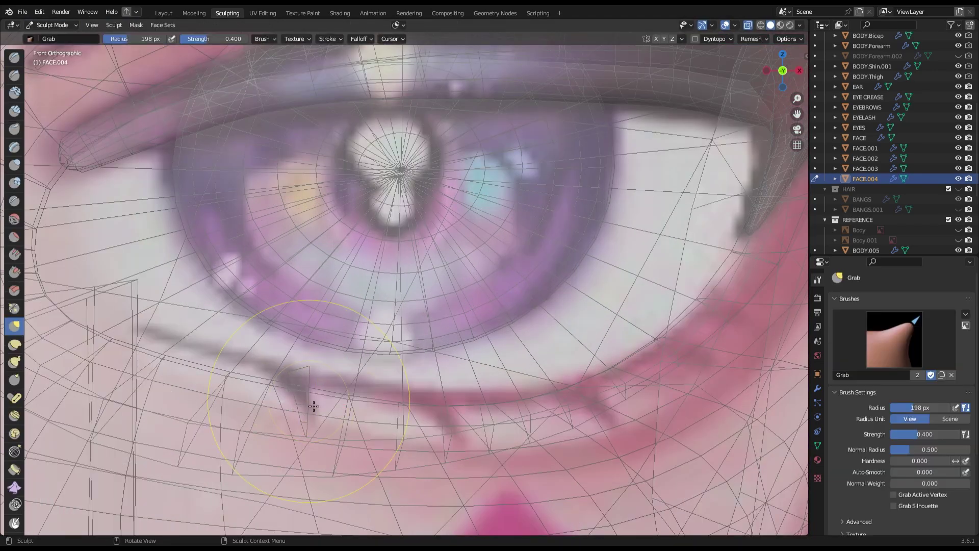
Zoom in on the eye and switch the face piece into Sculpt Mode.
scroll(312, 404, "up", 2)
scroll(503, 382, "up", 2)
scroll(527, 344, "up", 2)
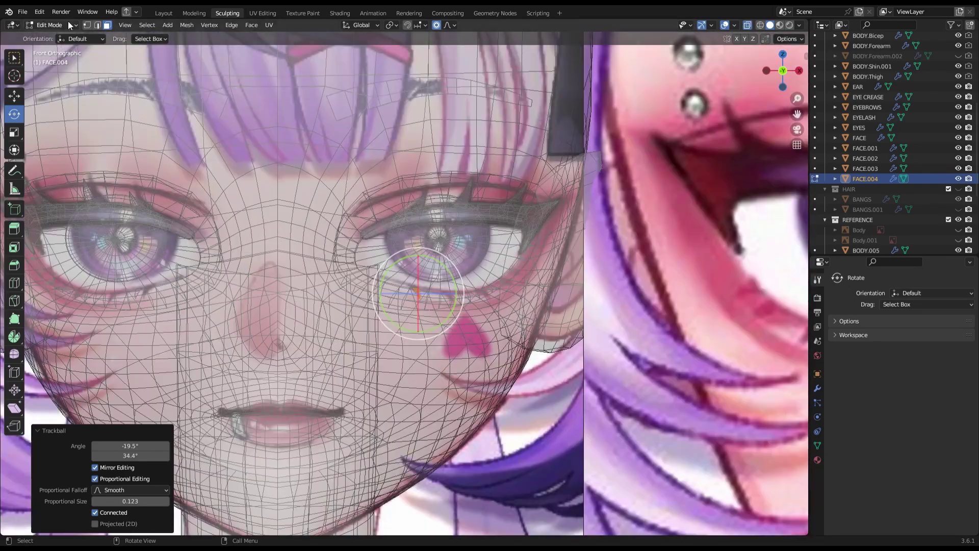
left_click(51, 25)
left_click(60, 59)
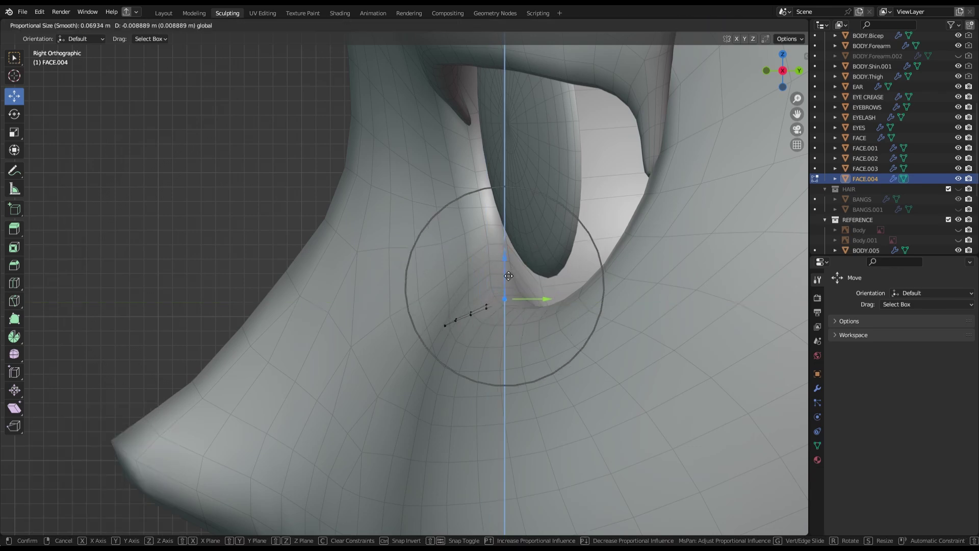
Move the lower lash spike vertices vertically and in depth, then save.
key("g")
key("z")
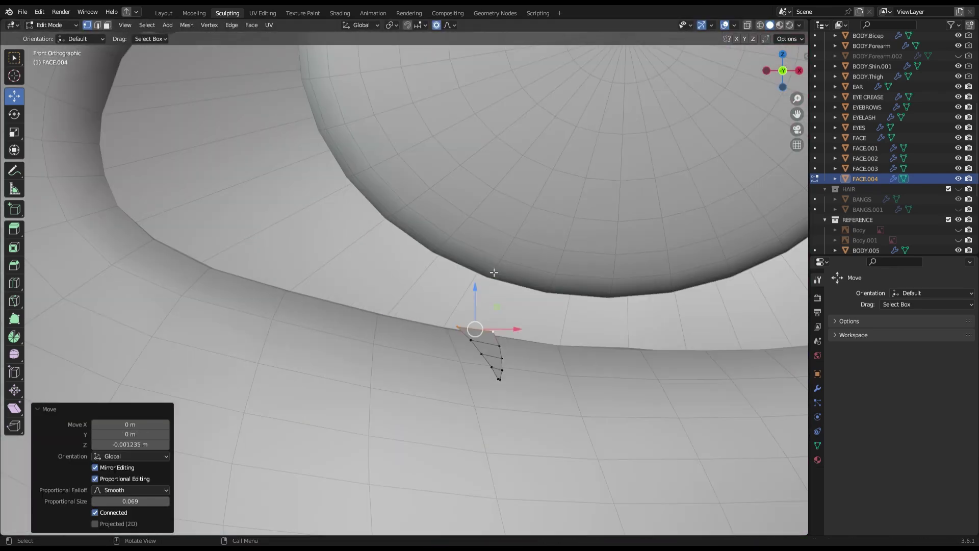
key("g")
key("z")
key("y")
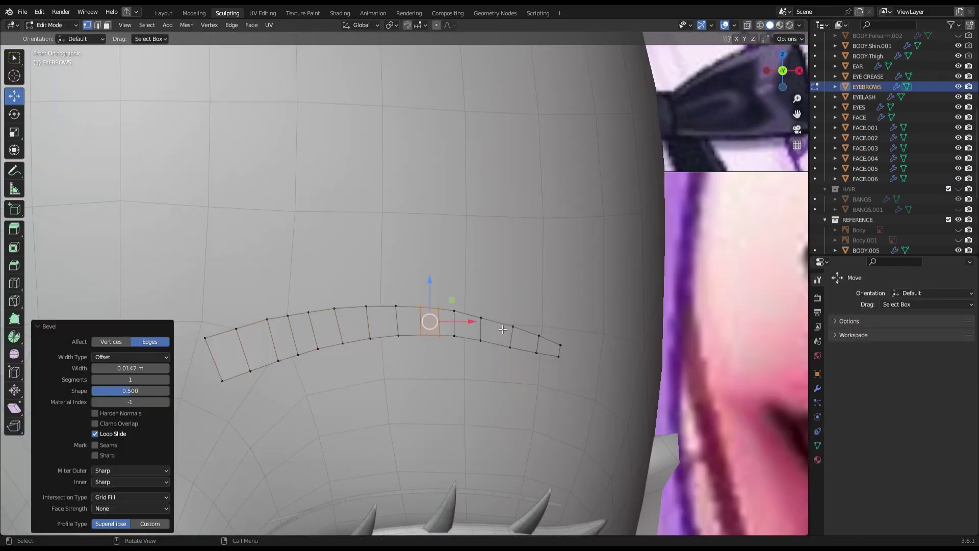
key("ctrl+s")
key("ctrl+Tab")
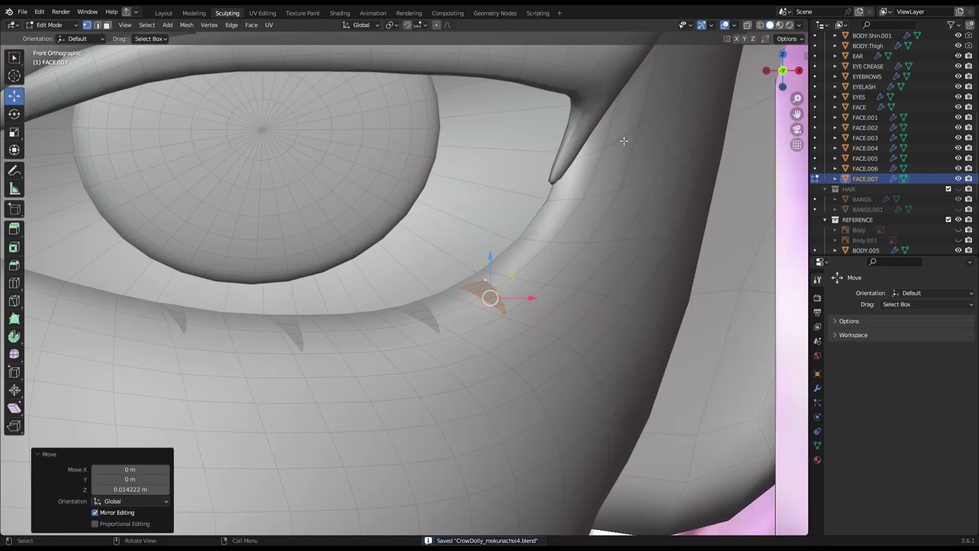
Rotate the FACE.007 spike, shift it slightly along Y, and check it from the right view.
key("r")
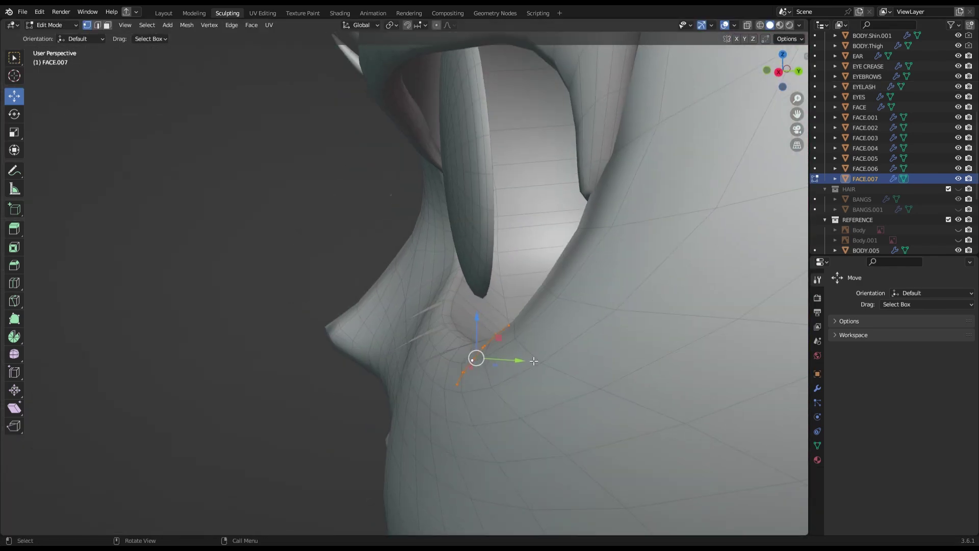
key("ctrl+s")
key("g")
key("y")
left_click(510, 411)
left_click(775, 79)
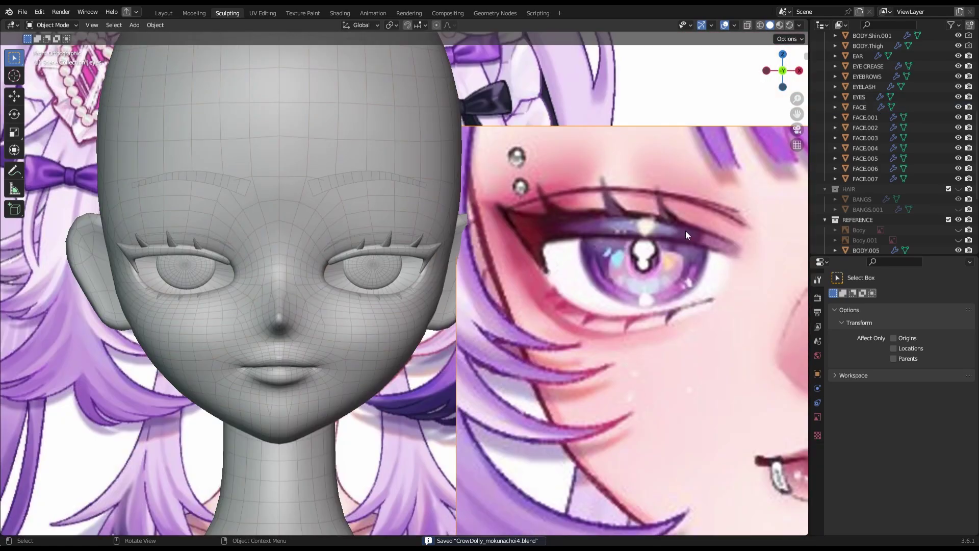
key("KP_Decimal")
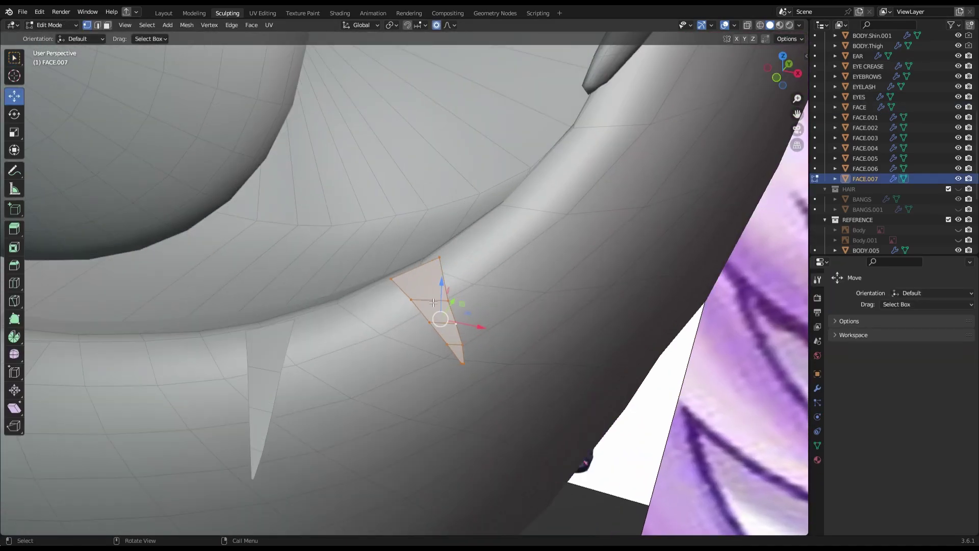
Proportionally move the spike's vertices in Edit Mode and save.
key("Tab")
key("g")
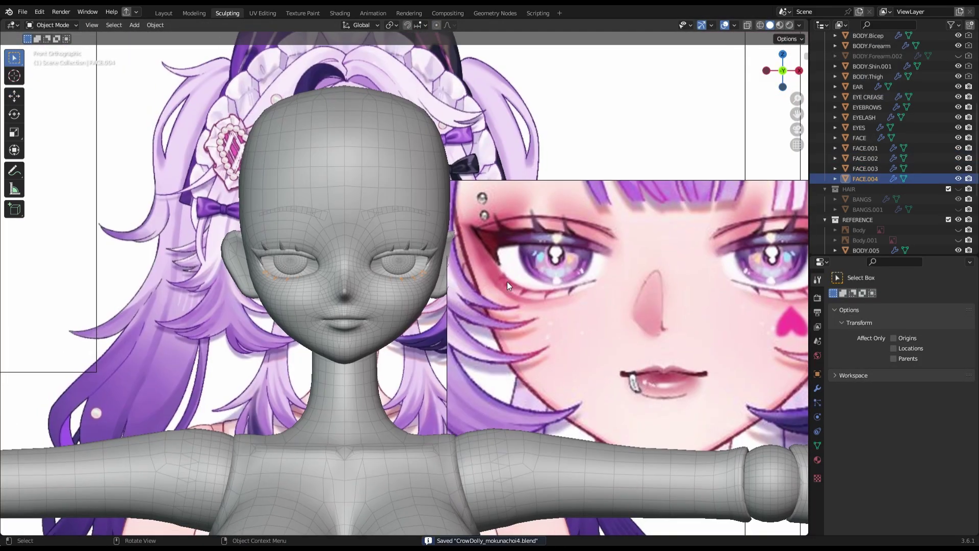
key("ctrl+s")
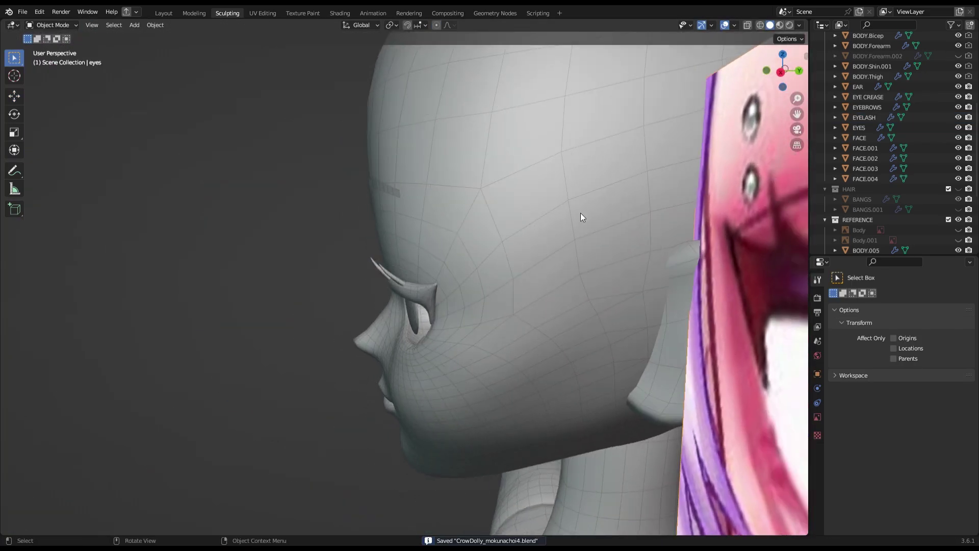
Orbit and zoom out, then snap to front orthographic view of the whole doll.
middle_click_drag(624, 198, 50, 193)
scroll(611, 100, "down", 5)
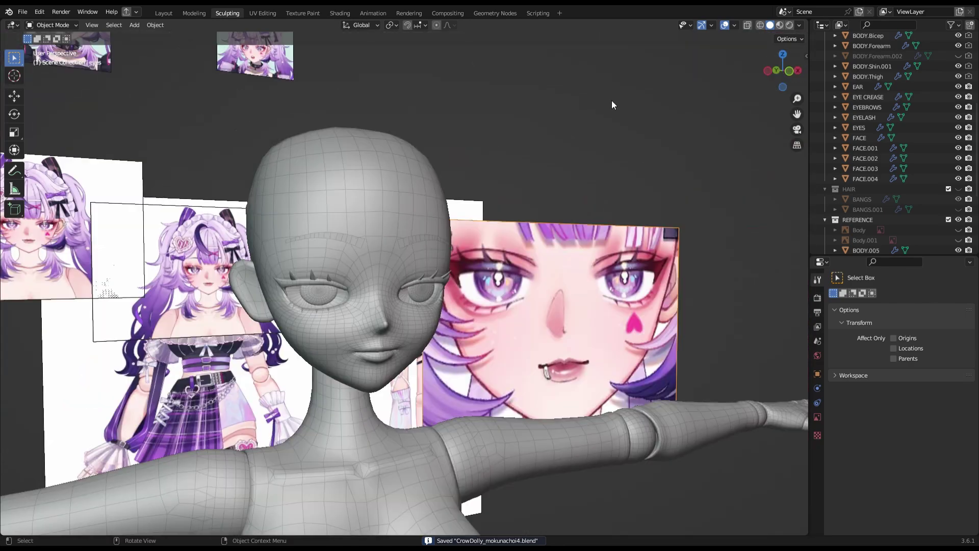
left_click(783, 71)
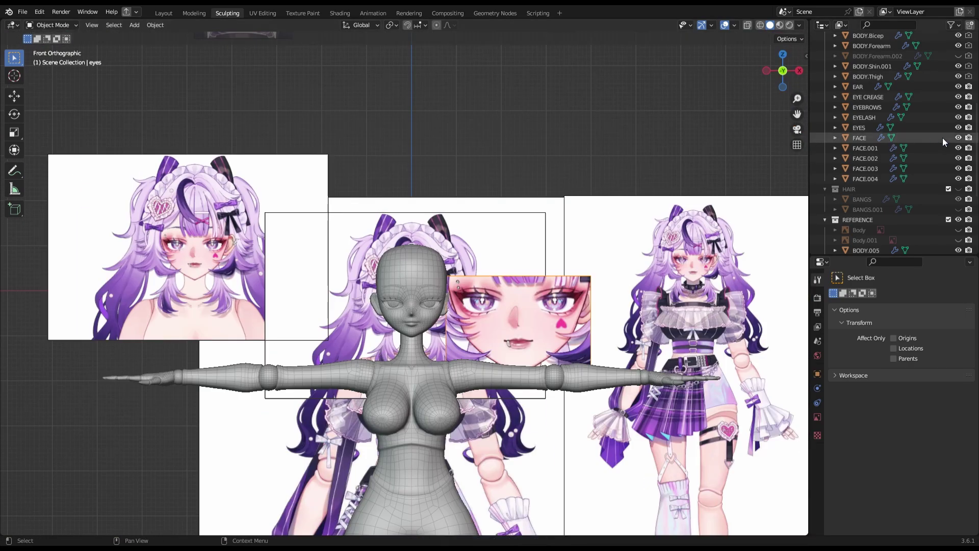
right_click(851, 189)
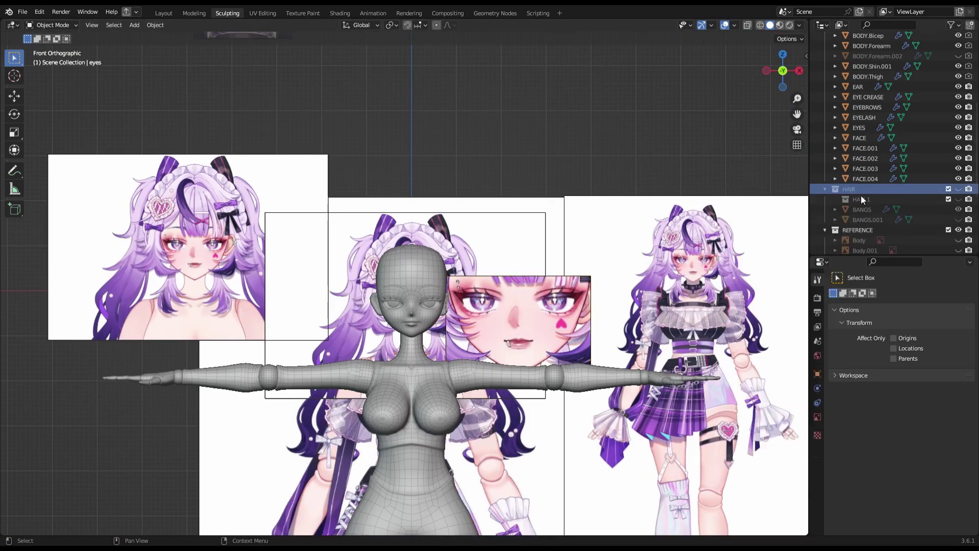
Add and rename a new collection inside HAIR, then slide the bang vertices left in front view.
left_click(852, 188)
double_click(862, 199)
scroll(461, 241, "up", 4)
scroll(483, 301, "up", 3)
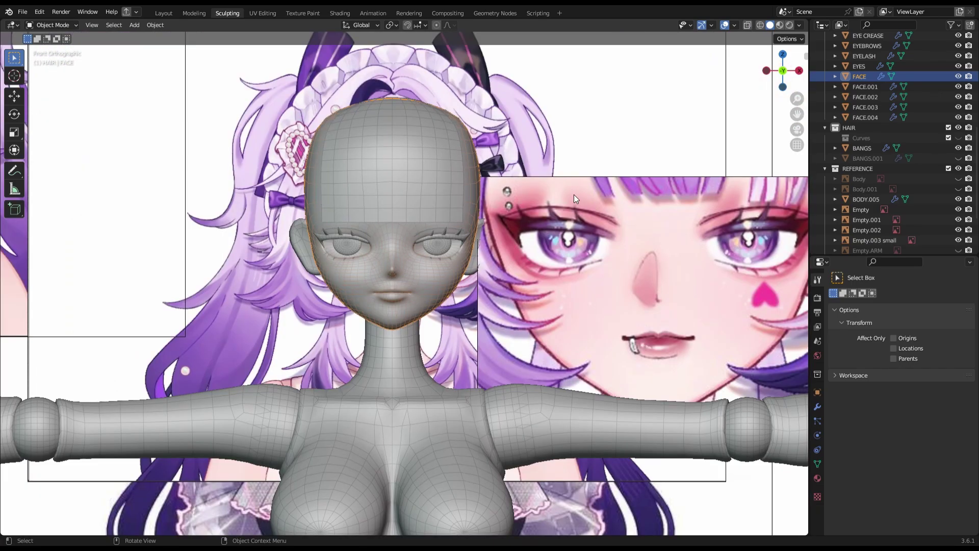
middle_click_drag(574, 199, 742, 207)
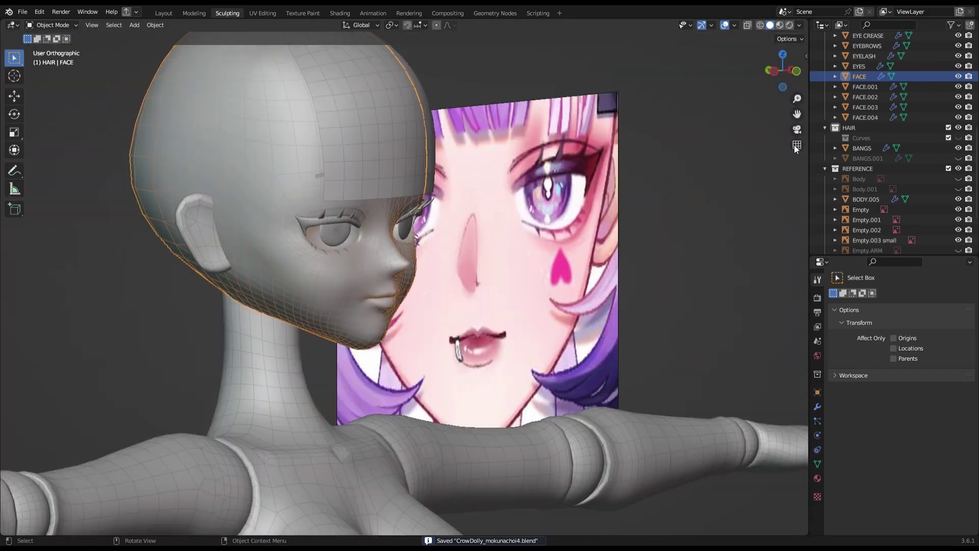
left_click(782, 71)
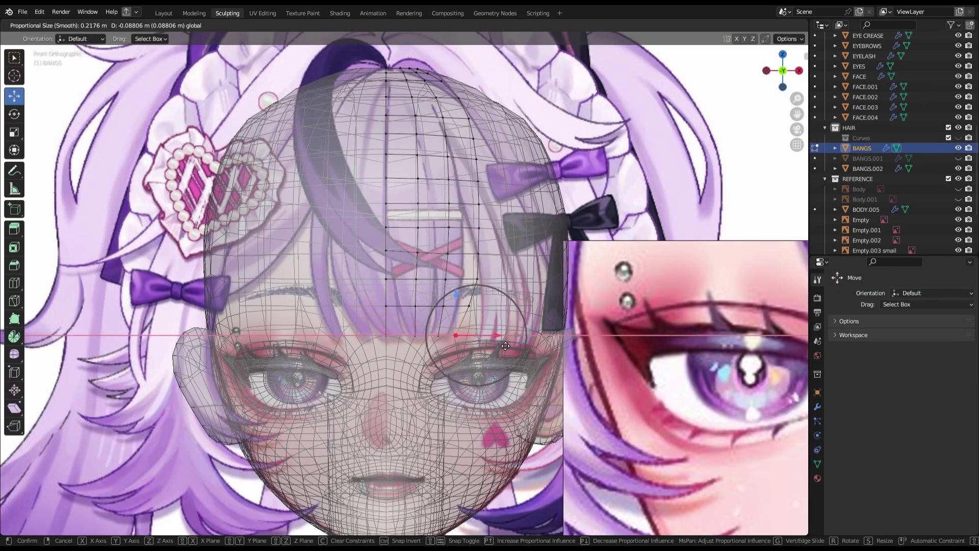
left_click_drag(505, 347, 483, 347)
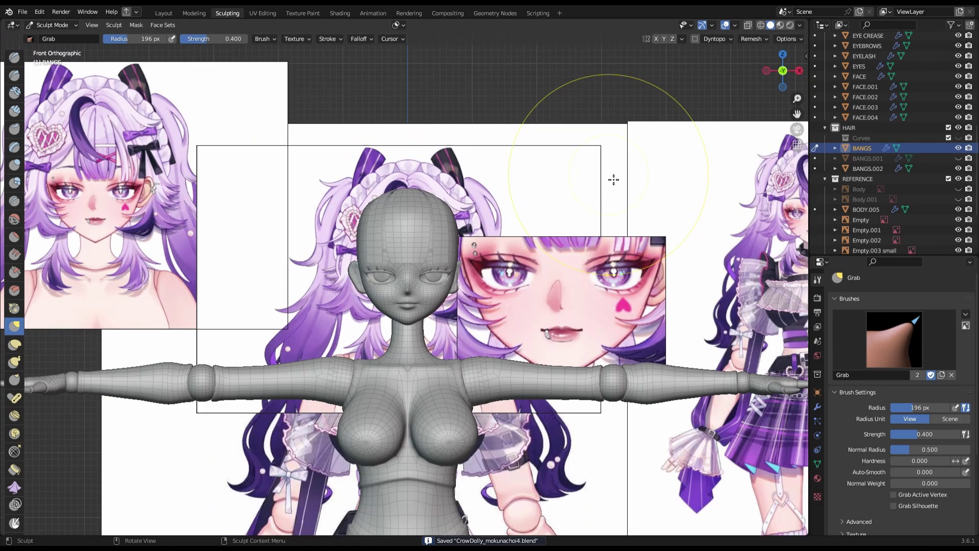
Grab-sculpt the bangs cap against the reference with X-ray toggled, saving the file.
scroll(613, 179, "up", 1)
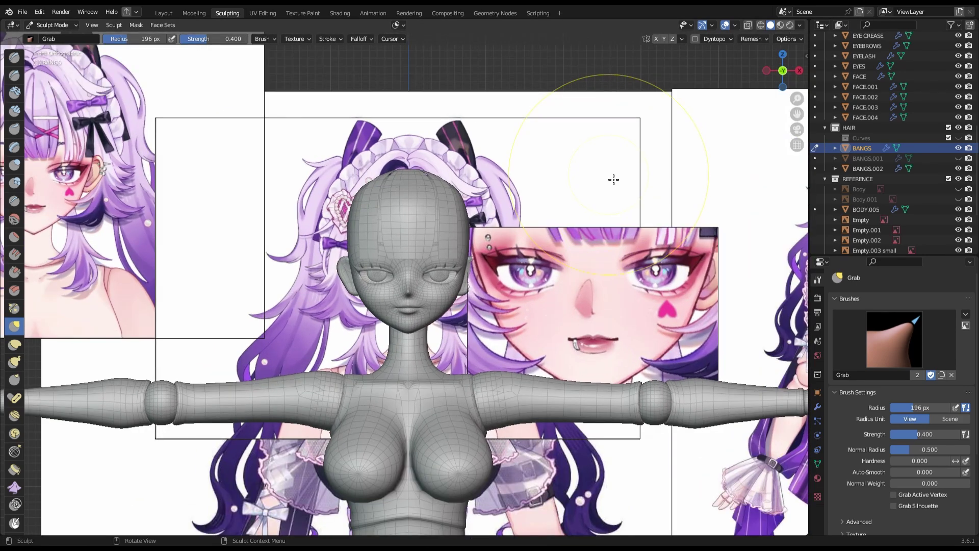
scroll(614, 180, "up", 1)
scroll(473, 262, "up", 1)
key("ctrl+s")
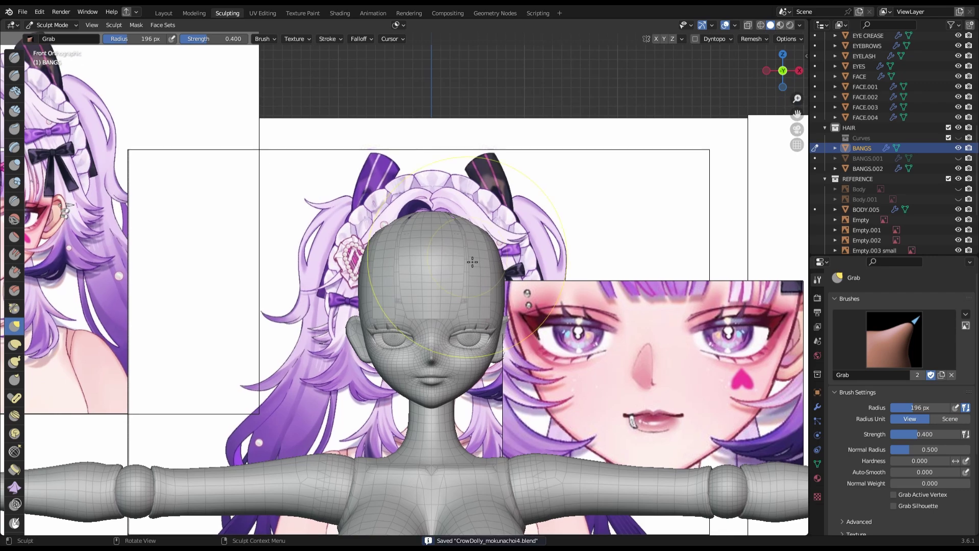
scroll(473, 262, "up", 4)
key("alt+z")
mouse_move(555, 92)
middle_mouse_down("shift")
mouse_move(532, 243)
mouse_move(442, 258)
mouse_move(549, 248)
middle_mouse_up("shift")
key("alt+z")
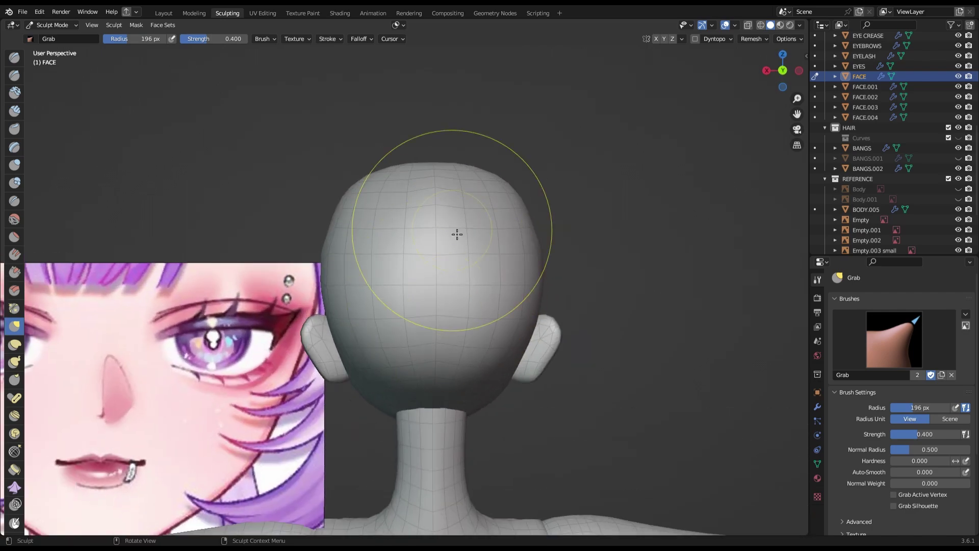
middle_click_drag(457, 234, 428, 295)
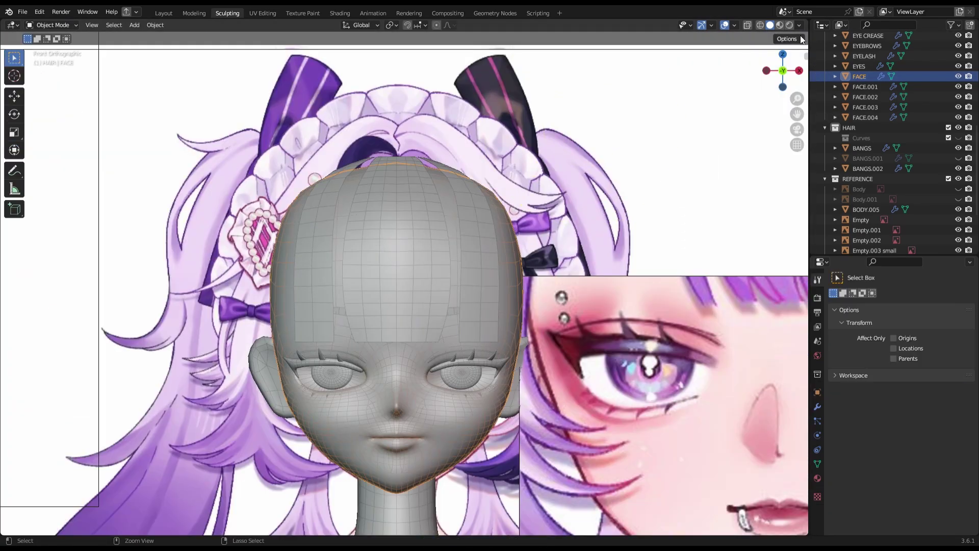
scroll(439, 276, "up", 2)
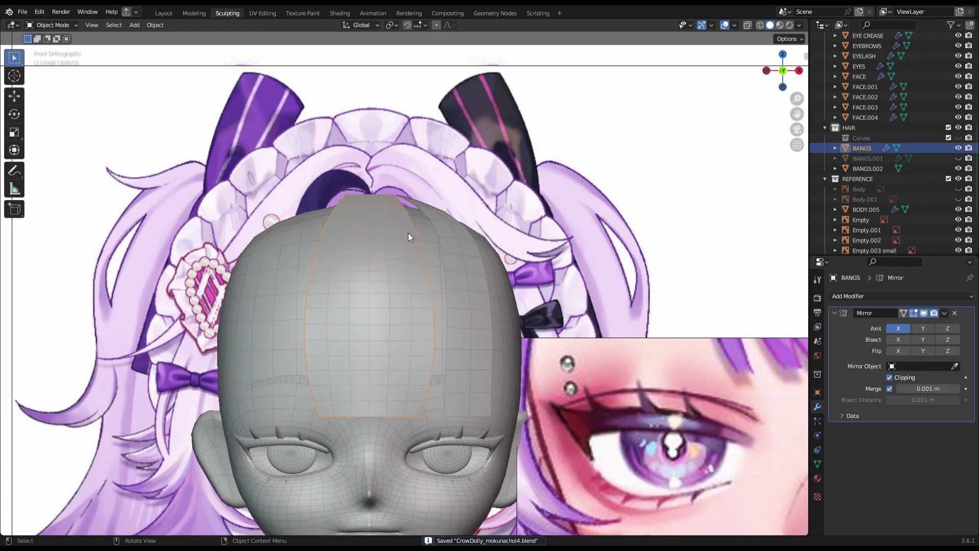
left_click(748, 25)
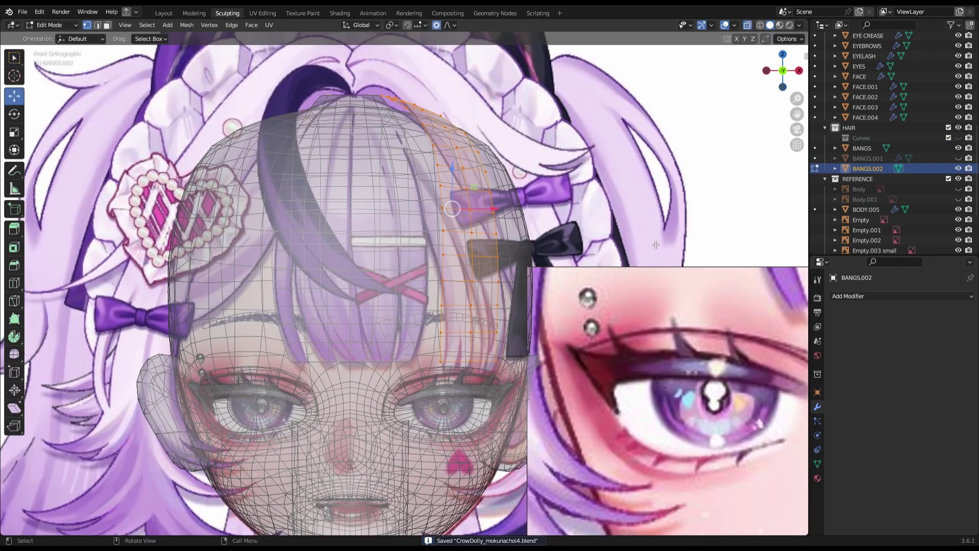
Make the mesh see-through over the reference and save the file.
scroll(447, 289, "up", 3)
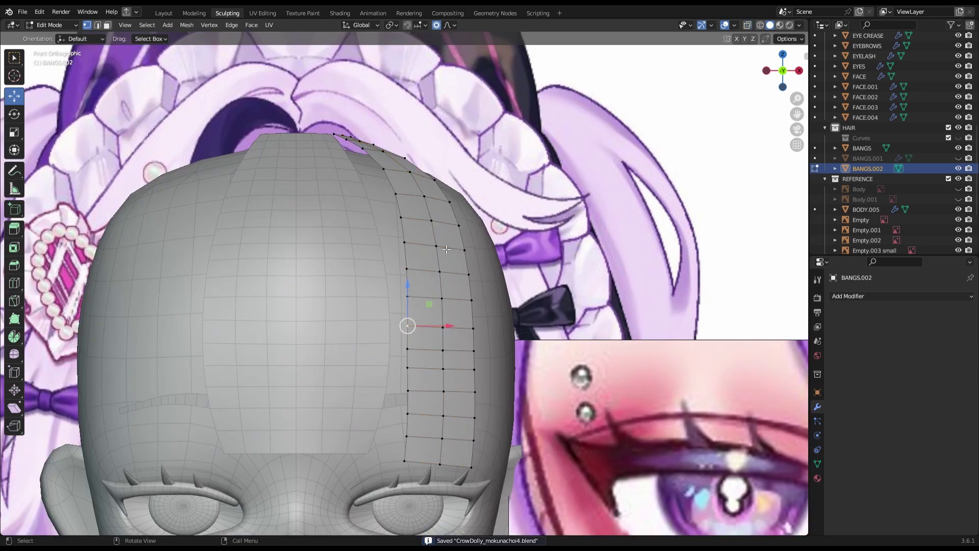
left_click(748, 25)
scroll(412, 246, "down", 2)
key("ctrl+s")
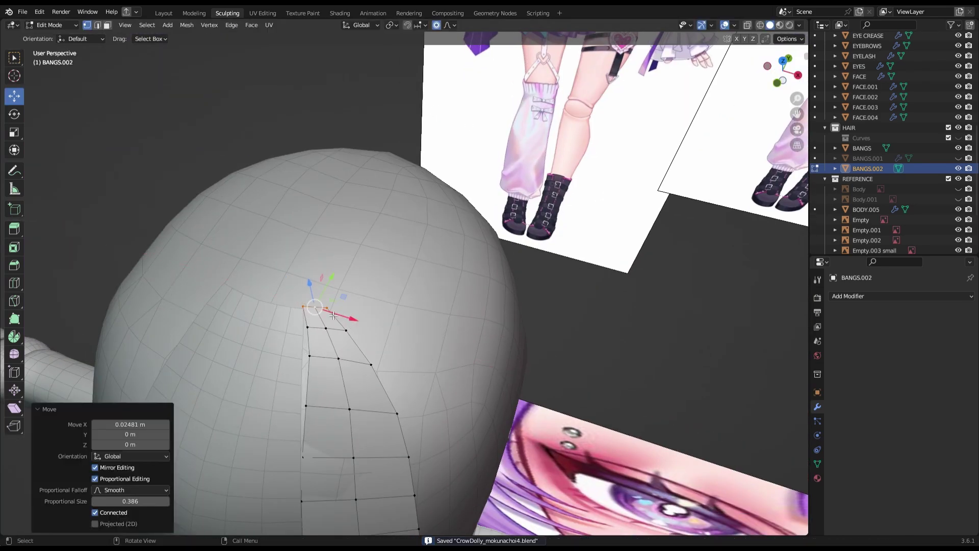
Shift the BANGS.002 side strand sideways with proportional editing and bevel in an extra edge loop.
left_click_drag(338, 366, 323, 369)
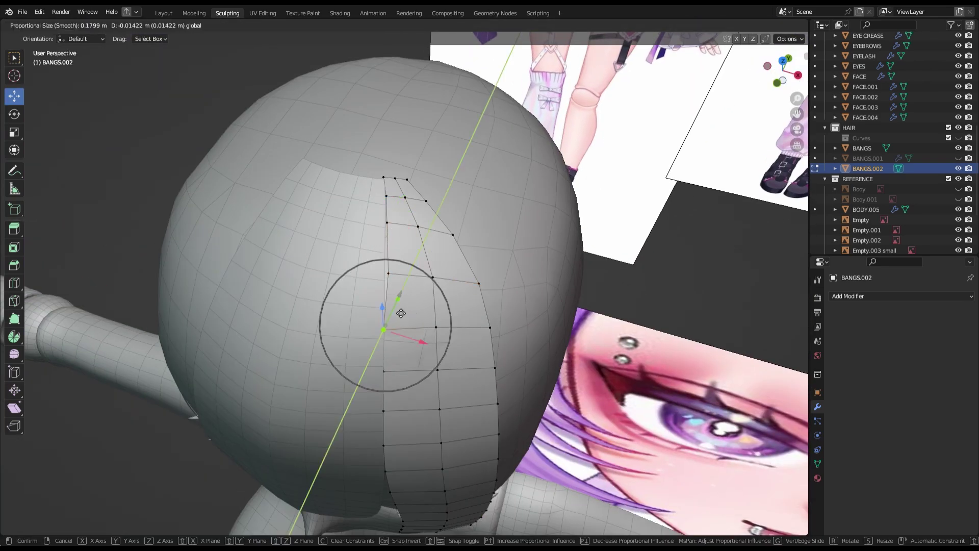
left_click(409, 312)
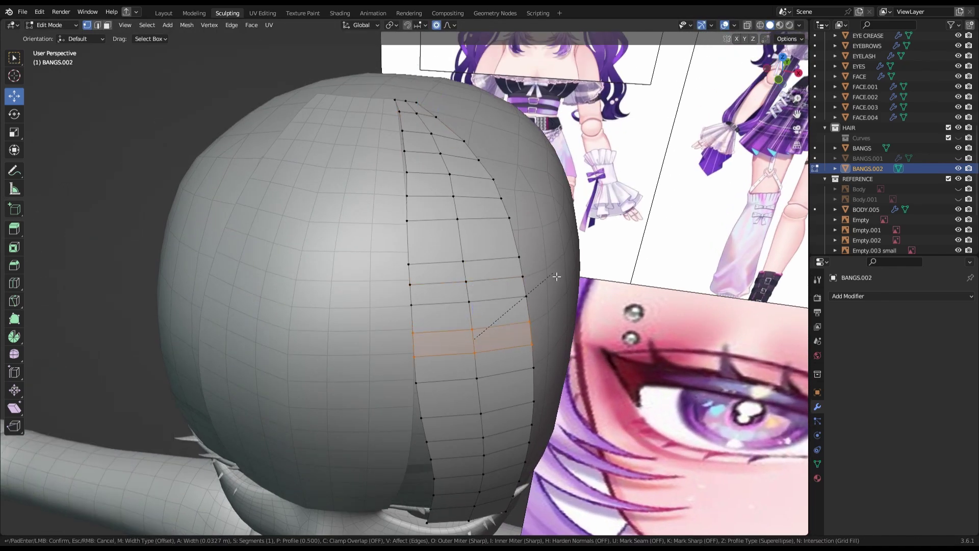
left_click(556, 276)
Save from the front view, then reopen BANGS.002's vertices and orbit around the head.
key("Tab")
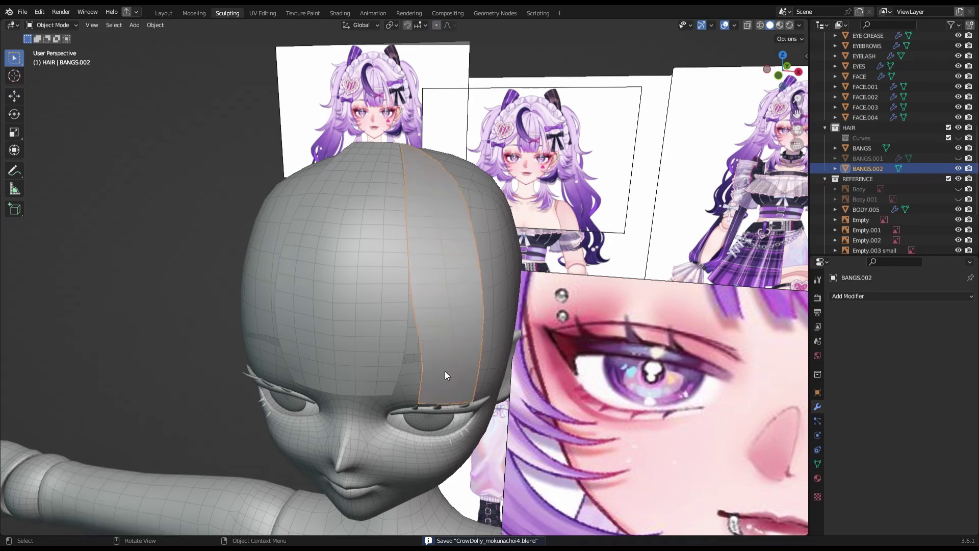
key("KP_1")
key("ctrl+s")
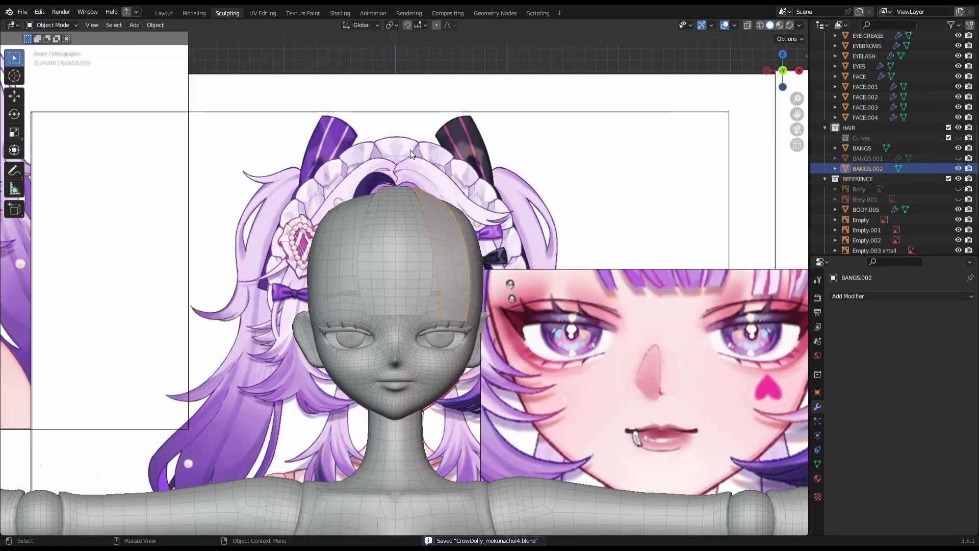
key("Tab")
middle_click_drag(467, 254, 383, 291)
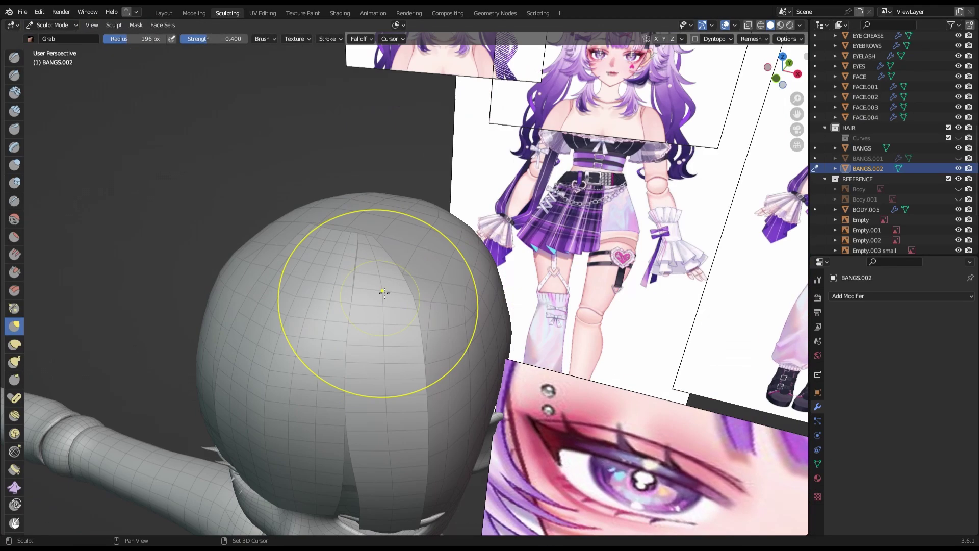
In a see-through front view, select the BANGS hair object for vertex editing.
key("KP_1")
scroll(698, 136, "up", 3)
key("alt+z")
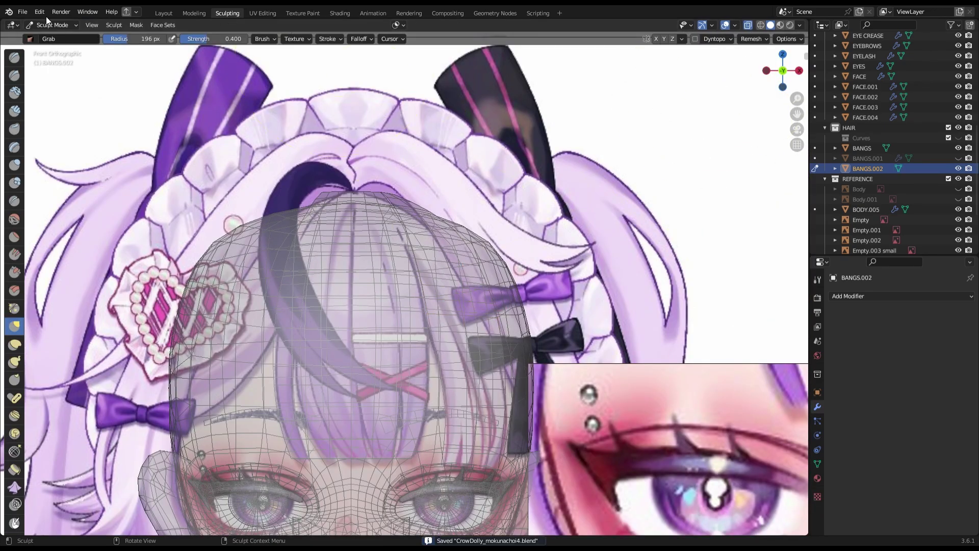
left_click(747, 25)
key("Tab")
Select a shortest edge path across the BANGS cap and merge its duplicate vertices by distance.
scroll(474, 452, "up", 3)
right_click(475, 452)
right_click(493, 310)
key("Escape")
middle_click_drag(460, 306, 357, 255)
left_click(352, 285, "ctrl")
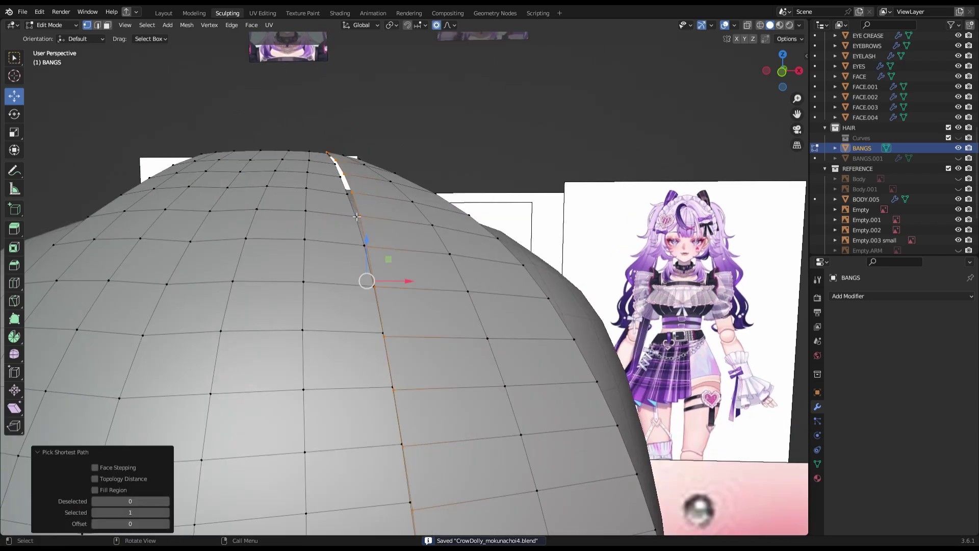
scroll(387, 255, "up", 2)
right_click(387, 218)
key("Escape")
scroll(386, 218, "down", 3)
Save, then knife-cut a strand split across the back of the BANGS cap.
key("Tab")
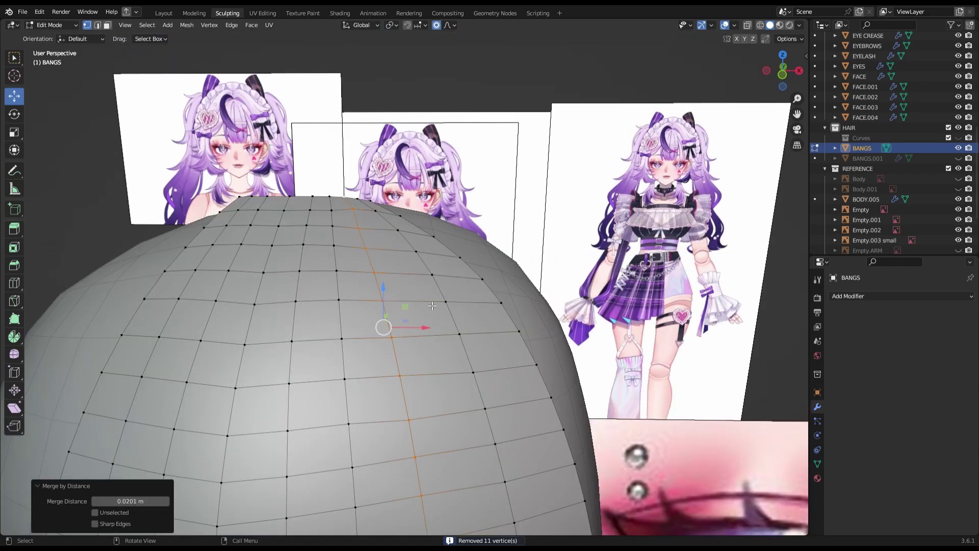
scroll(407, 291, "up", 3)
key("ctrl+s")
scroll(408, 291, "down", 3)
middle_click_drag(407, 357, 407, 329)
key("Tab")
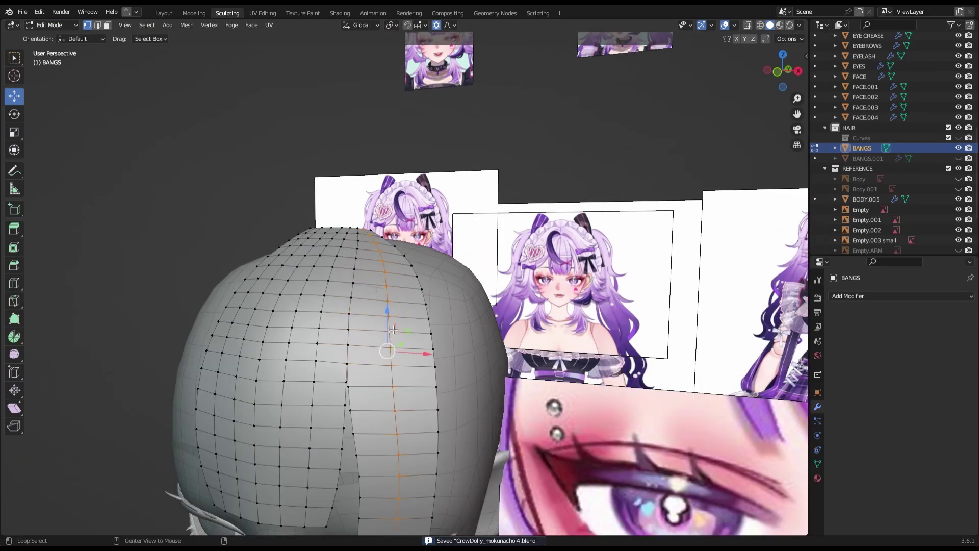
left_click(14, 300)
middle_click_drag(104, 299, 388, 229)
left_click(392, 210)
key("Return")
Reshape the BANGS cap over the head with the Grab and Inflate sculpt brushes.
key("Tab")
mouse_move(407, 435)
middle_mouse_down()
mouse_move(416, 319)
mouse_move(422, 364)
mouse_move(422, 172)
middle_mouse_up()
scroll(437, 337, "up", 3)
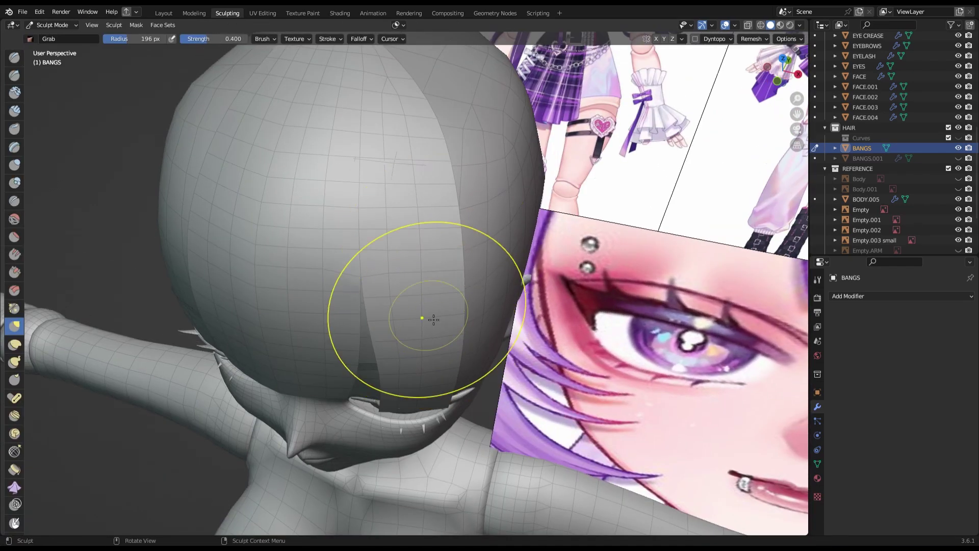
middle_click_drag(438, 337, 403, 296)
scroll(396, 280, "up", 5)
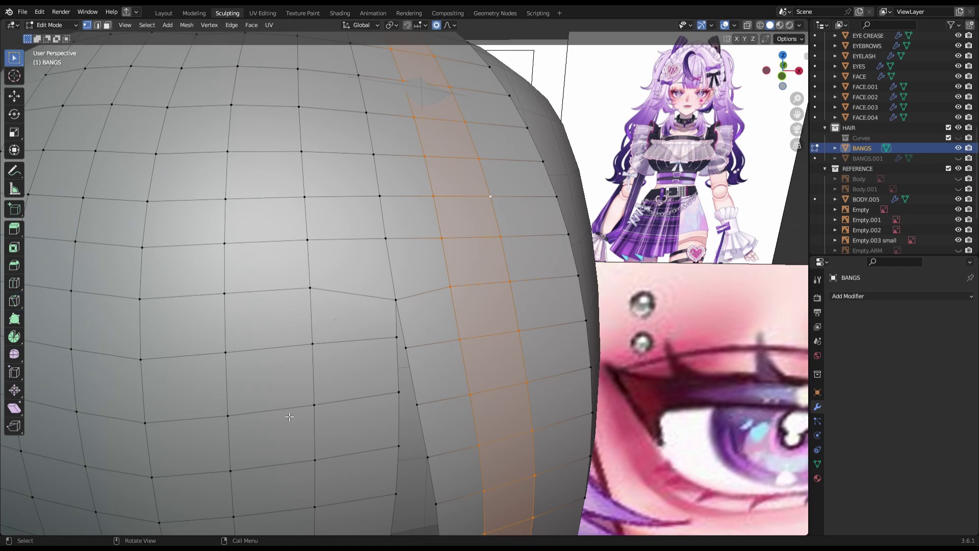
key("Tab")
scroll(416, 306, "down", 5)
scroll(398, 255, "up", 4)
key("ctrl+s")
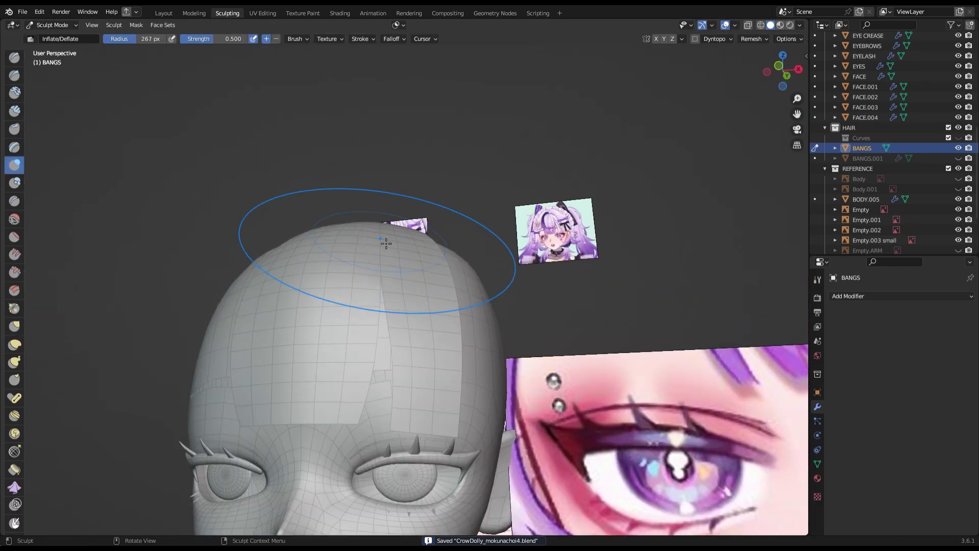
From the front view, select the EYELASH object for vertex editing.
key("KP_1")
scroll(691, 192, "down", 5)
scroll(707, 126, "down", 2)
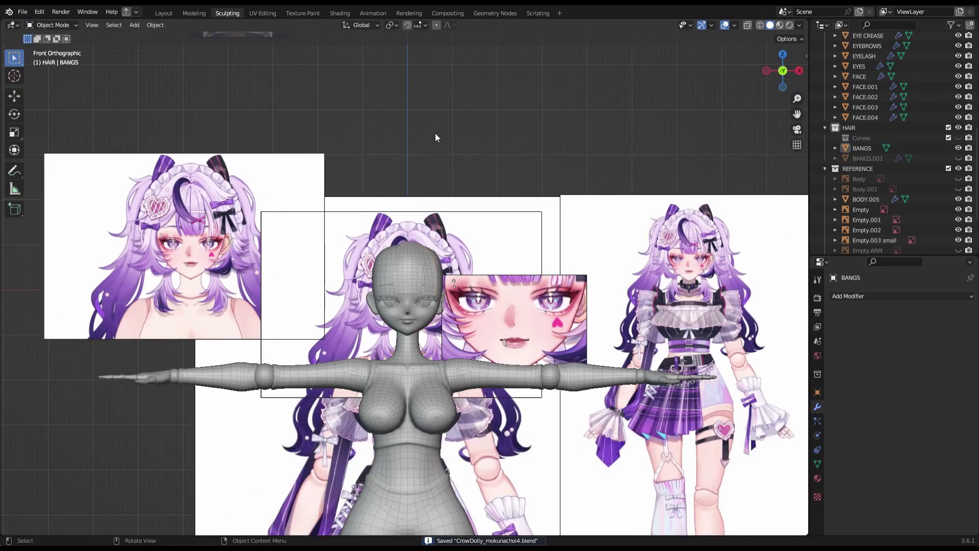
scroll(422, 197, "up", 4)
scroll(429, 225, "up", 4)
left_click(431, 227)
key("Tab")
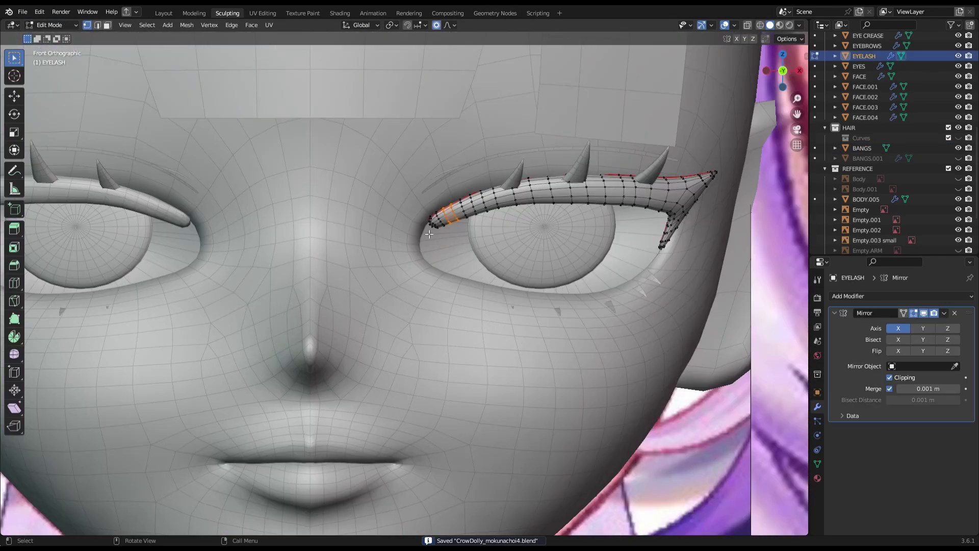
Grab-sculpt the FACE around the eyelash and eye corner, then save.
key("Tab")
key("alt+q")
scroll(500, 239, "up", 4)
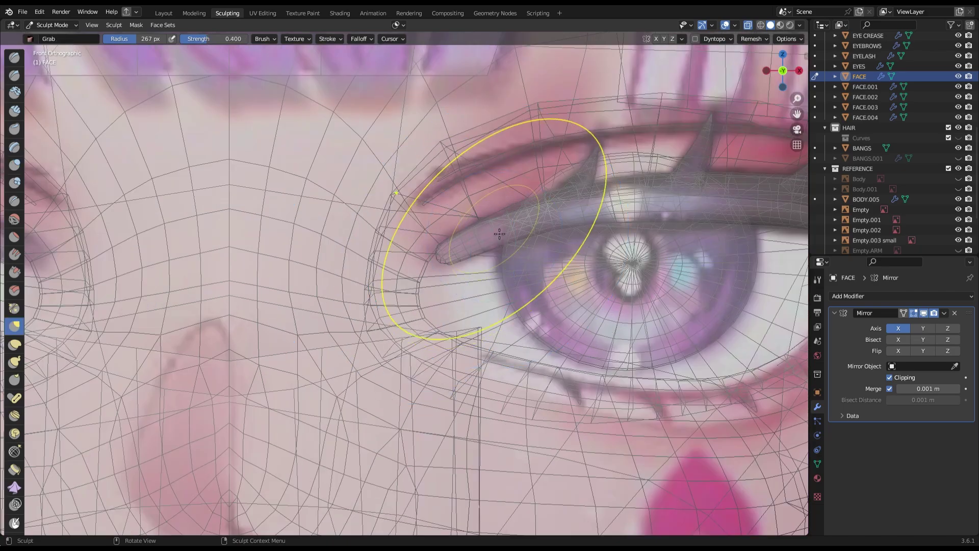
middle_click_drag(499, 226, 507, 170)
scroll(507, 170, "up", 3)
mouse_move(426, 306)
middle_mouse_down()
mouse_move(555, 262)
mouse_move(324, 322)
middle_mouse_up()
scroll(556, 262, "up", 4)
scroll(720, 46, "down", 5)
key("KP_1")
key("ctrl+s")
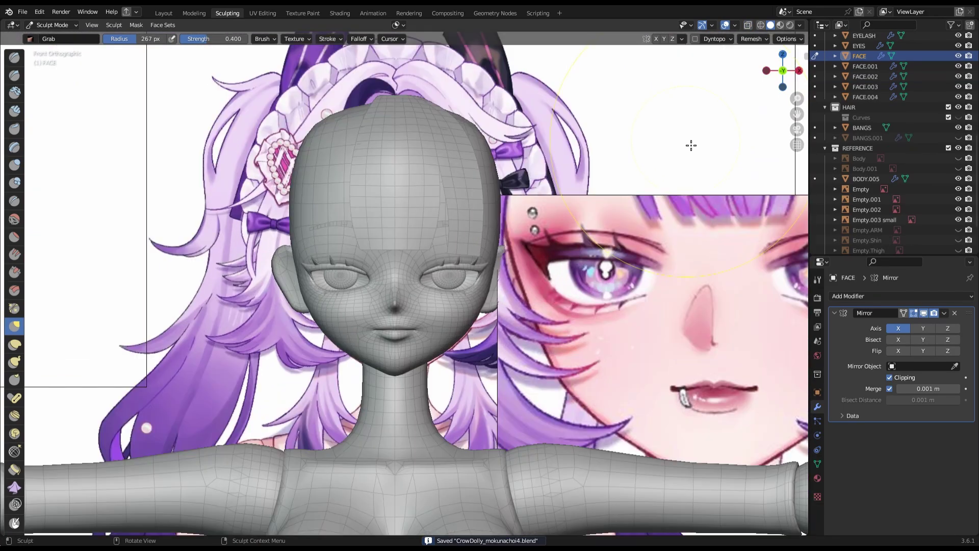
Select the EYES object and move the eyeball into place.
left_click(859, 45)
key("KP_Decimal")
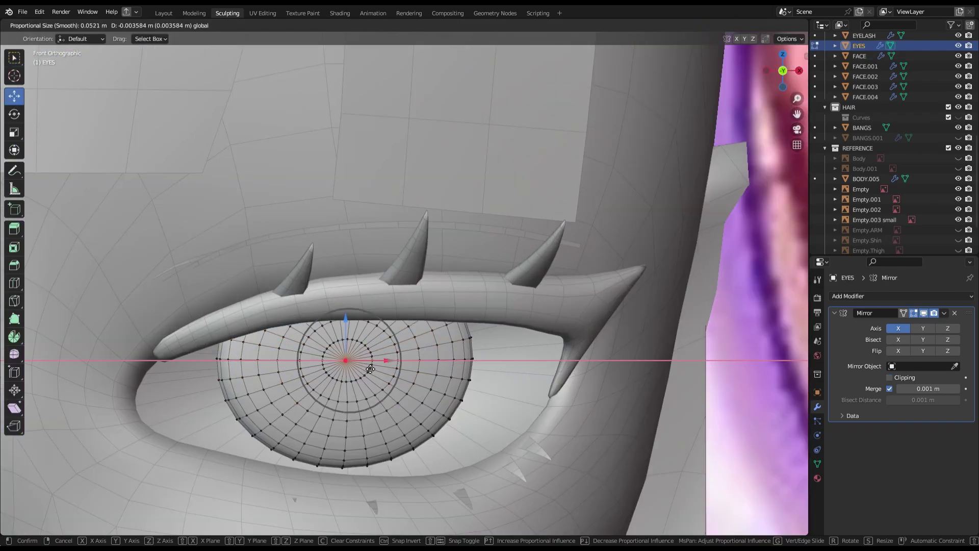
scroll(634, 365, "down", 2)
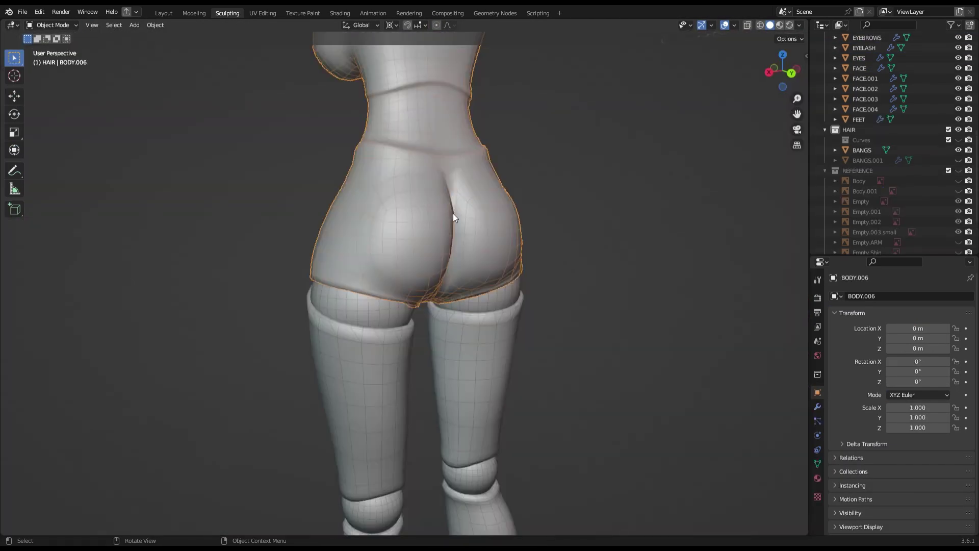
From the front view, select BODY.Thigh for vertex editing.
key("KP_1")
left_click(479, 439)
key("ctrl+s")
scroll(580, 306, "down", 5)
scroll(550, 285, "up", 4)
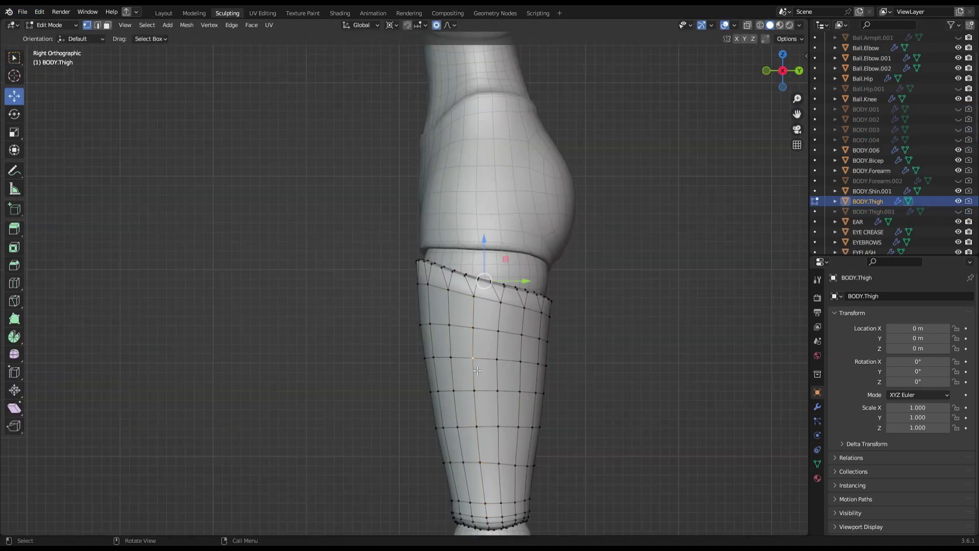
Save, undo an accidental hip-ball rotation, and reselect the piece from the front.
key("Tab")
key("ctrl+s")
left_click(888, 78)
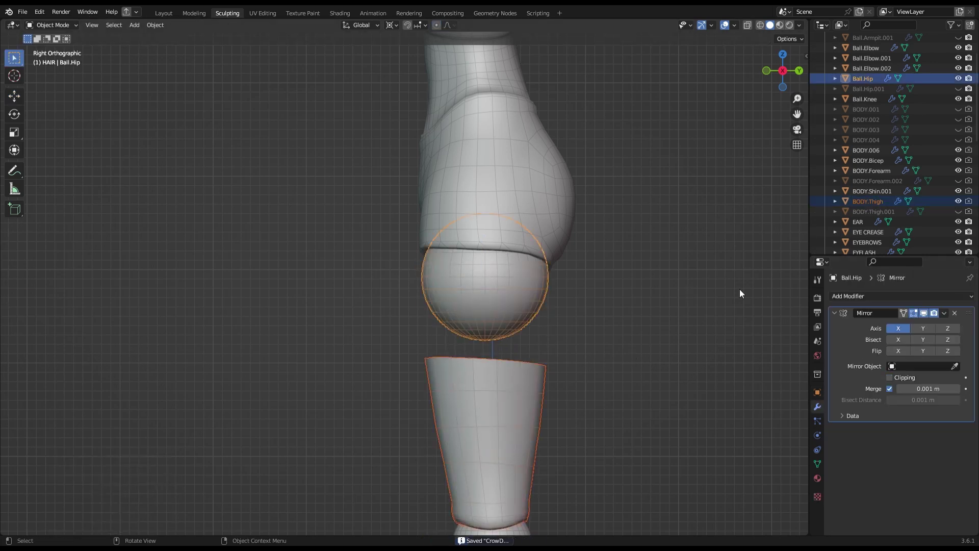
scroll(682, 291, "down", 3)
scroll(645, 357, "up", 5)
left_click(14, 57)
scroll(585, 361, "down", 4)
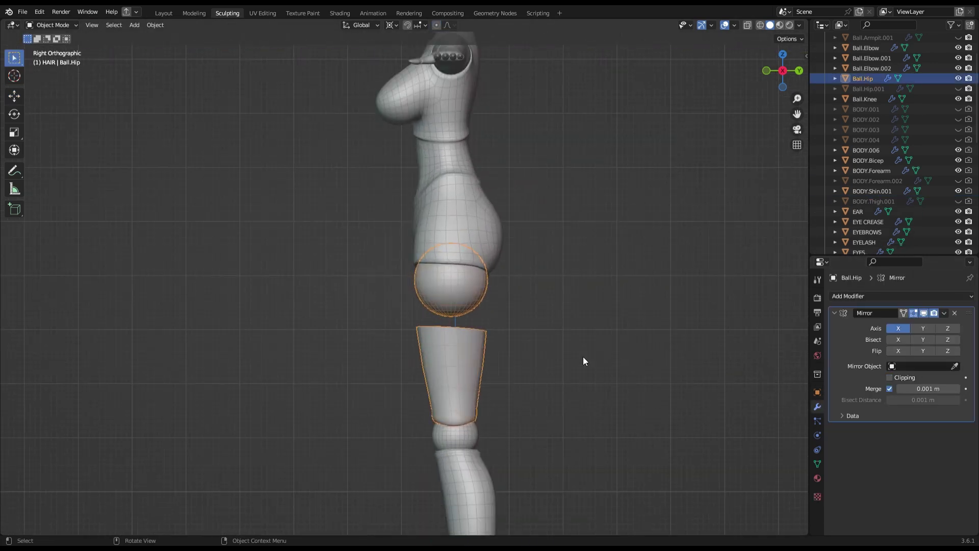
key("ctrl+z")
scroll(469, 324, "up", 2)
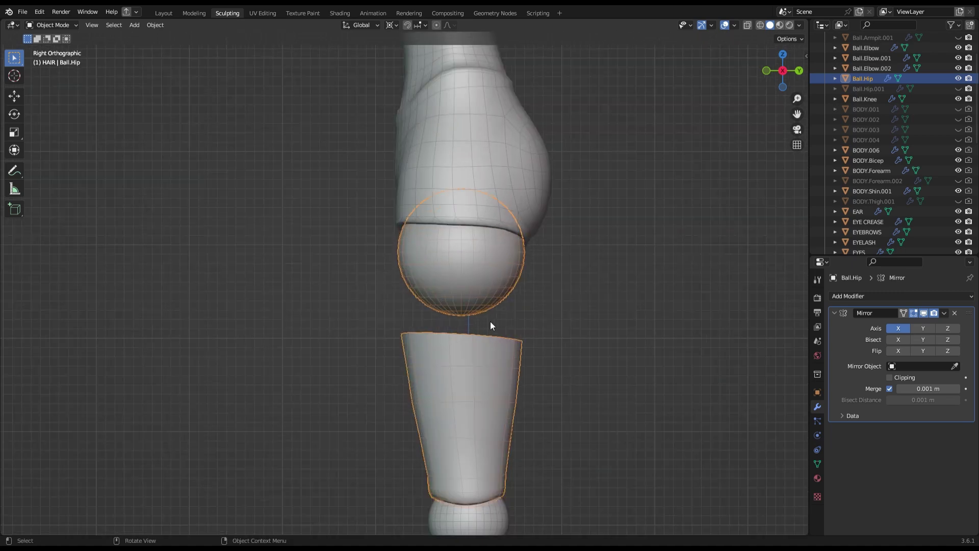
key("ctrl+z")
left_click(767, 71)
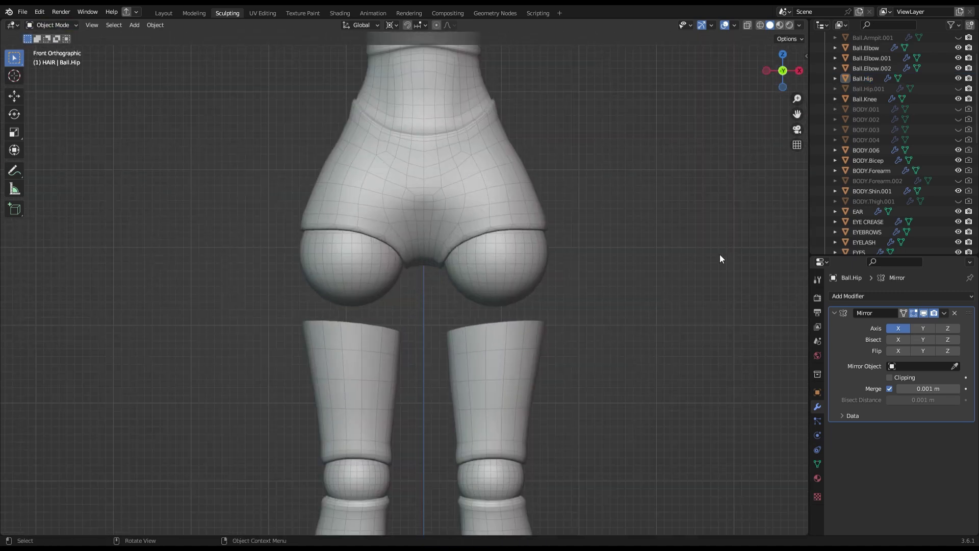
left_click(516, 322)
scroll(517, 322, "up", 2)
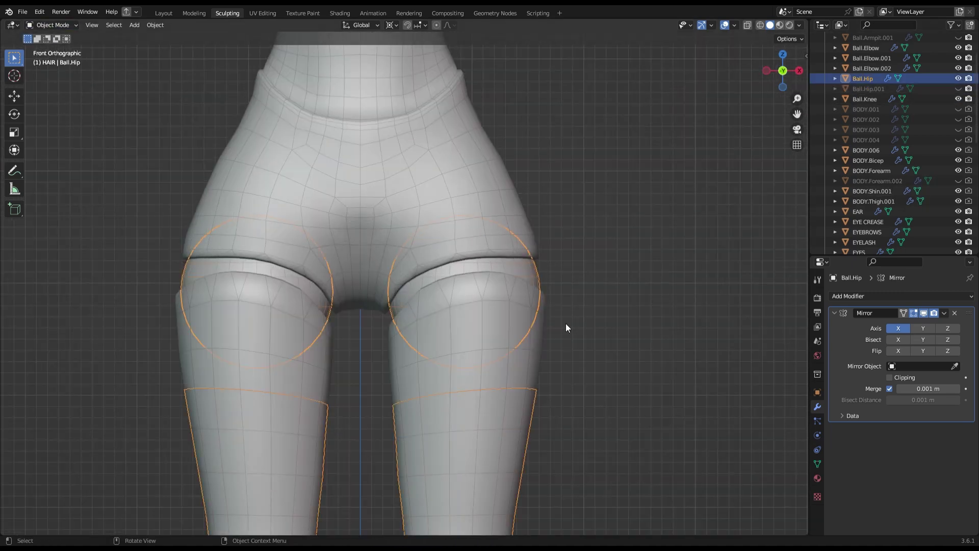
Duplicate the thigh piece and delete everything except its top ring.
key("shift+d")
key("Tab")
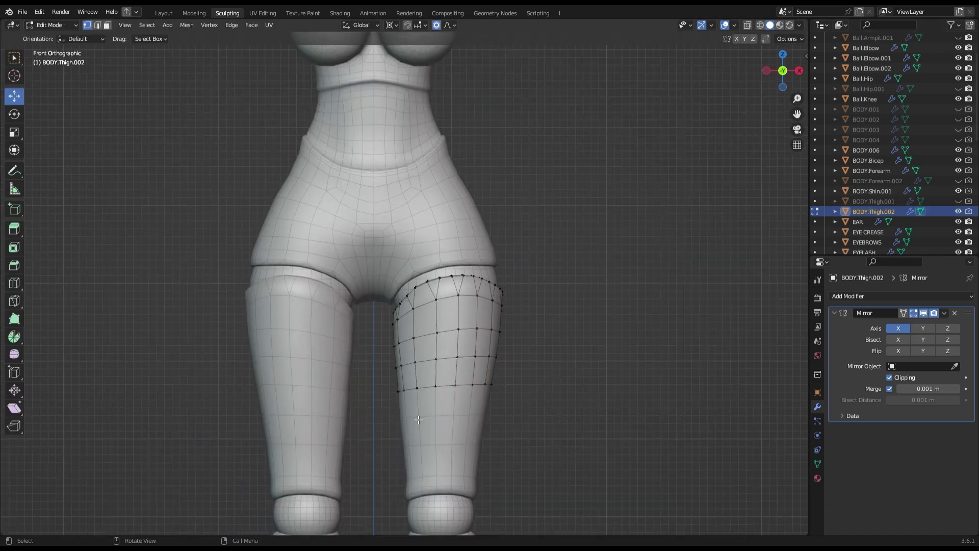
left_click(415, 416)
middle_click_drag(415, 416, 389, 315, "alt")
scroll(389, 314, "up", 2)
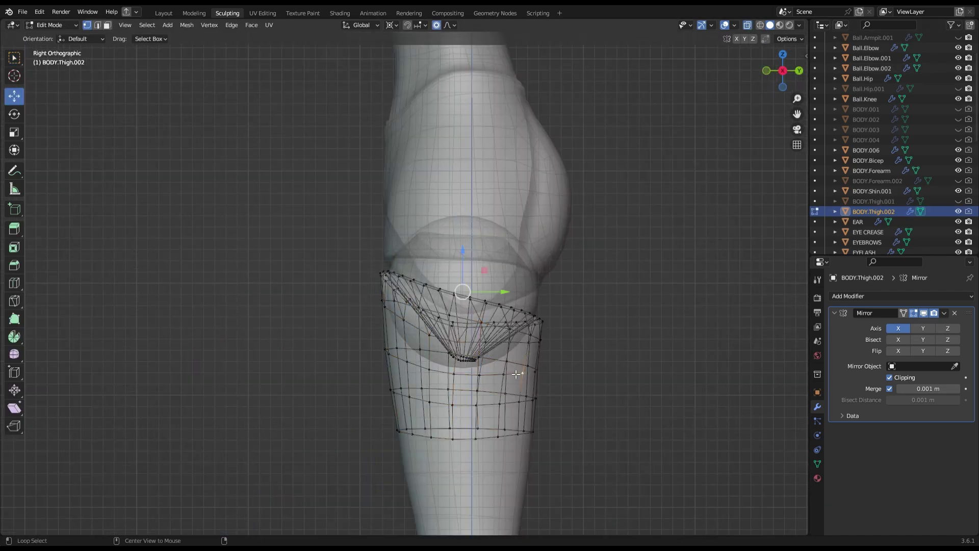
key("l")
key("x")
Shrink/Fatten the remaining top ring faces to set the thigh cuff thickness.
left_click(556, 331)
key("a")
middle_click_drag(695, 154, 587, 230)
key("alt+s")
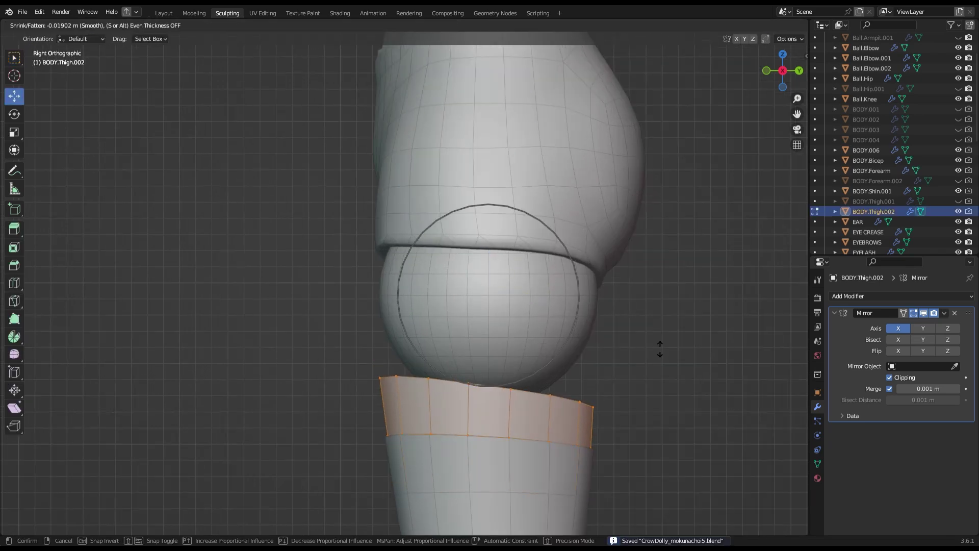
left_click(649, 370)
mouse_move(486, 461)
middle_mouse_down()
mouse_move(650, 369)
mouse_move(643, 255)
middle_mouse_up()
scroll(638, 127, "down", 5)
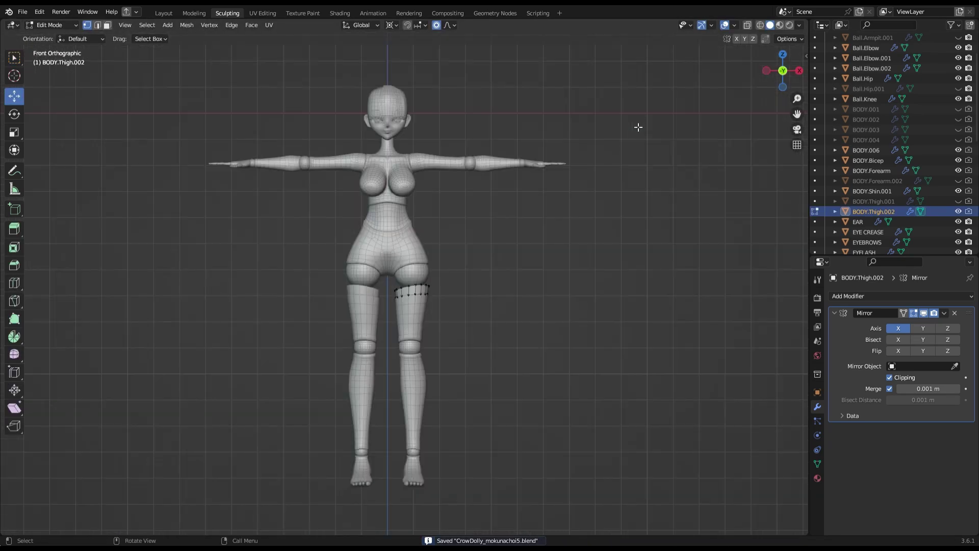
scroll(604, 355, "up", 5)
Bevel the lower rim edge loop of Ball.Hip and save.
key("Tab")
left_click(471, 286)
key("Tab")
middle_click_drag(470, 285, 491, 379)
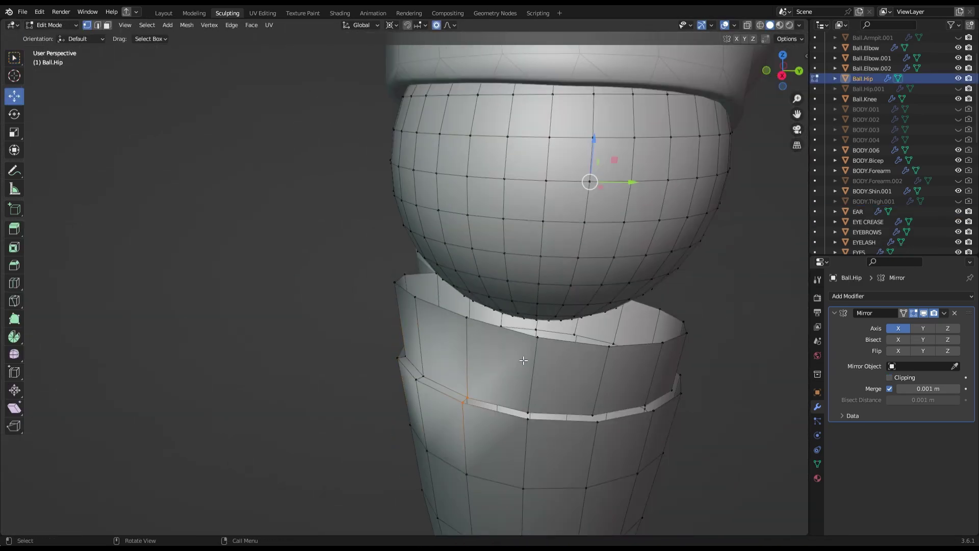
key("KP_1")
scroll(624, 379, "up", 5)
left_click(623, 379, "alt")
left_click(734, 336)
scroll(714, 346, "down", 5)
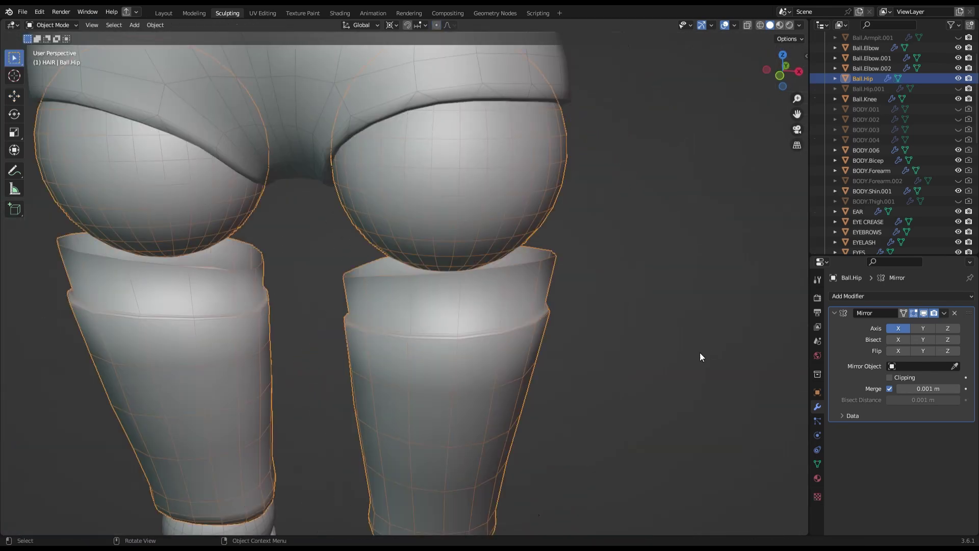
middle_click_drag(699, 357, 558, 339)
key("KP_1")
key("ctrl+s")
Clear the selection, save, and place the first knife-cut point on Ball.Hip.
key("alt+a")
scroll(510, 306, "up", 2)
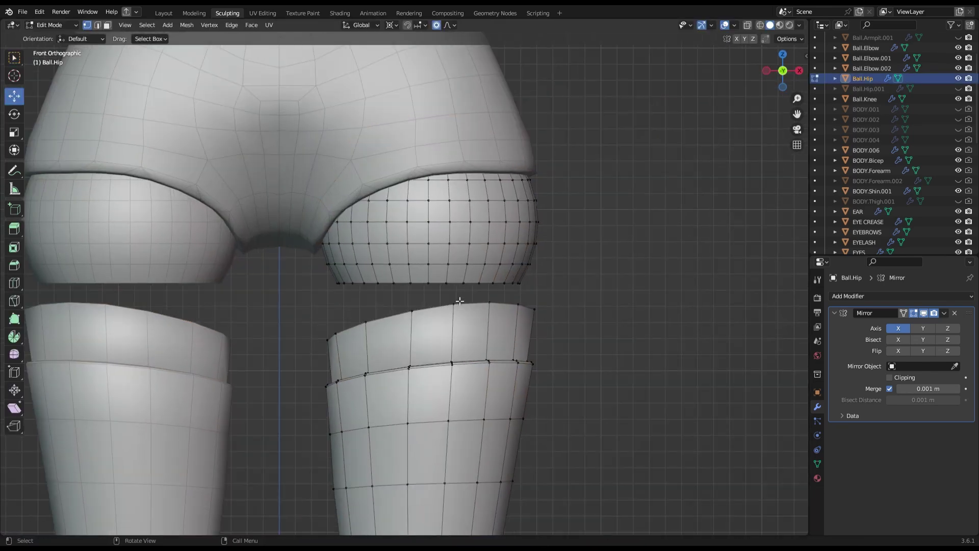
key("ctrl+s")
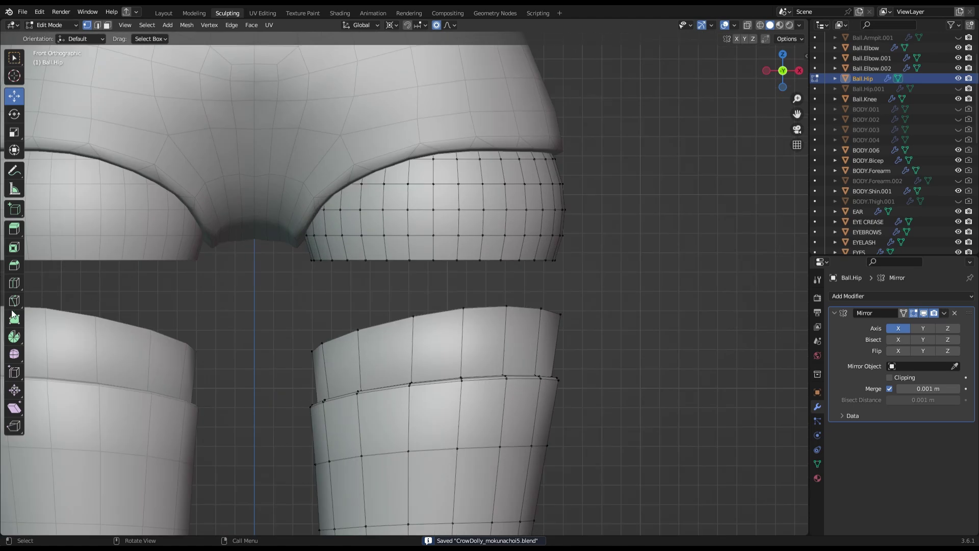
left_click(439, 320)
middle_click_drag(439, 320, 526, 404)
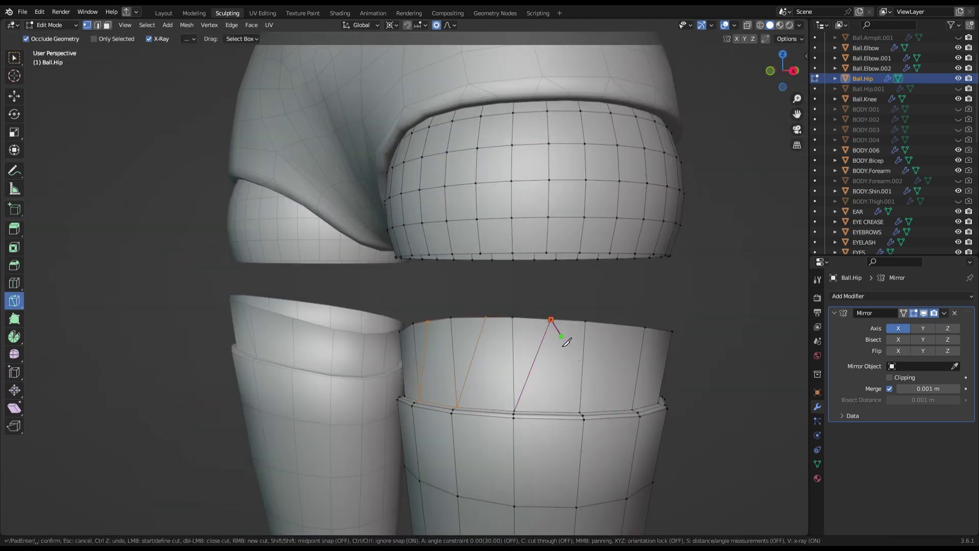
Finish the slanted knife-cut loop around Ball.Hip's thigh tube and inspect it.
middle_click_drag(567, 341, 568, 366)
middle_click_drag(654, 371, 441, 418)
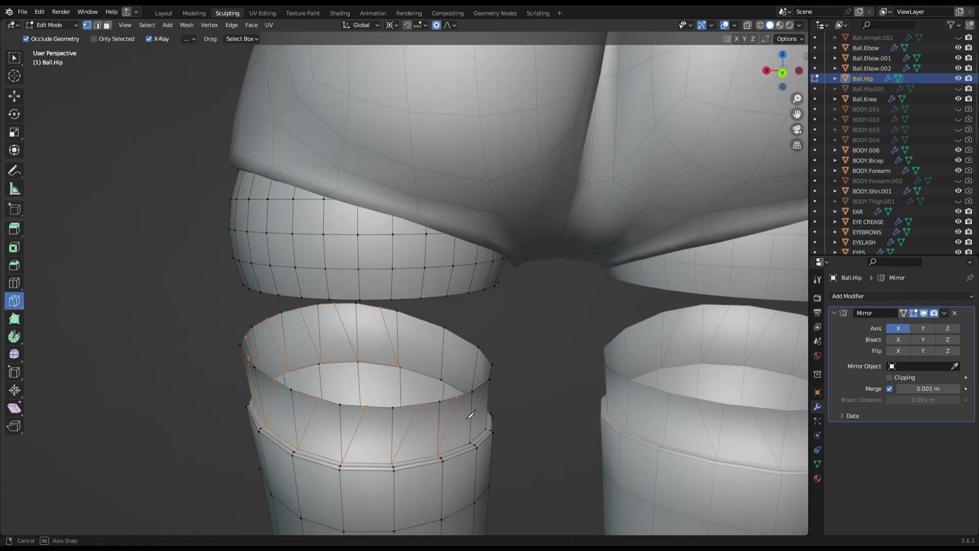
middle_click_drag(470, 414, 383, 438)
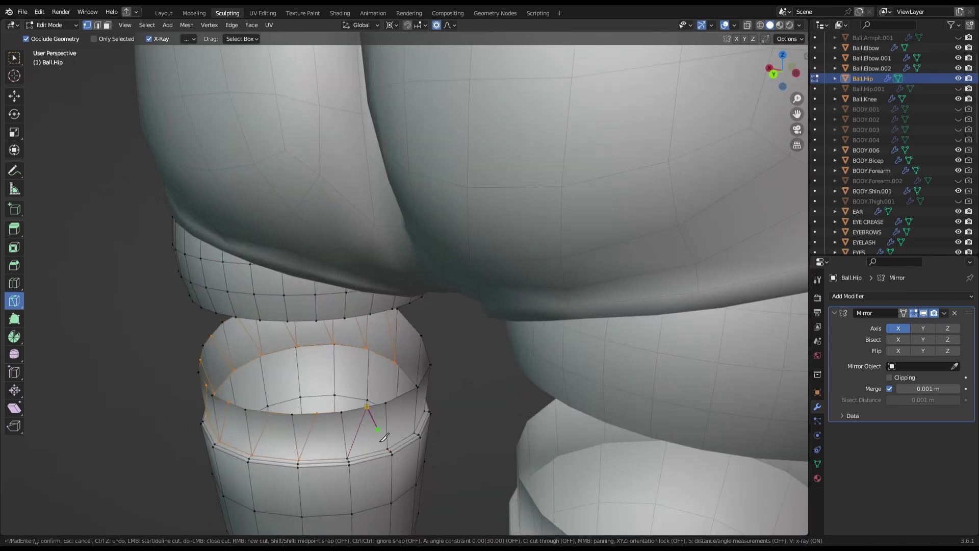
middle_click_drag(406, 398, 297, 387)
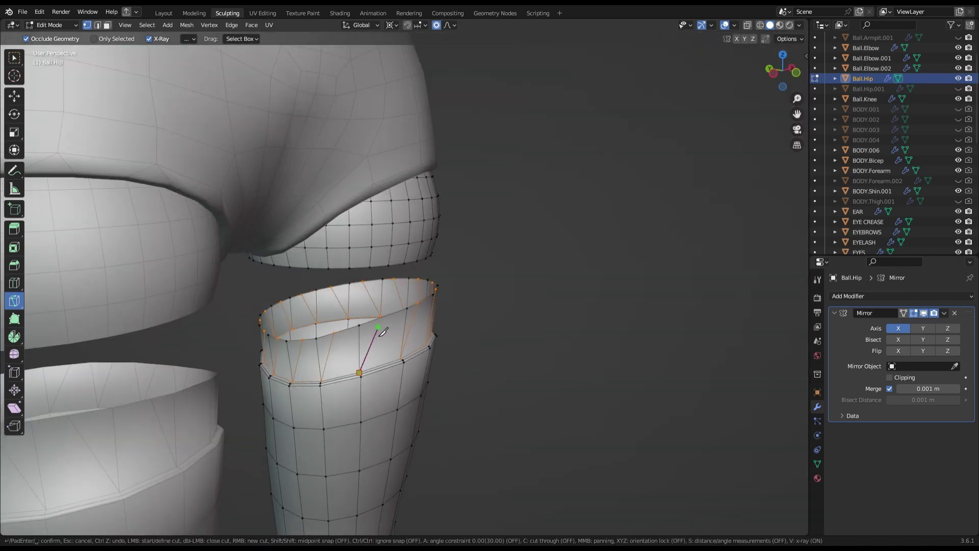
key("Return")
middle_click_drag(382, 334, 371, 340)
scroll(506, 253, "down", 3)
mouse_move(506, 253)
middle_mouse_down()
mouse_move(535, 296)
mouse_move(641, 305)
mouse_move(632, 295)
mouse_move(562, 296)
mouse_move(467, 313)
mouse_move(579, 334)
middle_mouse_up()
key("KP_1")
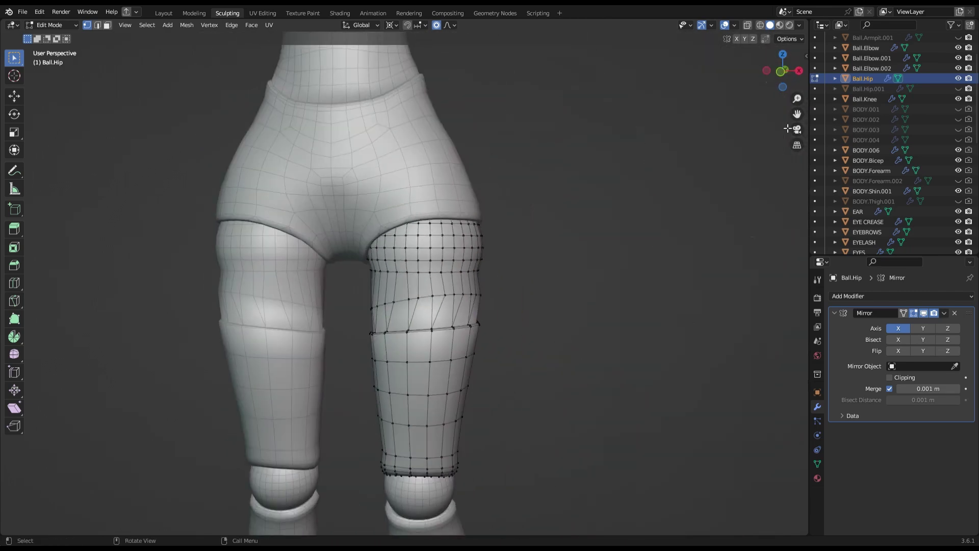
Save, then dissolve the uneven cut loop on the Ball.Hip thigh and scale it.
key("Tab")
scroll(539, 309, "up", 2)
key("ctrl+s")
left_click(451, 413)
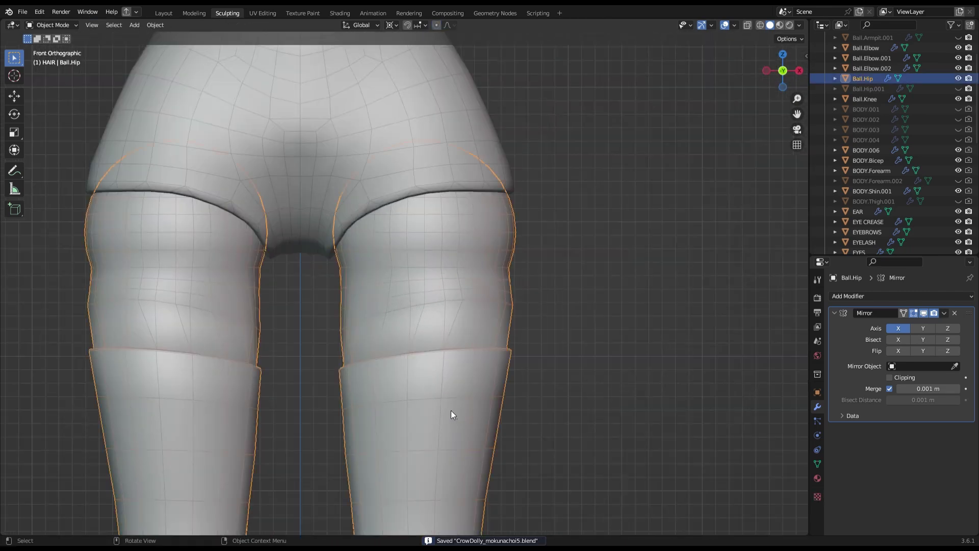
key("Tab")
scroll(462, 362, "up", 1)
left_click(633, 392)
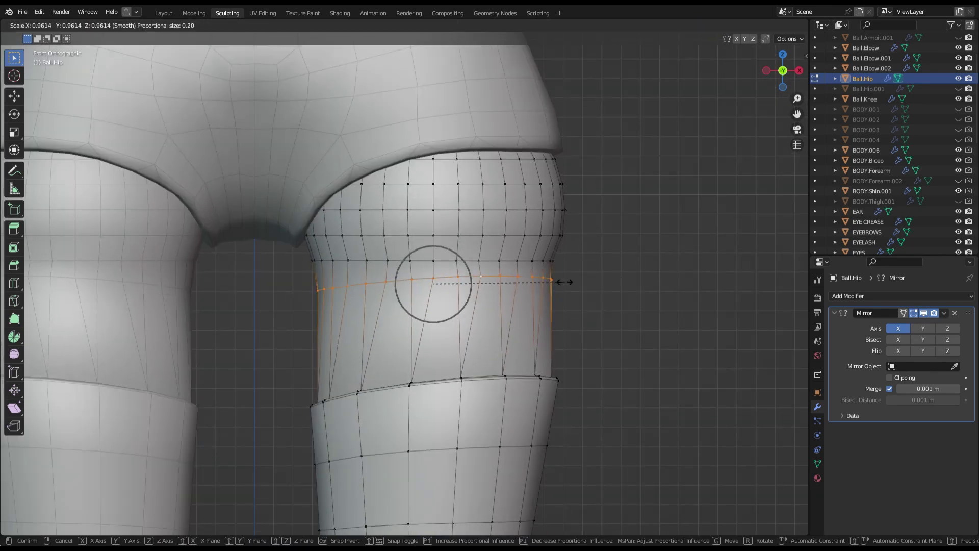
left_click(564, 282)
Proportionally move the thigh vertices into a slightly bulging shape and leave Edit Mode.
key("alt+a")
scroll(564, 282, "down", 3)
key("KP_3")
scroll(487, 368, "up", 3)
scroll(486, 368, "up", 1)
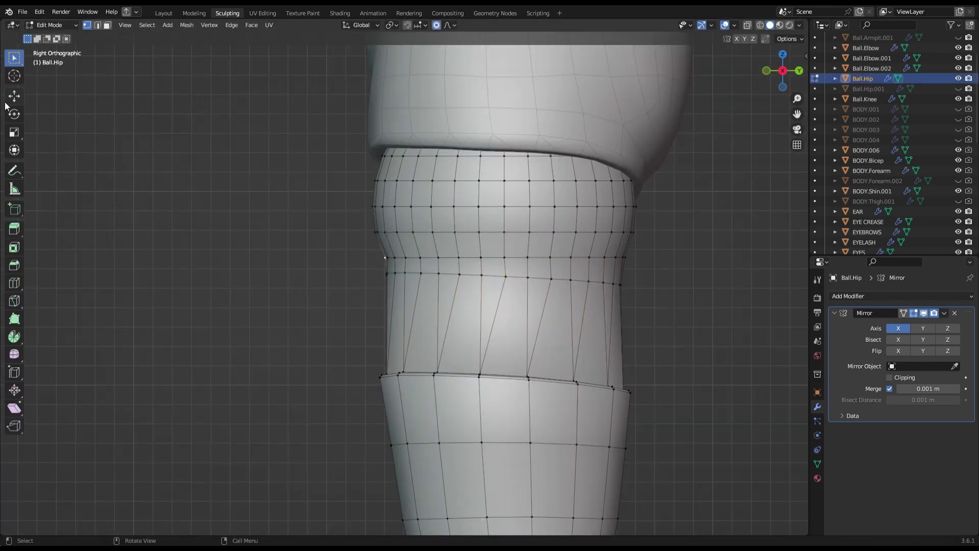
left_click(421, 265)
key("Tab")
Smooth the Ball.Hip thigh with the Grab brush in Sculpt Mode.
scroll(612, 321, "down", 3)
left_click(612, 320)
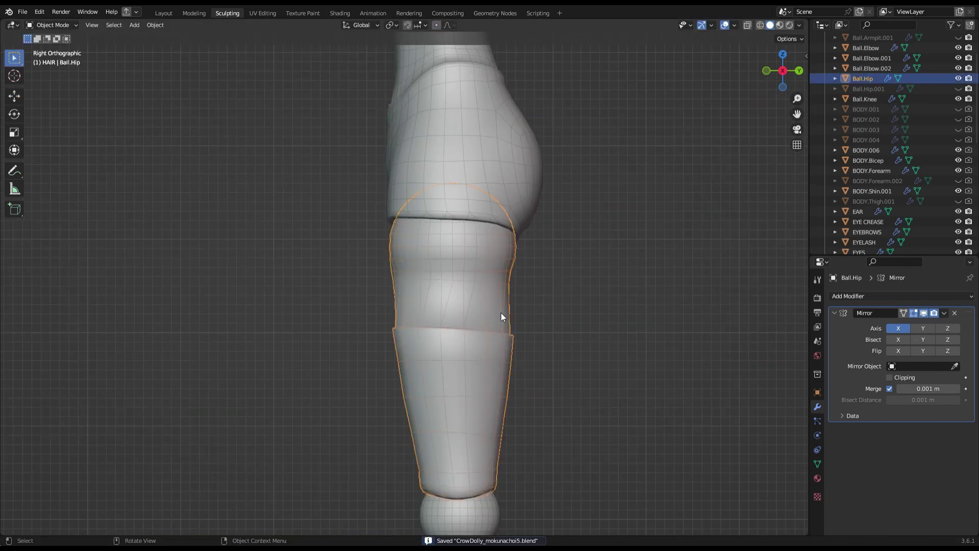
key("ctrl+Tab")
scroll(383, 328, "up", 3)
scroll(405, 251, "up", 2)
scroll(569, 284, "up", 2)
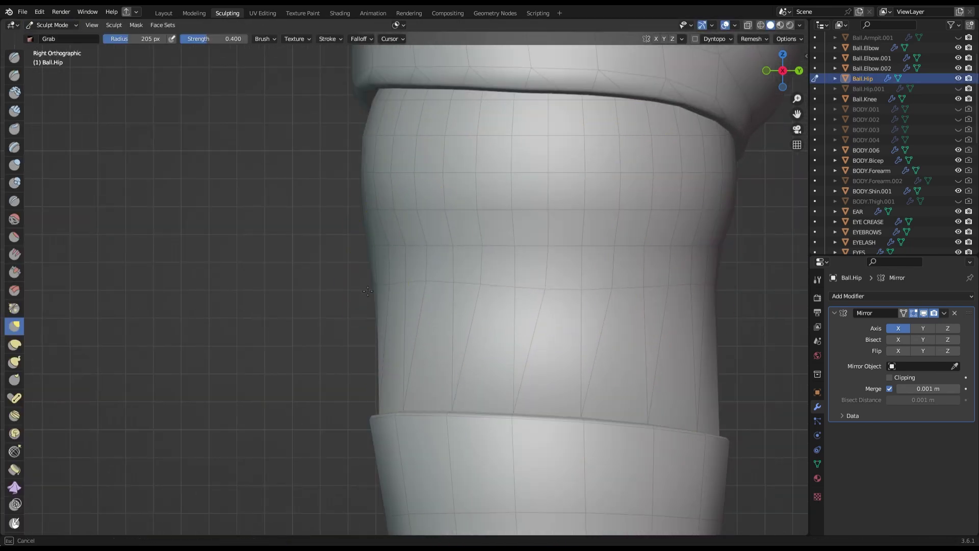
scroll(368, 291, "down", 4)
scroll(385, 324, "up", 2)
middle_click_drag(381, 323, 186, 325)
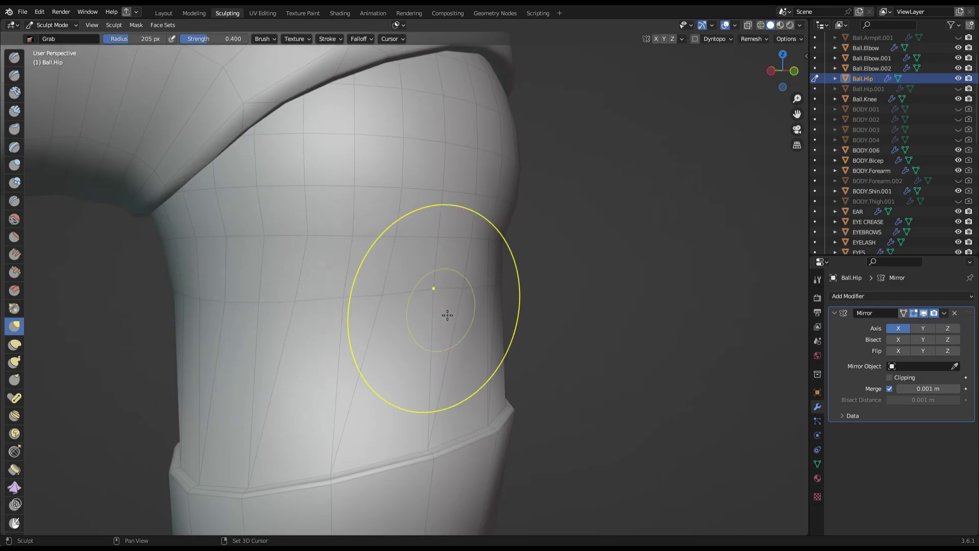
scroll(447, 316, "down", 3)
key("KP_3")
scroll(595, 343, "down", 3)
Check the smoothed thigh from the front and right views, saving the file.
key("ctrl+s")
key("KP_1")
scroll(416, 334, "up", 5)
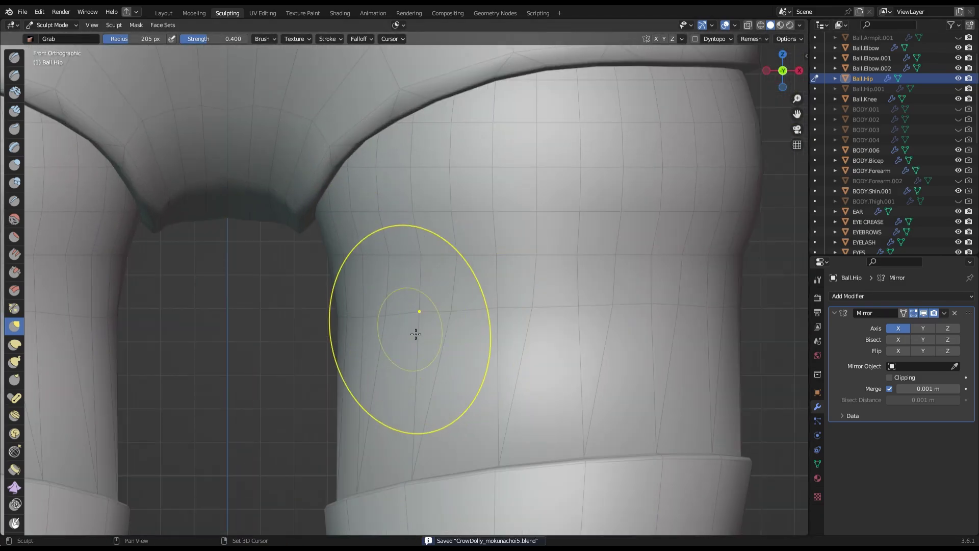
scroll(648, 315, "down", 4)
key("KP_3")
scroll(399, 319, "up", 5)
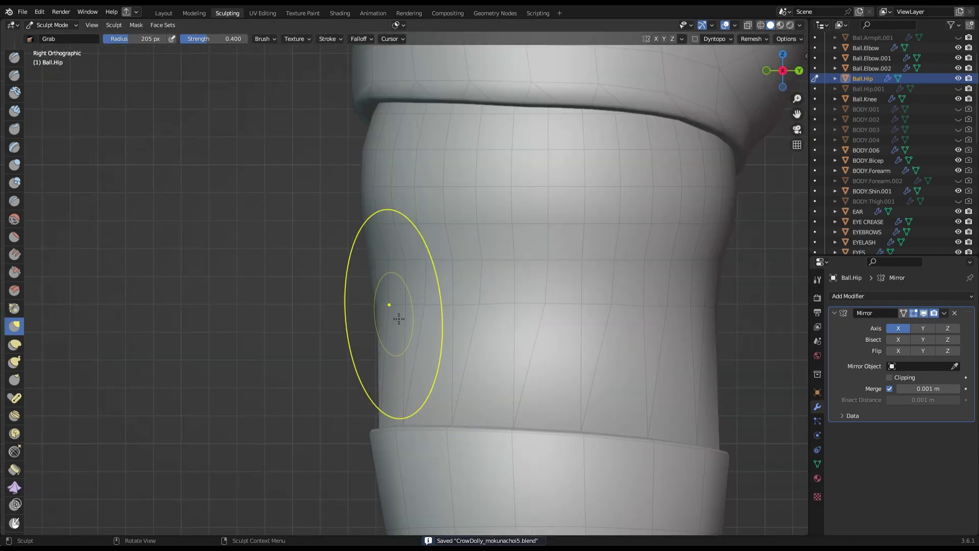
mouse_move(454, 304)
middle_mouse_down()
mouse_move(656, 307)
mouse_move(448, 317)
mouse_move(434, 326)
mouse_move(442, 334)
middle_mouse_up()
key("KP_1")
scroll(754, 323, "up", 4)
scroll(715, 265, "down", 5)
key("KP_3")
key("ctrl+s")
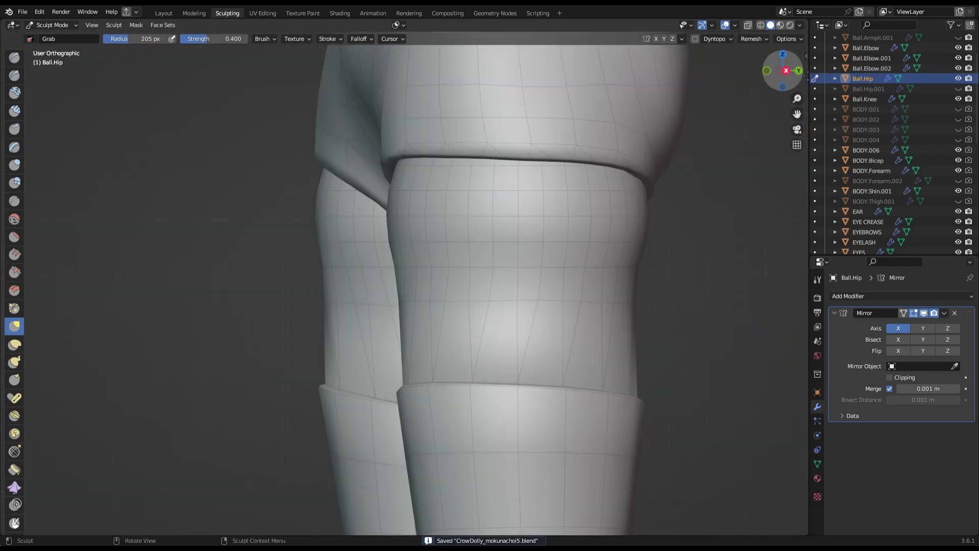
key("KP_1")
Review the leg from the back and side, then return to Object Mode.
scroll(564, 350, "up", 2)
scroll(459, 327, "up", 4)
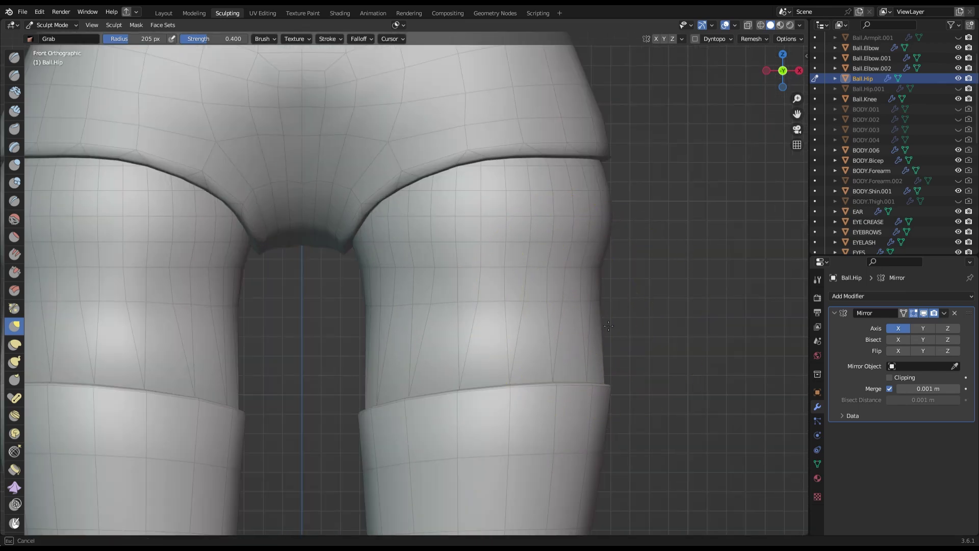
scroll(408, 286, "down", 10)
key("ctrl+KP_1")
scroll(639, 231, "up", 3)
key("KP_3")
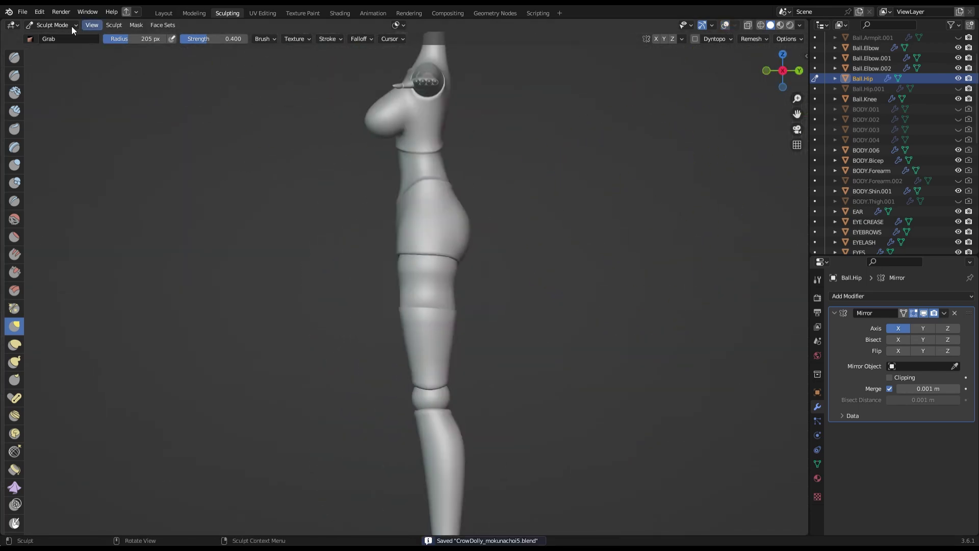
key("ctrl+Tab")
scroll(433, 326, "up", 3)
key("r")
key("Escape")
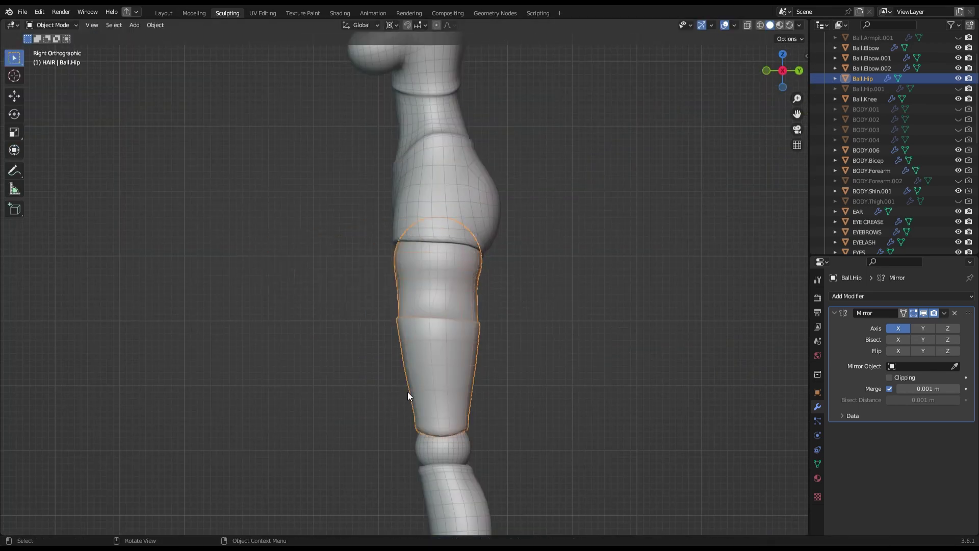
Duplicate the thigh piece and rotate the copy up to horizontal.
key("shift+d")
key("Escape")
key("r")
left_click(537, 224)
Raise the BODY.005 hip shell edge vertically along Z.
left_click(426, 246)
key("ctrl+s")
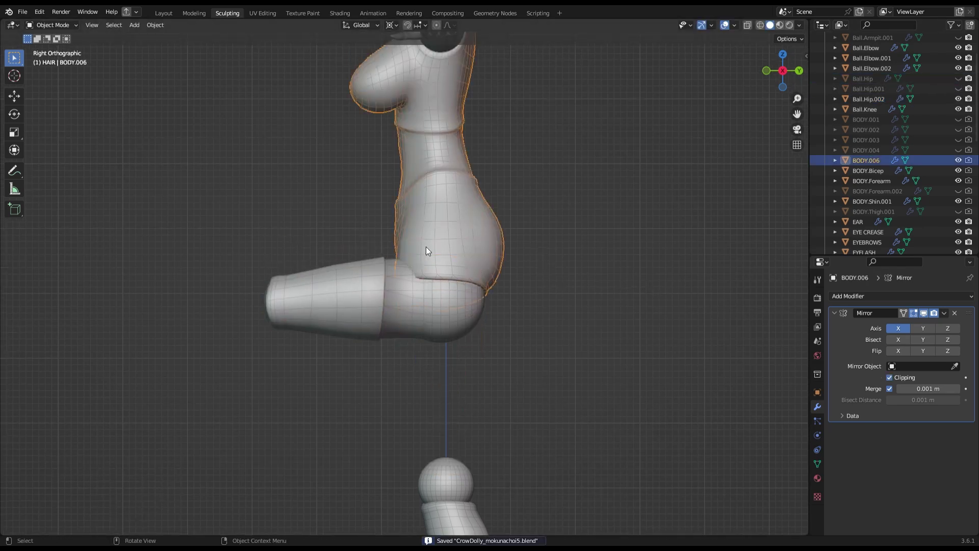
key("Tab")
scroll(622, 230, "up", 3)
middle_click_drag(622, 230, 455, 173)
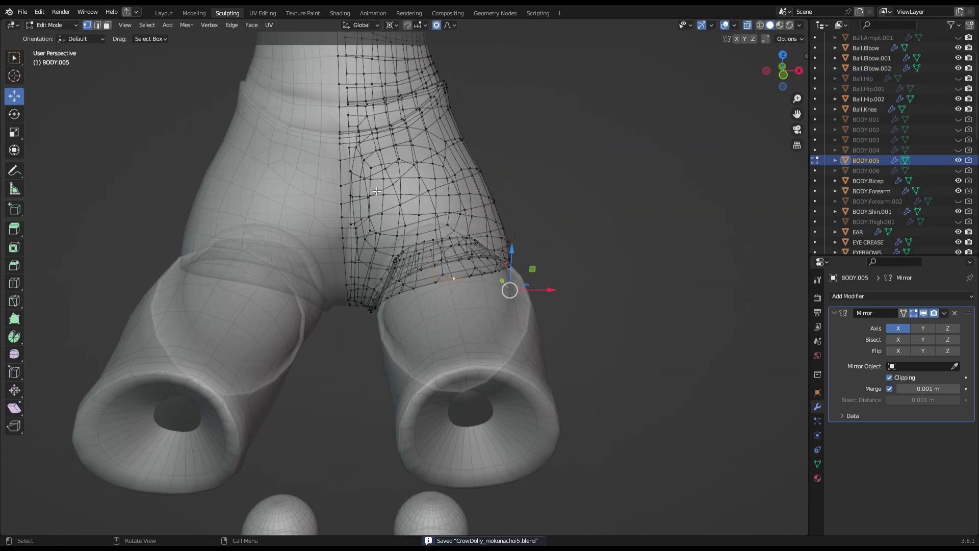
key("KP_3")
key("g")
key("z")
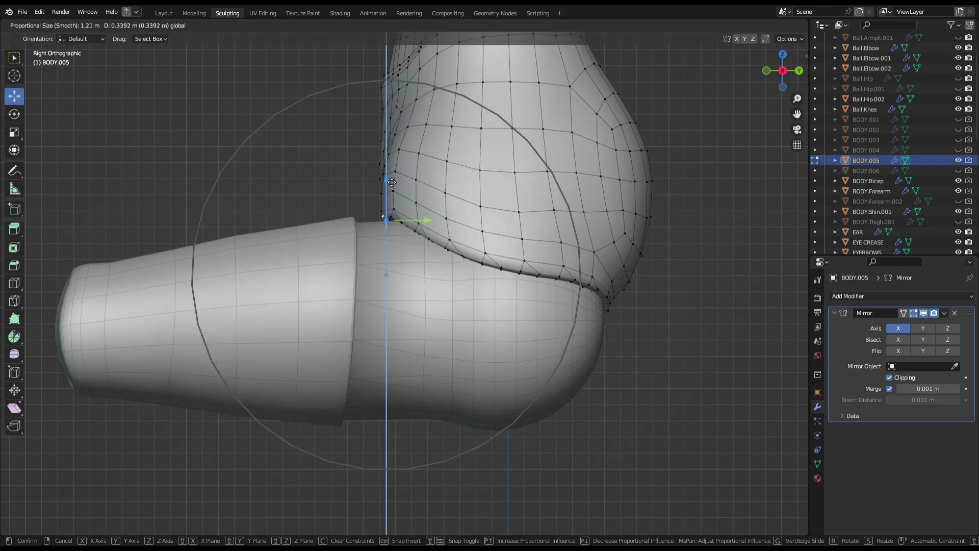
left_click(392, 177)
Review the raised hip edge from the right side, save, and exit Edit Mode.
middle_click_drag(392, 177, 446, 241)
scroll(445, 240, "down", 3)
key("ctrl+s")
key("KP_3")
scroll(542, 307, "up", 3)
key("g")
left_click(526, 312)
key("g")
key("Escape")
key("Tab")
key("KP_3")
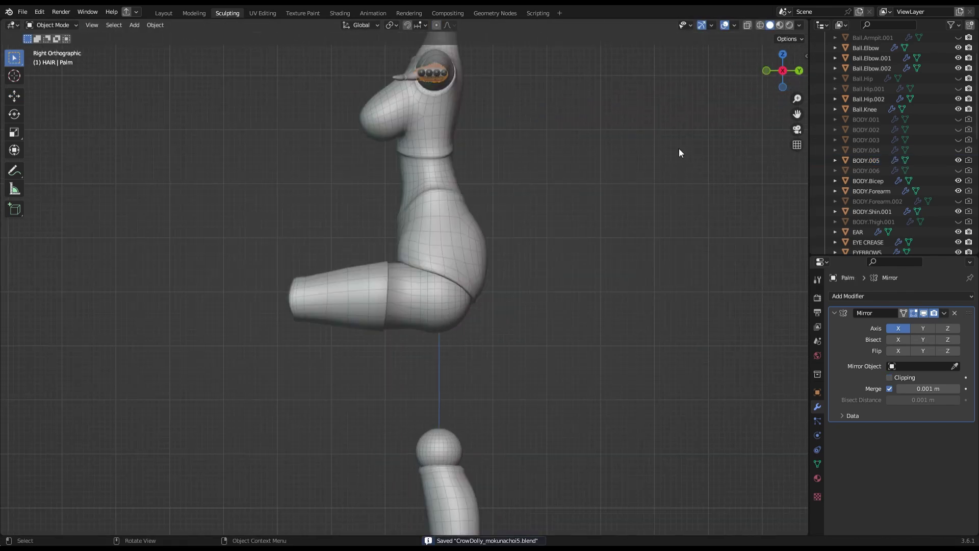
scroll(379, 321, "up", 3)
Move the hip shell vertices along Z and pull the buttock edge backward.
key("Tab")
key("g")
key("z")
left_click(531, 320)
key("Tab")
left_click(569, 325)
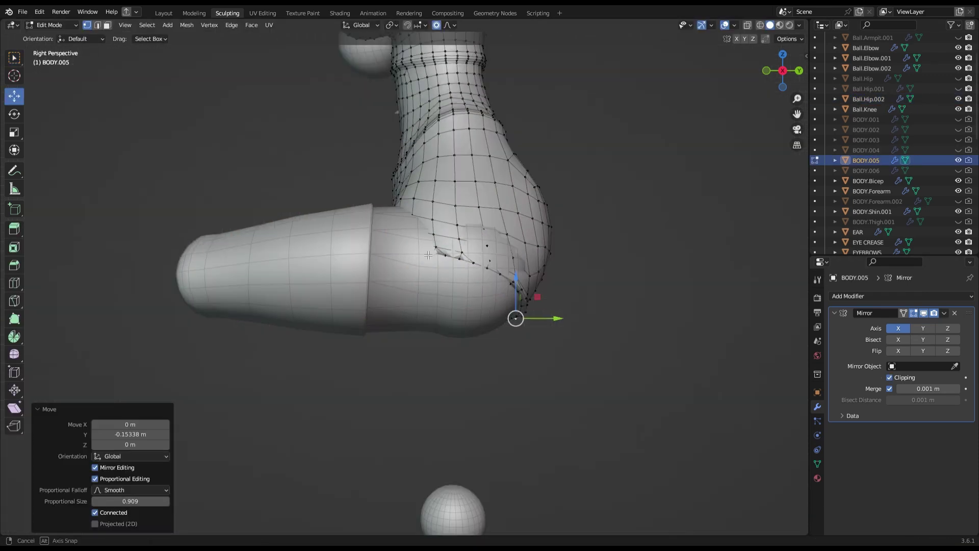
Raise the inner hip edge along Z and adjust it front-to-back along Y.
middle_click_drag(516, 317, 394, 258)
scroll(394, 258, "up", 2)
key("g")
key("z")
left_click(461, 196)
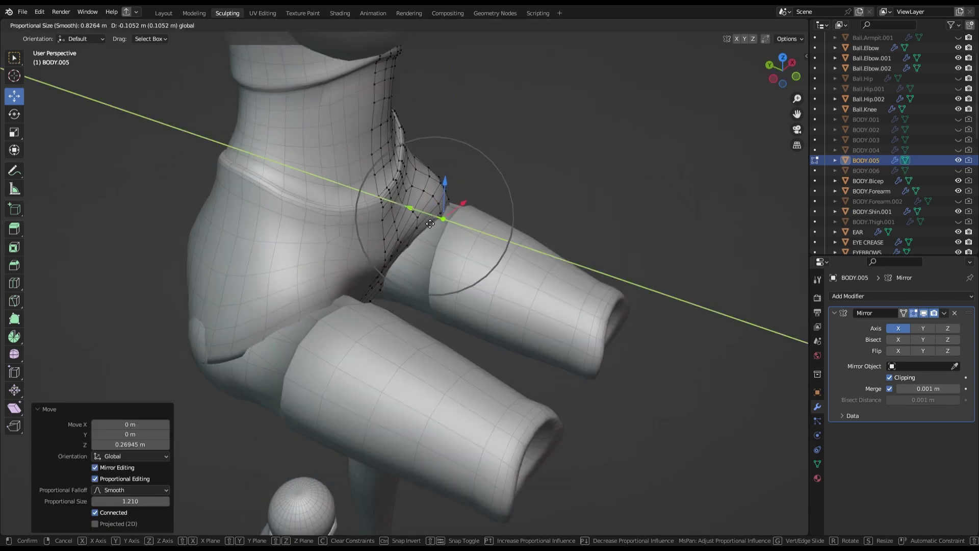
middle_click_drag(404, 216, 400, 240)
key("g")
key("y")
left_click(356, 278)
Nudge the hip vertices sideways from below and leave Edit Mode.
scroll(387, 323, "up", 2)
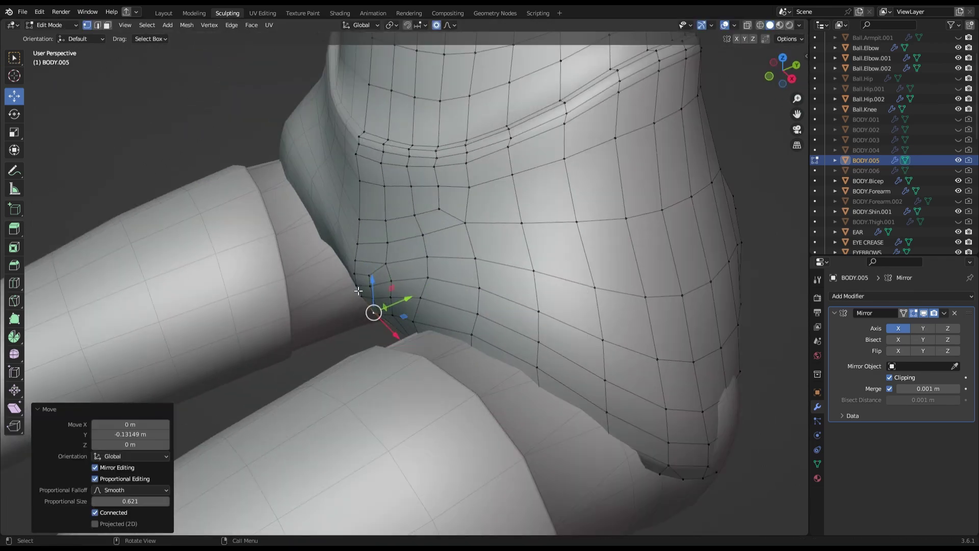
middle_click_drag(368, 291, 485, 365)
left_click_drag(486, 366, 491, 365)
mouse_move(491, 365)
middle_mouse_down()
mouse_move(557, 361)
mouse_move(510, 398)
middle_mouse_up()
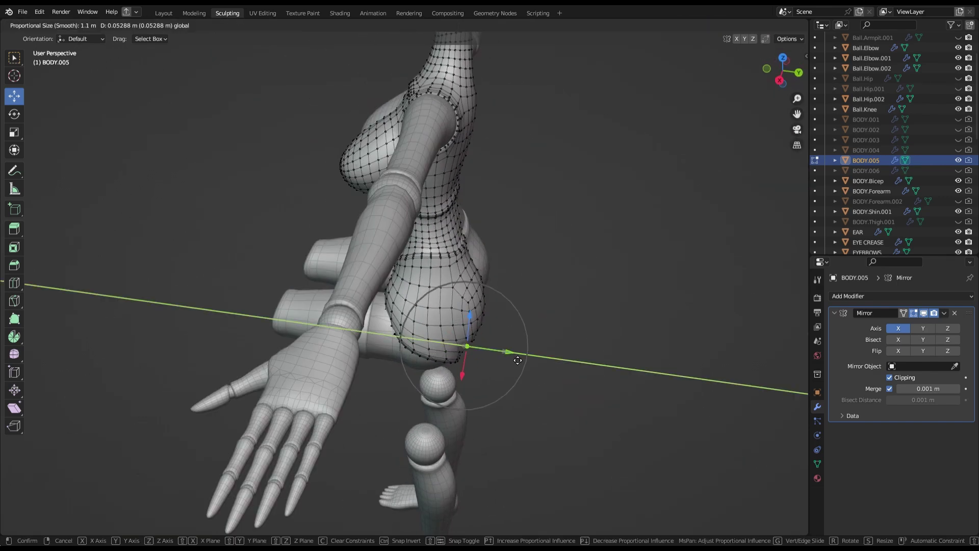
key("KP_3")
key("Tab")
Save the file and switch the BODY.005 hip shell into Sculpt Mode.
left_click(400, 315)
key("ctrl+s")
key("Tab")
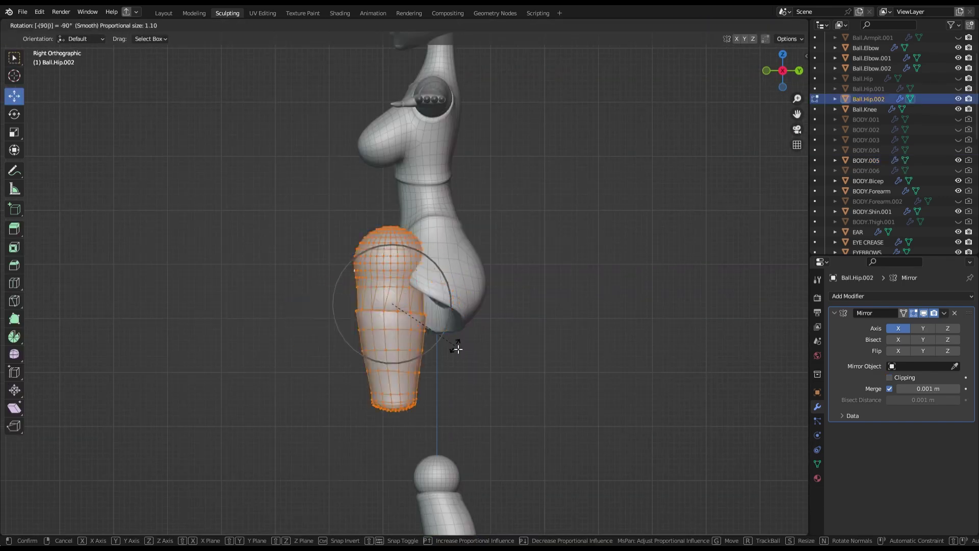
scroll(444, 162, "up", 3)
key("shift+space")
key("space")
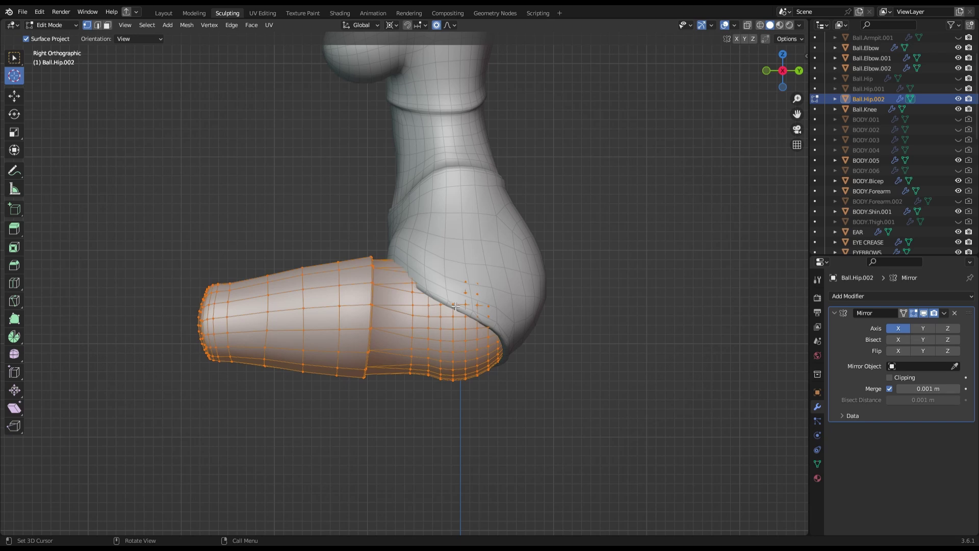
key("Tab")
key("KP_1")
left_click(866, 160)
key("ctrl+Tab")
left_click(662, 244)
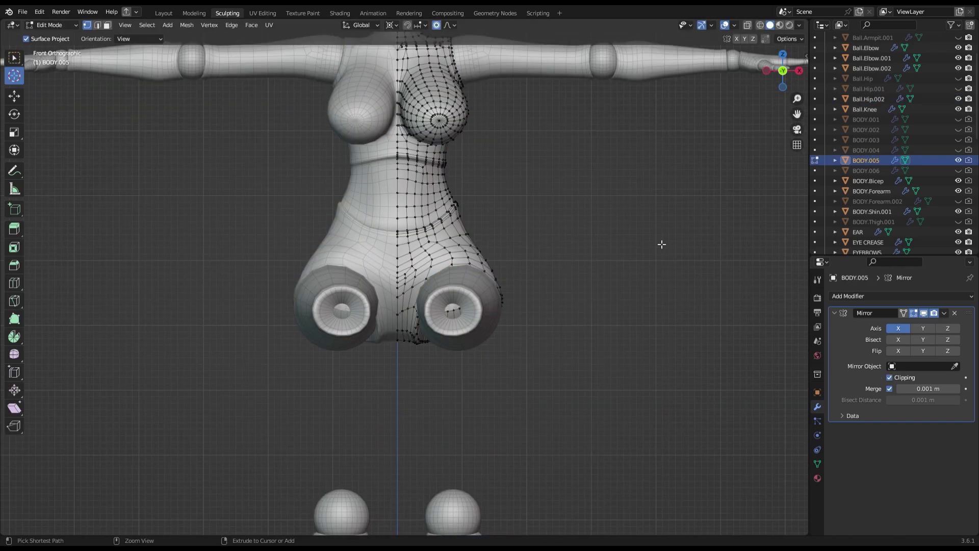
key("KP_3")
Rotate the Ball.Hip.002 duplicate back 90° and hide it in the Outliner.
left_click(359, 270)
type("r90")
key("Return")
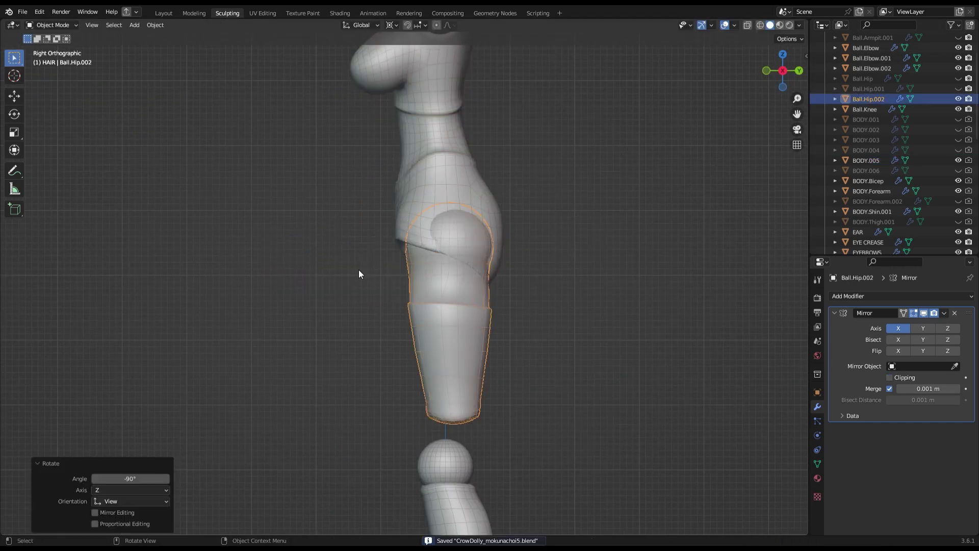
left_click(959, 99)
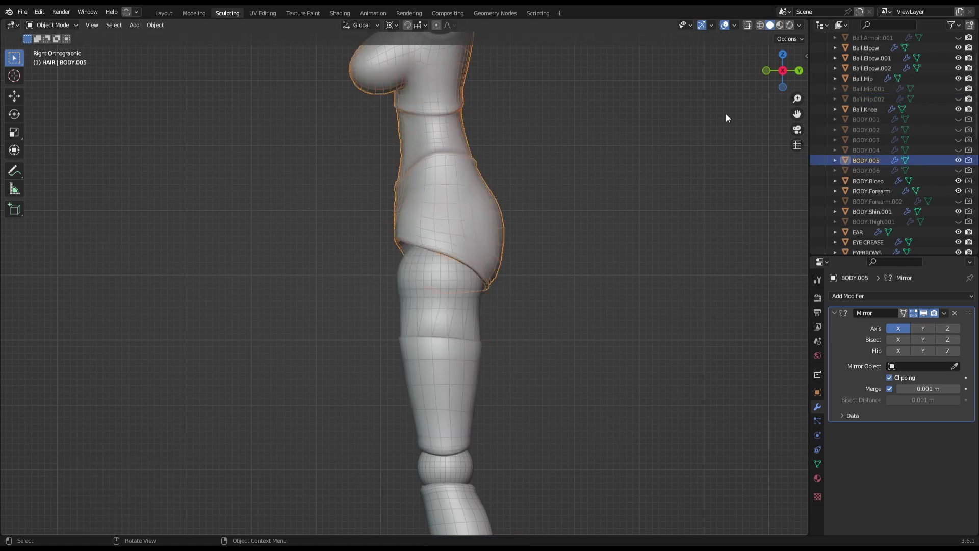
key("KP_1")
Inspect the BODY.005 hip shell in Sculpt Mode from back, front and side views, saving progress.
key("ctrl+Tab")
scroll(549, 225, "up", 3)
key("ctrl+KP_1")
scroll(362, 265, "up", 3)
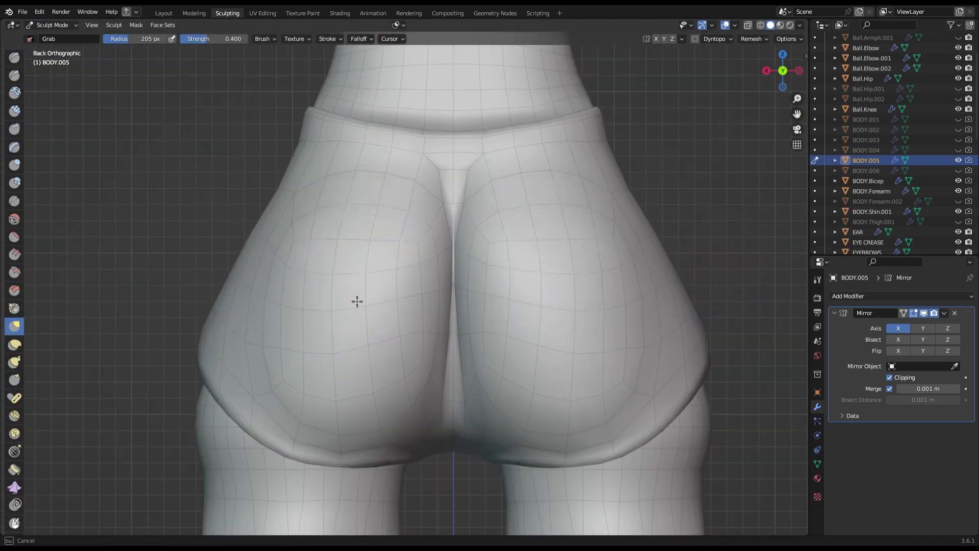
scroll(375, 315, "down", 1)
scroll(285, 377, "up", 1)
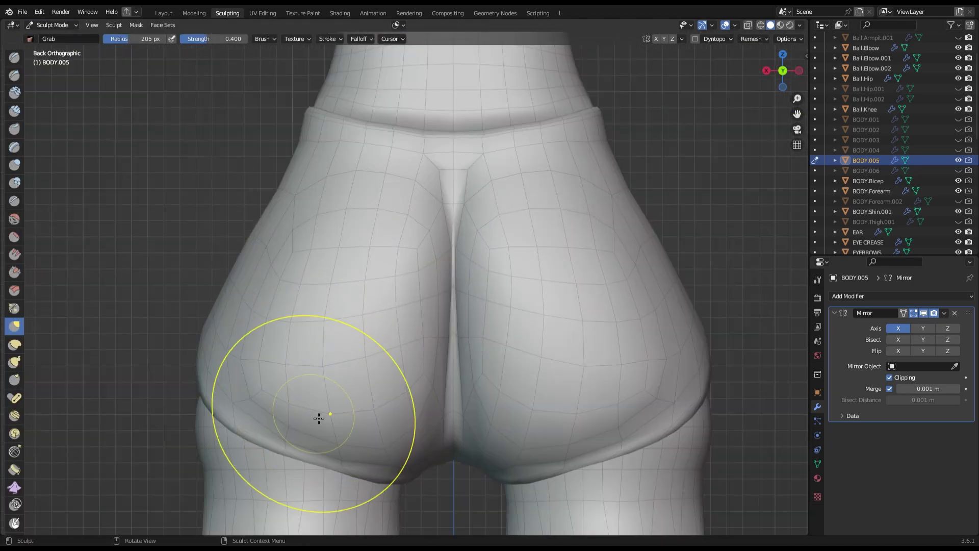
mouse_move(358, 447)
middle_mouse_down()
mouse_move(415, 328)
mouse_move(573, 302)
mouse_move(568, 273)
mouse_move(790, 78)
middle_mouse_up()
key("ctrl+s")
left_click(790, 78)
scroll(579, 357, "down", 2)
left_click(799, 71)
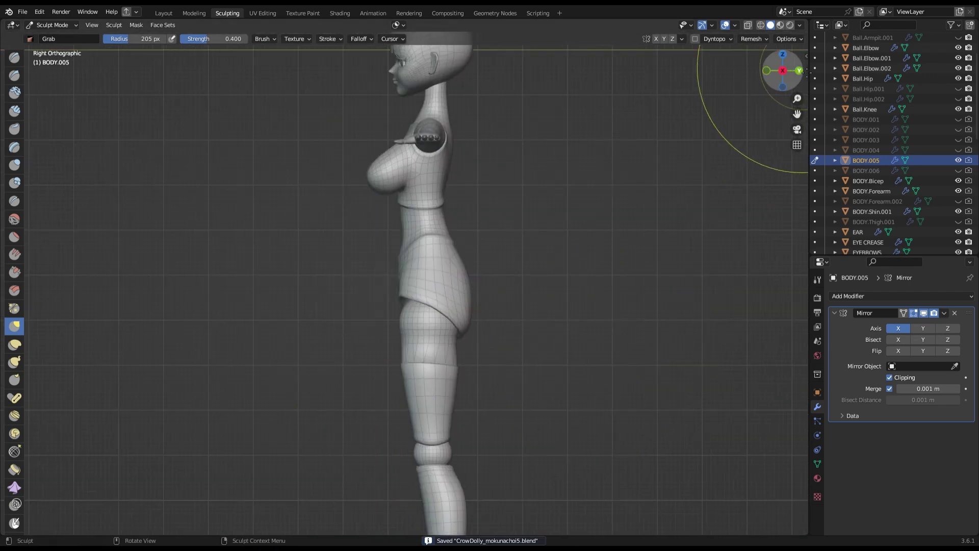
scroll(398, 325, "up", 4)
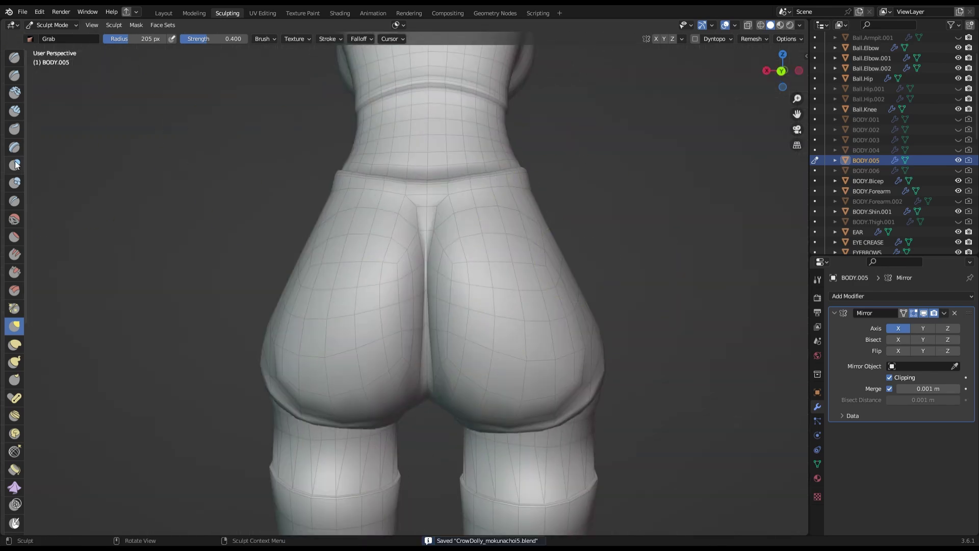
Return to Object Mode and select the Ball.Hip thigh piece.
left_click(51, 24)
left_click(51, 37)
left_click(427, 365)
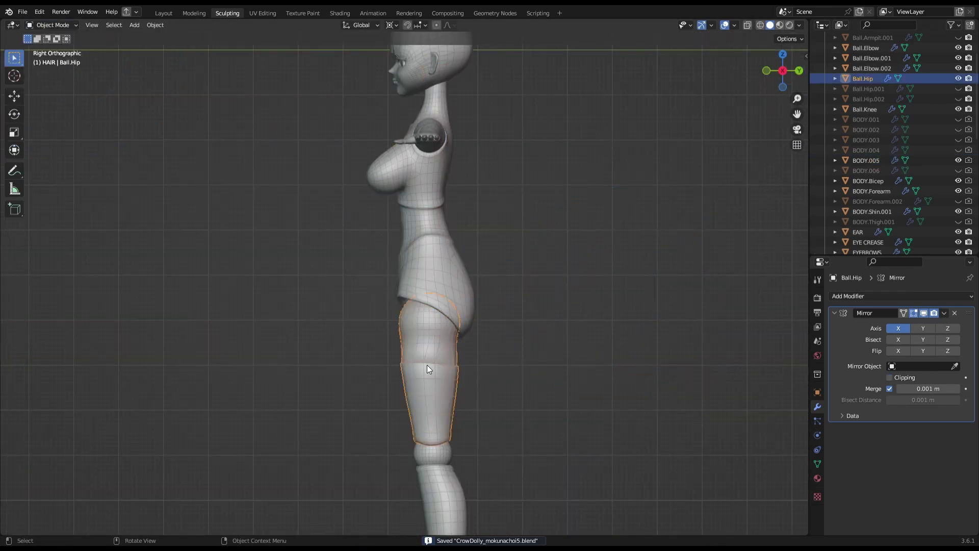
scroll(448, 347, "up", 3)
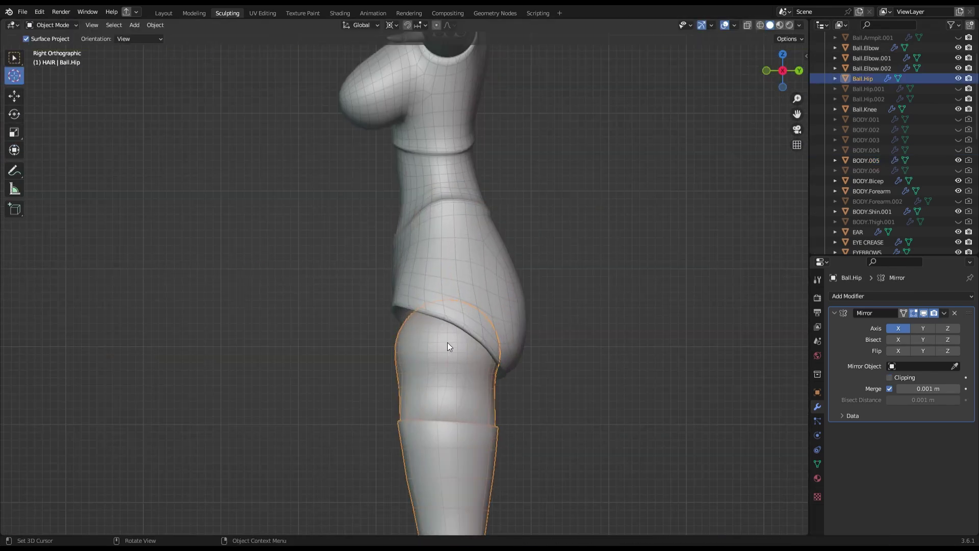
scroll(448, 347, "down", 2)
key("w")
left_click(439, 289)
left_click(439, 289)
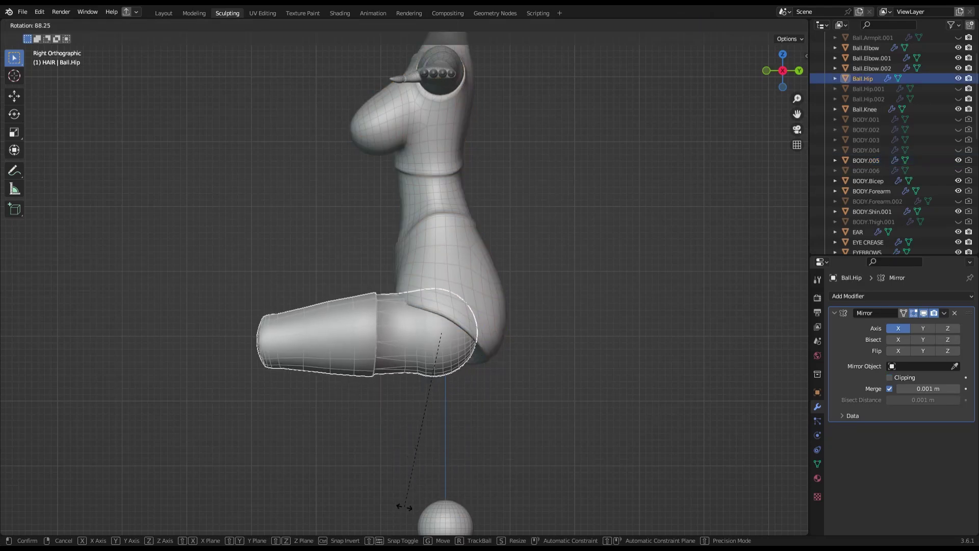
Review the selected Ball.Hip from front, side and underneath views, saving progress.
scroll(413, 350, "up", 2)
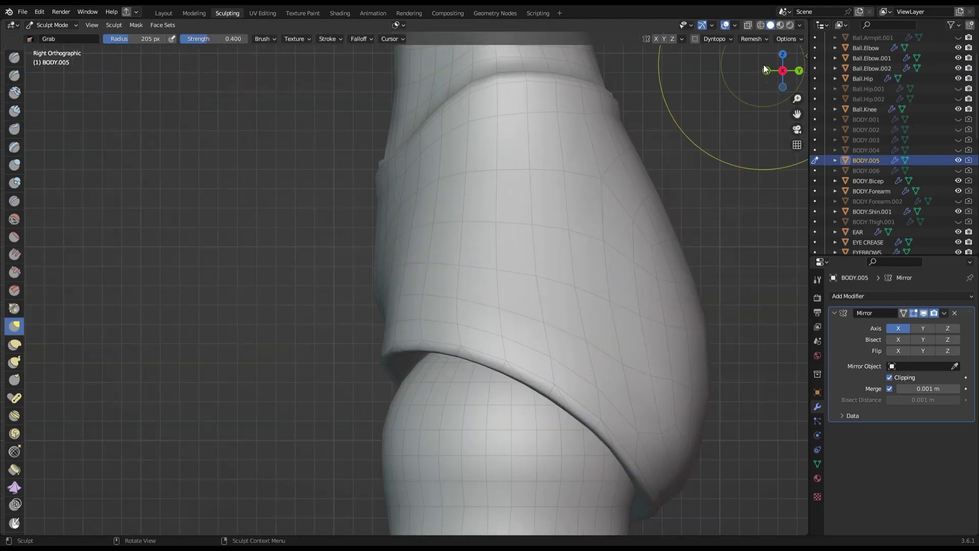
key("KP_1")
scroll(521, 327, "down", 3)
key("ctrl+s")
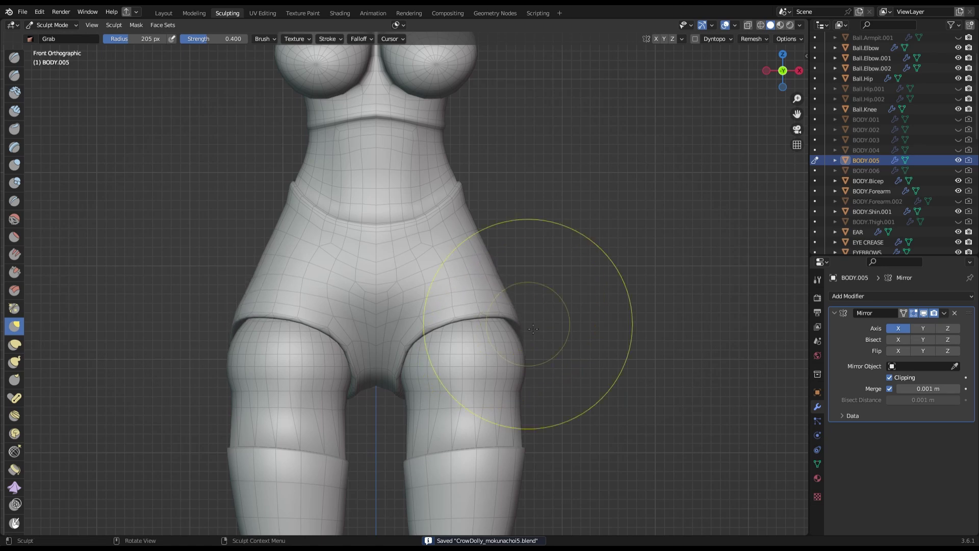
scroll(625, 199, "down", 8)
key("KP_3")
scroll(416, 320, "up", 8)
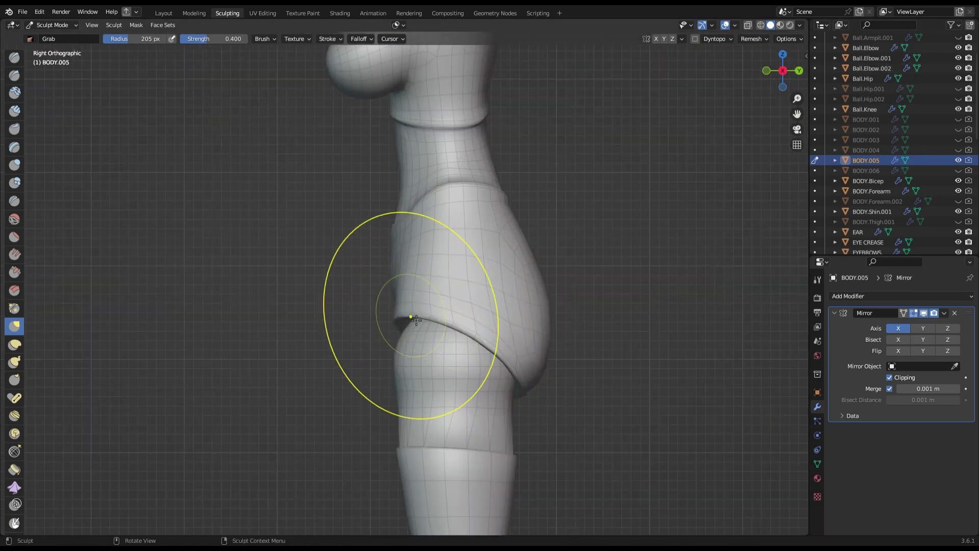
scroll(518, 405, "down", 2)
middle_click_drag(518, 406, 787, 66)
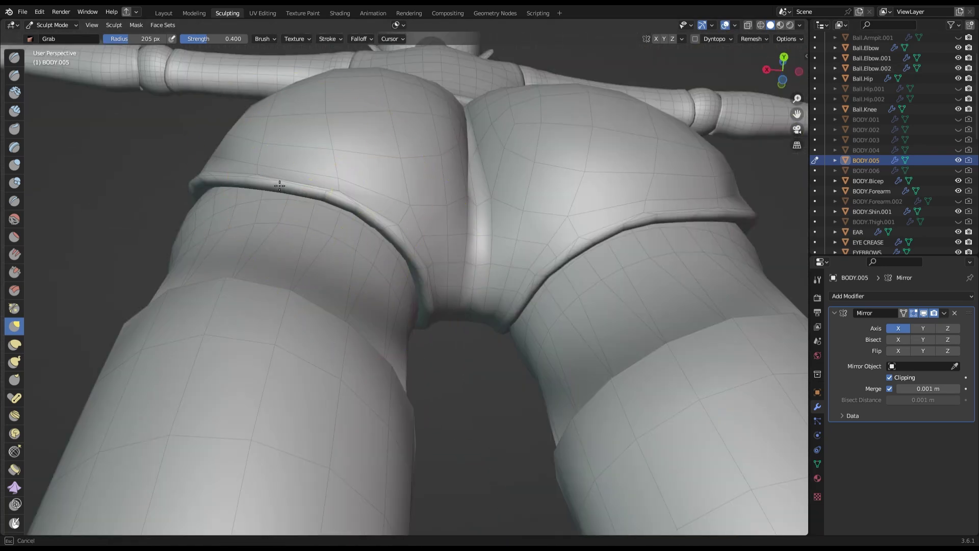
key("ctrl+s")
key("KP_1")
scroll(378, 247, "up", 4)
scroll(378, 247, "down", 2)
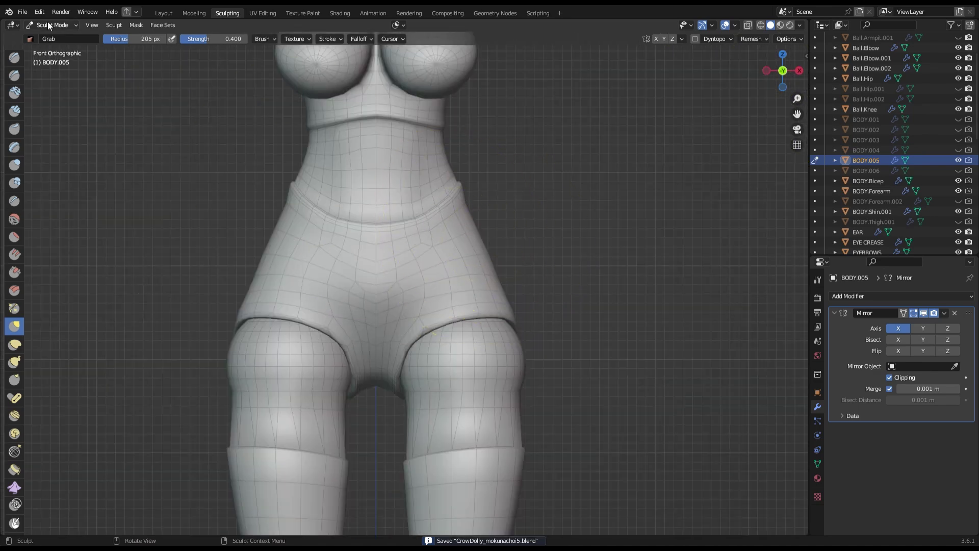
Rotate the Ball.Hip thigh piece about 90° forward to horizontal in side view.
key("ctrl+Tab")
key("KP_3")
left_click(450, 381)
key("r")
key("Escape")
key("KP_Decimal")
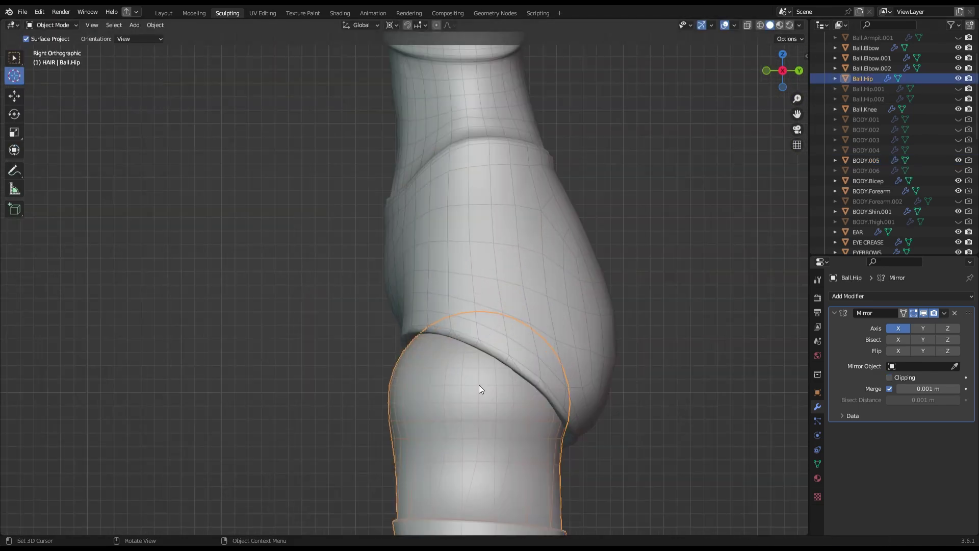
scroll(515, 203, "down", 4)
key("r")
left_click(475, 401)
middle_click_drag(476, 402, 443, 262)
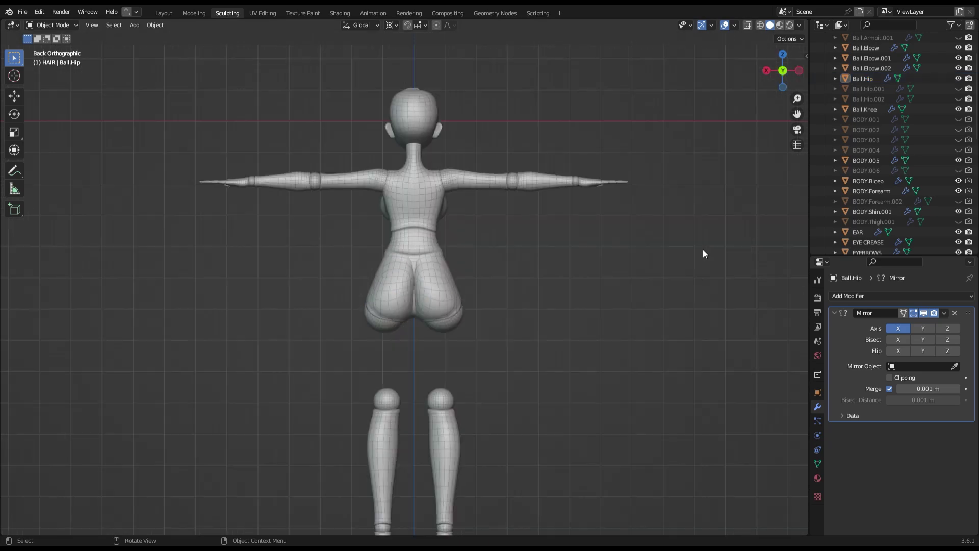
Select the BODY.005 hip shell in Sculpt Mode and inspect its crease against the raised thigh.
left_click(767, 68)
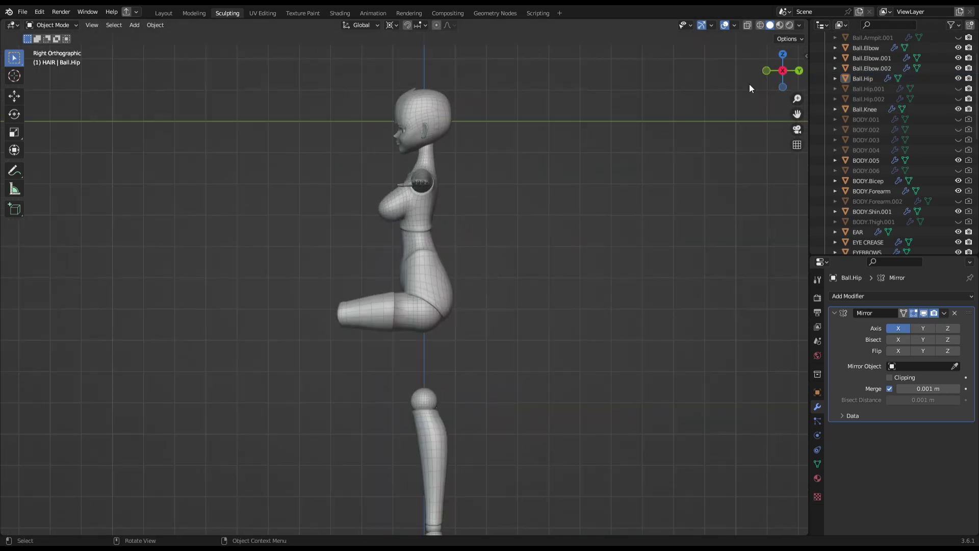
scroll(466, 263, "up", 4)
left_click(466, 263)
key("ctrl+Tab")
scroll(416, 335, "up", 3)
left_click_drag(778, 67, 485, 361)
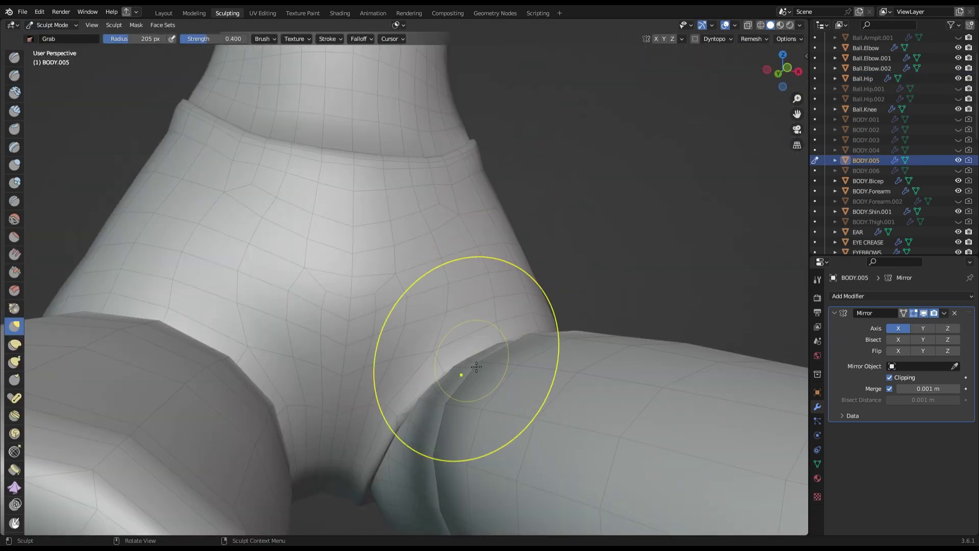
scroll(424, 406, "down", 5)
mouse_move(524, 307)
middle_mouse_down()
mouse_move(598, 279)
mouse_move(561, 286)
middle_mouse_up()
left_click(783, 70)
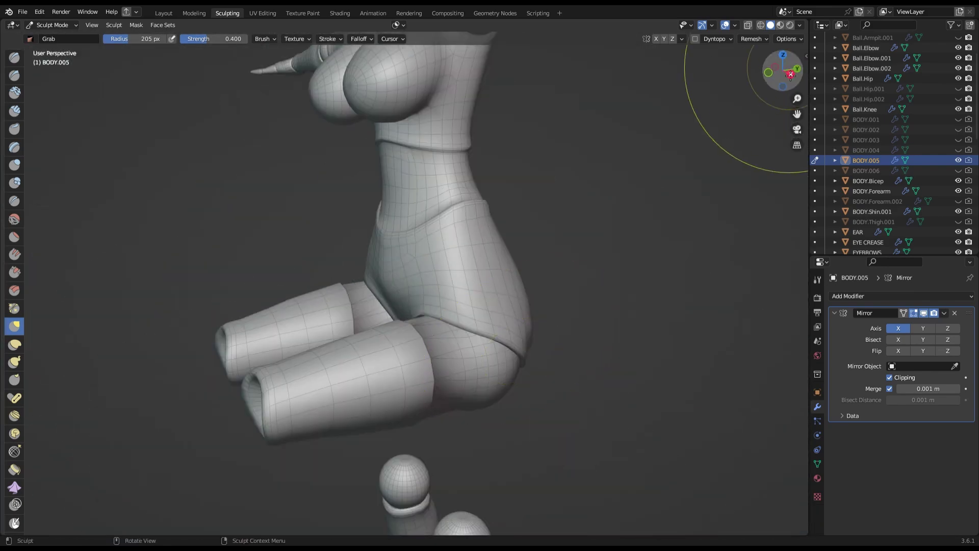
key("ctrl+s")
scroll(458, 319, "up", 5)
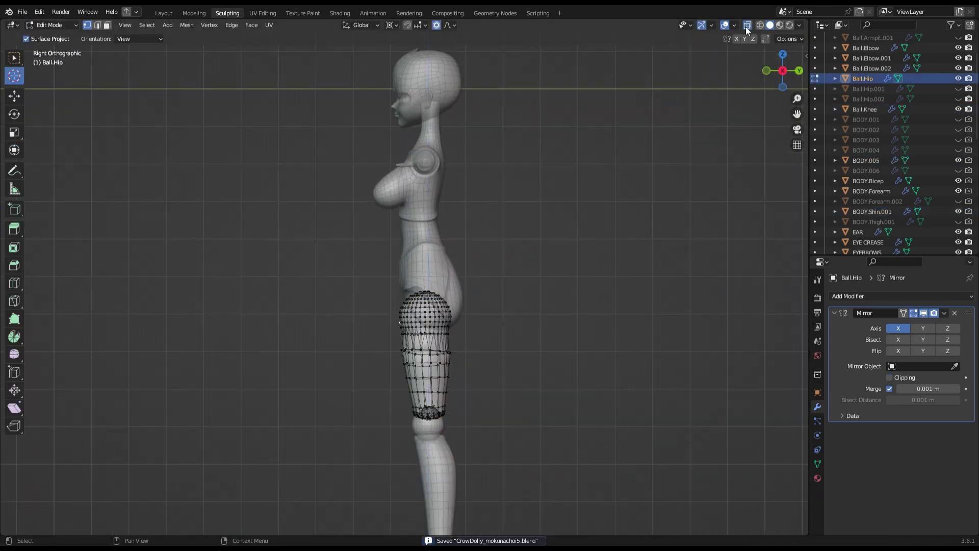
middle_click_drag(151, 166, 453, 25, "ctrl")
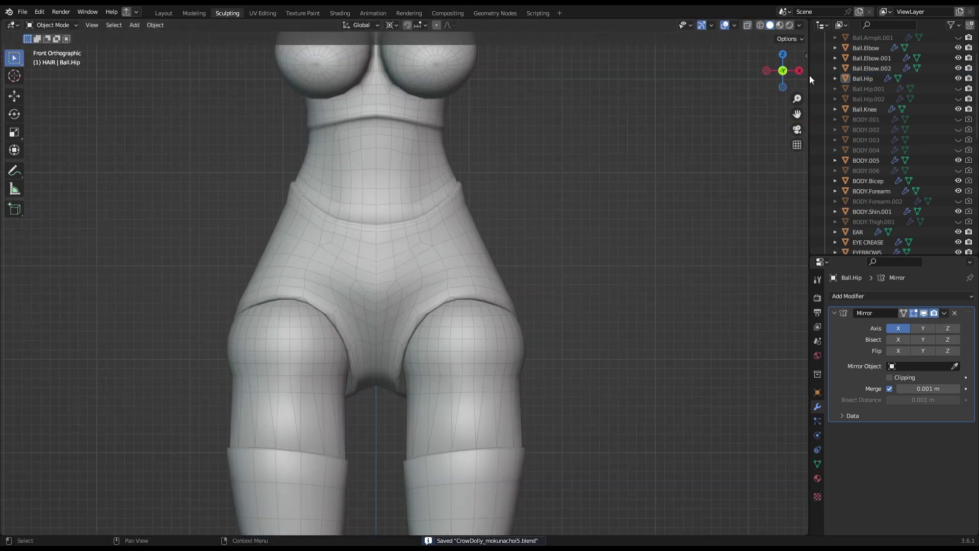
Grab-sculpt the hip shell over the thigh top, checking front, side and low views, and save.
left_click(50, 60)
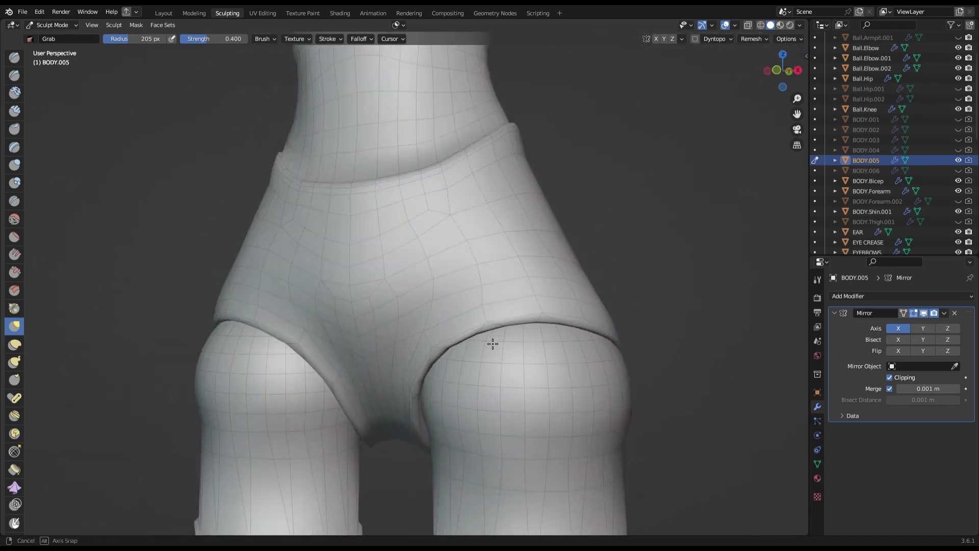
mouse_move(423, 329)
middle_mouse_down()
mouse_move(405, 401)
mouse_move(431, 306)
middle_mouse_up()
left_click(784, 69)
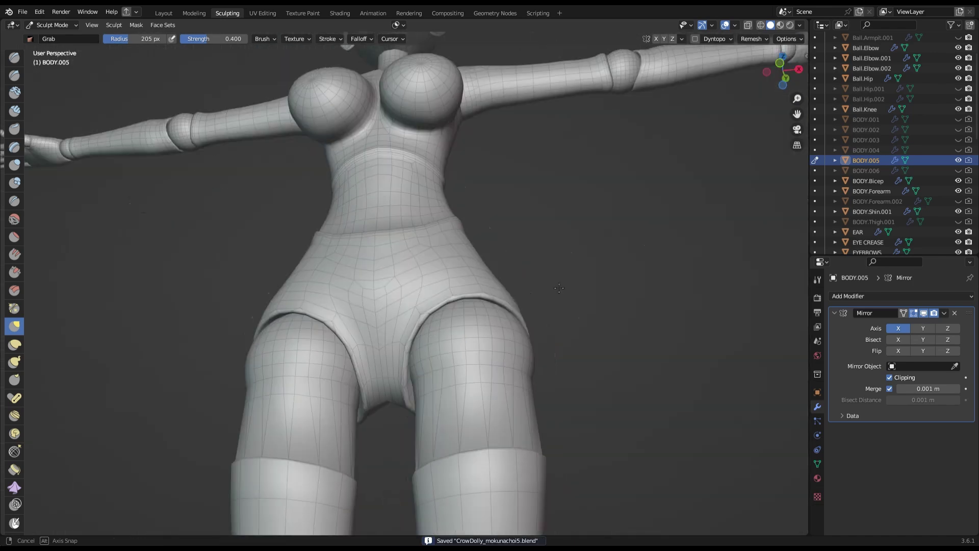
scroll(427, 464, "up", 3)
scroll(587, 335, "down", 4)
key("KP_3")
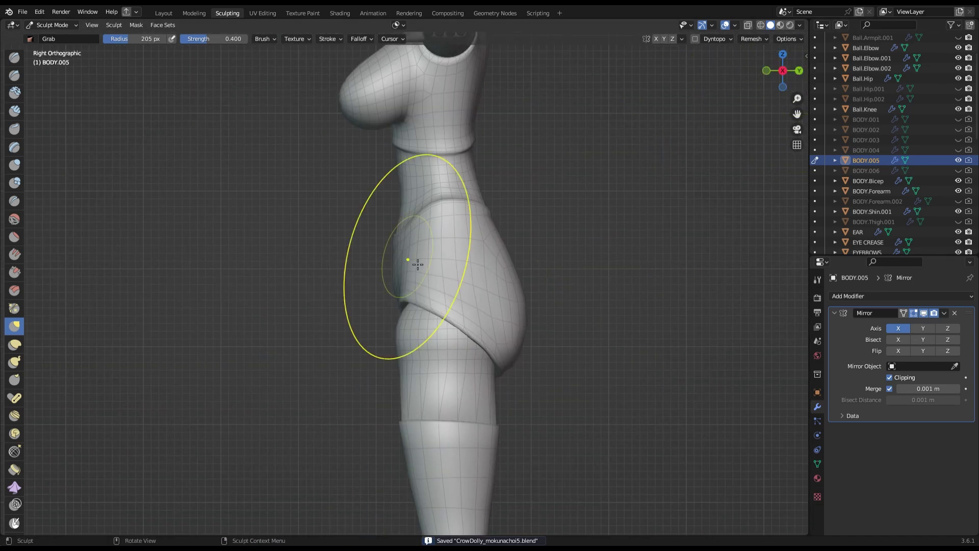
scroll(452, 281, "up", 3)
middle_click_drag(452, 281, 465, 214)
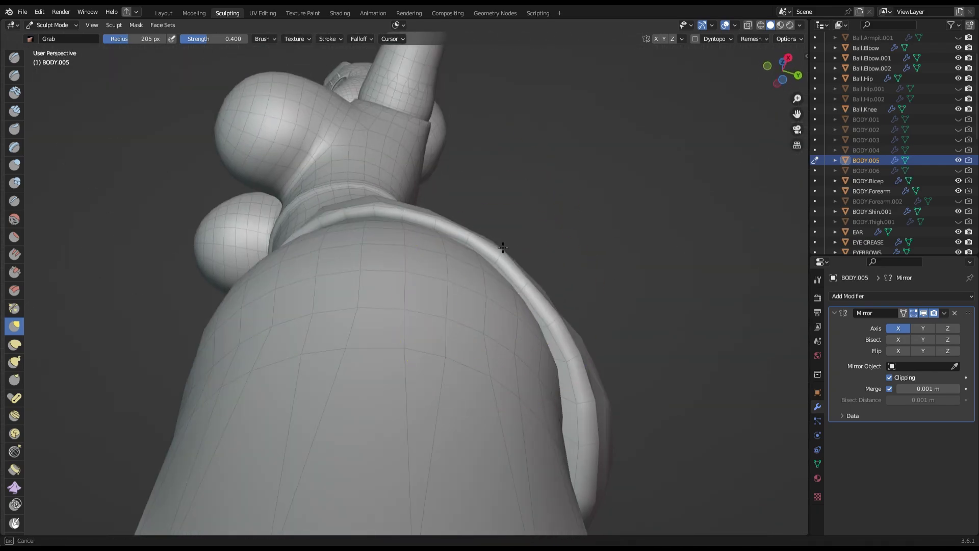
key("ctrl+s")
key("KP_1")
scroll(316, 194, "down", 4)
scroll(466, 284, "up", 4)
scroll(638, 240, "down", 4)
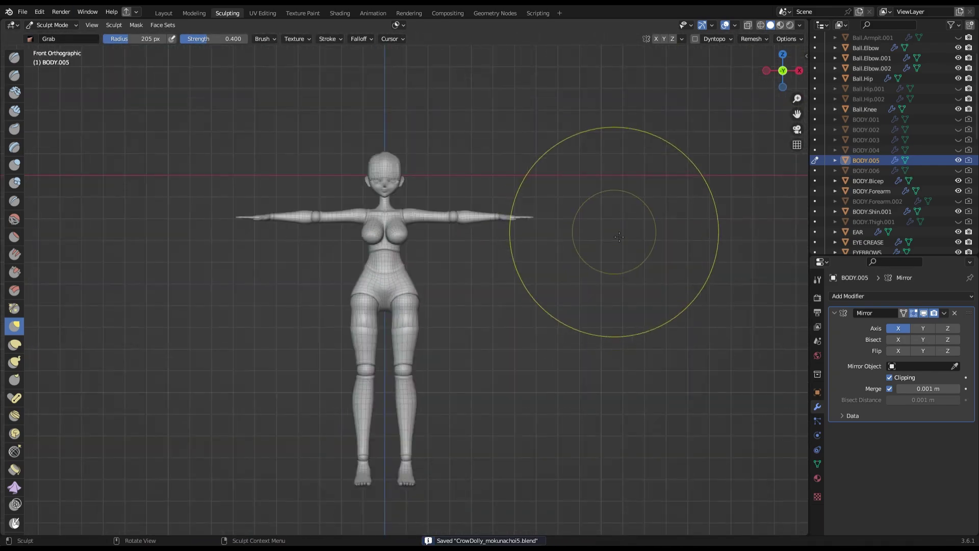
Make Ball.Hip the active object and frame it in side view.
key("KP_3")
key("alt+q")
key("KP_Decimal")
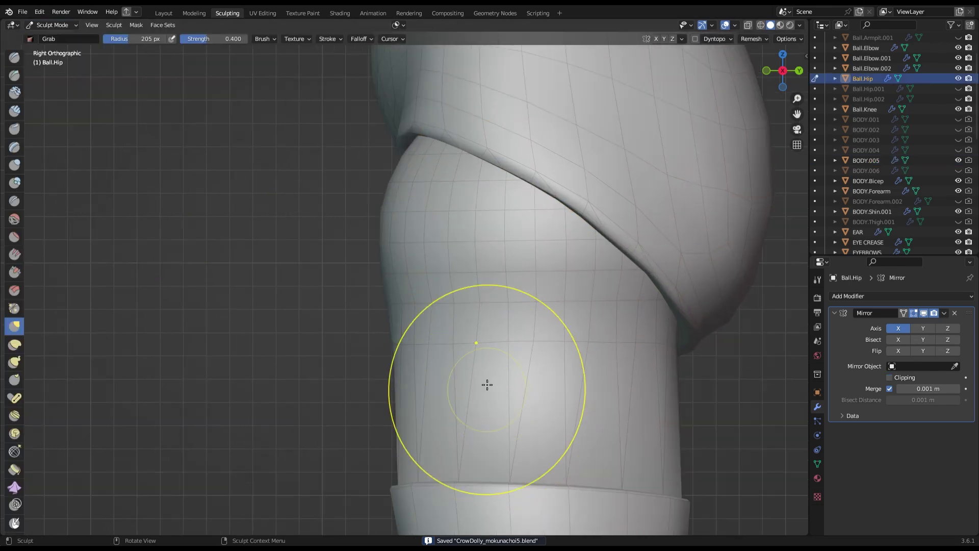
scroll(411, 329, "down", 3)
middle_click_drag(447, 322, 334, 333)
key("KP_3")
scroll(646, 164, "down", 4)
scroll(519, 318, "up", 2)
left_click(13, 76)
scroll(458, 270, "up", 3)
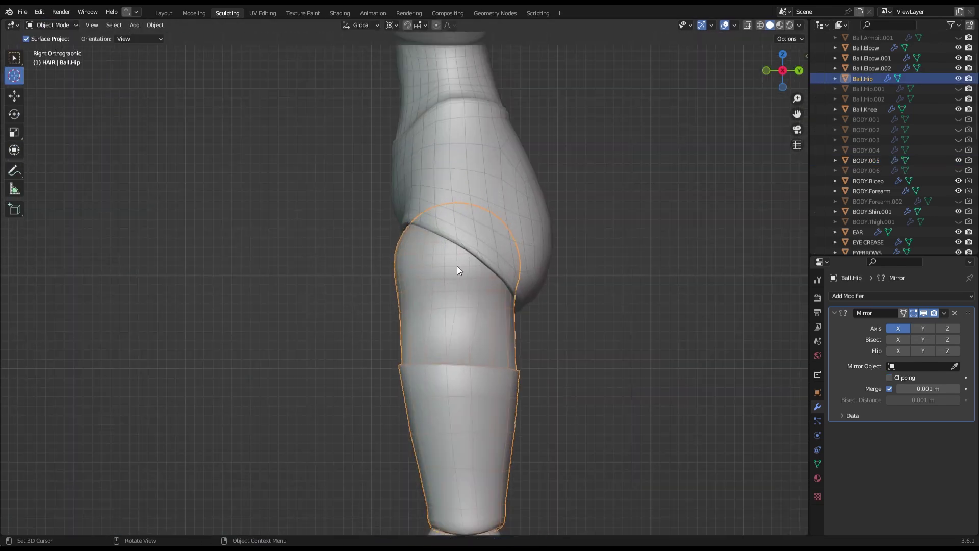
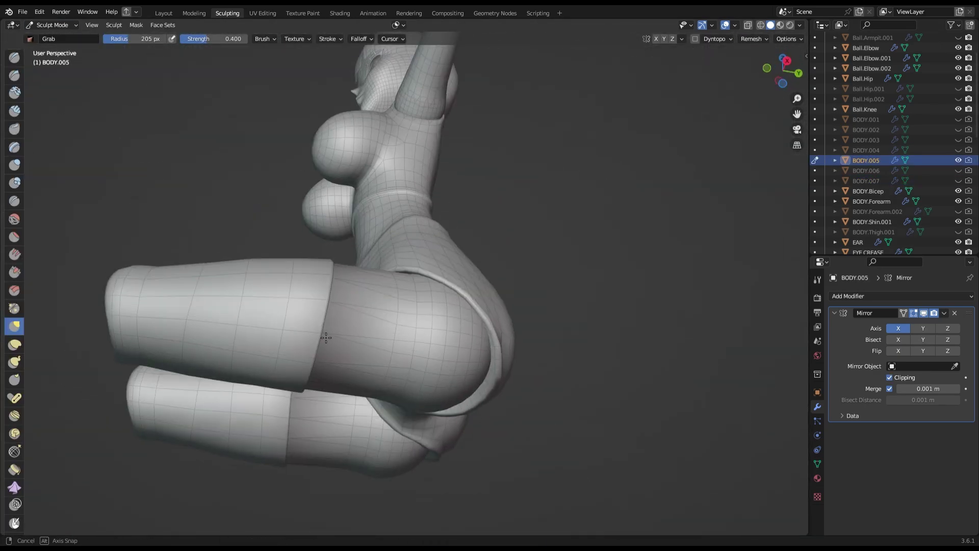
Grab-sculpt the briefs edge at the back of the bent hip from the side view.
left_click(790, 74)
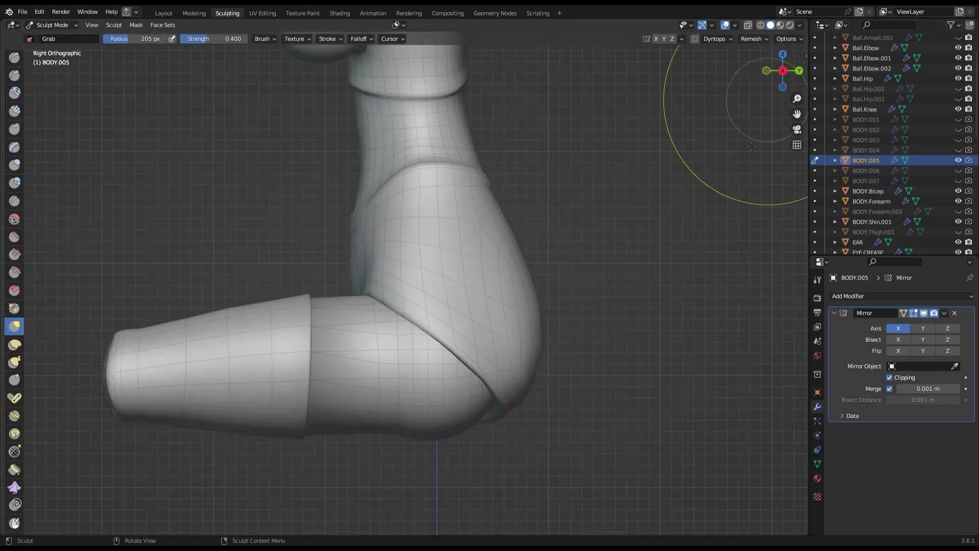
middle_click_drag(790, 75, 492, 338)
scroll(536, 405, "up", 3)
middle_click_drag(535, 404, 558, 309)
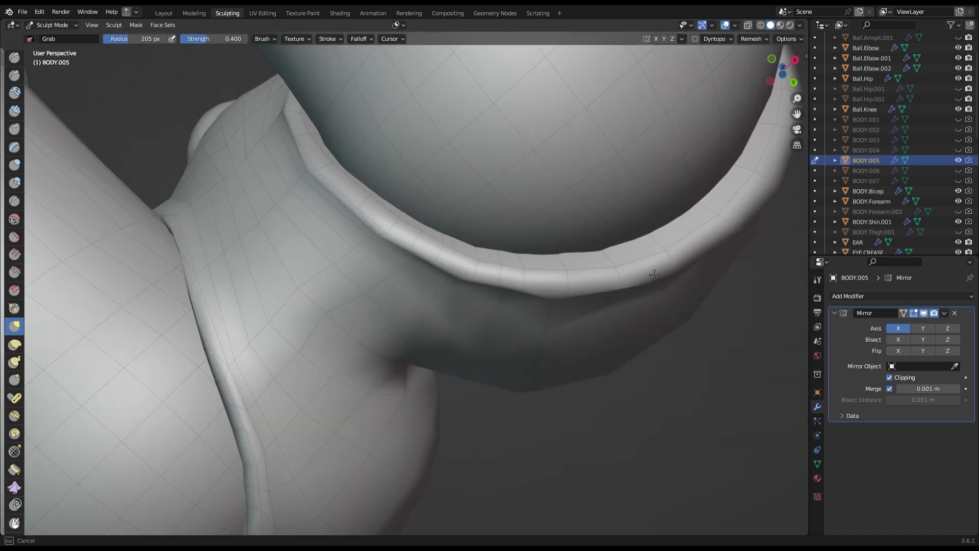
key("ctrl+s")
middle_click_drag(674, 271, 461, 328)
scroll(650, 416, "down", 4)
scroll(430, 340, "up", 4)
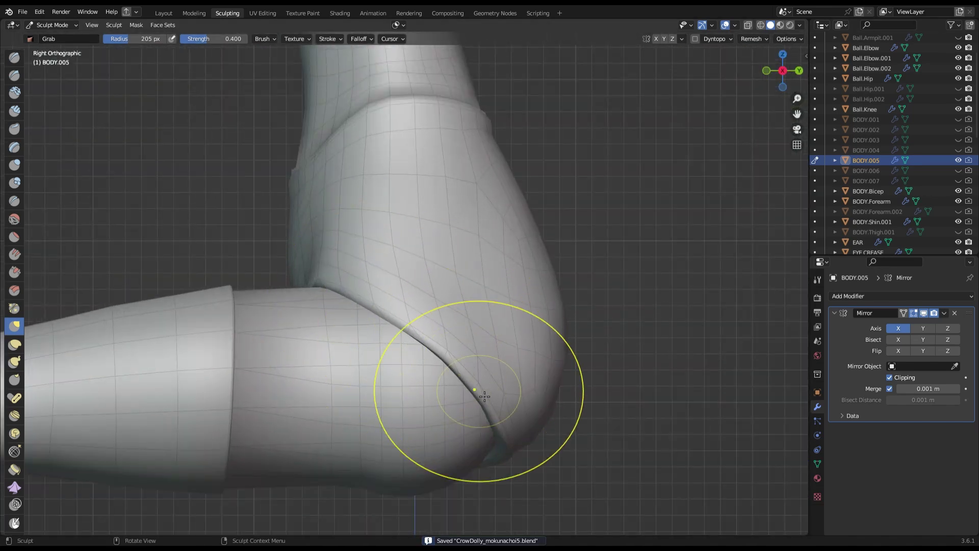
scroll(689, 175, "down", 5)
Rotate the Ball.Hip leg piece 90° back to a straight standing pose in Object Mode.
left_click(51, 25)
left_click(393, 305)
key("r")
key("9")
key("0")
key("Return")
Tug the body's briefs edge over the thigh, save, and put Ball.Hip in Edit Mode.
left_click(394, 307)
key("KP_1")
scroll(459, 293, "up", 5)
left_click(51, 25)
left_click(48, 57)
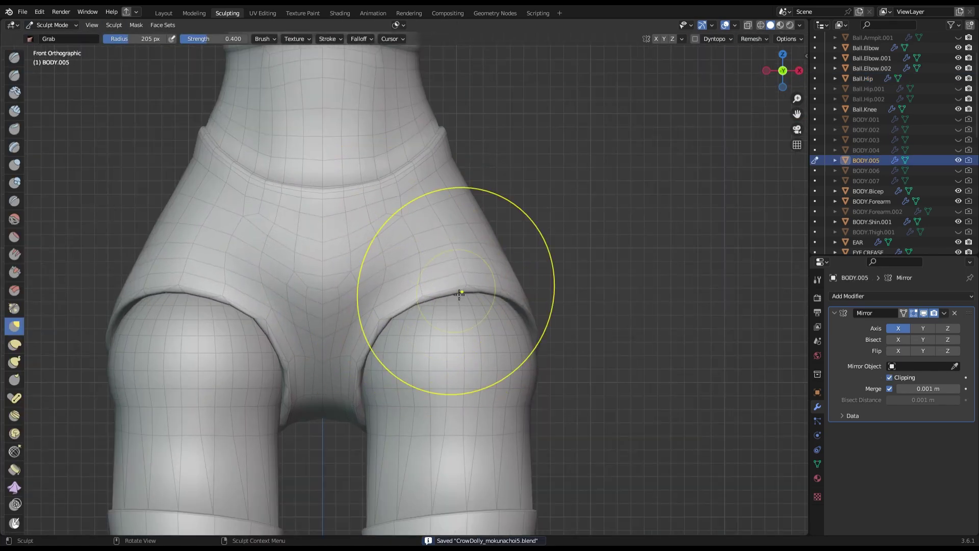
key("KP_3")
key("ctrl+s")
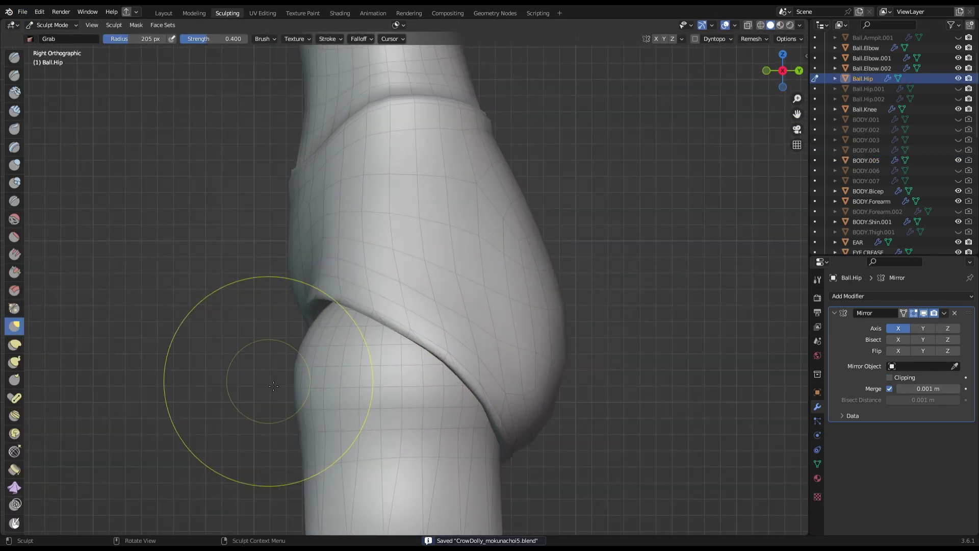
scroll(309, 380, "down", 3)
key("Tab")
mouse_move(357, 306)
middle_mouse_down()
mouse_move(345, 446)
mouse_move(379, 507)
middle_mouse_up()
Select the connected upper hip ball and separate it into its own piece, Ball.Hip.003.
left_click(345, 446, "alt")
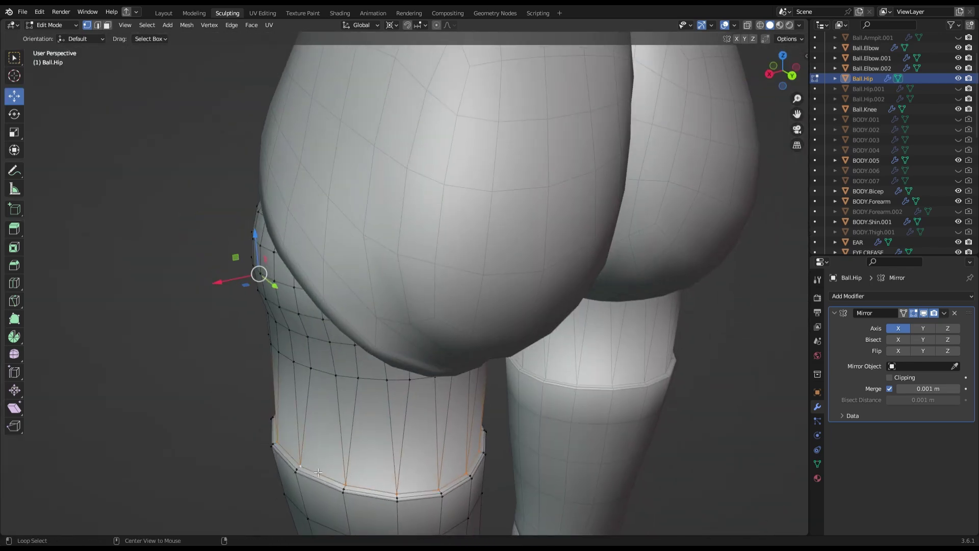
key("ctrl+l")
right_click(379, 507)
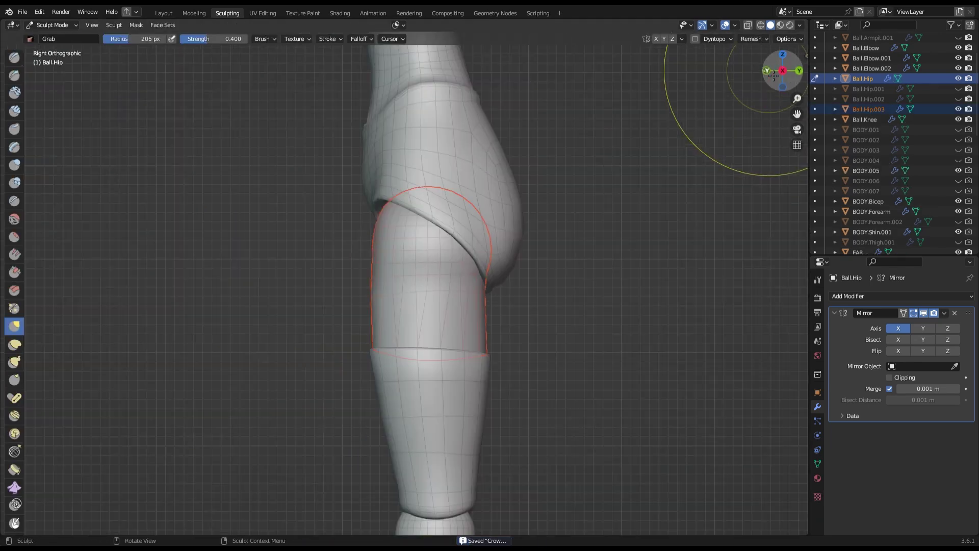
key("ctrl+s")
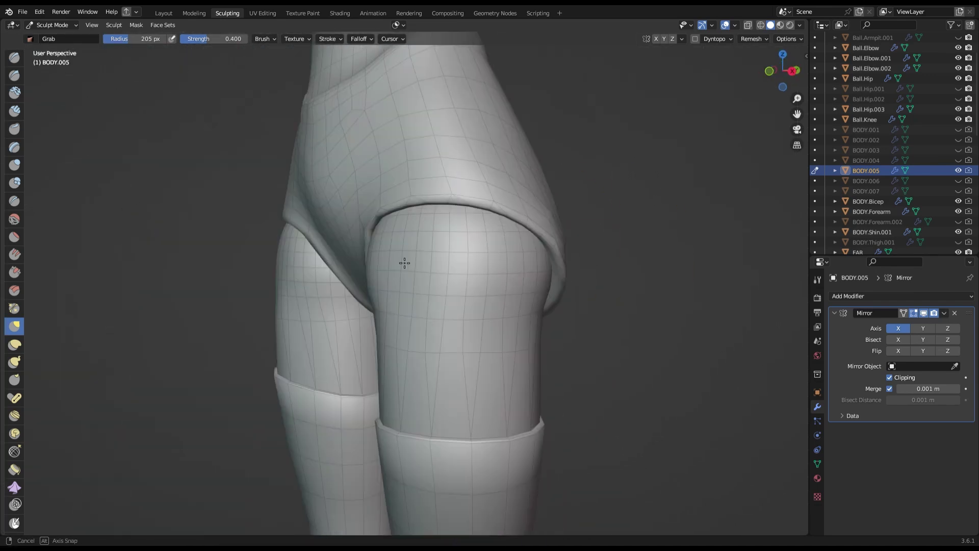
Rotate the separated hip ball piece by 90°.
mouse_move(383, 187)
middle_mouse_down()
mouse_move(510, 230)
mouse_move(411, 280)
mouse_move(468, 372)
mouse_move(435, 390)
mouse_move(518, 416)
mouse_move(534, 394)
mouse_move(394, 345)
middle_mouse_up()
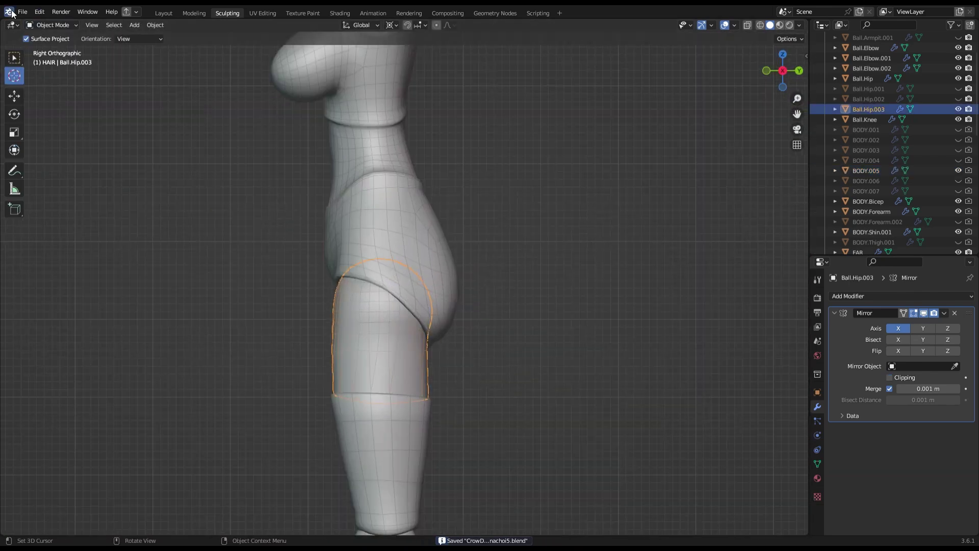
type("90")
key("Return")
scroll(534, 228, "down", 2)
left_click(256, 336)
mouse_move(256, 335)
middle_mouse_down()
mouse_move(461, 204)
mouse_move(396, 256)
middle_mouse_up()
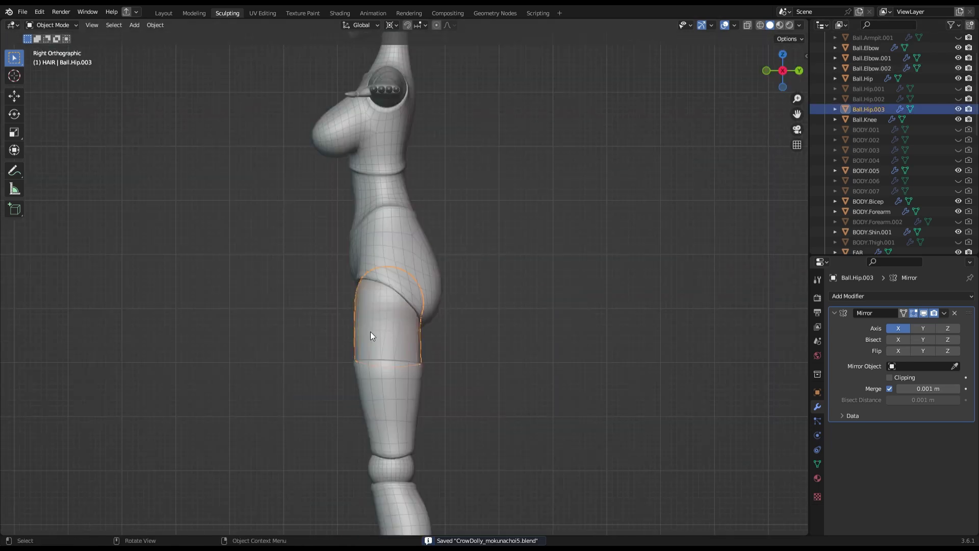
Bevel an edge loop on Ball.Hip.003 to add extra edge loops.
left_click(57, 59)
scroll(357, 327, "up", 3)
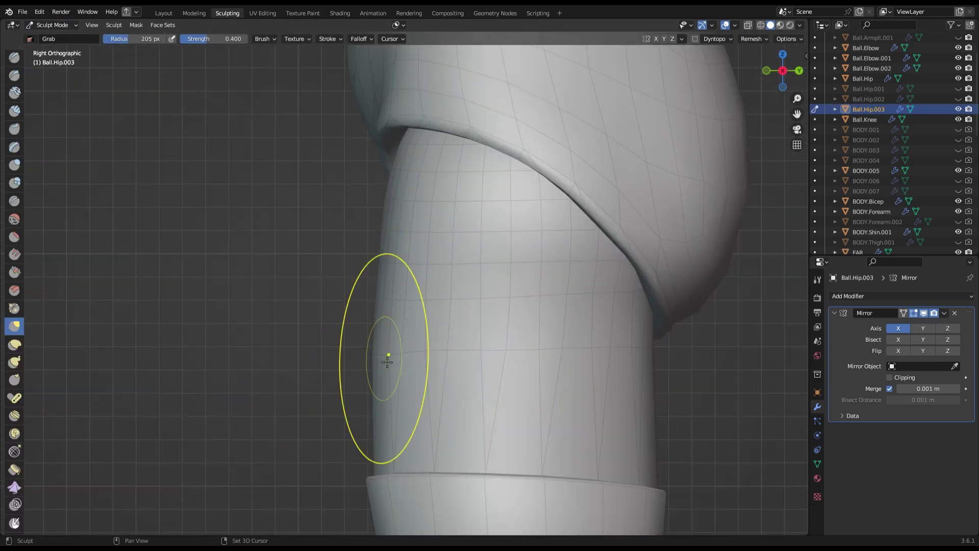
key("Tab")
left_click(508, 351, "alt")
left_click(719, 314)
left_click(658, 367, "alt")
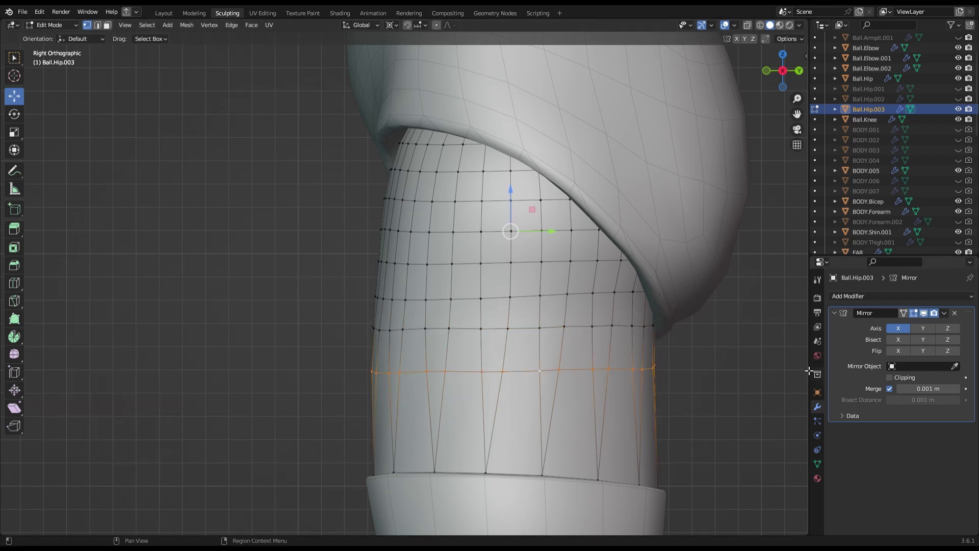
key("Tab")
Check the hips from front and side views, save CrowDolly_mokunachoi5.blend, and deselect the hip ball.
mouse_move(754, 306)
middle_mouse_down()
mouse_move(479, 339)
mouse_move(416, 370)
middle_mouse_up()
scroll(350, 372, "down", 3)
scroll(699, 164, "down", 3)
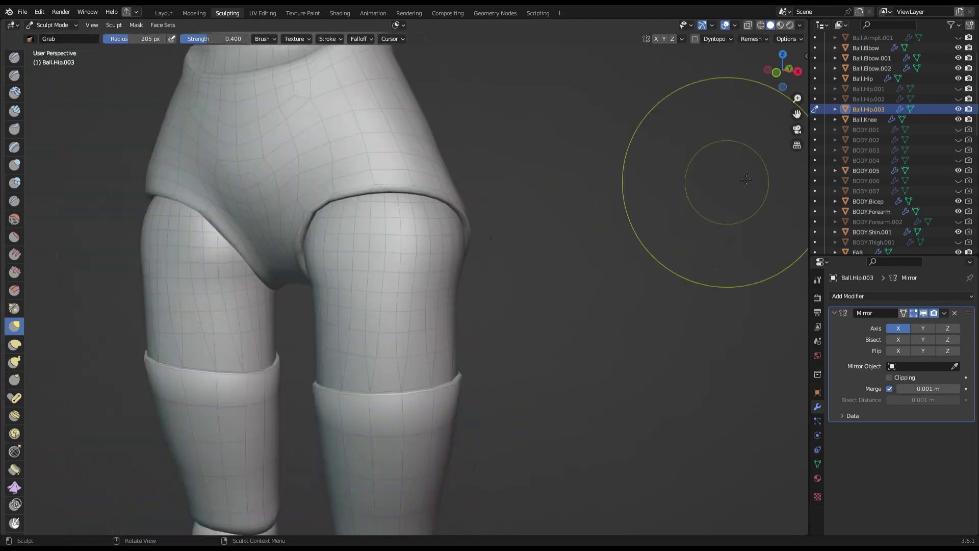
key("KP_1")
key("ctrl+s")
key("KP_3")
scroll(786, 97, "up", 4)
scroll(786, 97, "up", 2)
mouse_move(450, 261)
middle_mouse_down()
mouse_move(532, 186)
mouse_move(789, 229)
middle_mouse_up()
key("KP_1")
scroll(694, 123, "down", 2)
left_click(694, 123)
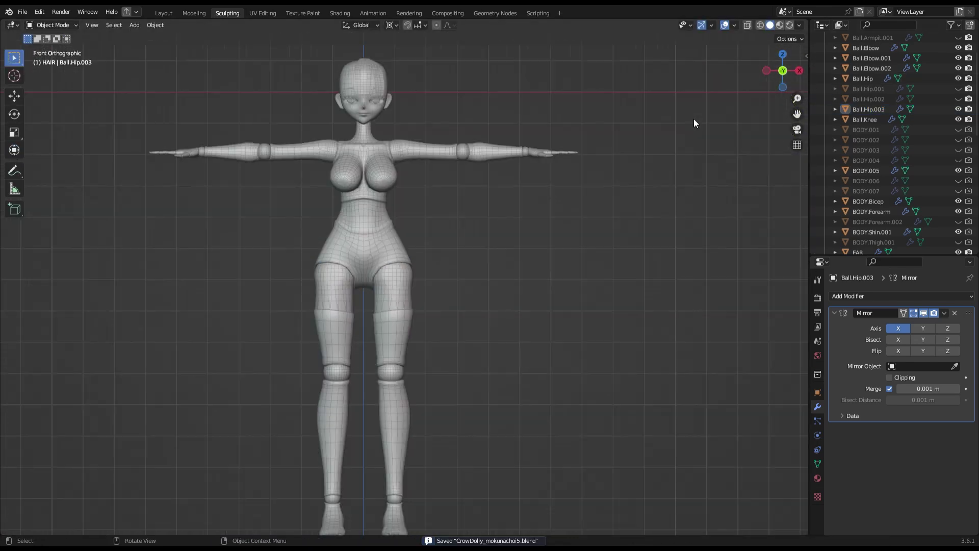
Frame BODY.005's hips and check them in sculpt, front and side views, then save.
left_click(363, 240)
key("KP_Decimal")
key("ctrl+Tab")
middle_click_drag(362, 156, 408, 168)
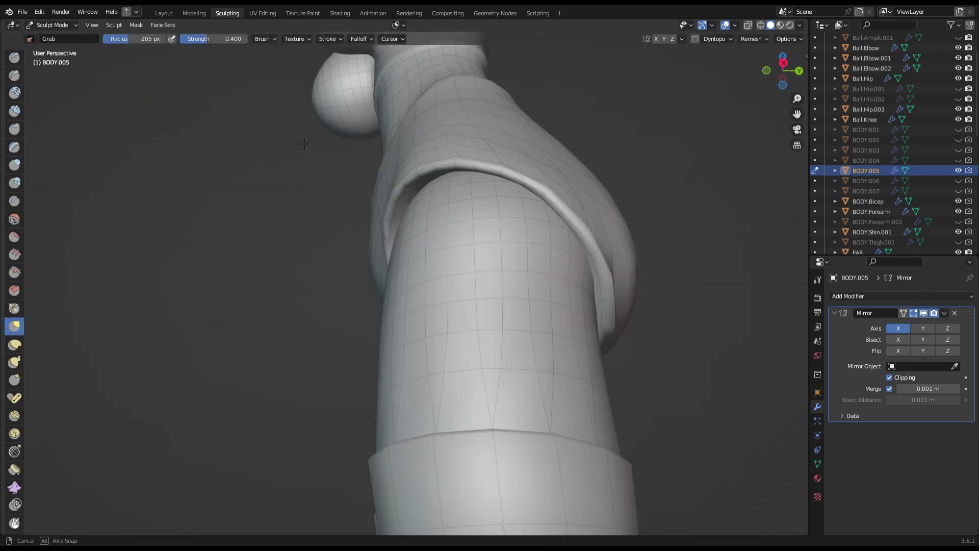
key("KP_1")
scroll(426, 176, "down", 5)
key("ctrl+Tab")
key("KP_3")
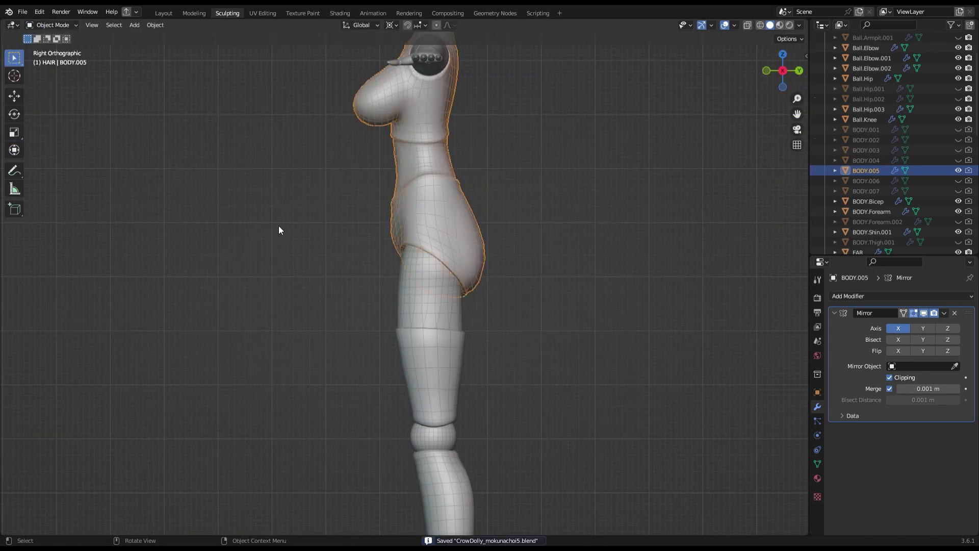
key("KP_1")
scroll(534, 332, "up", 3)
key("ctrl+s")
Zoom in on the briefs edge in sculpt mode, then recheck it from side and front.
key("ctrl+Tab")
scroll(442, 286, "up", 2)
scroll(402, 322, "up", 2)
scroll(580, 273, "down", 5)
scroll(580, 274, "up", 2)
key("ctrl+Tab")
key("KP_3")
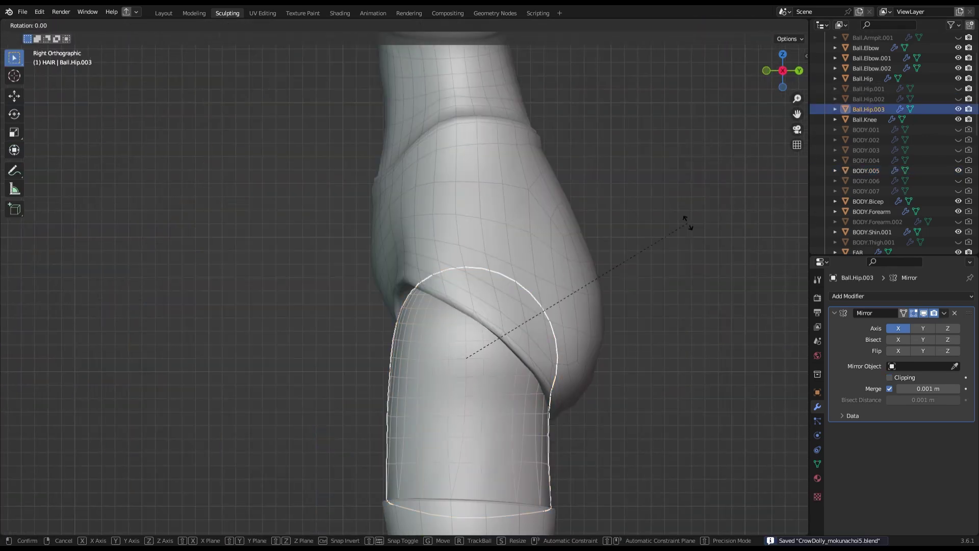
key("KP_1")
scroll(547, 340, "down", 3)
scroll(574, 304, "down", 2)
scroll(663, 249, "down", 2)
Move BODY.005's hip crease vertices in Edit Mode, then save.
left_click(51, 25)
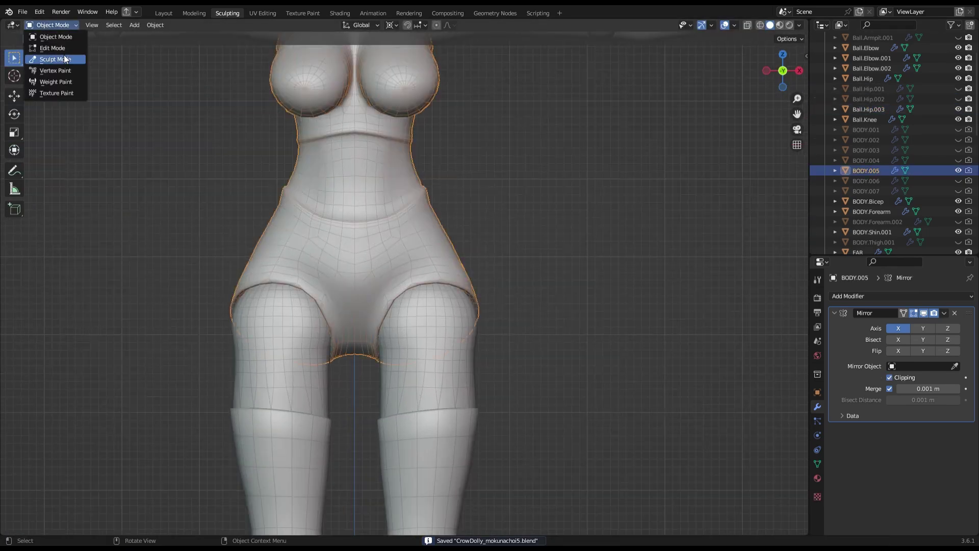
left_click(64, 53)
scroll(378, 333, "up", 3)
scroll(586, 273, "down", 3)
key("KP_3")
scroll(487, 319, "up", 3)
key("Tab")
scroll(436, 299, "up", 3)
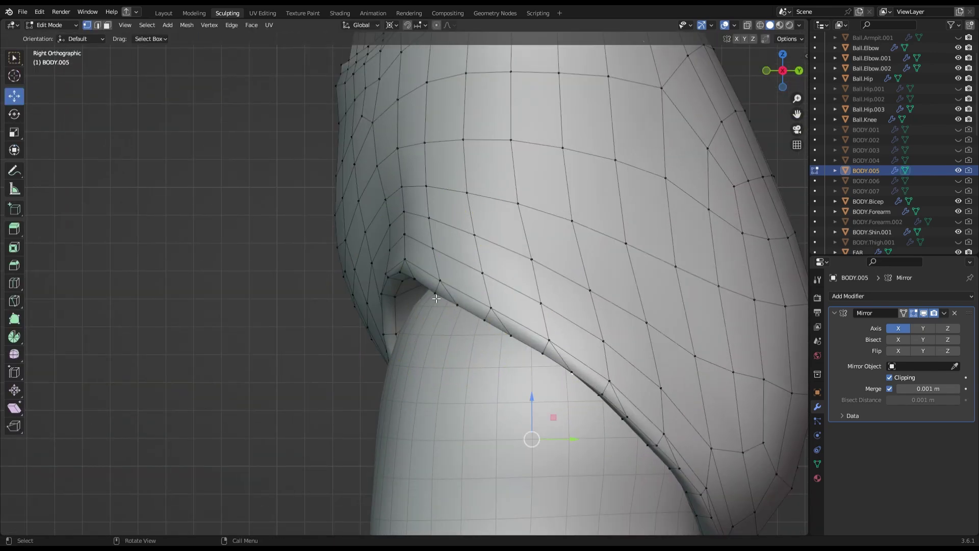
left_click(435, 301)
mouse_move(529, 438)
middle_mouse_down()
mouse_move(652, 409)
mouse_move(360, 411)
mouse_move(430, 333)
middle_mouse_up()
key("Tab")
key("ctrl+s")
Grab-sculpt the briefs edge at the hip crease from the side view and save.
key("KP_3")
scroll(402, 240, "up", 5)
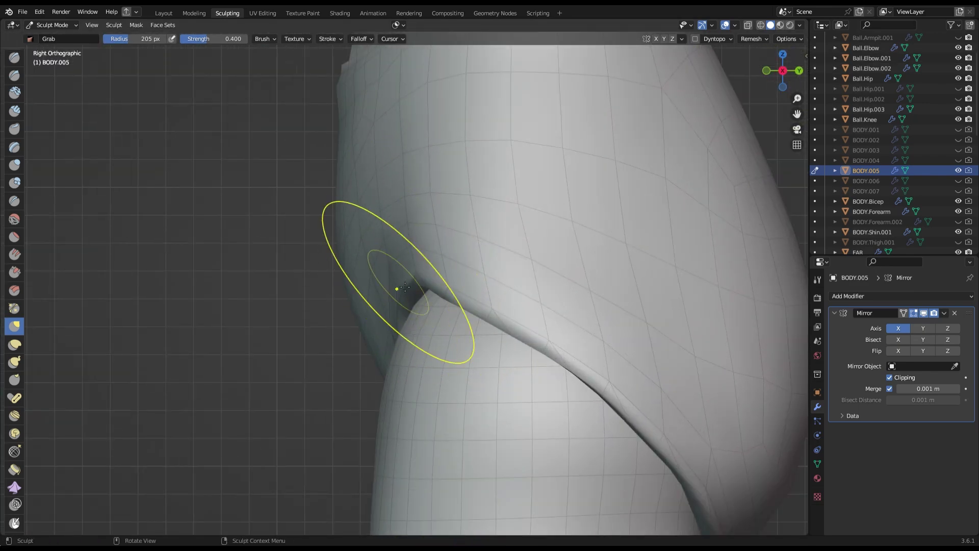
middle_click_drag(387, 287, 403, 296)
key("KP_3")
key("ctrl+s")
scroll(398, 300, "up", 5)
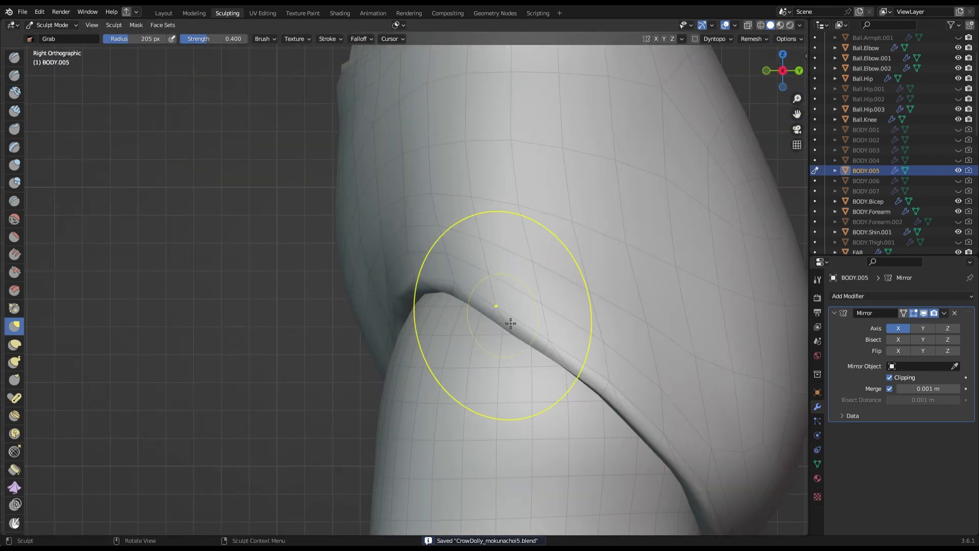
scroll(499, 313, "down", 5)
middle_click_drag(324, 212, 459, 153)
scroll(586, 135, "down", 3)
key("KP_3")
key("ctrl+Tab")
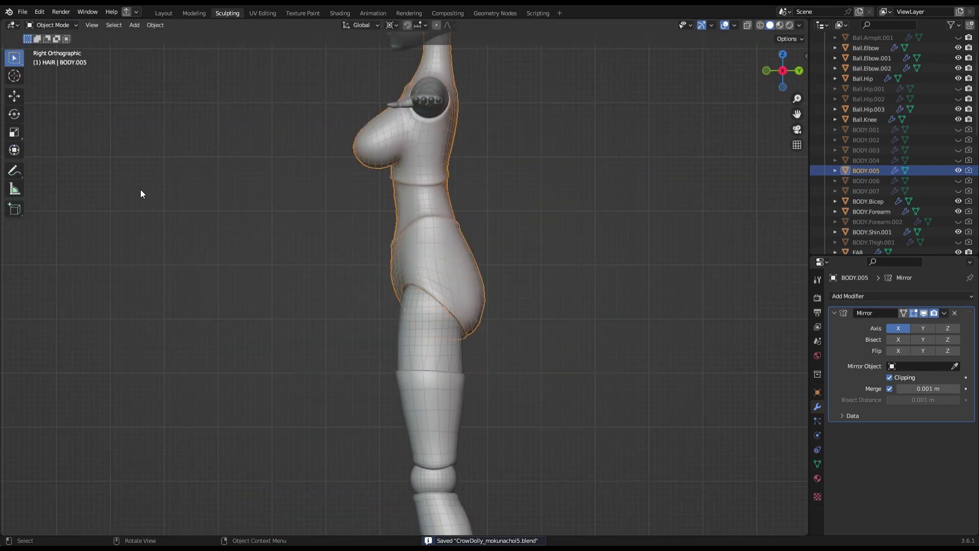
Select the hip ball Ball.Hip.003 and view it from the front.
left_click(463, 350)
key("KP_1")
scroll(686, 384, "down", 3)
scroll(565, 369, "up", 2)
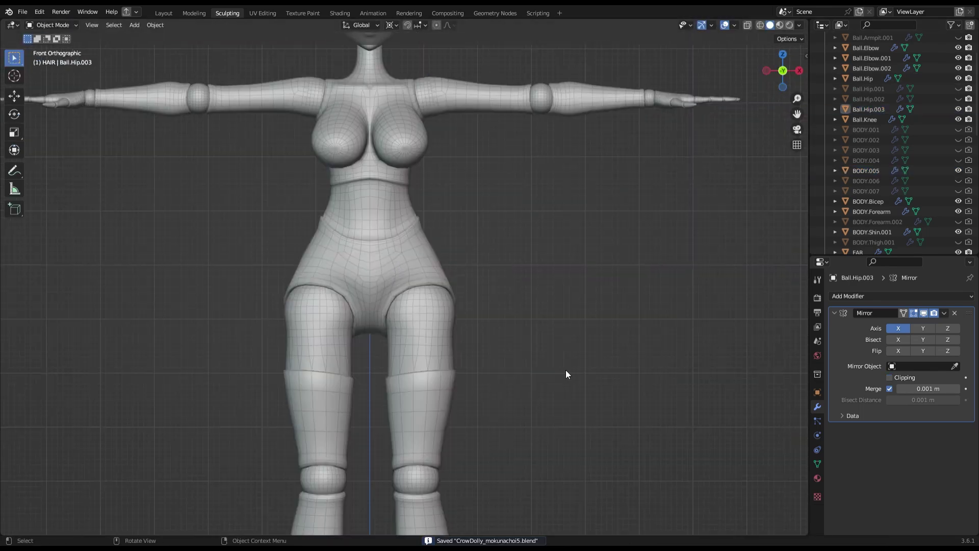
Reselect BODY.005 in sculpt mode and look up at the hip crease from the side.
left_click(367, 255)
key("ctrl+Tab")
scroll(273, 196, "up", 3)
scroll(396, 312, "up", 2)
key("KP_3")
scroll(402, 305, "up", 3)
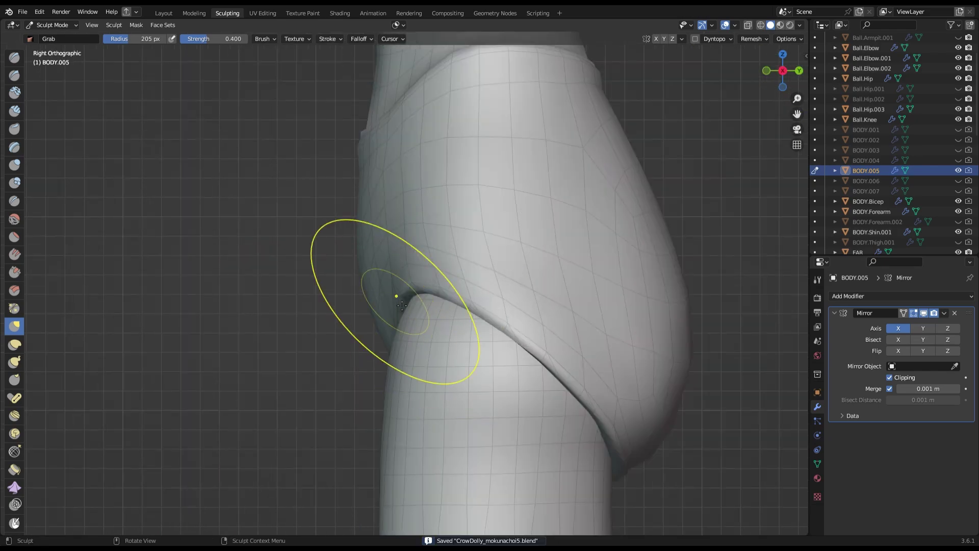
middle_click_drag(403, 305, 517, 306)
scroll(429, 361, "up", 3)
scroll(691, 324, "down", 3)
Enter Edit Mode on the body, then select the hip ball Ball.Hip for editing.
key("Tab")
scroll(400, 439, "up", 3)
scroll(400, 439, "down", 4)
key("Tab")
left_click(542, 361)
key("Tab")
scroll(542, 360, "up", 5)
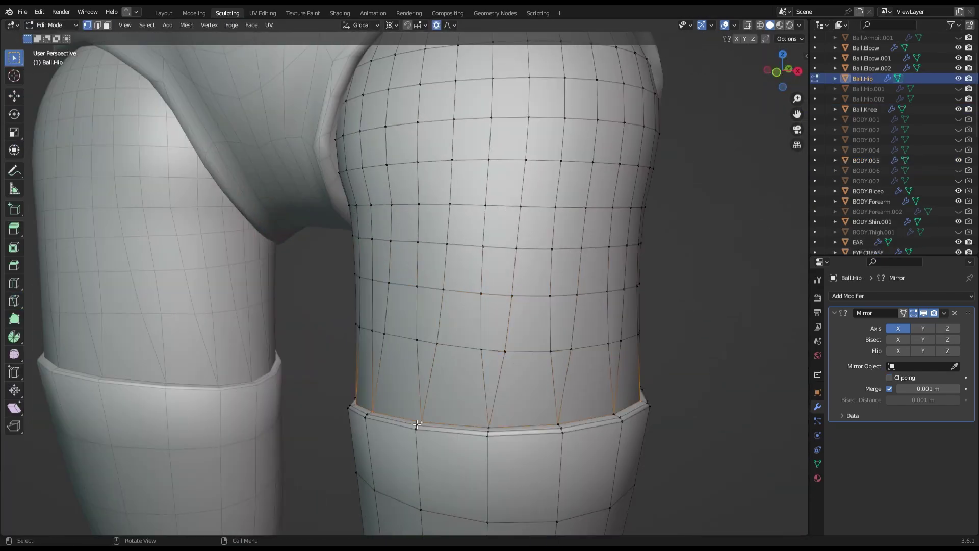
scroll(418, 424, "down", 2)
Apply a vertex operation from the right-click menu, return to Object Mode, and save.
right_click(401, 306)
left_click(401, 306)
key("Tab")
key("KP_1")
key("ctrl+s")
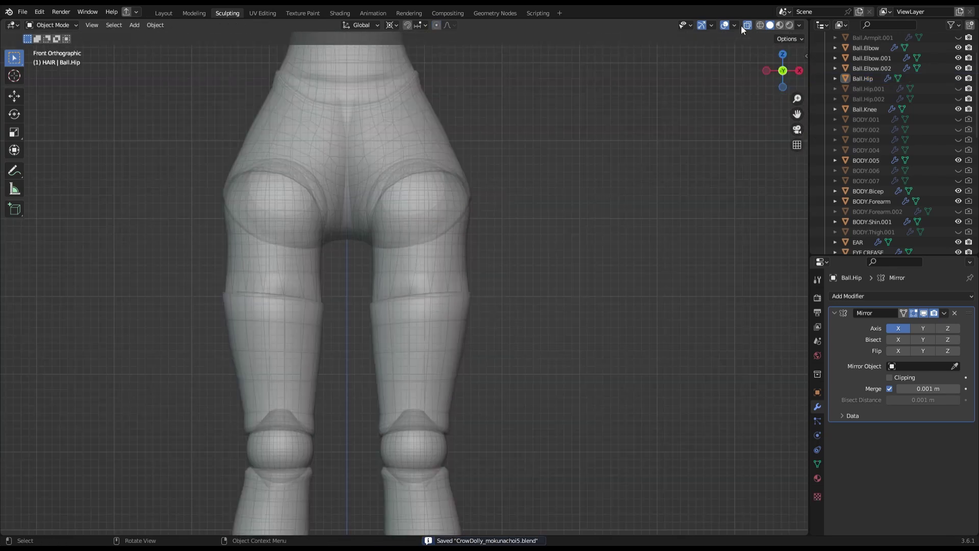
scroll(603, 157, "down", 5)
Frame Ball.Hip close up, then reselect BODY.005 and orbit around the legs.
left_click(799, 71)
scroll(660, 183, "down", 2)
left_click(403, 291)
key("KP_Decimal")
key("ctrl+Tab")
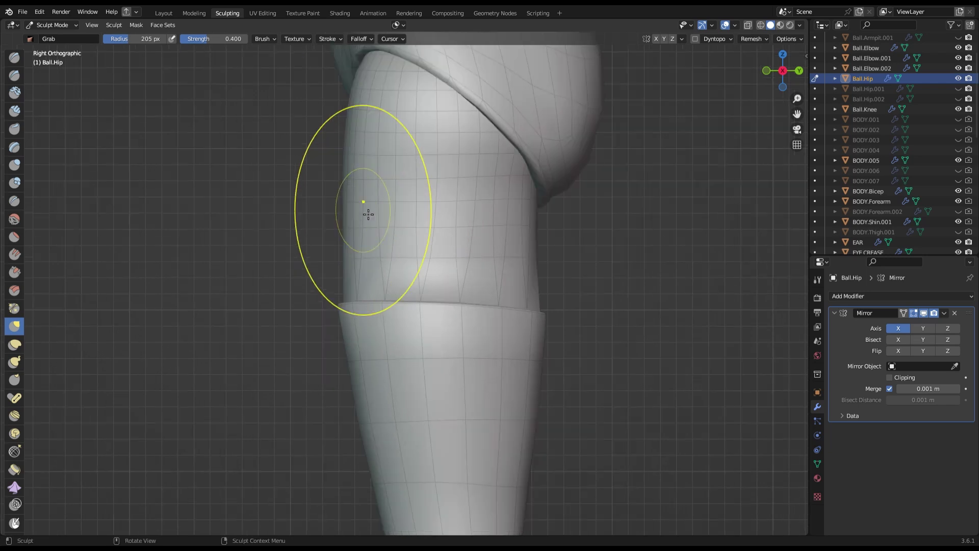
scroll(368, 211, "down", 3)
scroll(563, 229, "down", 2)
key("ctrl+Tab")
left_click(473, 286)
middle_click_drag(472, 286, 586, 385)
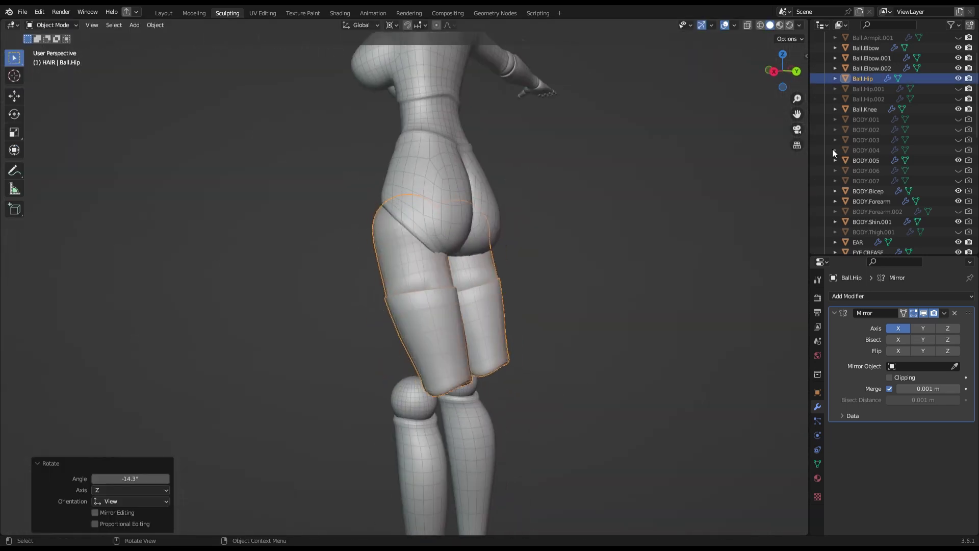
key("KP_3")
key("ctrl+Tab")
Check the legs from below, save, and select the hip ball Ball.Hip.
scroll(503, 233, "up", 3)
middle_click_drag(504, 234, 422, 170)
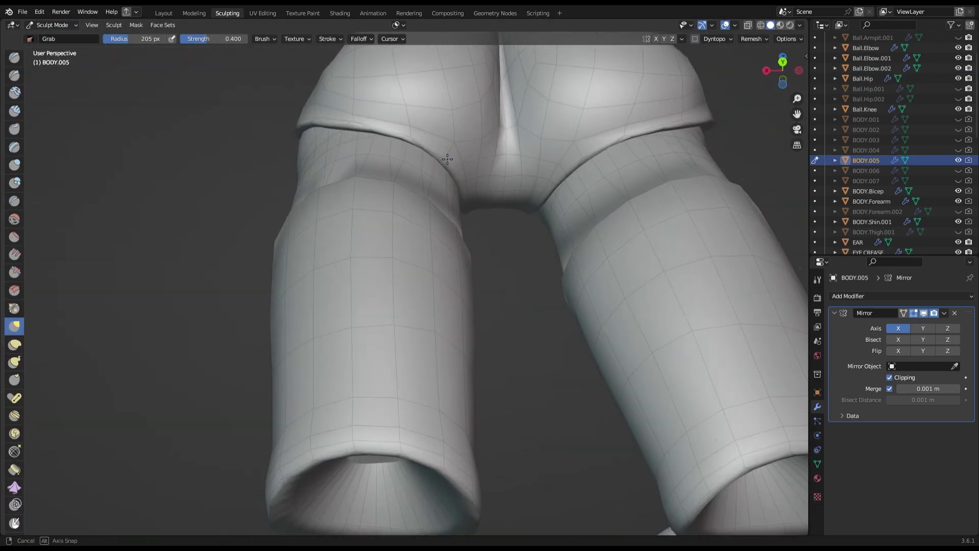
left_click(783, 70)
key("ctrl+Tab")
scroll(163, 127, "down", 3)
key("ctrl+s")
left_click(434, 239)
middle_click_drag(586, 345, 580, 261)
left_click(783, 71)
key("ctrl+Tab")
Duplicate the thigh piece as Ball.Hip.003, swing it up to horizontal, and save.
key("ctrl+Tab")
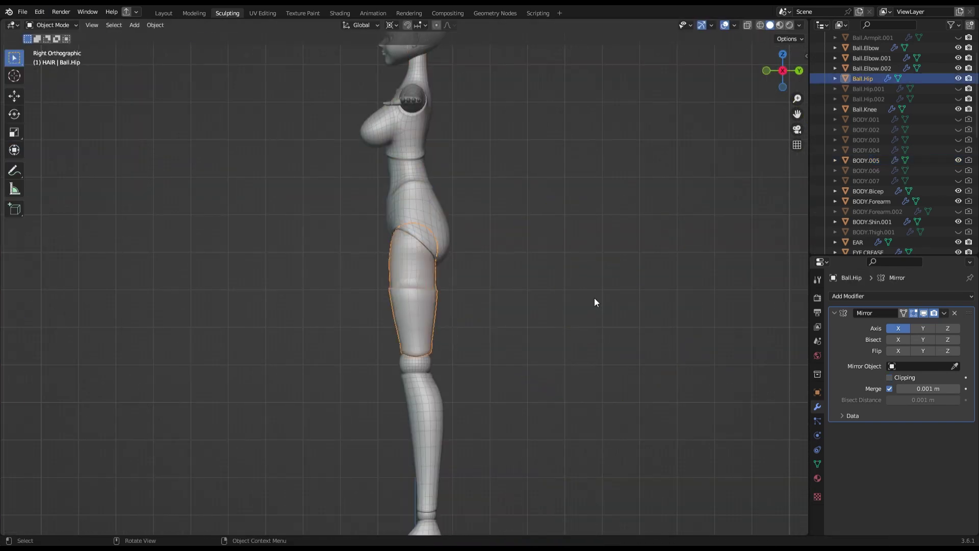
key("shift+d")
left_click(430, 278)
key("ctrl+Tab")
scroll(398, 205, "up", 5)
middle_click_drag(398, 206, 361, 264)
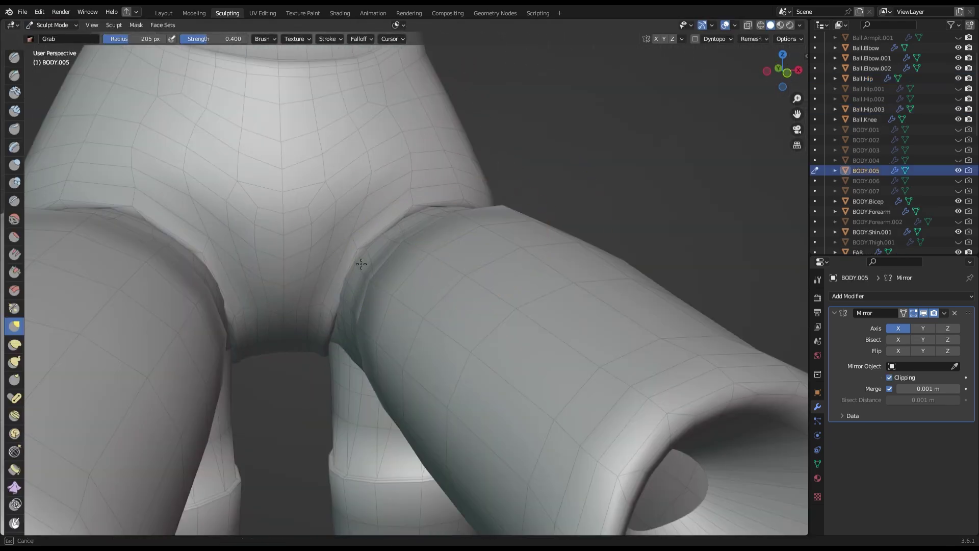
middle_click_drag(341, 302, 306, 306)
key("ctrl+s")
key("ctrl+Tab")
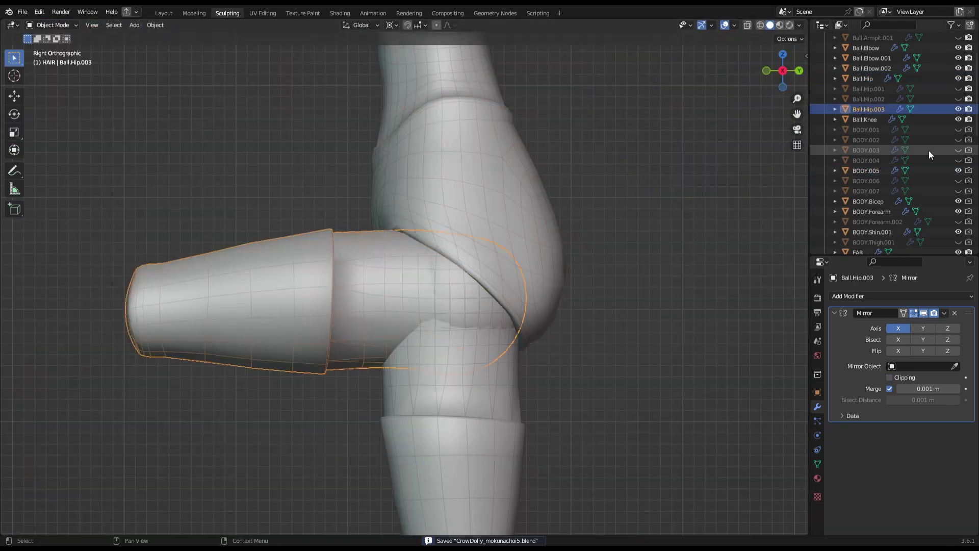
Rename the hip ball object to Ball.Hip 2 and enter Sculpt Mode on it.
scroll(821, 180, "up", 3)
double_click(867, 137)
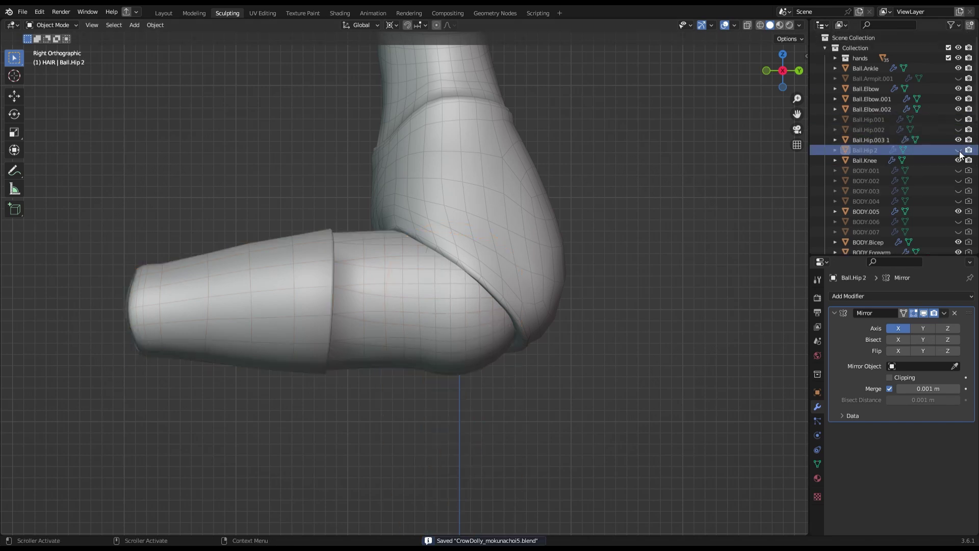
left_click(434, 316)
key("ctrl+Tab")
scroll(378, 256, "up", 2)
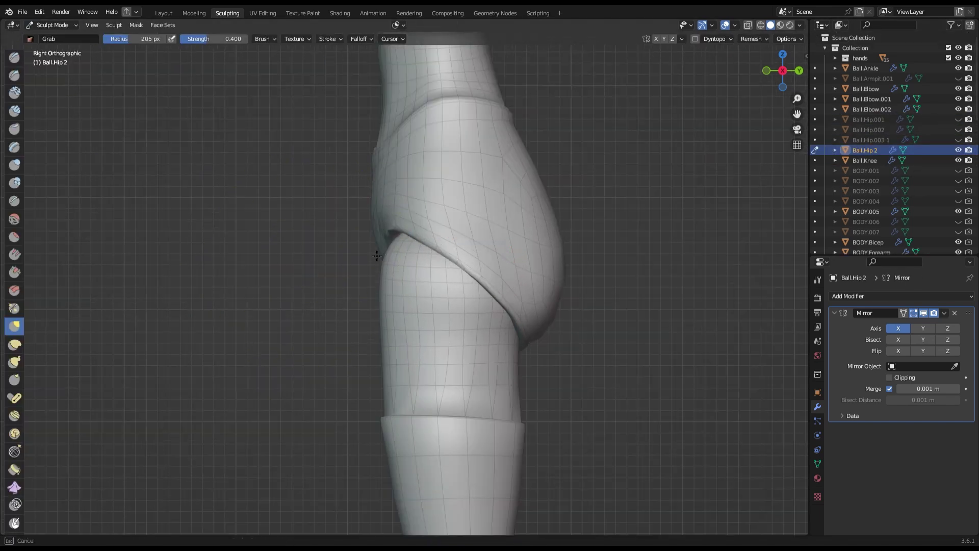
scroll(391, 304, "up", 2)
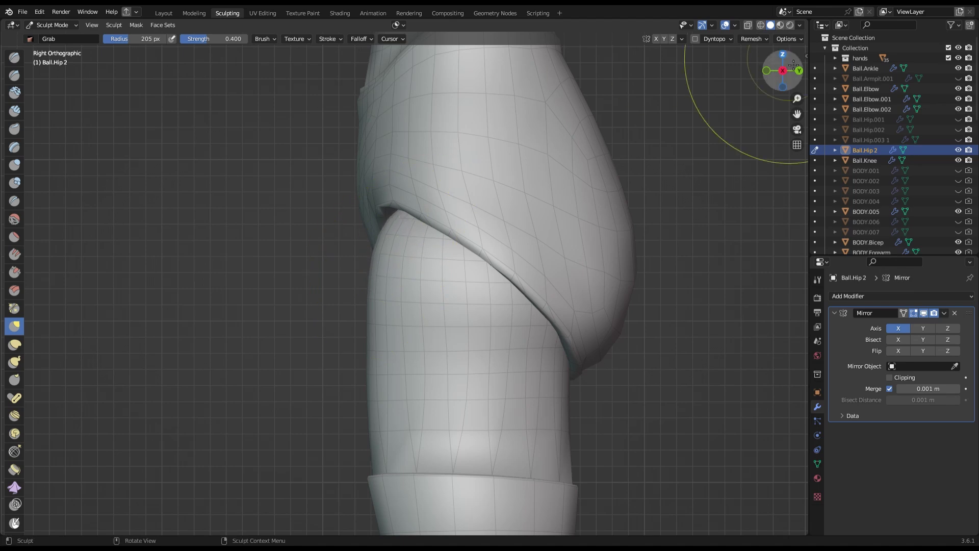
Inspect the hip from the side, back and front views, saving the file.
left_click_drag(794, 63, 685, 248)
scroll(685, 248, "down", 3)
key("ctrl+s")
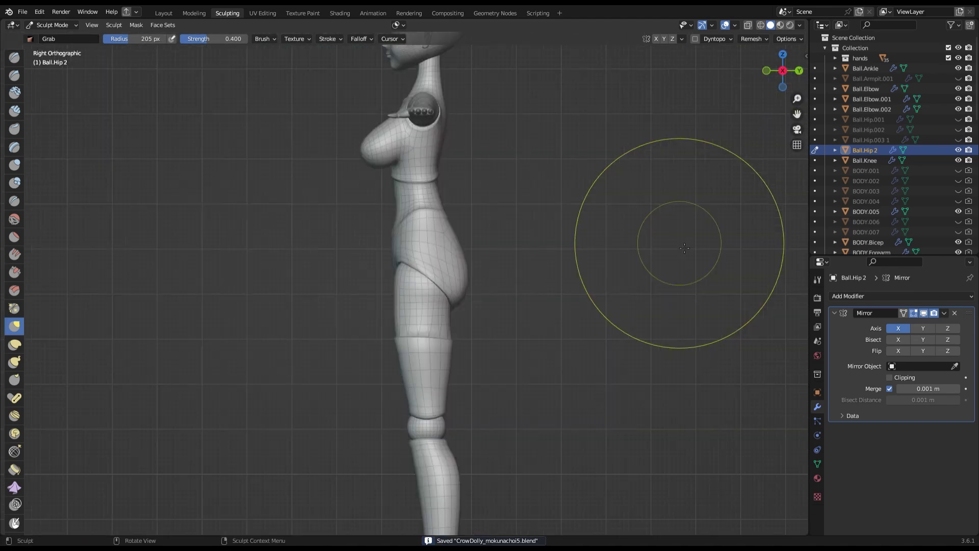
scroll(685, 248, "up", 2)
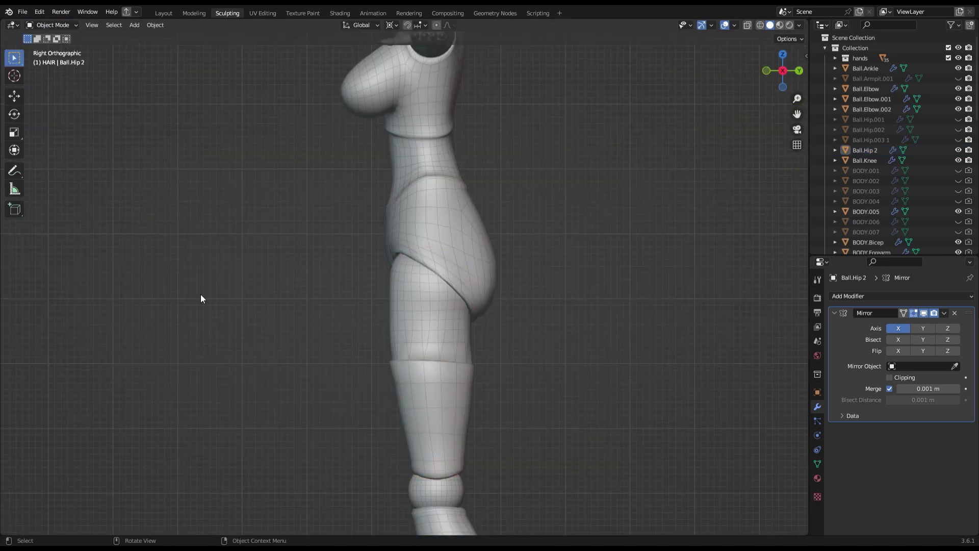
left_click(799, 71)
left_click(766, 71)
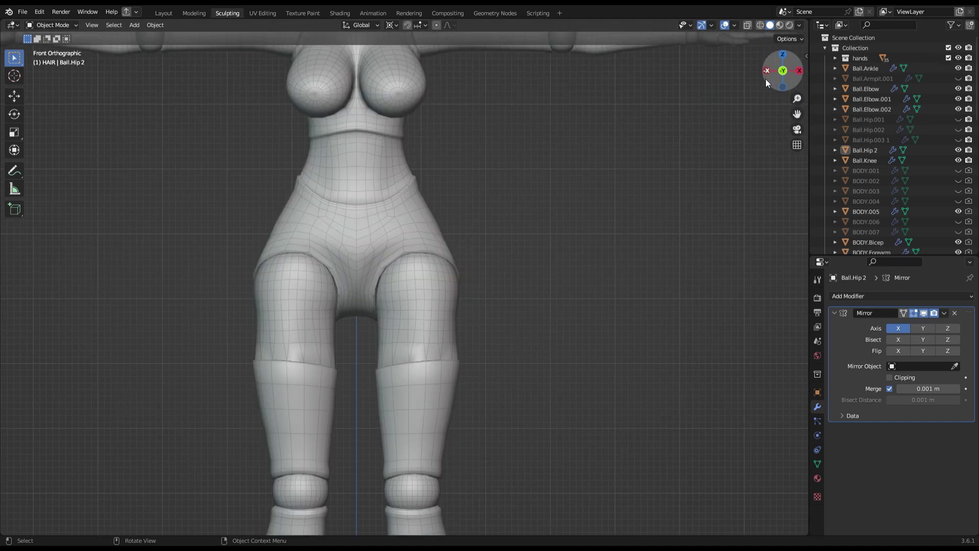
scroll(471, 222, "down", 4)
scroll(471, 221, "up", 4)
Sculpt the briefs BODY.005 edge over the hip ball, save, and return to Object Mode.
left_click(430, 274)
key("ctrl+Tab")
scroll(326, 255, "up", 4)
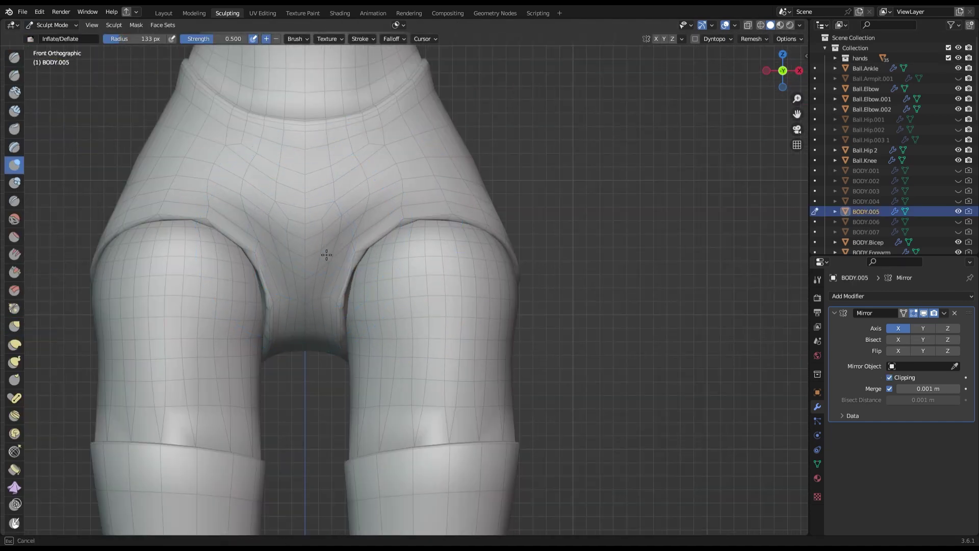
middle_click_drag(347, 242, 382, 240)
key("KP_3")
scroll(580, 196, "down", 3)
key("ctrl+s")
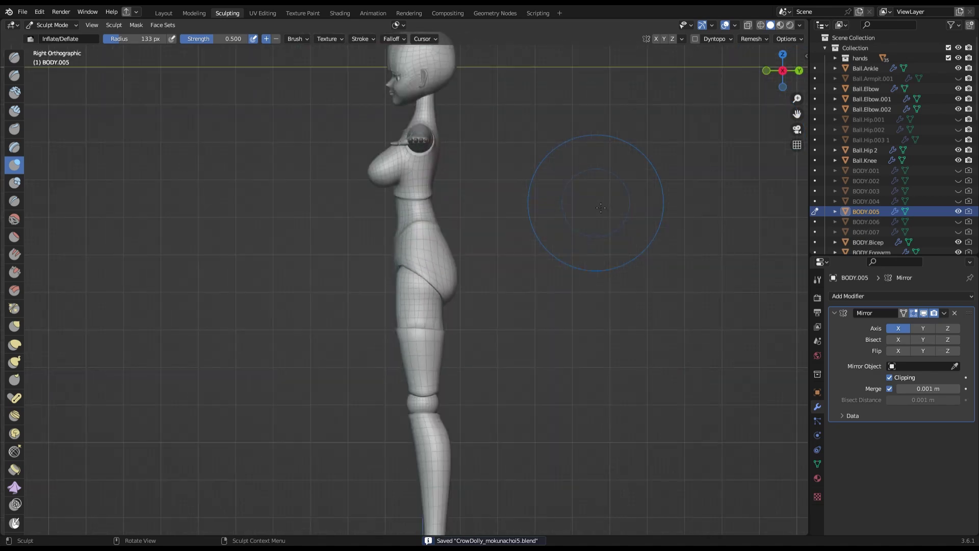
key("ctrl+Tab")
Delete the old Ball.Hip.002 object while Ball.Hip 2 is temporarily hidden.
left_click(959, 150)
mouse_move(490, 275)
middle_mouse_down()
mouse_move(516, 290)
mouse_move(484, 204)
middle_mouse_up()
left_click(958, 130)
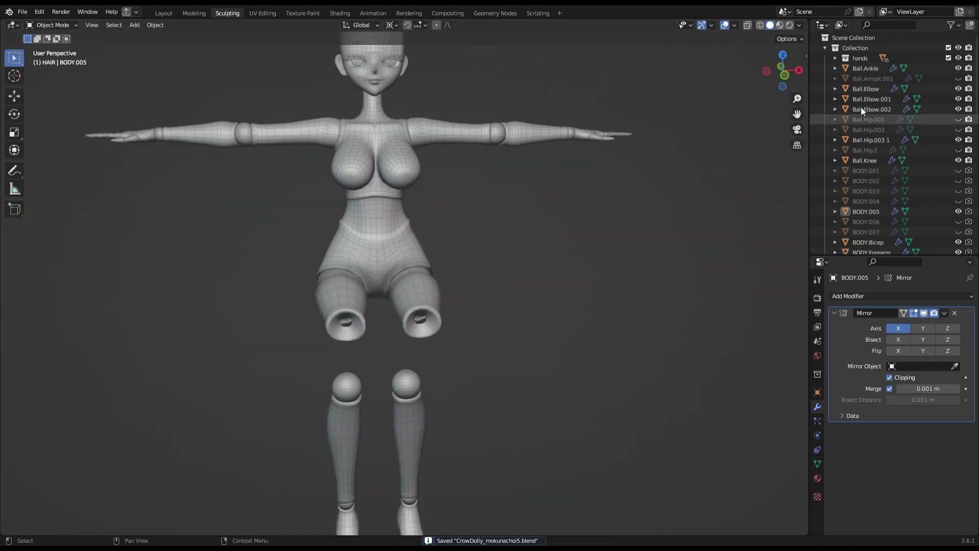
key("KP_3")
scroll(582, 251, "up", 2)
left_click(588, 276)
left_click(959, 139)
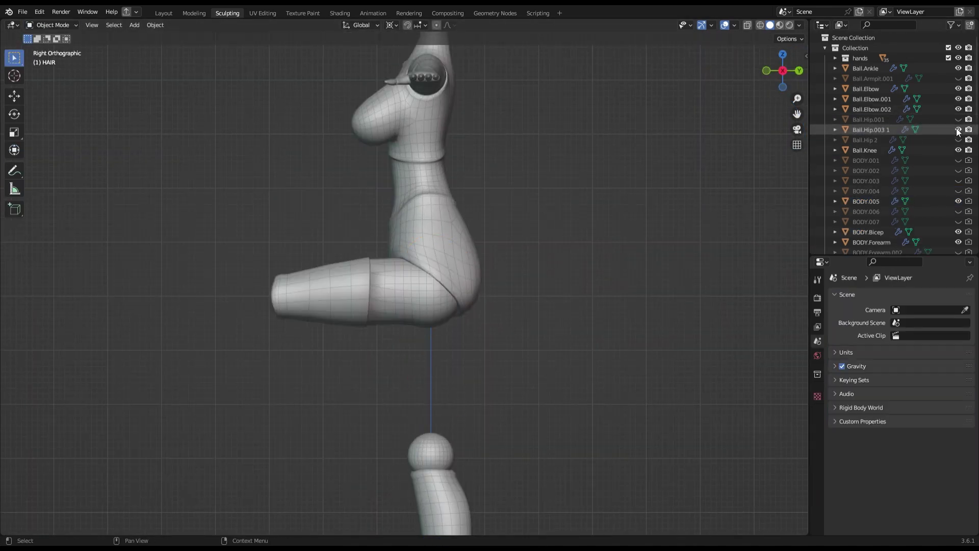
Rotate the Ball.Hip 2 thigh 67.1° to test the bent leg.
middle_click_drag(414, 264, 459, 255)
left_click(774, 72)
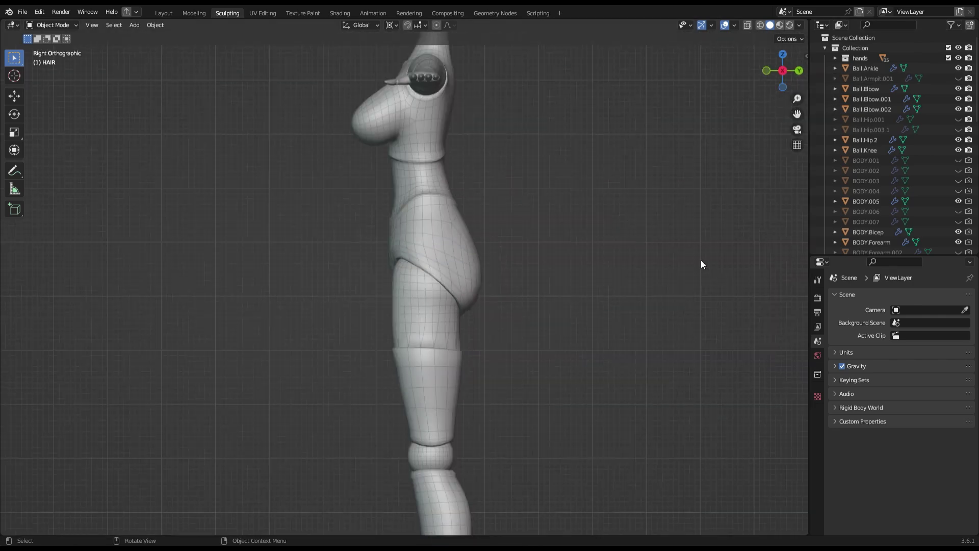
left_click(449, 327)
key("r")
left_click(439, 391)
middle_click_drag(439, 390, 500, 357)
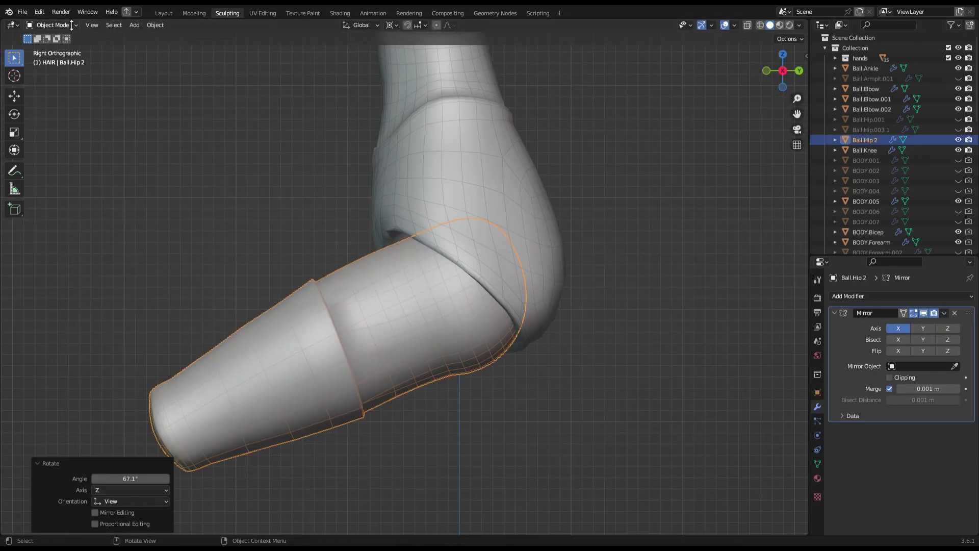
key("KP_3")
scroll(459, 255, "up", 2)
Sculpt the hip ball, checking the front view of the thighs, and save.
left_click(51, 25)
left_click(51, 59)
scroll(365, 286, "up", 2)
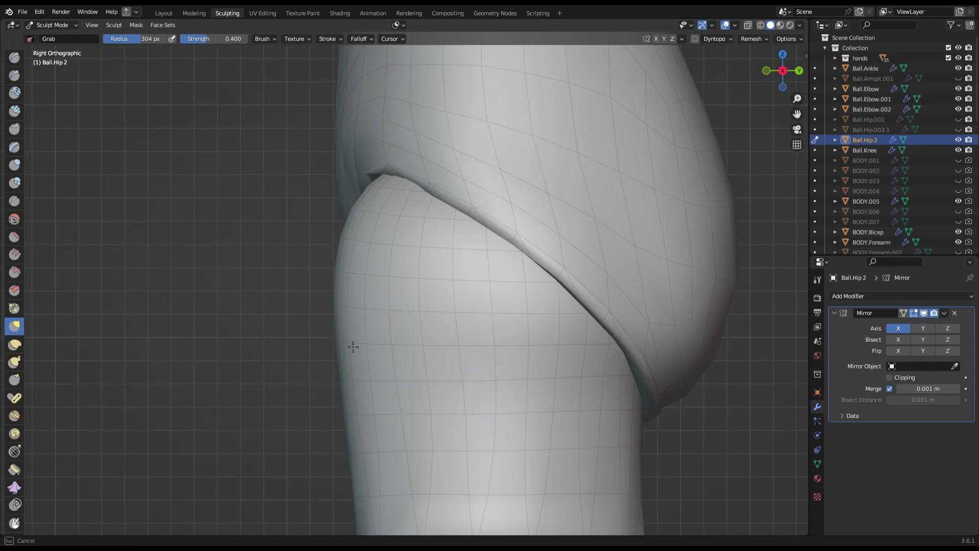
left_click(766, 71)
scroll(390, 359, "up", 3)
key("ctrl+s")
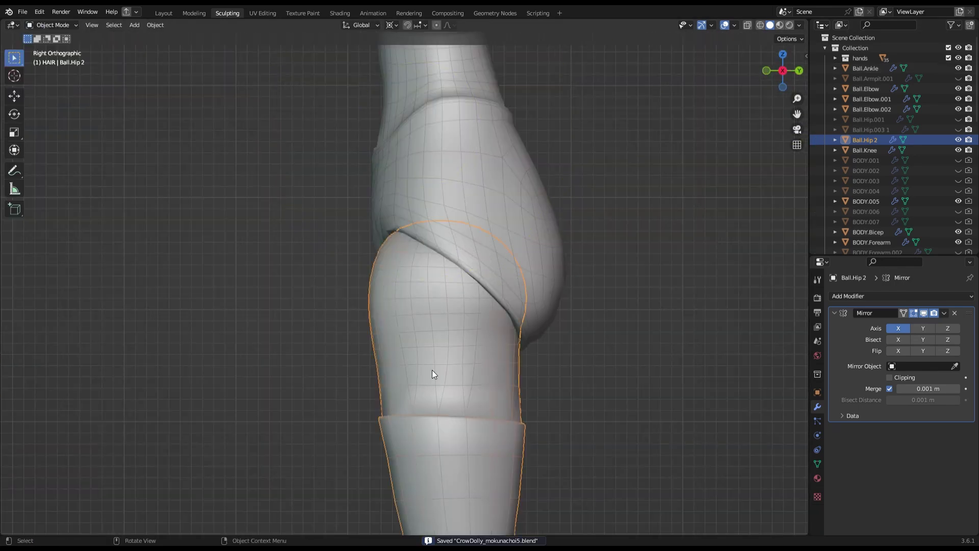
scroll(432, 371, "down", 5)
Switch to sculpting the briefs BODY.005.
left_click(866, 201)
left_click(51, 25)
left_click(55, 57)
scroll(401, 234, "up", 5)
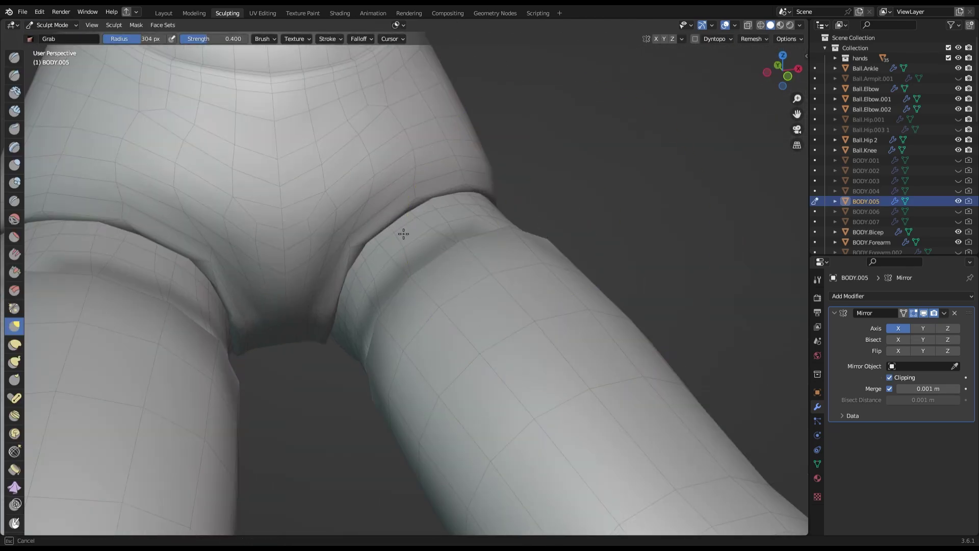
scroll(402, 234, "down", 5)
Grab-sculpt the hip ball, undo the thigh bend, and enter Edit Mode on Ball.Hip 2.
left_click(51, 25)
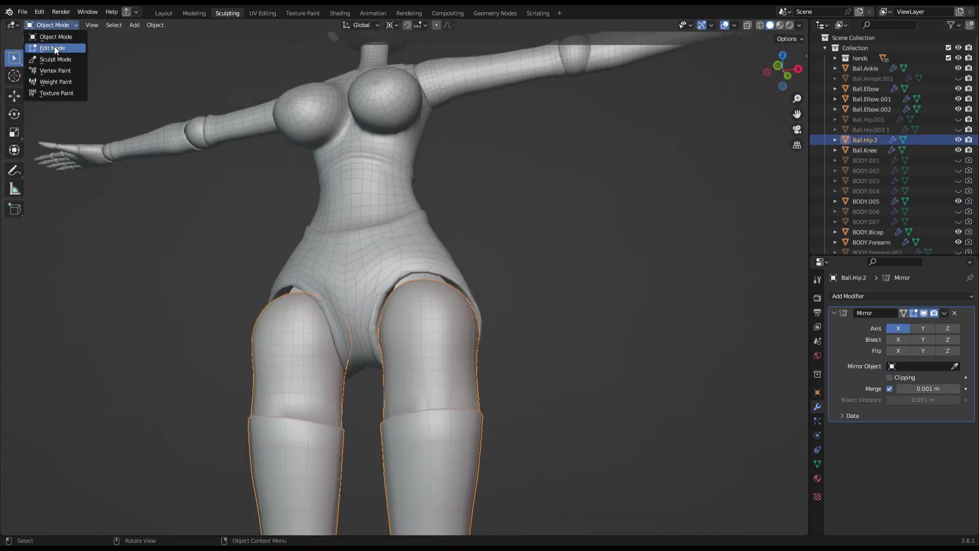
left_click(55, 59)
scroll(449, 273, "down", 3)
key("KP_3")
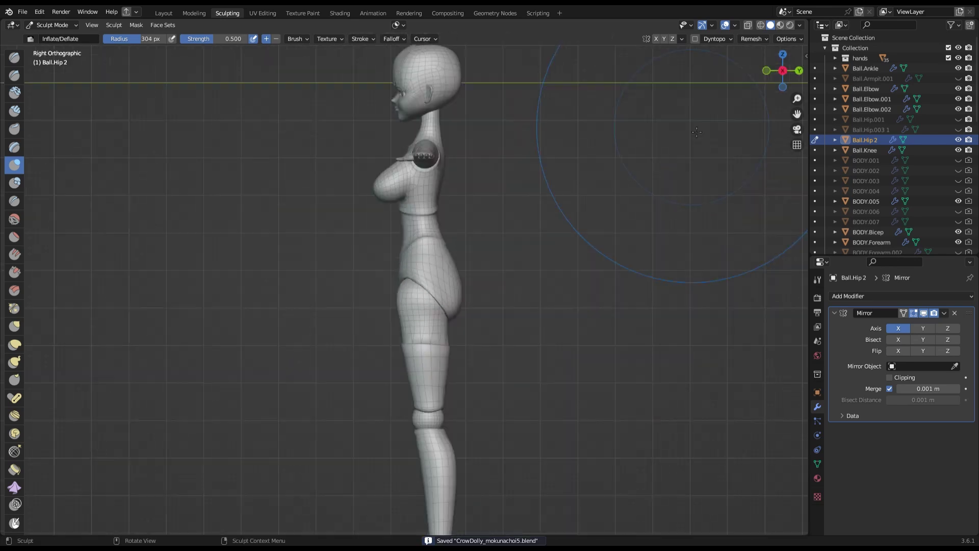
key("g")
scroll(390, 347, "up", 6)
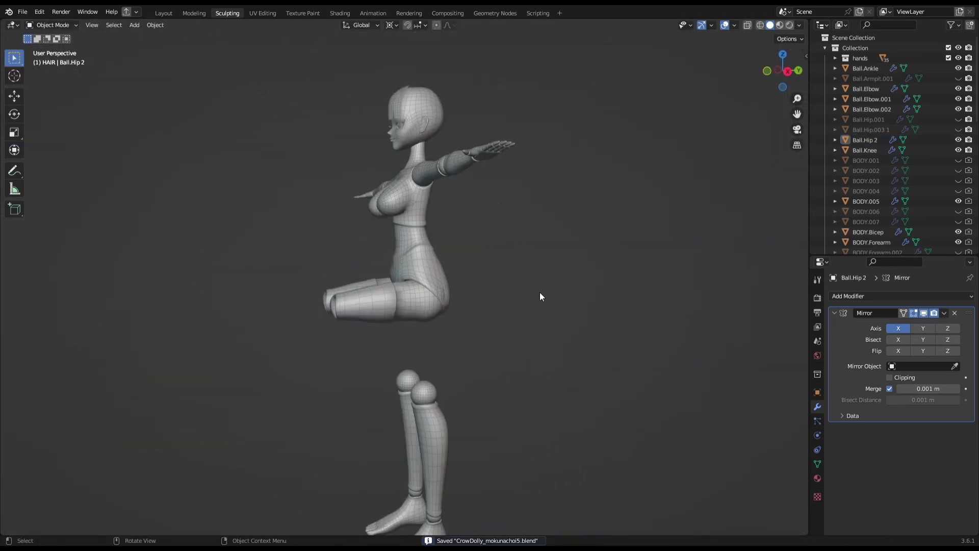
key("ctrl+z")
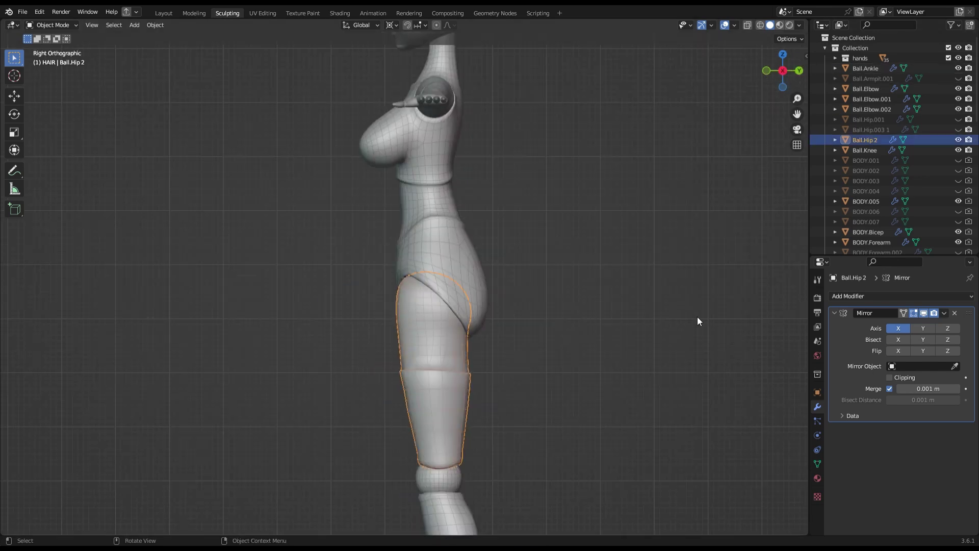
key("Tab")
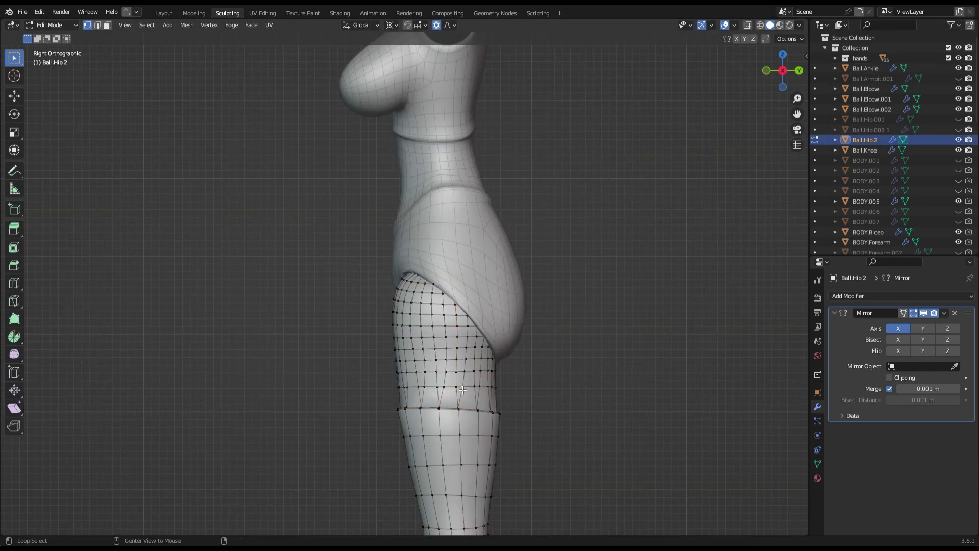
Select and remove a band of faces around the thigh to split the leg.
left_click(505, 360, "shift")
key("alt+z")
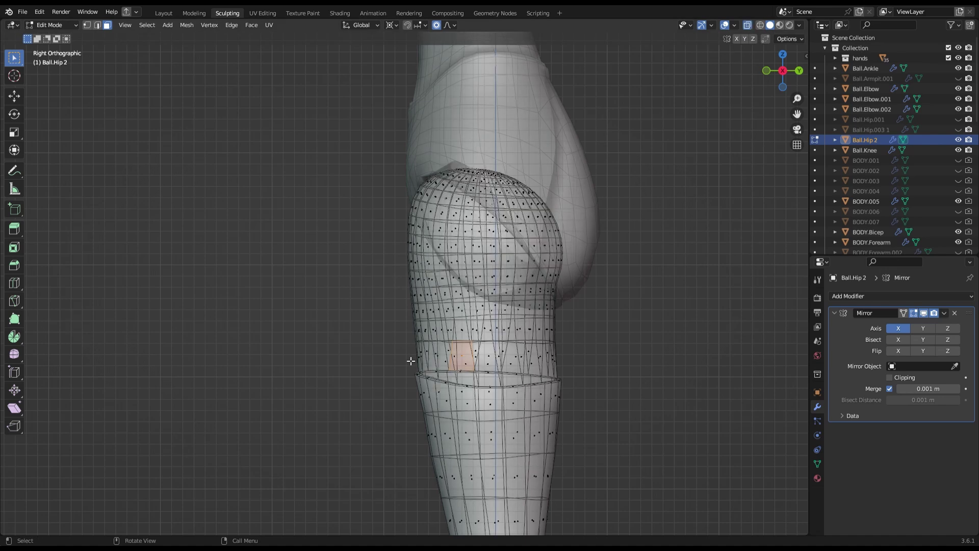
left_click_drag(539, 375, 540, 374)
key("alt+z")
key("h")
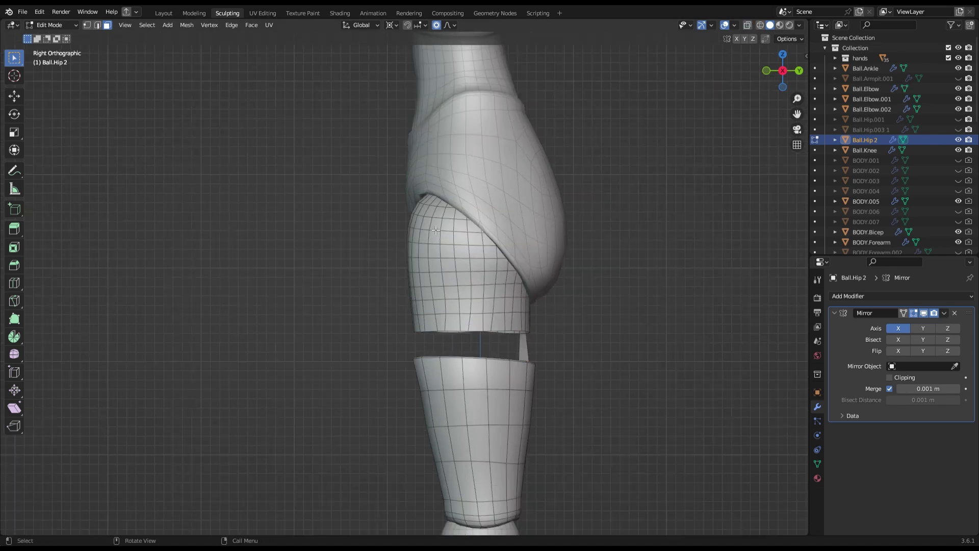
scroll(304, 205, "up", 2)
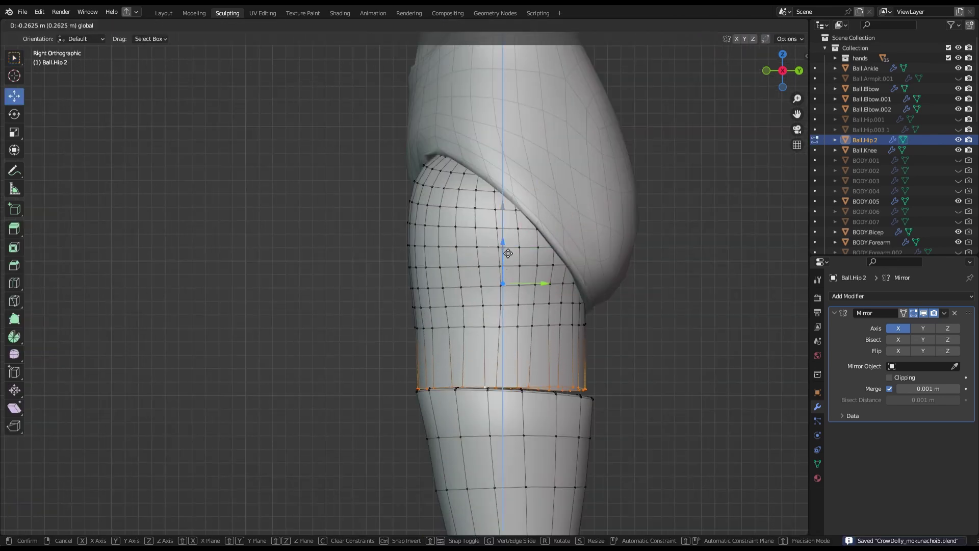
left_click(509, 253)
Change the pivot point and shift the bottom edge loop sideways in front view.
left_click(395, 25)
left_click(411, 67)
left_click_drag(782, 70, 782, 75)
left_click(783, 75)
left_click_drag(468, 394, 468, 401)
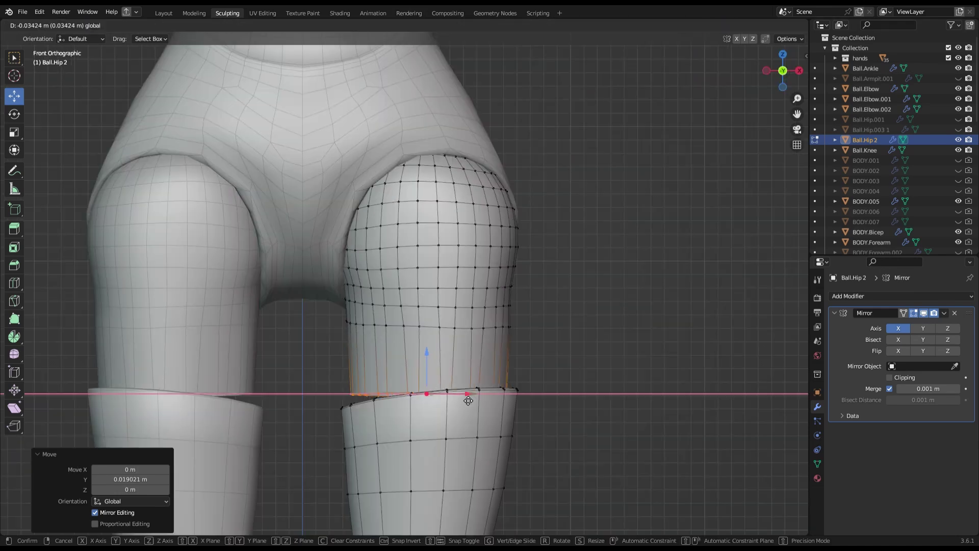
left_click(468, 400)
Leave Edit Mode, return to the side view, and save the file.
middle_click_drag(468, 400, 568, 400)
key("Tab")
scroll(569, 332, "down", 4)
key("KP_3")
key("ctrl+s")
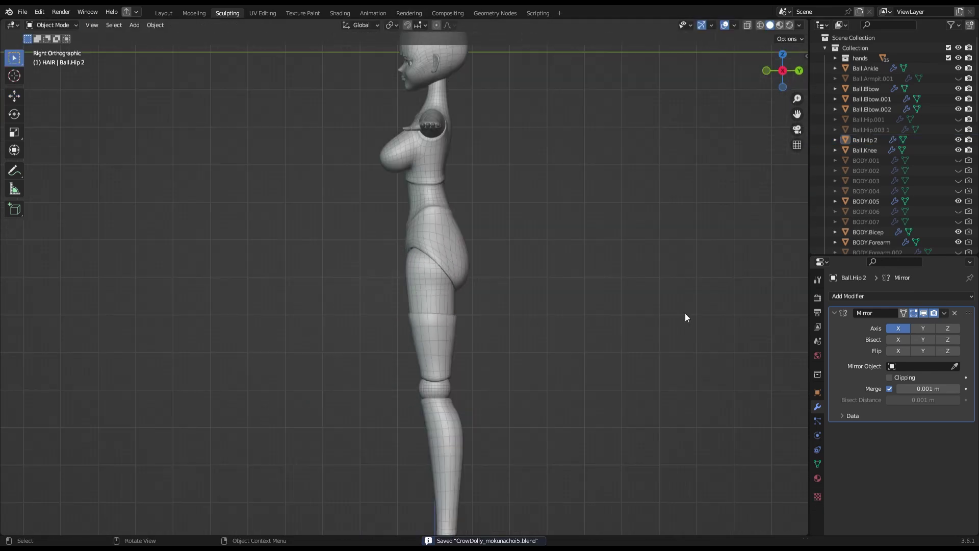
Separate the lower leg part into its own object, Ball.Hip 2.001.
key("Tab")
scroll(685, 313, "up", 4)
key("l")
right_click(670, 349)
left_click(739, 479)
left_click_drag(355, 288, 667, 421)
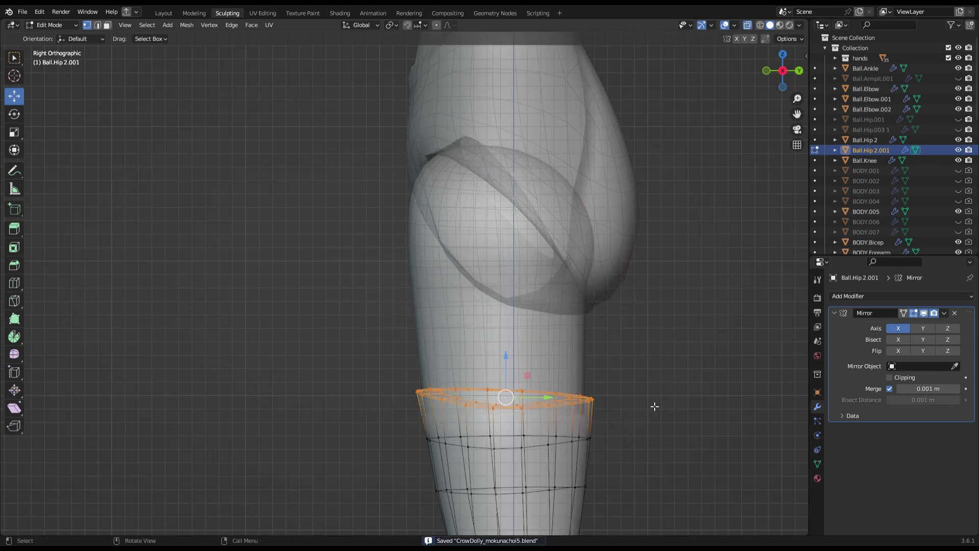
Shift the lower part's top edge loop along X with proportional editing.
key("Tab")
scroll(605, 408, "down", 3)
key("Tab")
mouse_move(582, 292)
middle_mouse_down()
mouse_move(442, 366)
mouse_move(449, 352)
mouse_move(420, 349)
mouse_move(547, 386)
middle_mouse_up()
key("o")
key("g")
key("x")
left_click(439, 352)
Save, then scale an edge loop on the hip ball mesh.
key("Tab")
key("KP_1")
key("ctrl+s")
scroll(436, 330, "up", 3)
key("s")
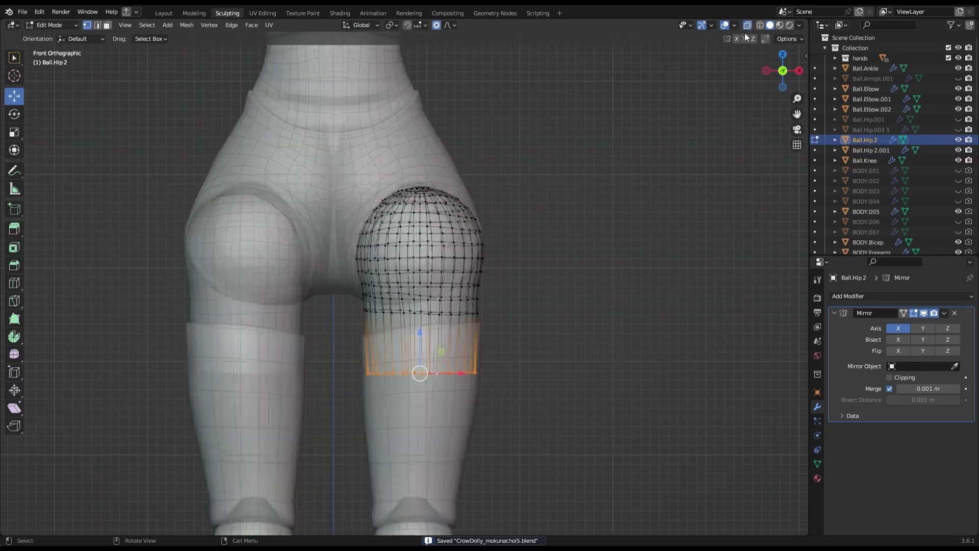
left_click(603, 341)
key("KP_3")
key("Tab")
Try rotating the thigh piece to bend the leg, then cancel and undo.
middle_click_drag(654, 170, 488, 221)
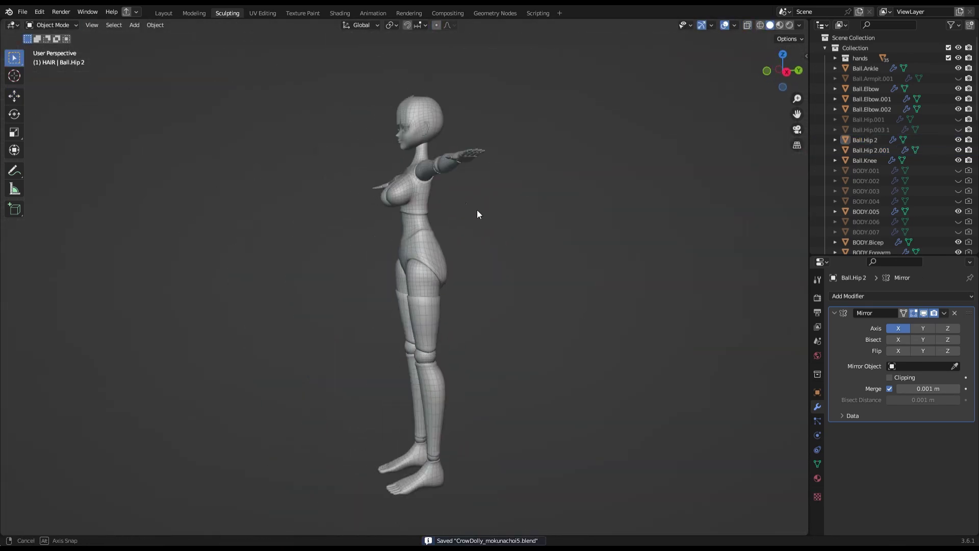
key("KP_3")
scroll(474, 275, "up", 5)
left_click(463, 323)
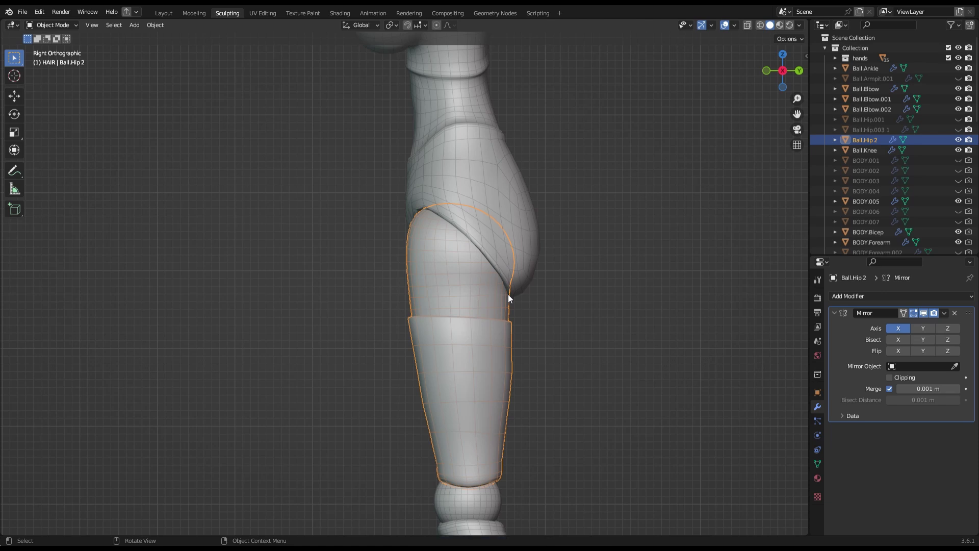
key("r")
key("Escape")
key("ctrl+s")
key("ctrl+z")
middle_click_drag(579, 331, 434, 325)
Sculpt the briefs BODY.005, examining the crotch up close.
left_click(433, 306)
left_click(51, 25)
left_click(44, 59)
scroll(449, 339, "up", 3)
scroll(569, 371, "up", 2)
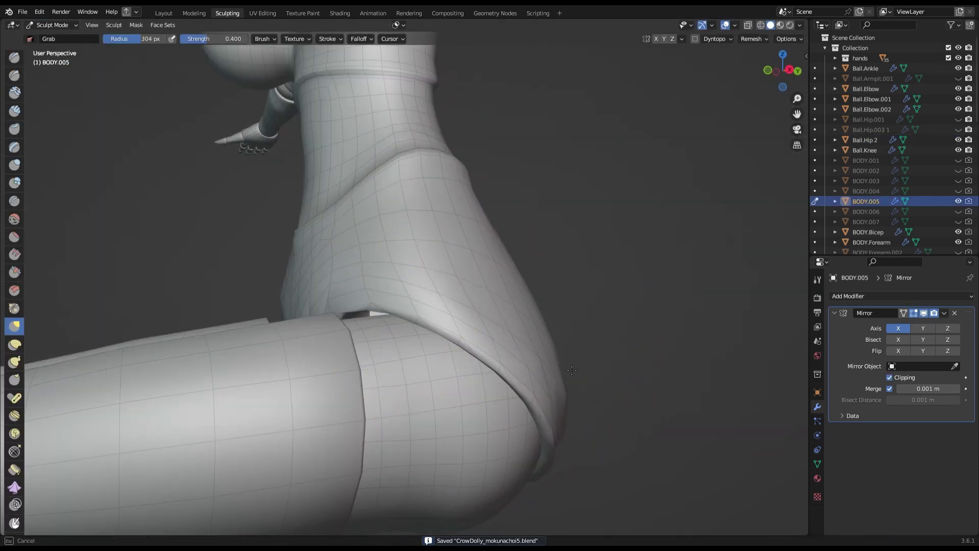
middle_click_drag(569, 370, 459, 357)
scroll(368, 394, "up", 3)
Inspect the briefs from beneath the hip joint and from the back, saving the file.
middle_click_drag(367, 394, 383, 306)
scroll(318, 380, "up", 3)
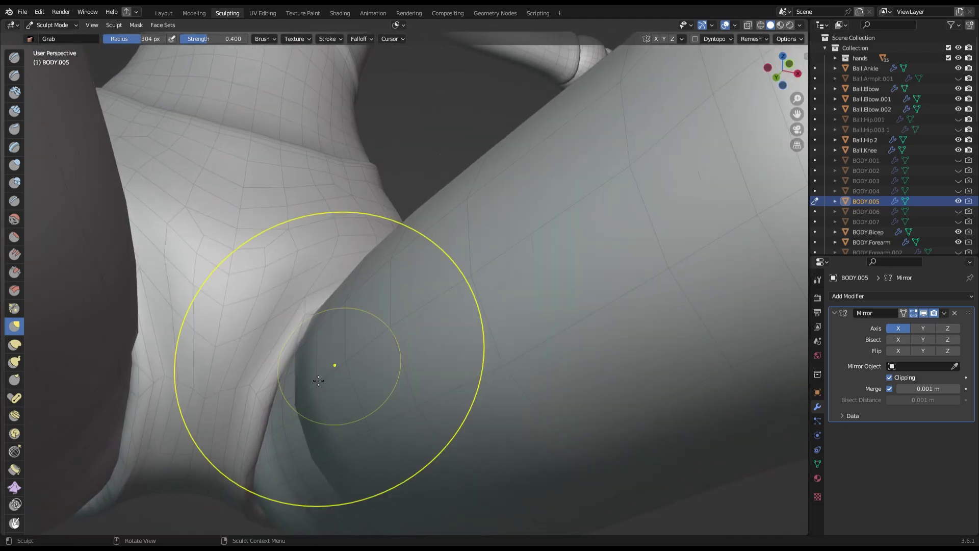
scroll(318, 381, "down", 8)
middle_click_drag(318, 381, 408, 357)
key("ctrl+KP_3")
key("ctrl+s")
left_click(768, 70)
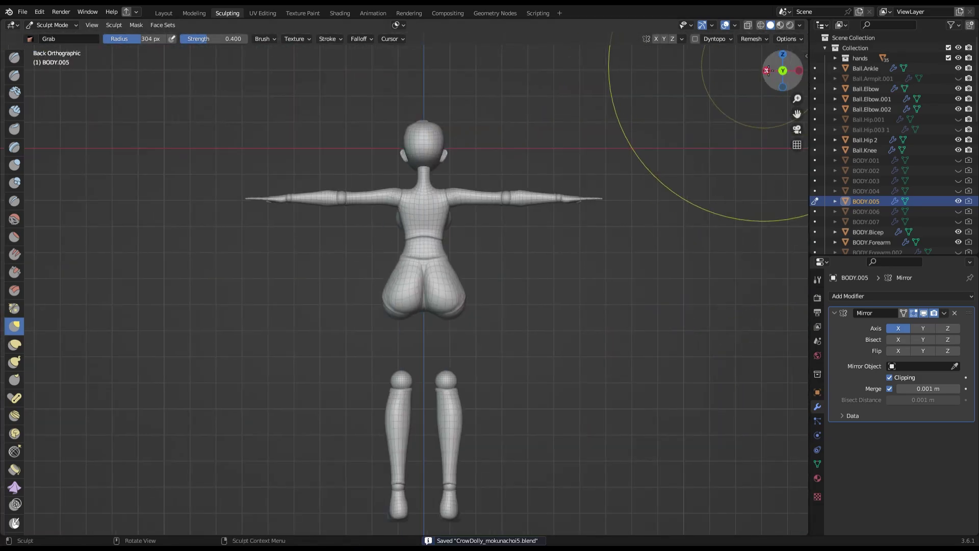
Bend the leg forward about 43° at the hip ball and check it in Right Orthographic view.
left_click(51, 25)
left_click(357, 316)
key("r")
scroll(481, 377, "up", 5)
left_click(51, 25)
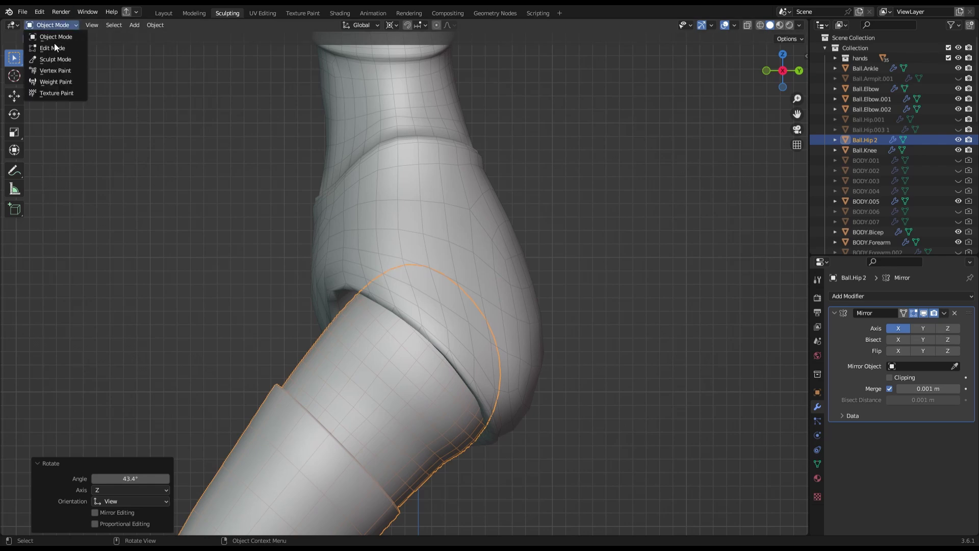
left_click(55, 60)
mouse_move(338, 306)
middle_mouse_down()
mouse_move(428, 322)
mouse_move(485, 301)
mouse_move(546, 339)
middle_mouse_up()
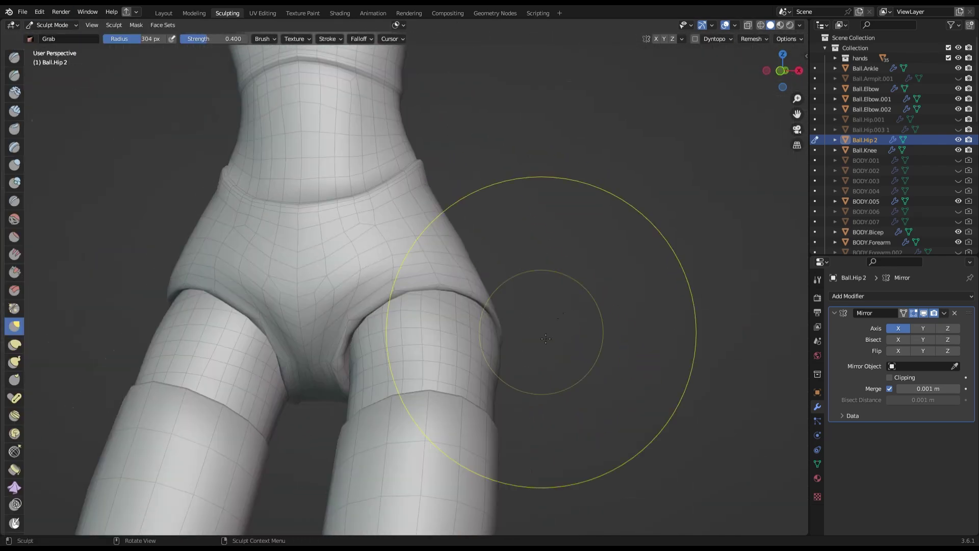
left_click(781, 70)
left_click(51, 25)
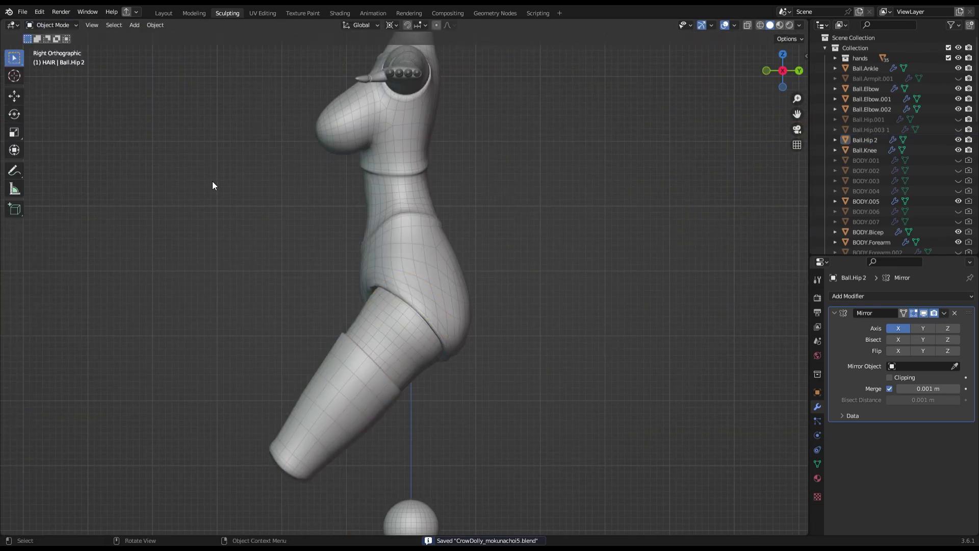
Rotate the bent leg back to rest (R -90) and check it from front and side.
left_click(378, 401)
key("r")
scroll(631, 316, "down", 4)
key("KP_1")
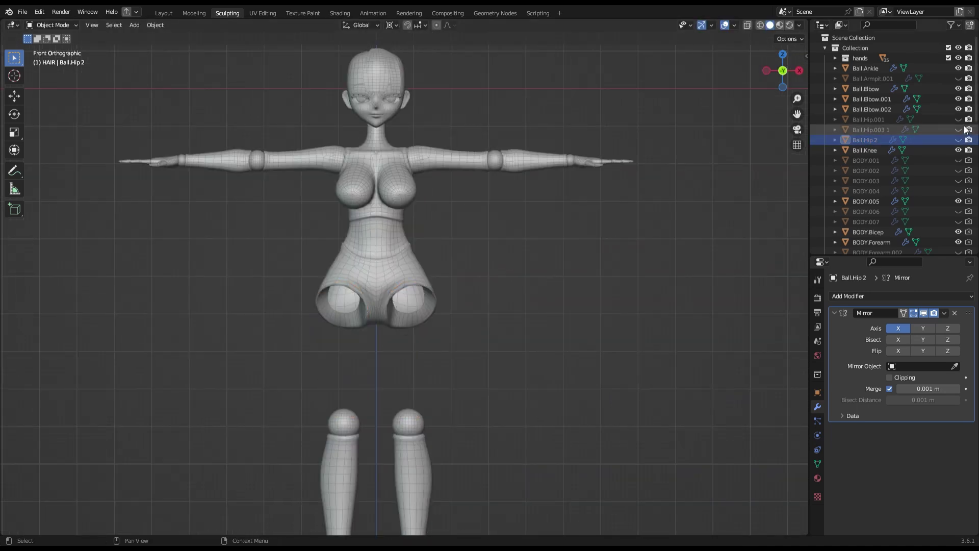
left_click(959, 129)
key("KP_3")
scroll(393, 336, "up", 3)
left_click(393, 336)
type("r-90")
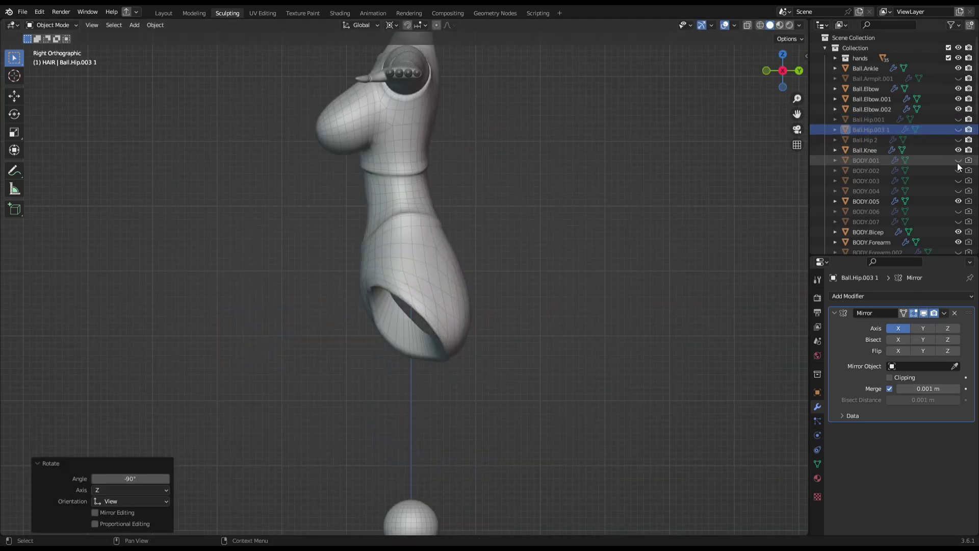
Delete the unused BODY.001 object and hide Ball.Hip 2 and BODY.Thigh.001.
left_click(957, 163)
key("Delete")
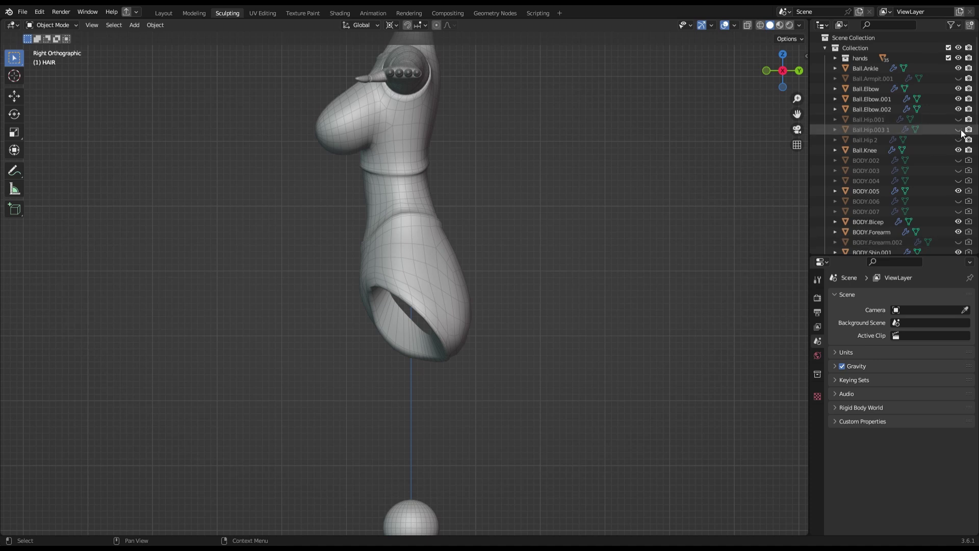
scroll(962, 133, "down", 2)
left_click(959, 221)
left_click(959, 99)
left_click(874, 222)
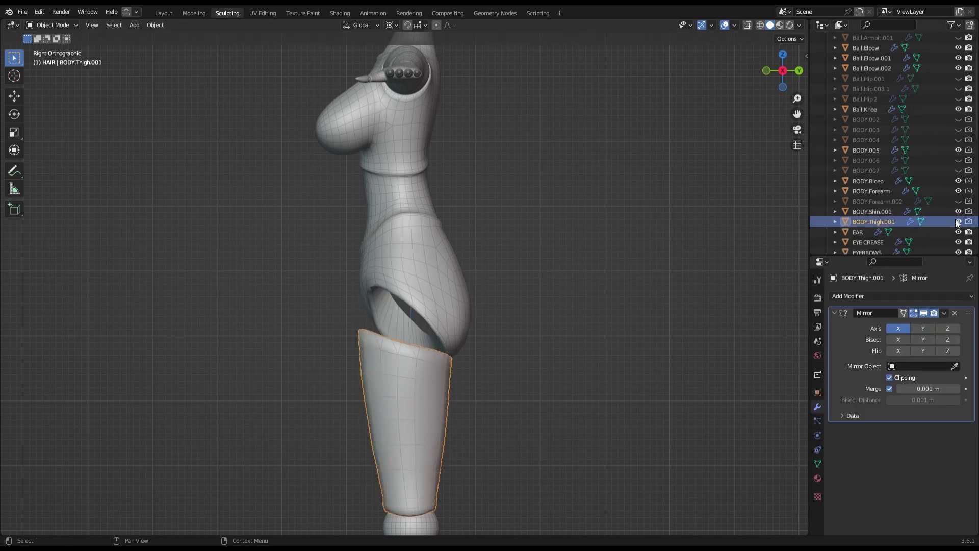
left_click(959, 222)
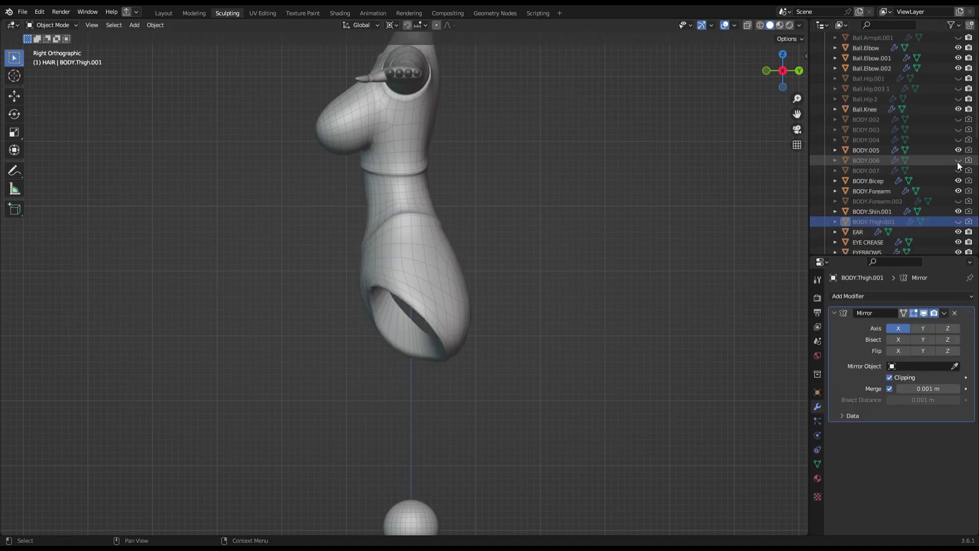
Rename BODY.005 to 'main' and hide it.
left_click(884, 174)
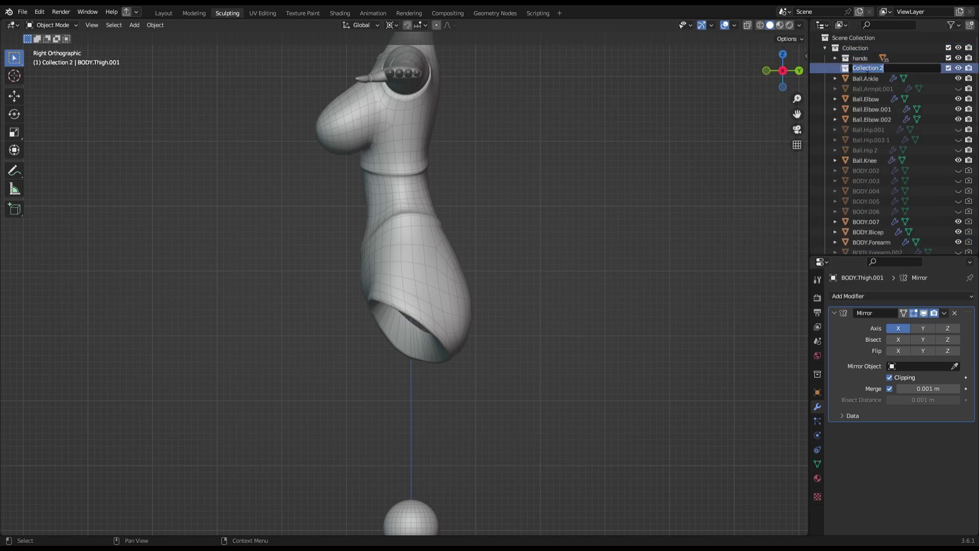
middle_click_drag(771, 78, 555, 251)
scroll(894, 197, "down", 1)
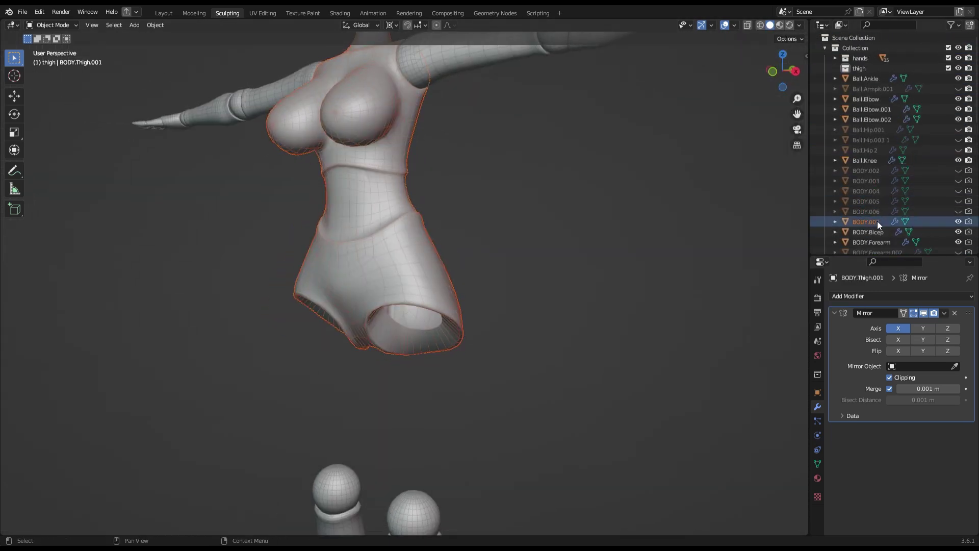
scroll(893, 178, "down", 3)
double_click(868, 137)
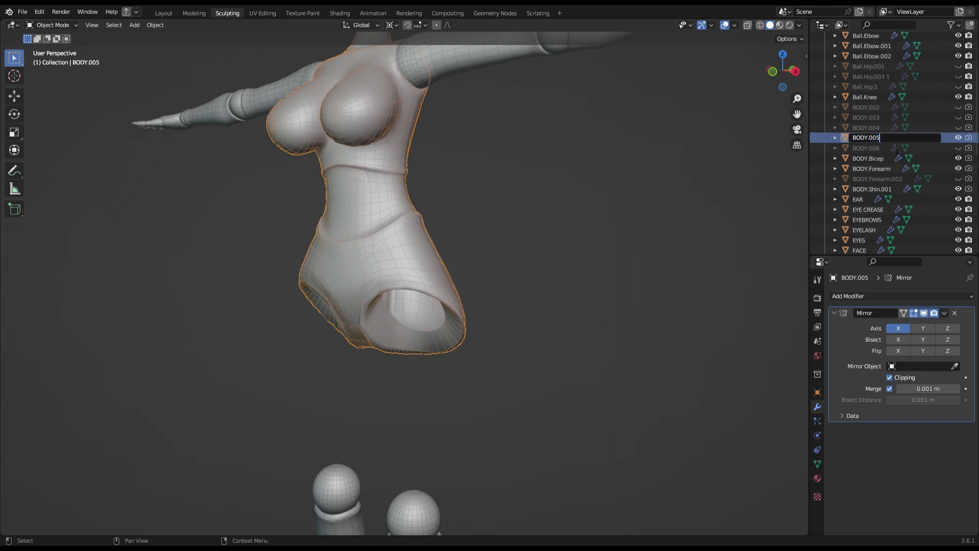
type("main")
left_click(958, 138)
scroll(918, 153, "up", 4)
Duplicate the Ball.Hip.001 hip balls as a backup and save the file.
left_click(774, 51)
scroll(883, 107, "up", 3)
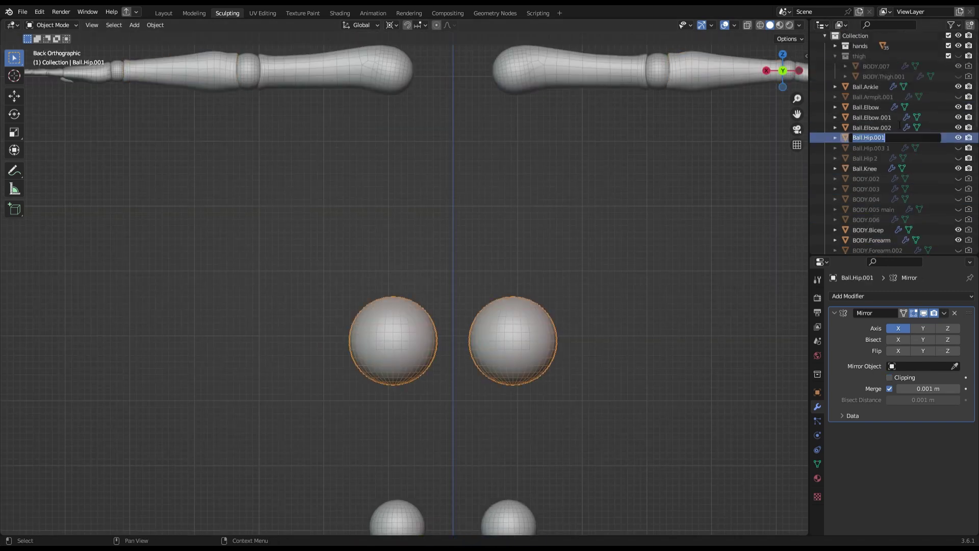
key("shift+d")
key("Escape")
key("KP_3")
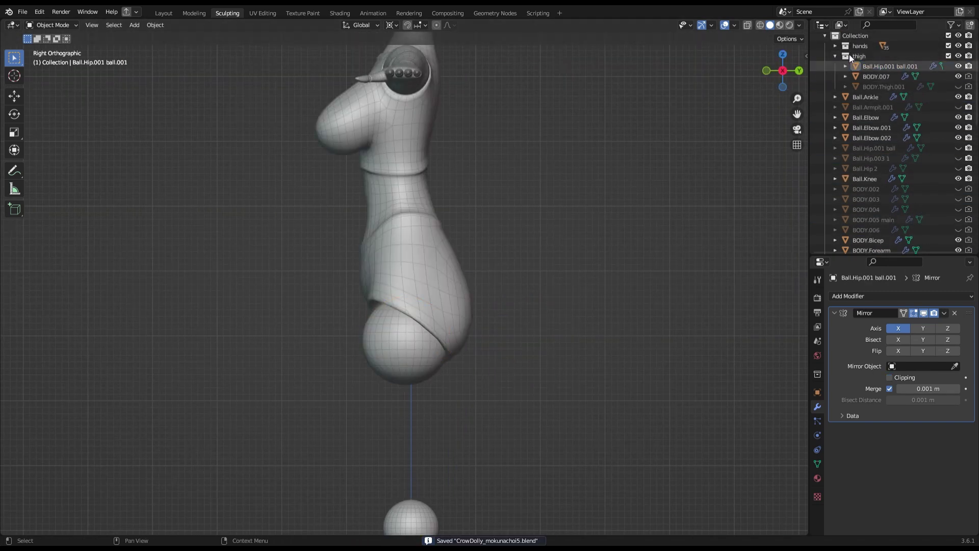
key("ctrl+s")
key("KP_1")
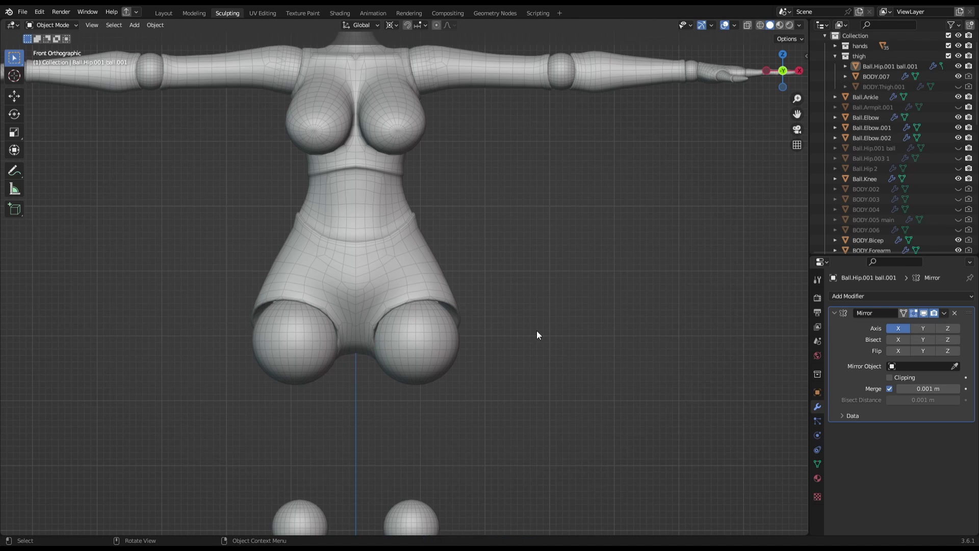
key("ctrl+z")
key("KP_3")
Duplicate BODY.Thigh.001, hide the backup copy, and begin editing the thigh's top edge loop.
left_click(441, 283)
left_click(442, 395)
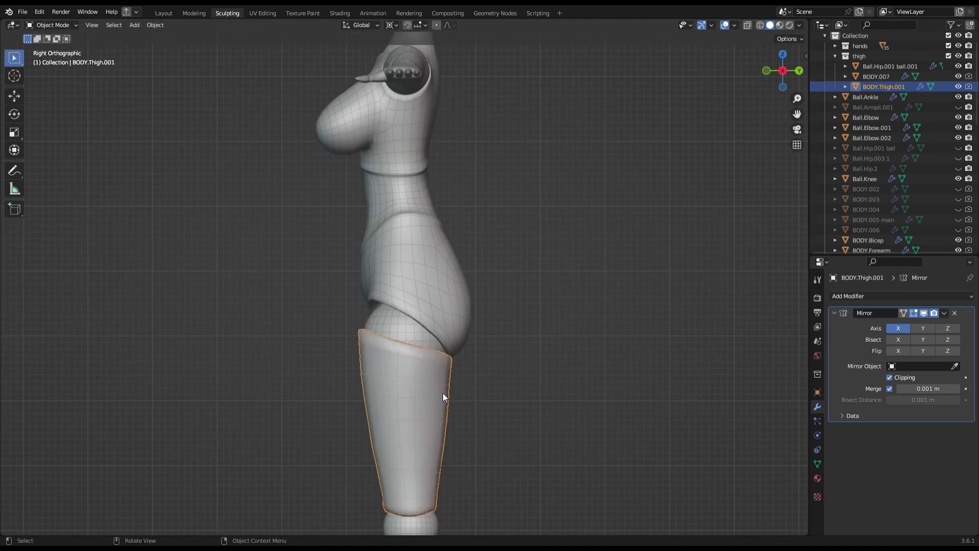
key("shift+d")
key("Escape")
key("h")
left_click(404, 380)
key("Tab")
left_click(404, 378, "alt")
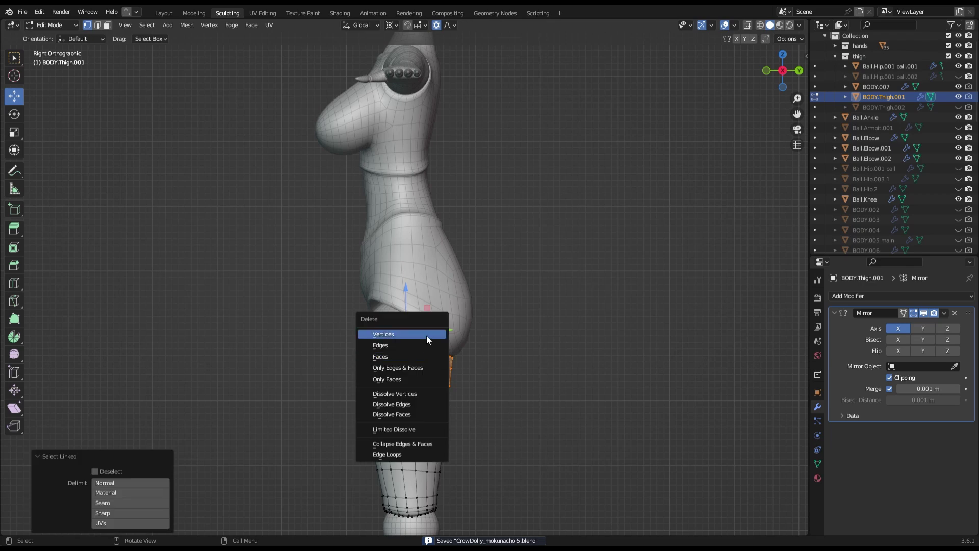
Move the briefs' leg-edge vertices with proportional editing and bevel the selected edges.
middle_click_drag(542, 322, 357, 383)
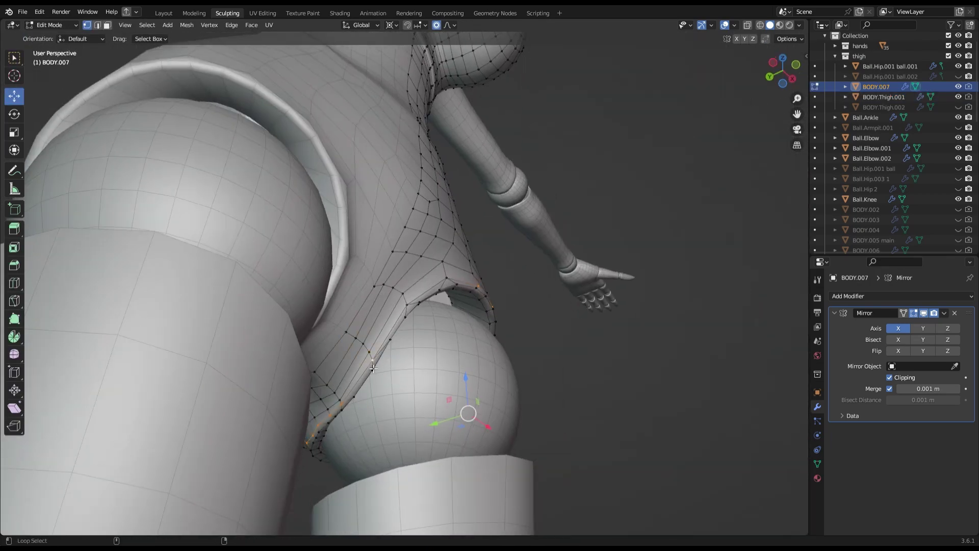
middle_click_drag(373, 368, 519, 331)
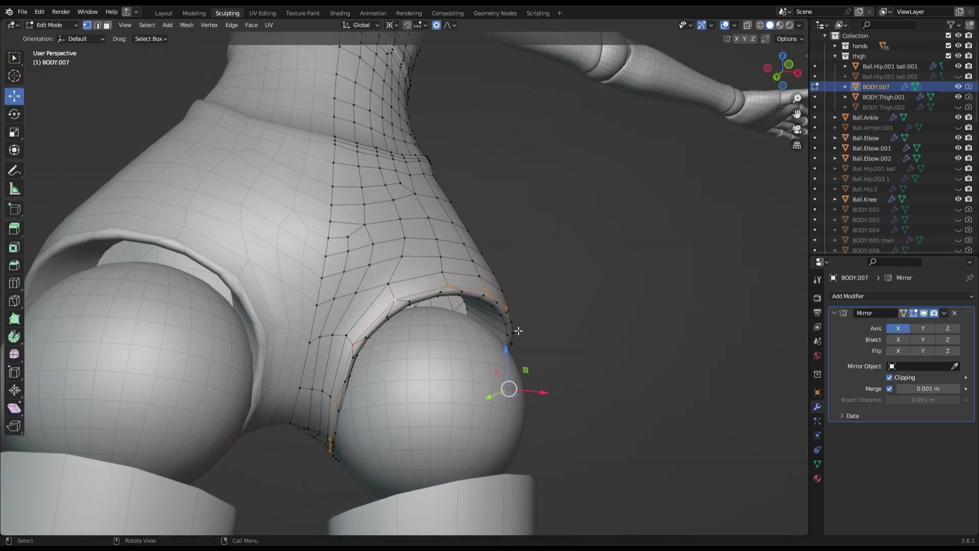
key("KP_1")
key("ctrl+s")
mouse_move(373, 392)
middle_mouse_down()
mouse_move(555, 341)
mouse_move(618, 363)
mouse_move(626, 381)
middle_mouse_up()
key("g")
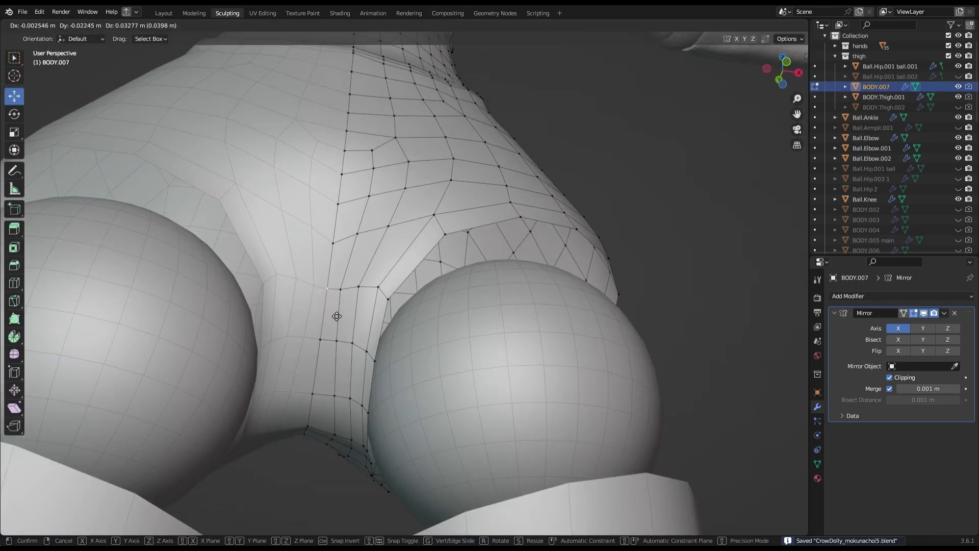
left_click(337, 316)
left_click_drag(295, 271, 390, 315)
left_click(515, 254)
scroll(515, 254, "down", 5)
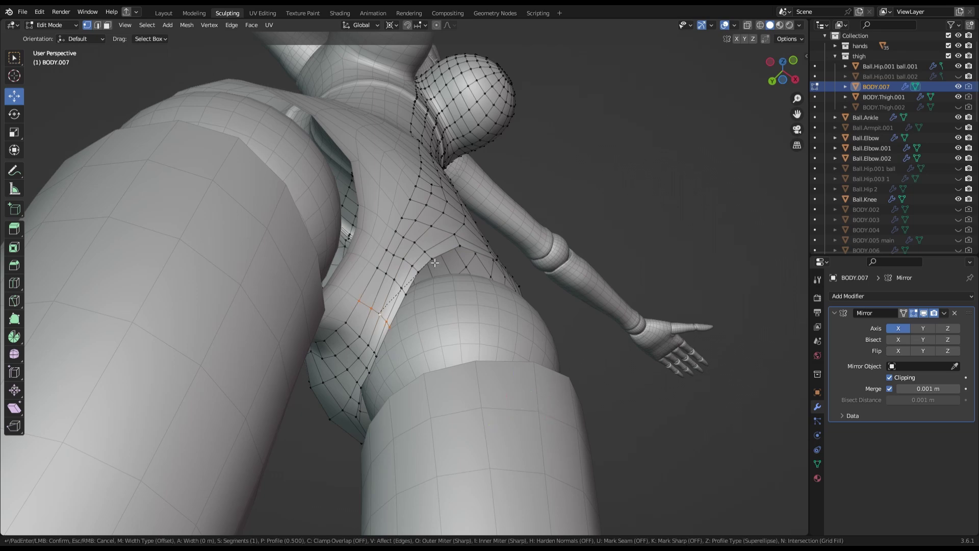
key("Tab")
key("ctrl+s")
Add the first Knife cuts running from the briefs' leg opening.
key("Tab")
middle_click_drag(398, 253, 397, 293)
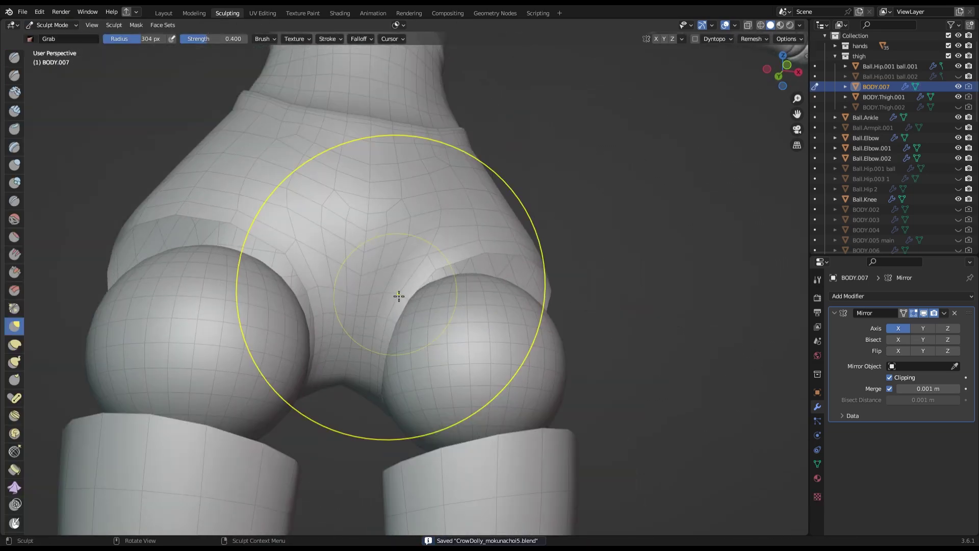
scroll(485, 356, "down", 2)
scroll(426, 208, "up", 3)
key("k")
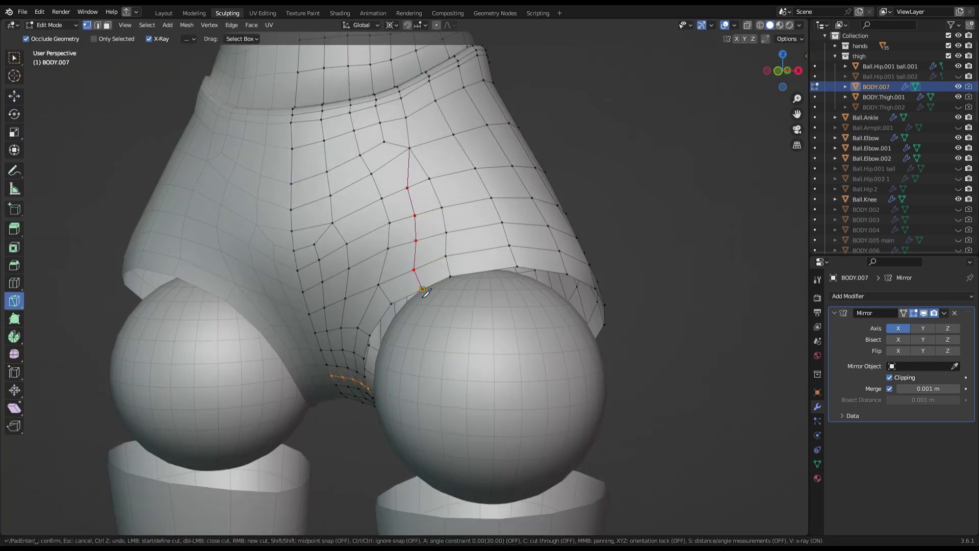
key("Return")
middle_click_drag(426, 292, 431, 173)
left_click(429, 171)
key("Return")
mouse_move(461, 274)
middle_mouse_down()
mouse_move(426, 172)
mouse_move(469, 141)
middle_mouse_up()
left_click(468, 141)
key("Return")
Add more Knife cuts around the side and rear of the leg opening.
middle_click_drag(476, 312, 429, 333)
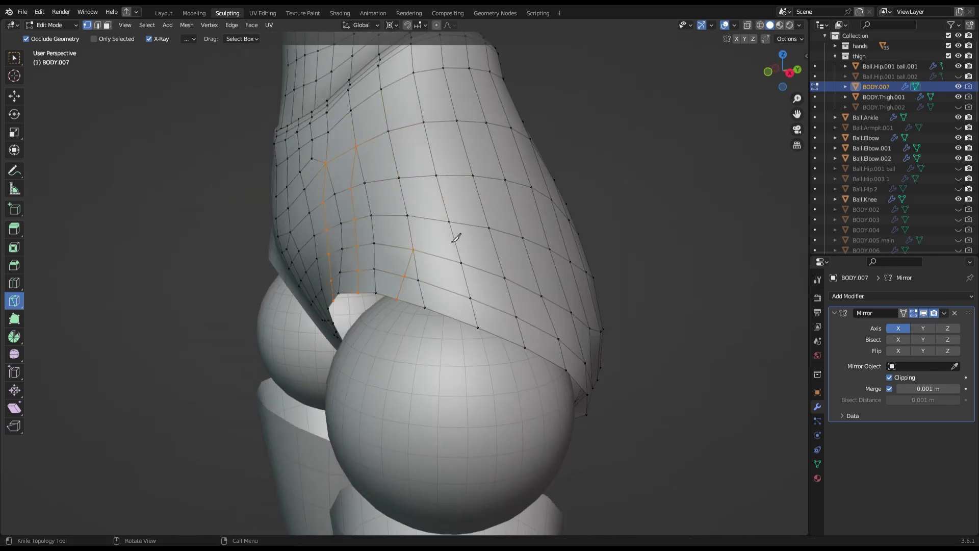
middle_click_drag(455, 238, 469, 308)
middle_click_drag(449, 341, 421, 270)
left_click(421, 271)
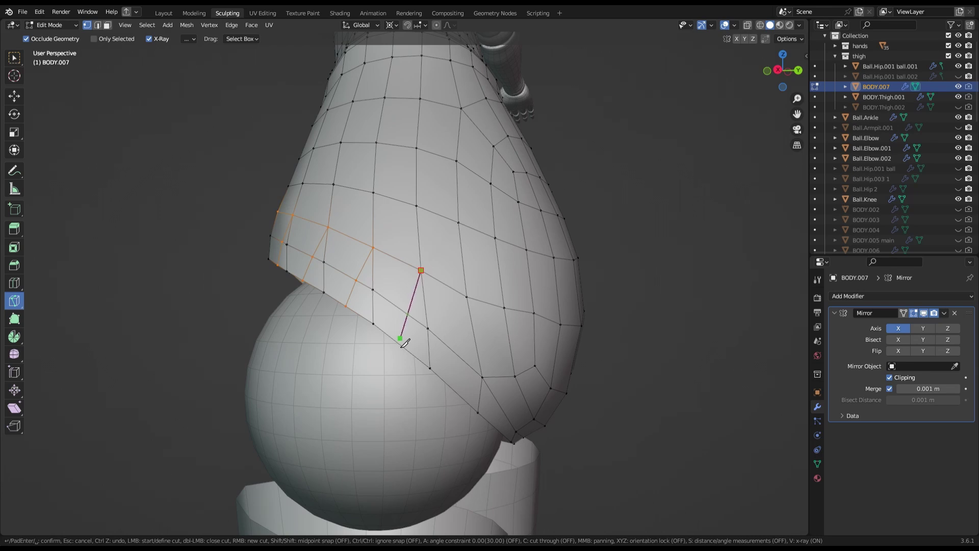
left_click(453, 389)
key("Return")
middle_click_drag(453, 389, 394, 282)
middle_click_drag(332, 329, 335, 262)
left_click(336, 261)
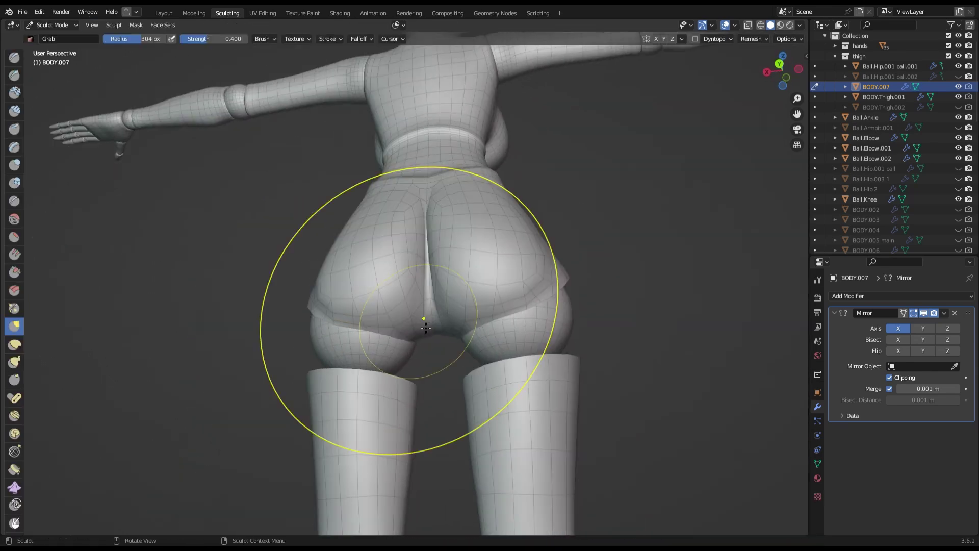
mouse_move(372, 323)
middle_mouse_down()
mouse_move(411, 324)
mouse_move(483, 269)
middle_mouse_up()
Save and inspect the new briefs edge cuts from front and side.
key("ctrl+s")
mouse_move(699, 121)
middle_mouse_down()
mouse_move(561, 204)
mouse_move(438, 299)
mouse_move(350, 323)
mouse_move(408, 331)
mouse_move(441, 361)
middle_mouse_up()
scroll(350, 323, "down", 3)
scroll(440, 362, "up", 3)
scroll(325, 320, "down", 1)
mouse_move(722, 87)
middle_mouse_down("alt")
mouse_move(418, 295)
mouse_move(634, 229)
middle_mouse_up("alt")
scroll(366, 311, "up", 3)
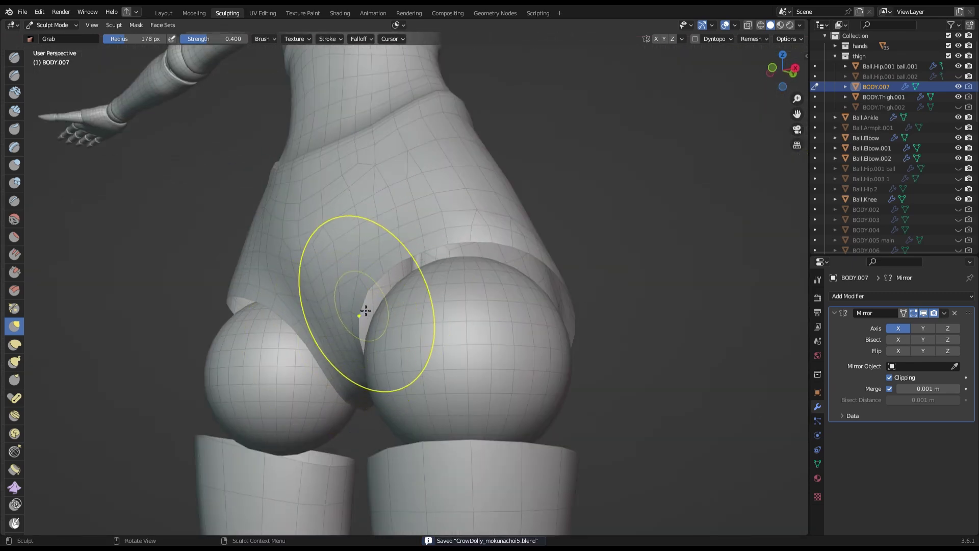
scroll(470, 285, "down", 1)
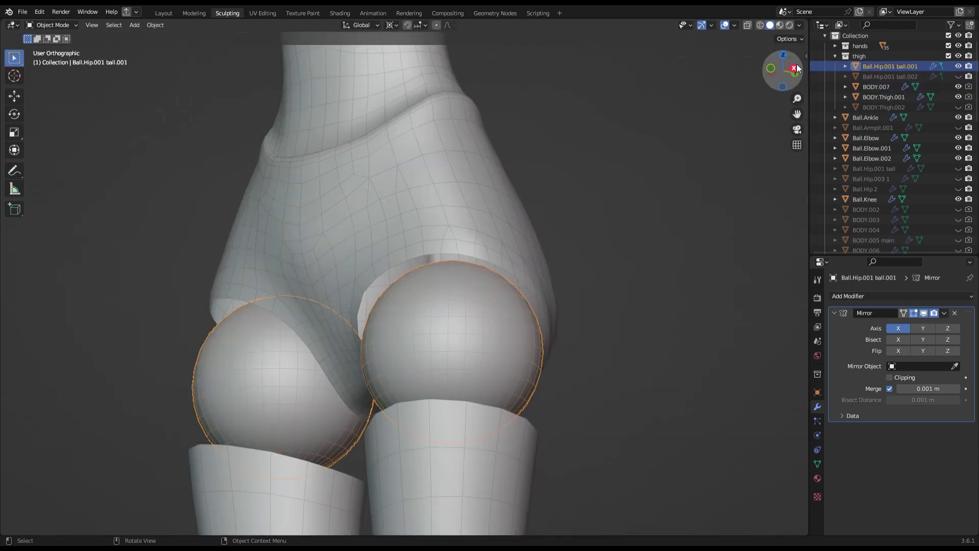
middle_click_drag(471, 285, 561, 306, "alt")
Try rotating the hip ball and leg, then undo the rotation and save.
left_click(408, 459, "shift")
key("ctrl+s")
right_click(584, 359)
key("w")
key("r")
left_click(527, 403)
scroll(528, 403, "up", 2)
key("ctrl+z")
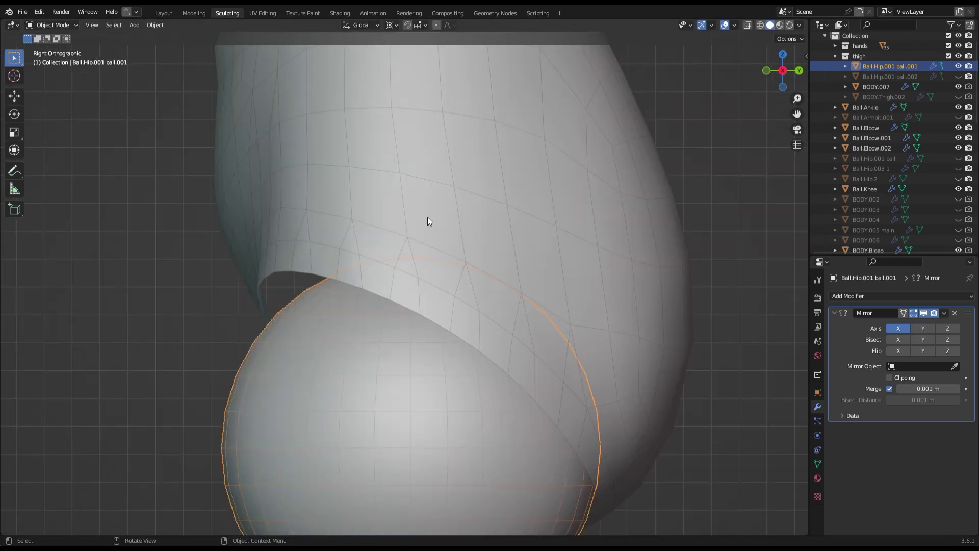
key("r")
key("Escape")
scroll(422, 297, "down", 2)
key("ctrl+s")
Bend the leg 90° at the hip (R 90) to test the briefs fit.
left_click(418, 253)
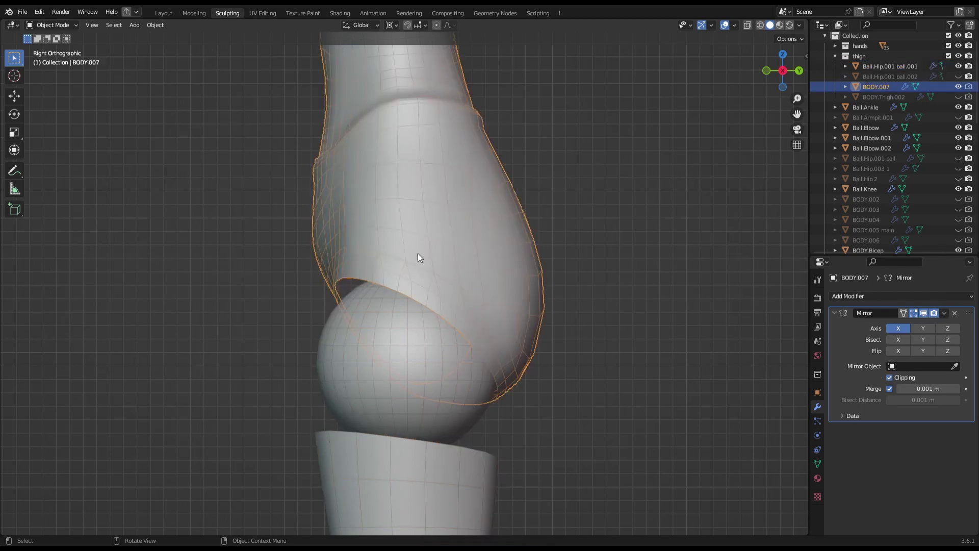
left_click(388, 357)
type("r90")
key("Return")
mouse_move(387, 368)
middle_mouse_down()
mouse_move(368, 397)
mouse_move(558, 308)
middle_mouse_up()
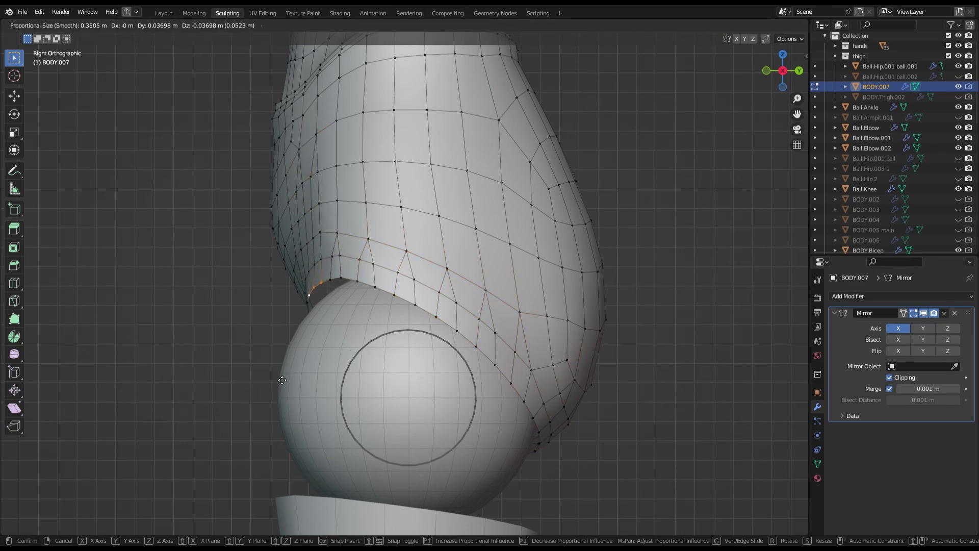
Grab-sculpt the briefs' lower edge over the hip ball, checking front, side and rear views.
left_click(282, 380)
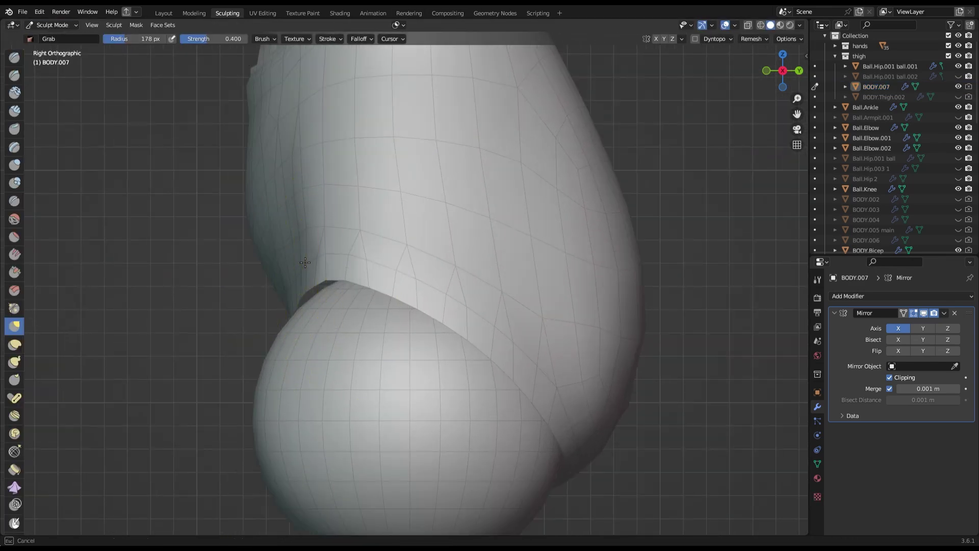
key("ctrl+s")
scroll(315, 235, "down", 5)
left_click(766, 70)
scroll(529, 248, "up", 3)
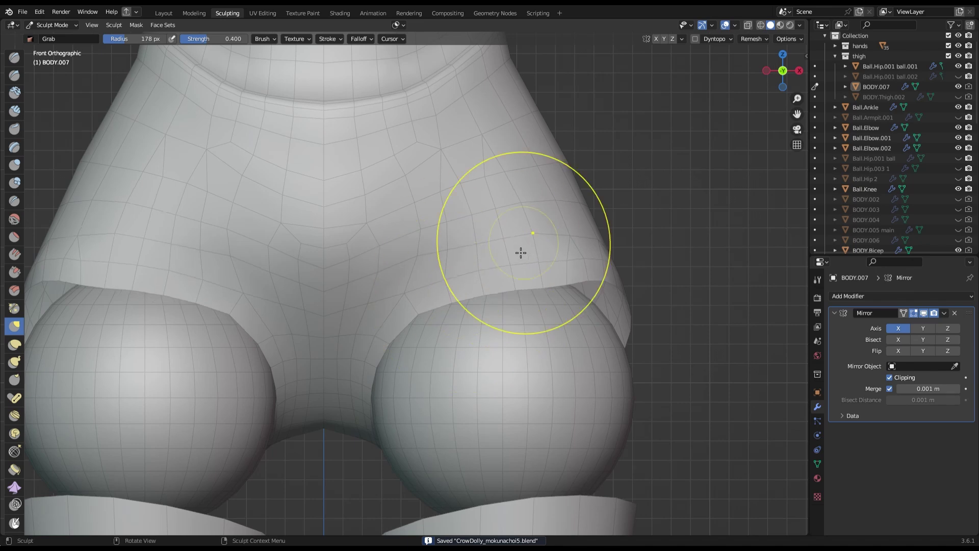
key("ctrl+s")
scroll(621, 301, "down", 5)
left_click(800, 70)
scroll(416, 309, "up", 4)
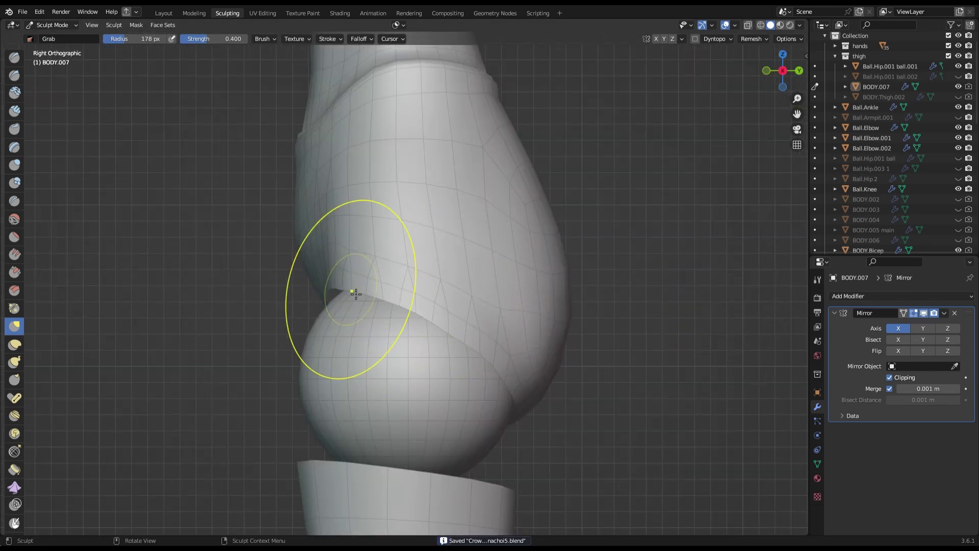
scroll(389, 298, "down", 4)
middle_click_drag(711, 98, 406, 255)
scroll(407, 255, "up", 4)
mouse_move(461, 229)
middle_mouse_down()
mouse_move(603, 301)
mouse_move(463, 302)
mouse_move(406, 265)
middle_mouse_up()
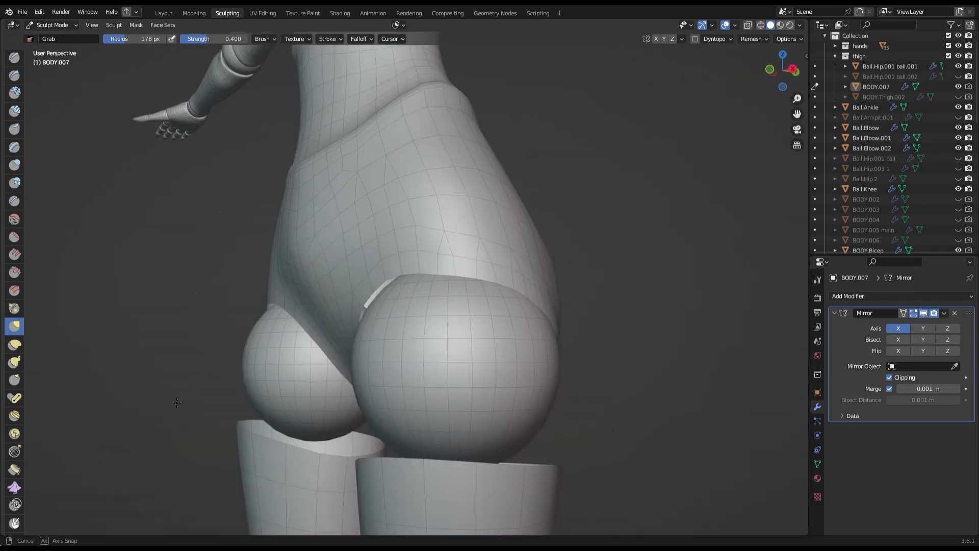
middle_click_drag(407, 265, 588, 162)
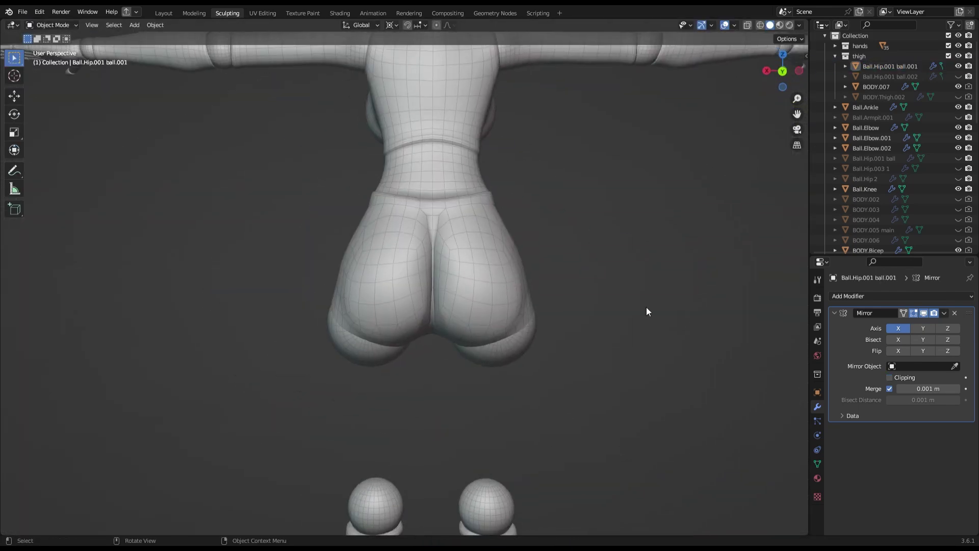
Straighten the leg back to vertical and enable X-ray on the briefs mesh.
left_click(458, 221)
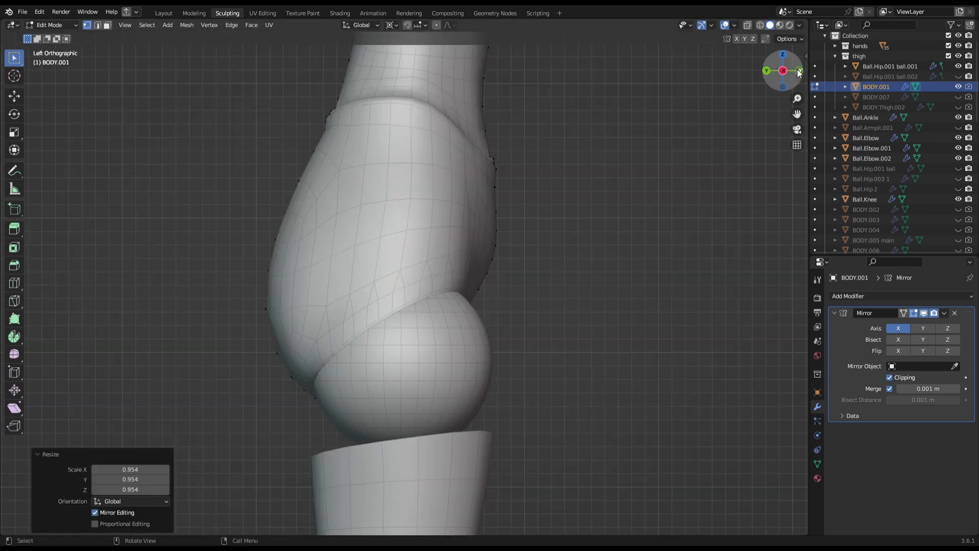
scroll(441, 279, "up", 3)
key("alt+z")
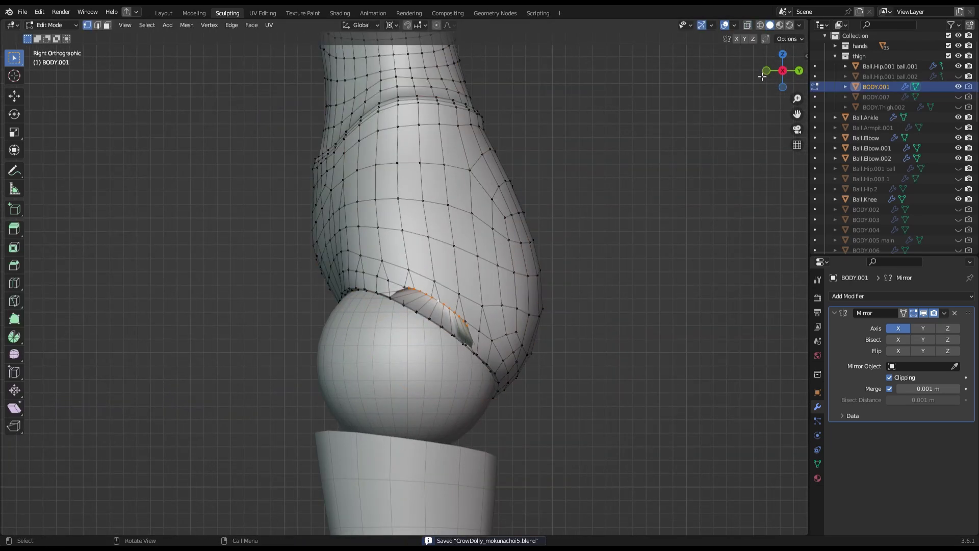
left_click(767, 71)
scroll(510, 204, "down", 5)
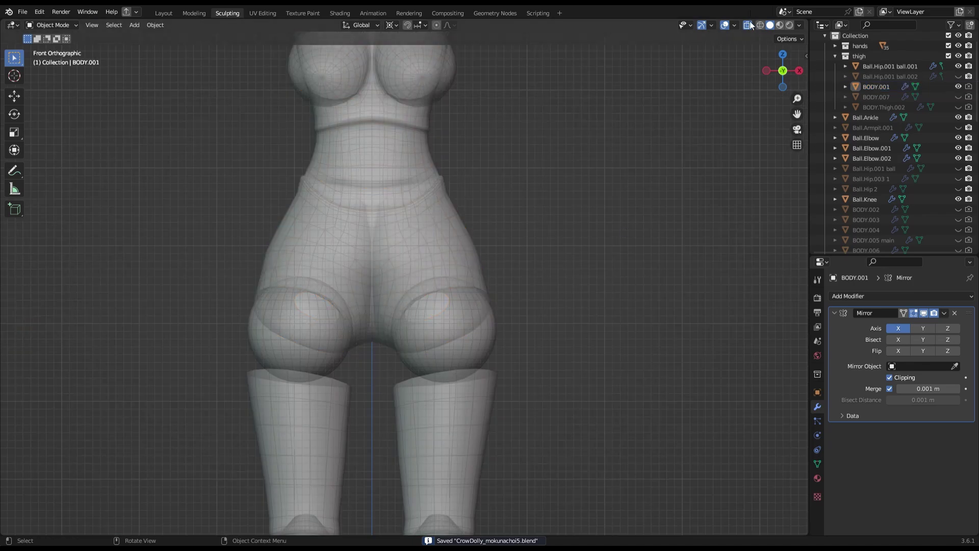
middle_click_drag(511, 204, 532, 164)
scroll(499, 173, "up", 3)
Scale the leg-opening loop to 0.798, move it over the ball, and refine in Sculpt Mode.
key("s")
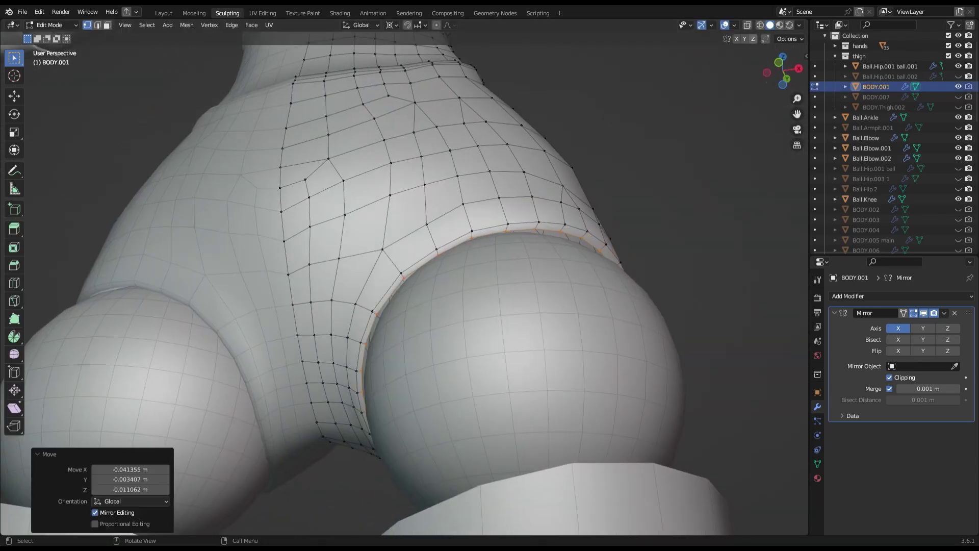
key("g")
mouse_move(639, 206)
middle_mouse_down()
mouse_move(562, 121)
mouse_move(510, 153)
middle_mouse_up()
left_click(51, 25)
left_click(49, 61)
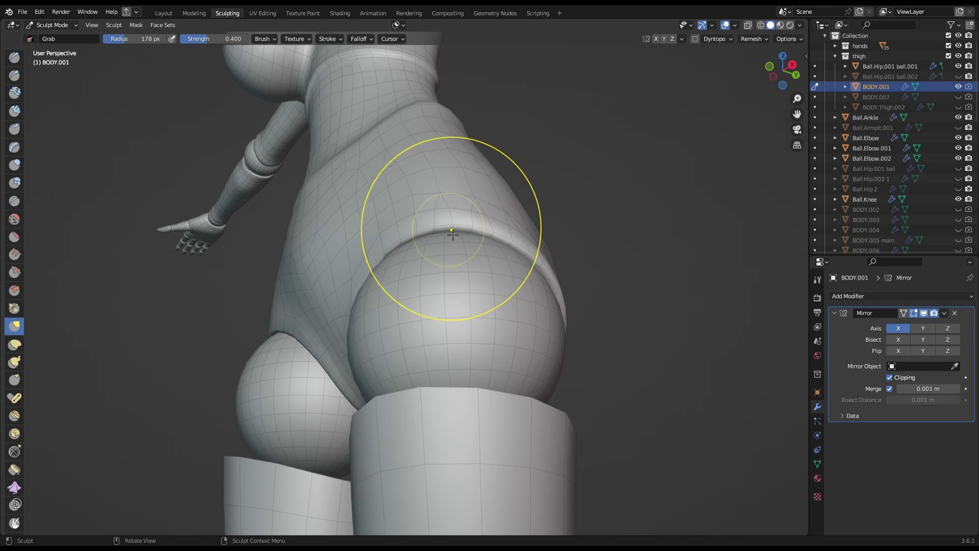
scroll(452, 234, "down", 3)
mouse_move(579, 223)
middle_mouse_down()
mouse_move(470, 306)
mouse_move(357, 306)
mouse_move(336, 326)
mouse_move(517, 384)
mouse_move(433, 377)
middle_mouse_up()
Return to Object Mode, select the hip ball and thigh, and save CrowDolly_mokunachoi5.blend.
key("ctrl+Tab")
left_click(406, 317)
key("ctrl+s")
key("KP_3")
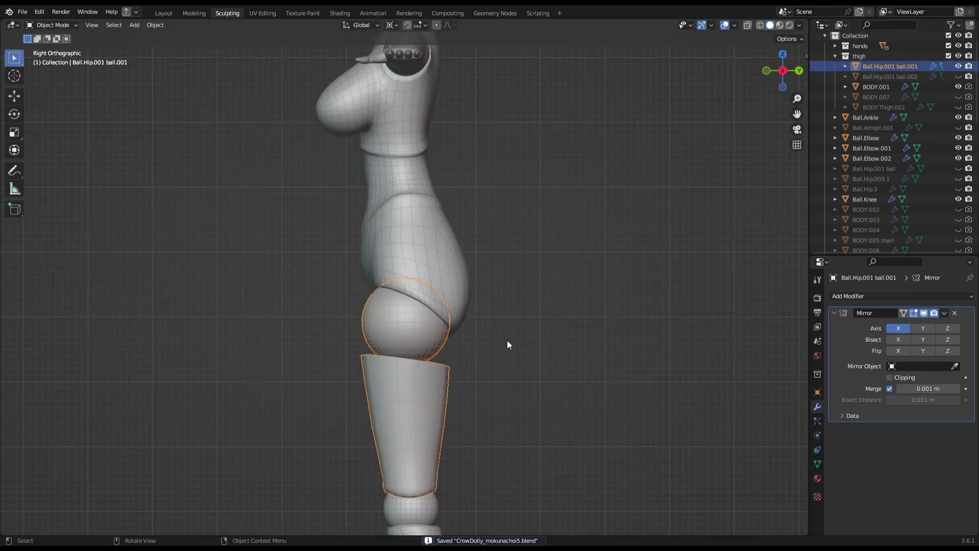
Duplicate the hip ball in place as a backup copy.
scroll(434, 335, "up", 2)
key("shift+d")
key("Escape")
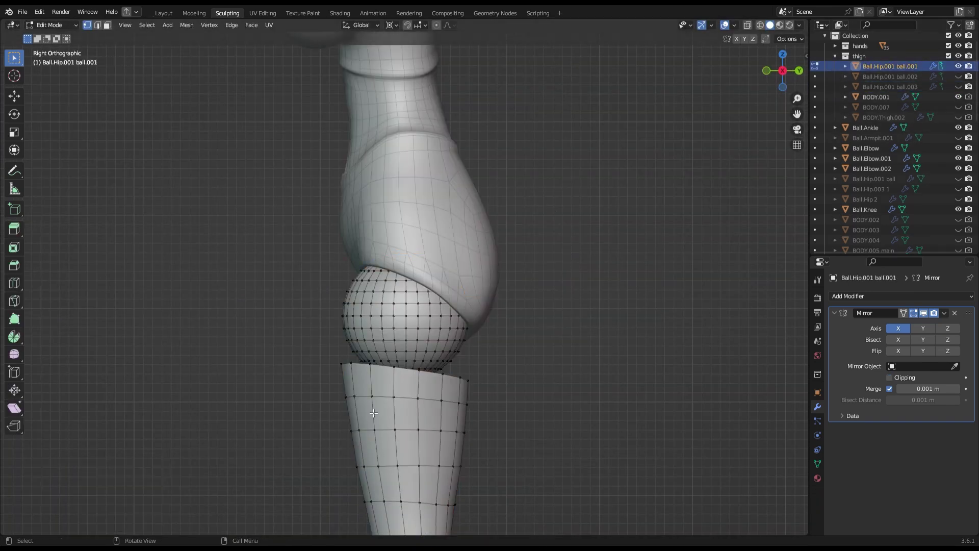
Extend the hip ball's bottom edge loop down into the thigh, scaled to 0.942, and save.
key("Tab")
scroll(370, 439, "up", 2)
left_click(411, 365, "alt")
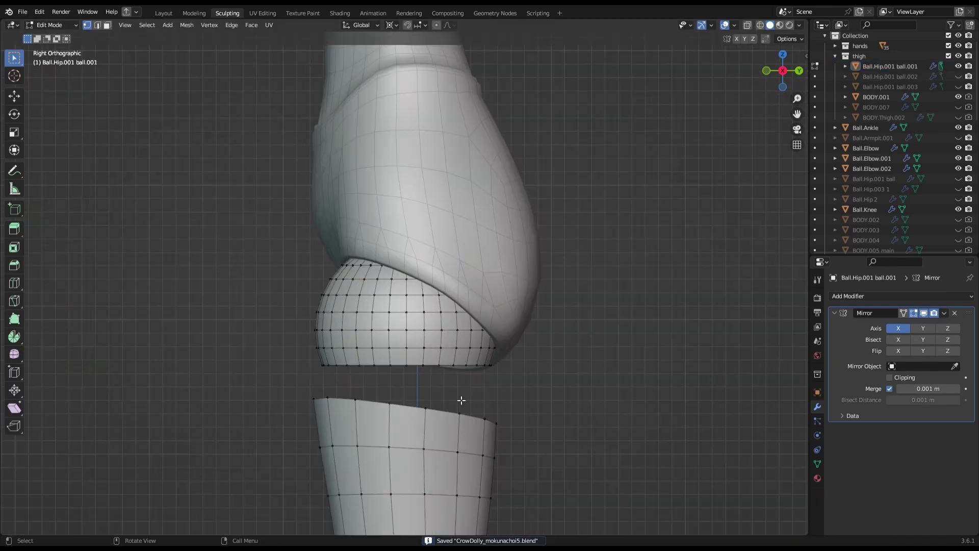
left_click(416, 366, "alt")
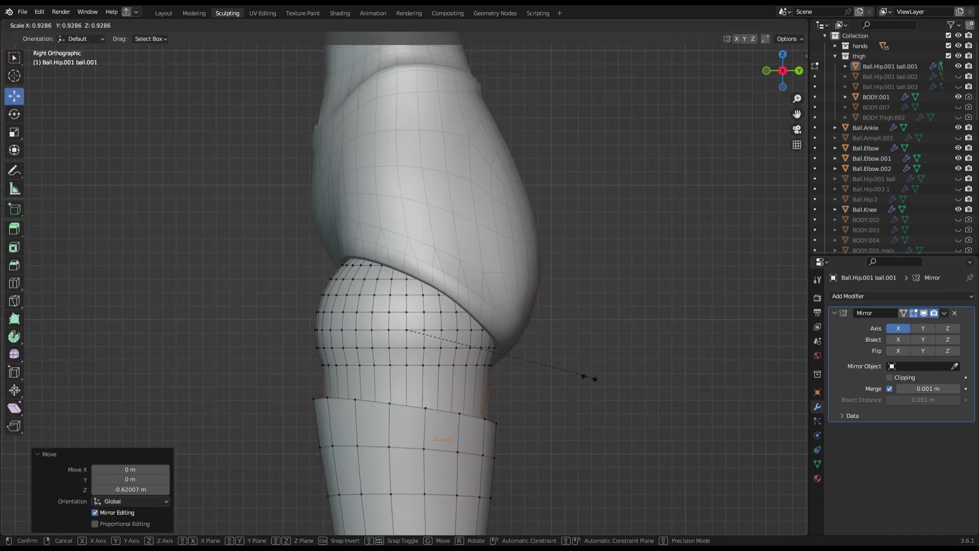
key("Escape")
key("ctrl+KP_1")
key("s")
left_click(341, 162)
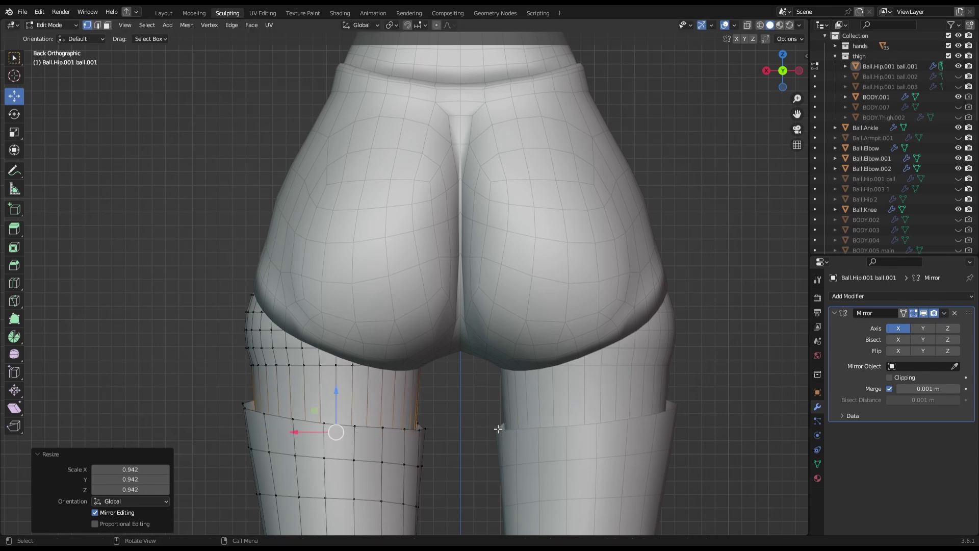
key("KP_3")
key("ctrl+s")
Orbit around the legs in Object Mode to check the new thigh joint.
mouse_move(514, 365)
middle_mouse_down()
mouse_move(448, 378)
mouse_move(442, 356)
middle_mouse_up()
key("Tab")
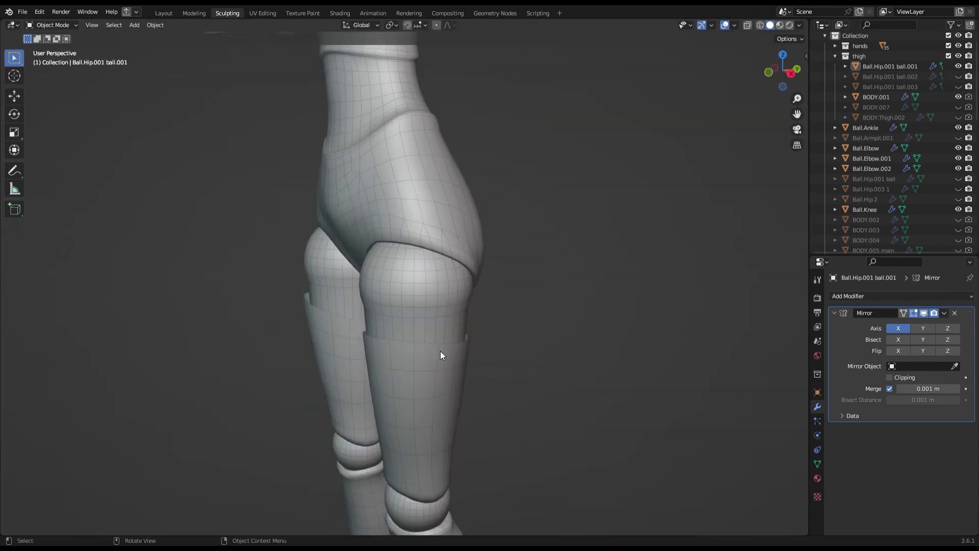
left_click_drag(795, 76, 586, 338)
key("KP_1")
key("Tab")
scroll(593, 252, "down", 5)
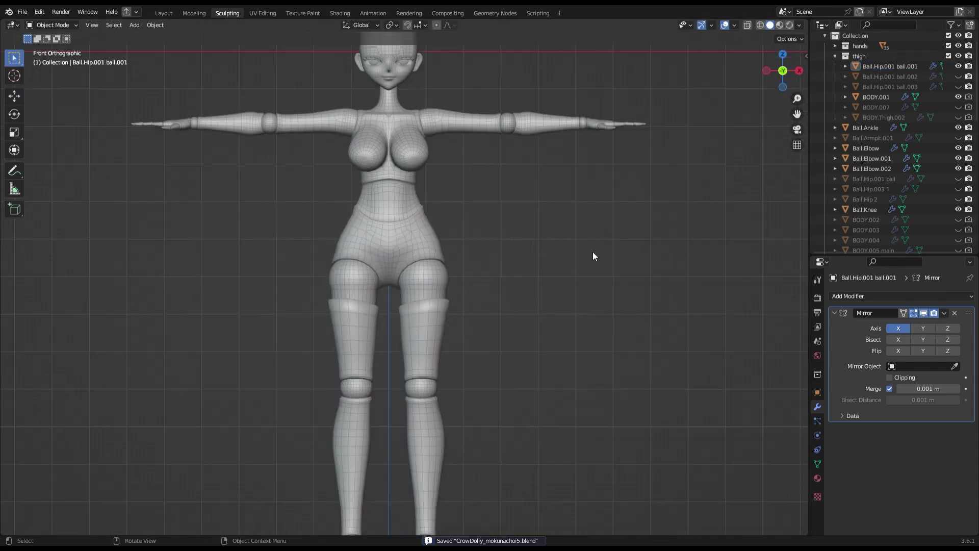
Bevel the selected edge of the extended thigh section.
key("Tab")
key("KP_Decimal")
left_click(741, 306)
key("Tab")
key("KP_3")
key("Tab")
key("KP_Decimal")
From the back view, select the hip ball and thigh object and save the file.
key("Tab")
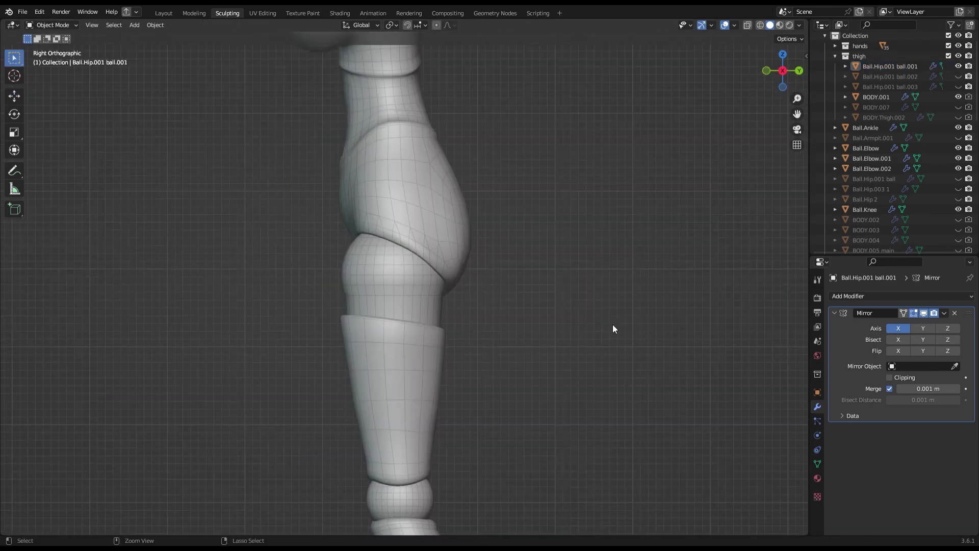
key("ctrl+KP_1")
key("Tab")
key("Tab")
left_click(877, 66)
scroll(356, 363, "down", 2)
key("ctrl+s")
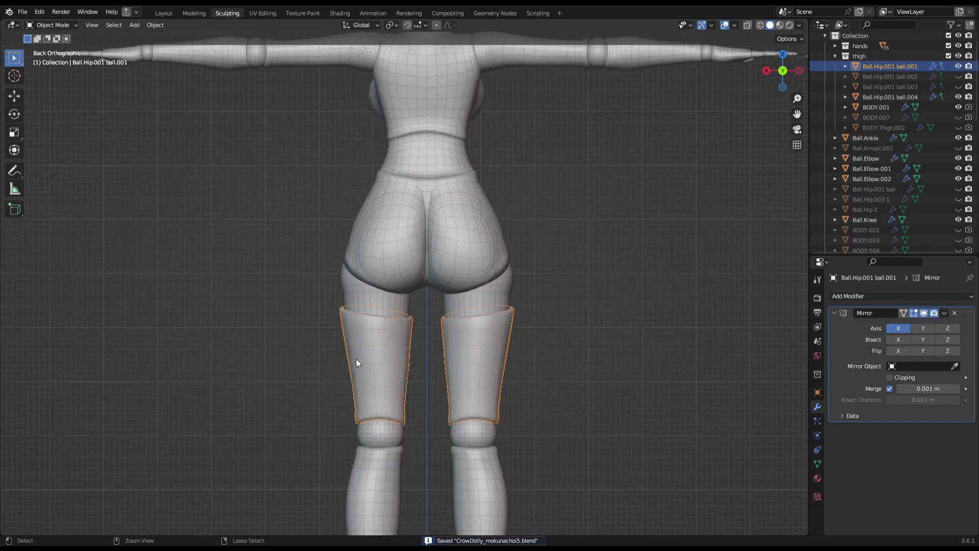
Switch to Sculpt Mode and view the hips and thighs from the side.
scroll(356, 363, "up", 3)
left_click(53, 25)
left_click(51, 50)
middle_click_drag(403, 372, 409, 377)
middle_click_drag(269, 342, 444, 396)
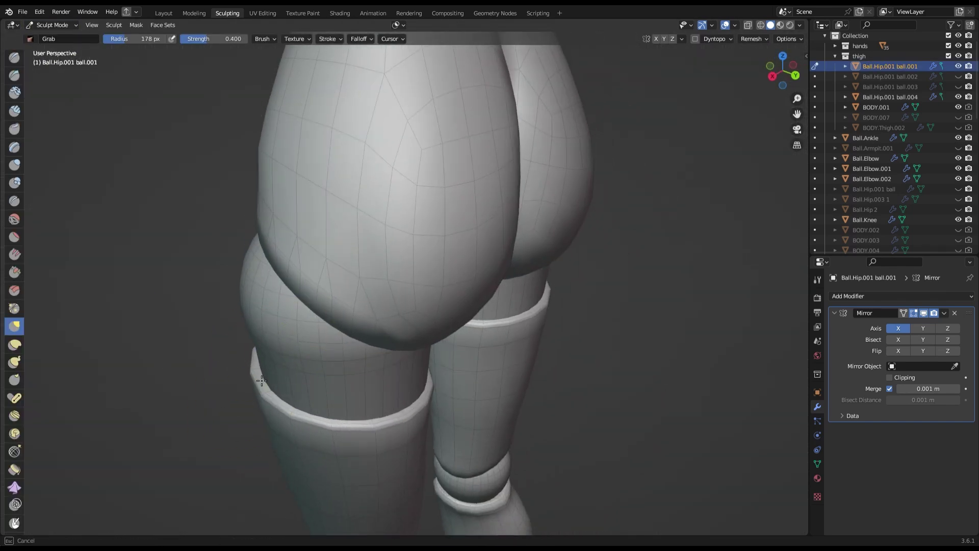
scroll(444, 396, "down", 3)
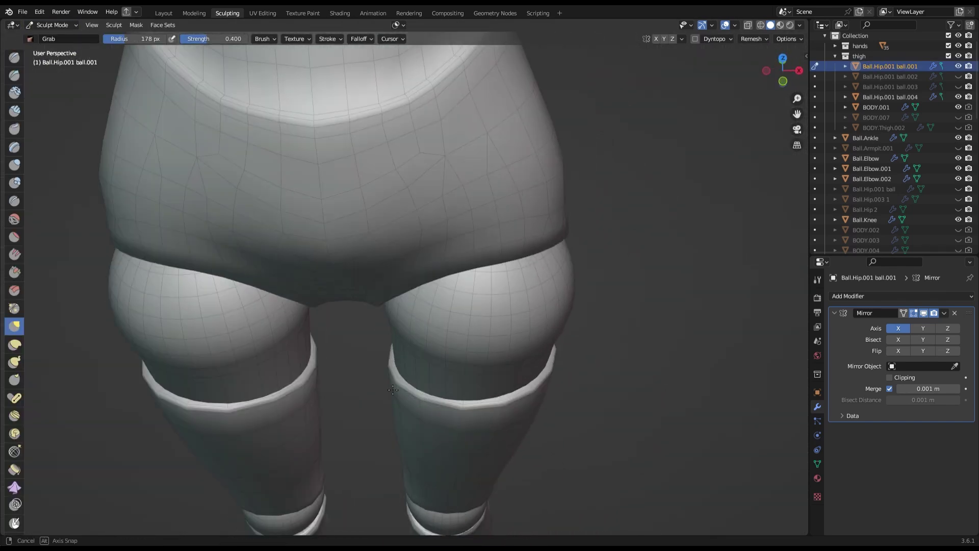
key("KP_3")
key("ctrl+s")
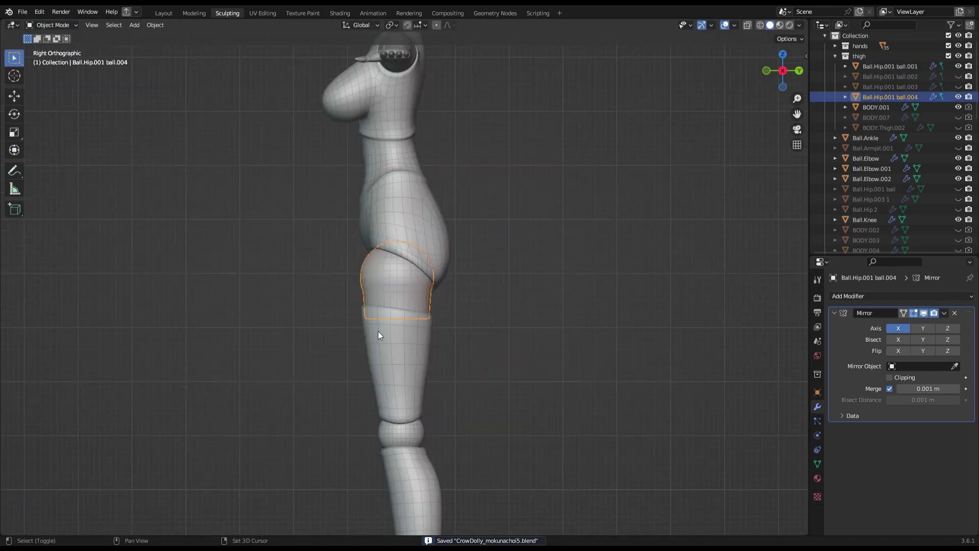
Set the pivot to 3D Cursor, select BODY.001 and pick the Grab sculpt brush.
left_click(395, 45)
left_click(411, 76)
mouse_move(427, 61)
middle_mouse_down()
mouse_move(510, 285)
mouse_move(370, 236)
middle_mouse_up()
left_click(819, 95)
key("KP_3")
key("ctrl+Tab")
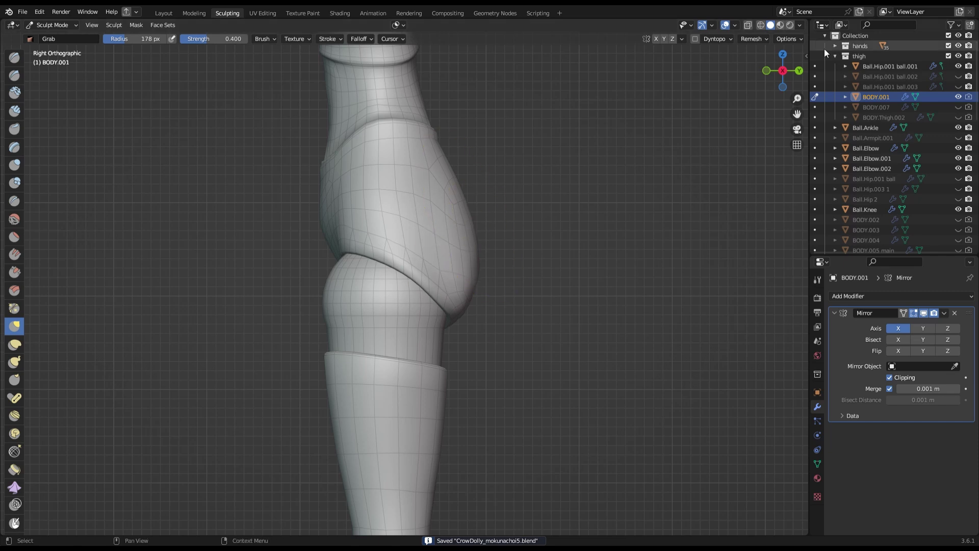
key("ctrl+KP_1")
Grab-sculpt the briefs' leg openings from the back, toggling overlays to check, and save.
scroll(395, 200, "up", 3)
scroll(395, 199, "up", 1)
middle_click_drag(395, 199, 379, 235, "shift")
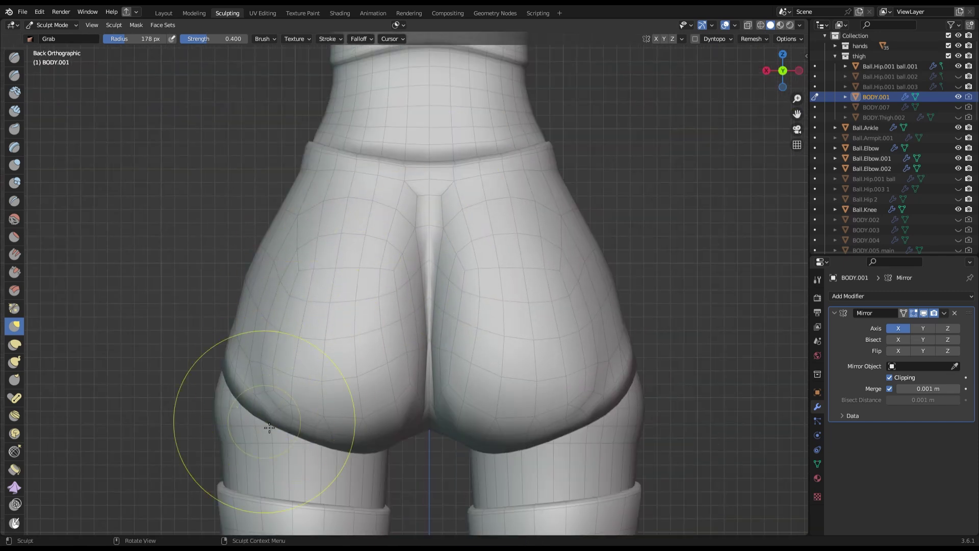
scroll(444, 383, "down", 5)
key("shift+alt+z")
scroll(444, 382, "up", 5)
scroll(432, 181, "up", 4)
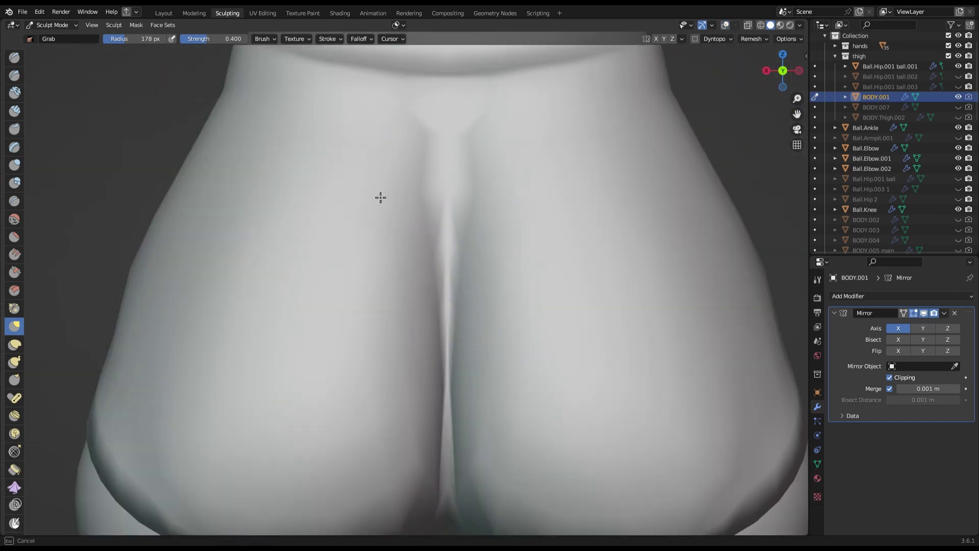
key("shift+alt+z")
scroll(404, 234, "down", 5)
scroll(109, 262, "up", 4)
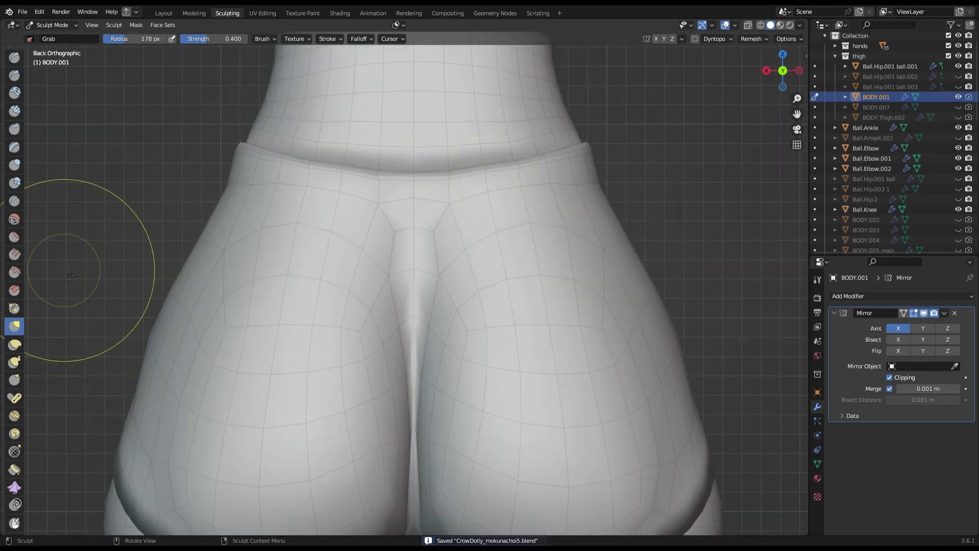
scroll(335, 309, "down", 1)
scroll(323, 280, "up", 3)
scroll(240, 180, "up", 2)
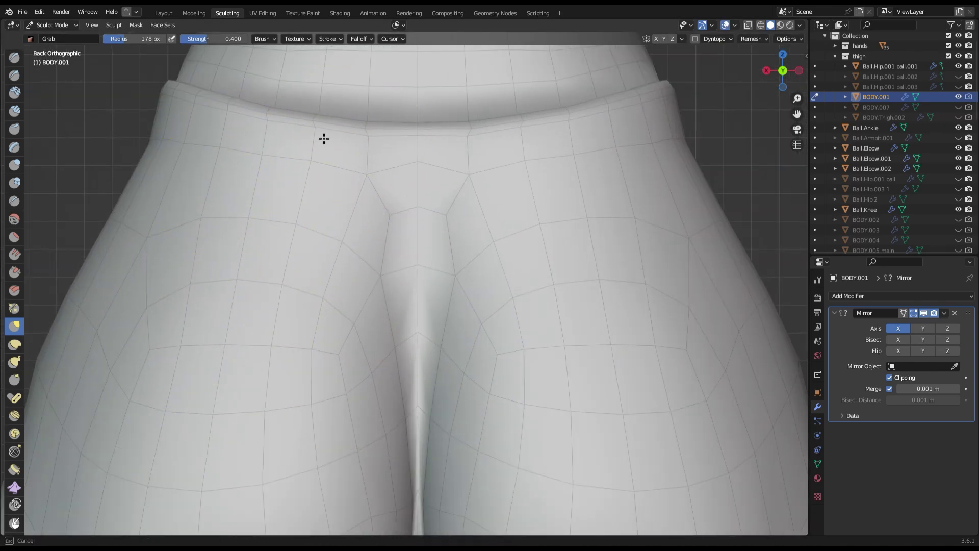
scroll(324, 134, "down", 3)
key("ctrl+s")
scroll(385, 362, "down", 2)
Refine the briefs' edges around the hip balls from side, front and angled views.
key("KP_3")
scroll(507, 263, "up", 3)
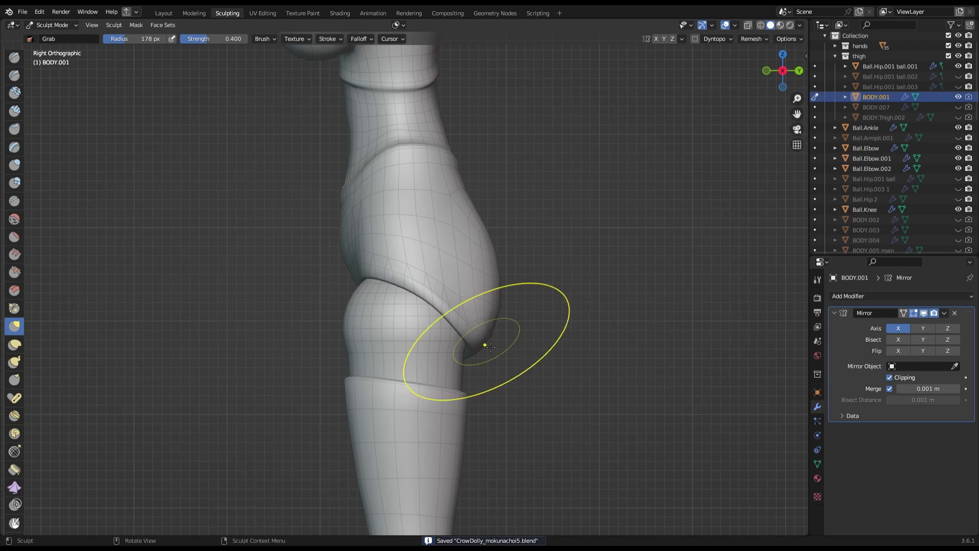
left_click(767, 70)
mouse_move(459, 306)
middle_mouse_down()
mouse_move(401, 336)
mouse_move(811, 143)
middle_mouse_up()
key("KP_3")
scroll(503, 251, "down", 3)
scroll(328, 295, "up", 4)
scroll(514, 292, "down", 2)
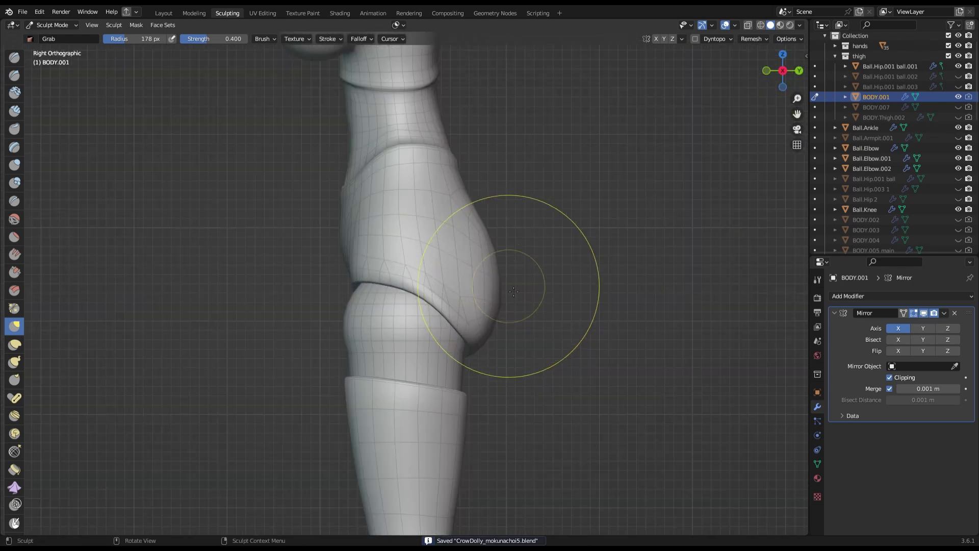
Refine the briefs' edges from the back view and save the file.
key("ctrl+KP_1")
scroll(367, 321, "down", 5)
scroll(324, 252, "up", 5)
middle_click_drag(324, 252, 371, 283)
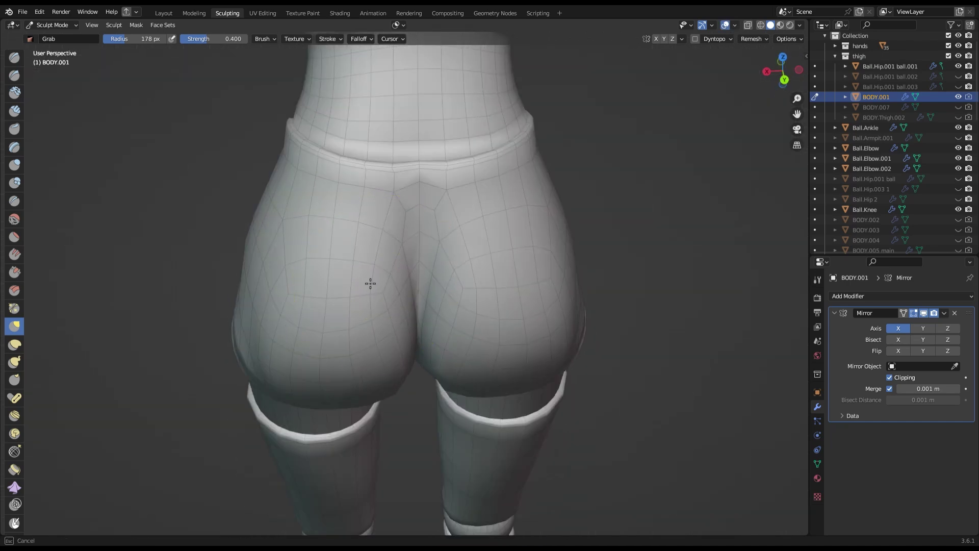
left_click(784, 80)
scroll(654, 90, "down", 5)
scroll(412, 332, "up", 4)
scroll(286, 319, "up", 2)
scroll(695, 109, "down", 6)
scroll(443, 327, "down", 1)
scroll(387, 316, "up", 7)
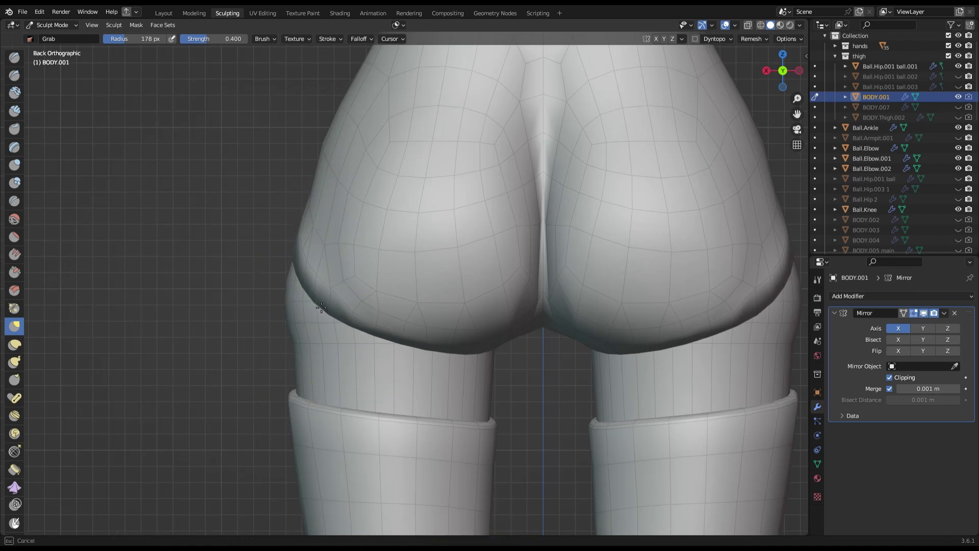
key("ctrl+s")
mouse_move(462, 353)
middle_mouse_down()
mouse_move(580, 205)
mouse_move(393, 180)
mouse_move(564, 197)
mouse_move(422, 229)
middle_mouse_up()
In Object Mode, select the hip ball and thigh and bend the leg forward.
key("ctrl+Tab")
left_click(783, 72)
left_click(376, 323)
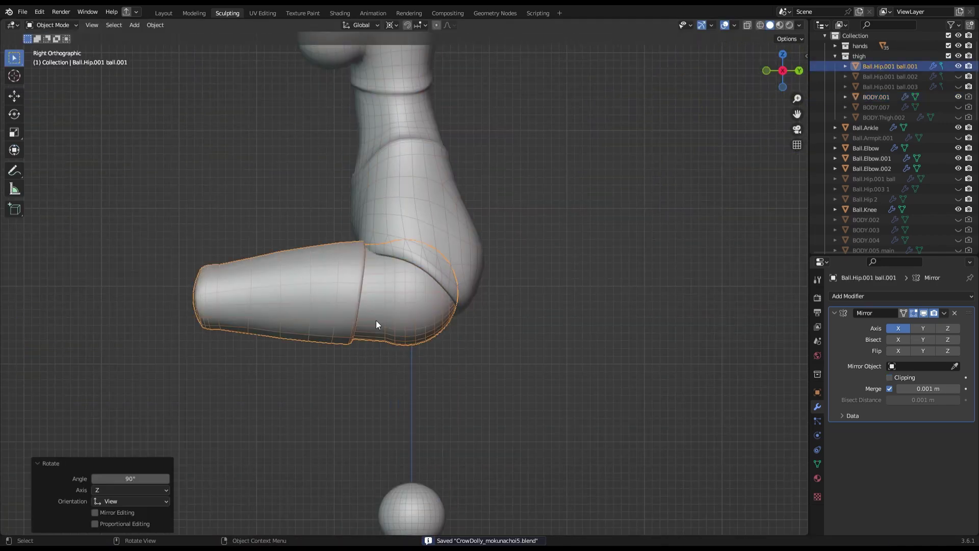
left_click_drag(783, 71, 791, 71)
left_click(789, 70)
left_click(769, 71)
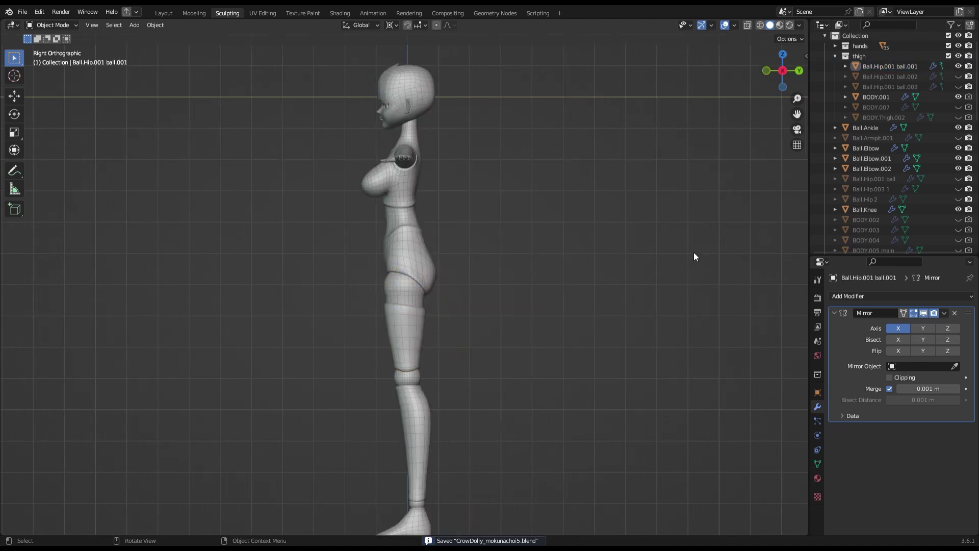
scroll(619, 253, "up", 3)
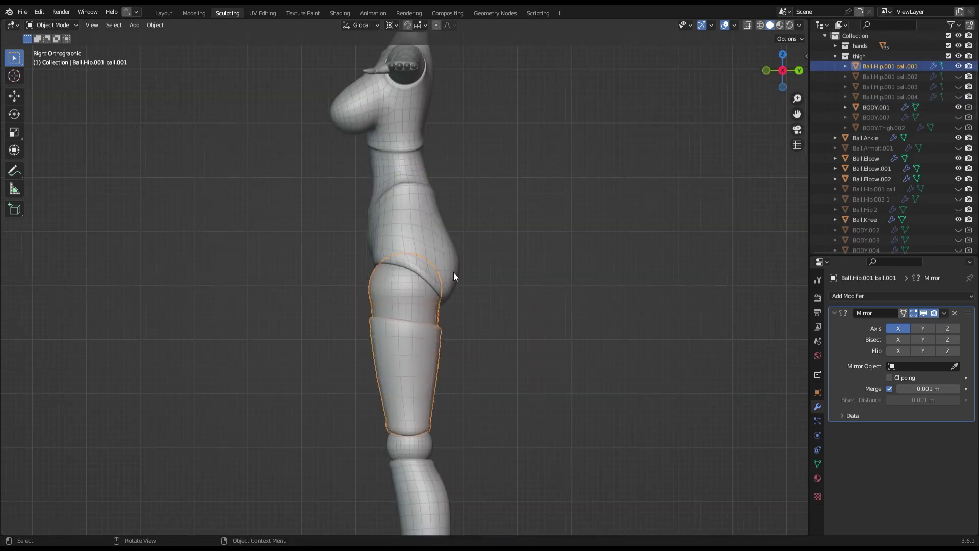
Check the bent leg in Sculpt Mode from the back and side, then save.
left_click(55, 59)
key("ctrl+KP_1")
scroll(456, 343, "up", 4)
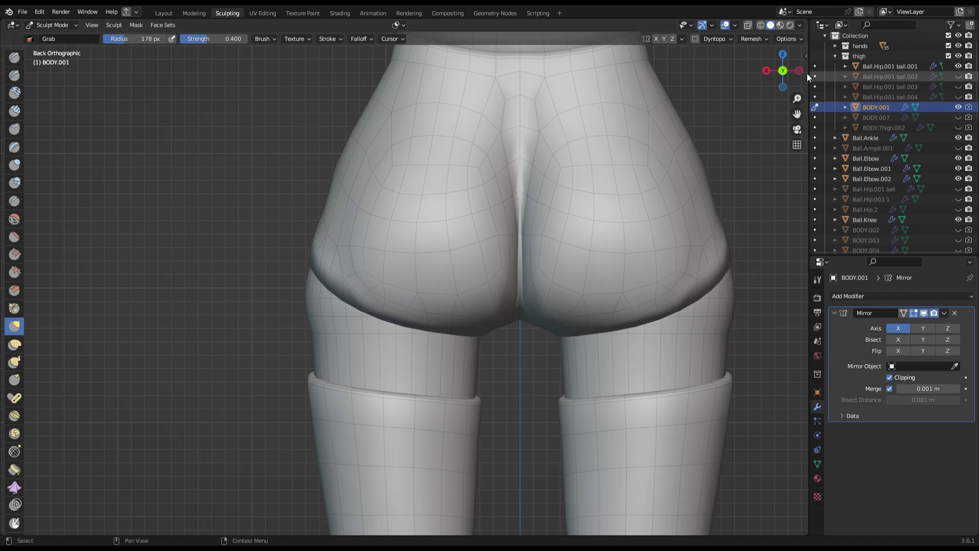
key("KP_3")
scroll(536, 153, "up", 2)
scroll(259, 191, "down", 2)
key("ctrl+s")
Hide the extra duplicated hip ball and select the enlarged hip ball.
left_click(420, 314)
key("ctrl+KP_1")
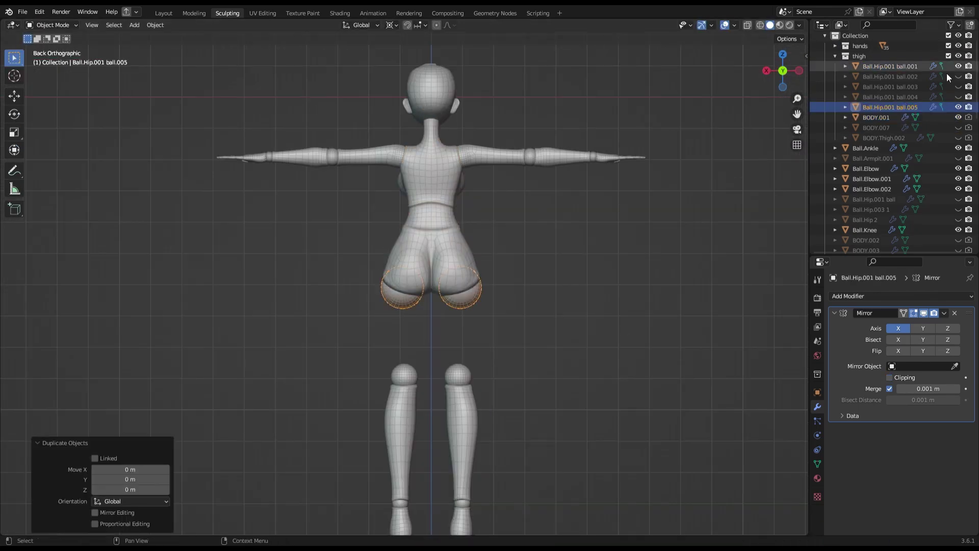
scroll(406, 323, "up", 3)
scroll(406, 323, "up", 2)
key("h")
left_click(403, 296)
Scale the hip ball in Edit Mode, then resume sculpting BODY.001 from the side.
key("Tab")
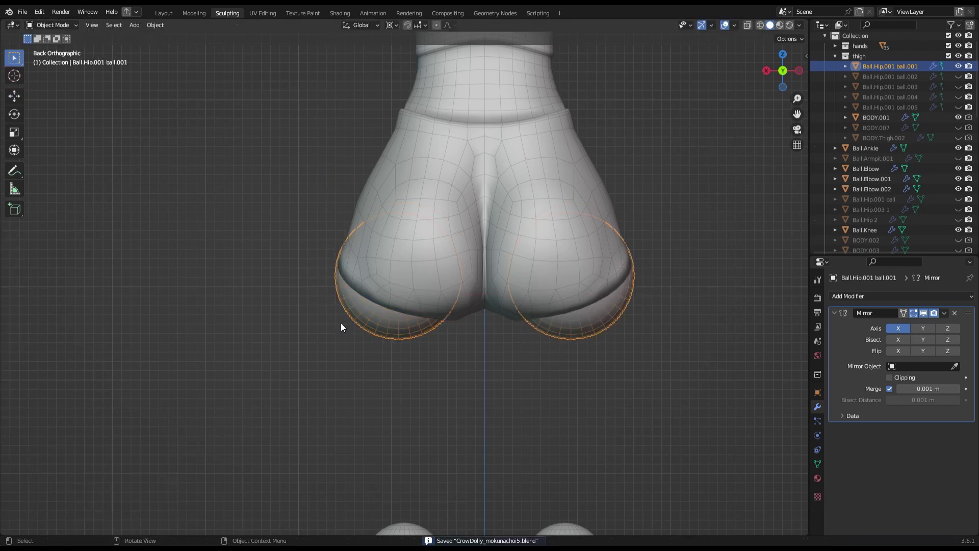
key("Tab")
scroll(319, 294, "down", 4)
left_click(876, 118)
key("KP_3")
key("ctrl+Tab")
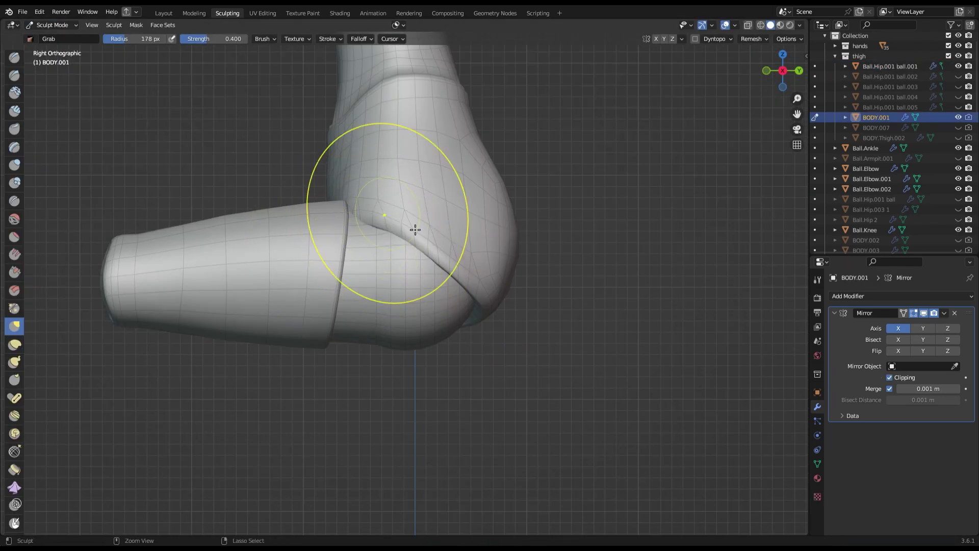
Frame the hip and thigh in a close front view and save the file.
scroll(368, 198, "down", 3)
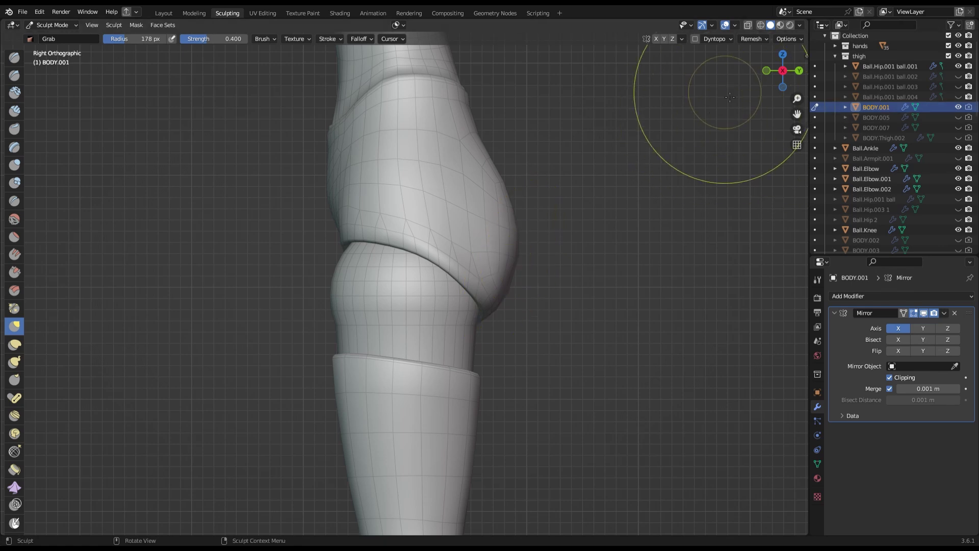
key("KP_1")
mouse_move(440, 235)
middle_mouse_down()
mouse_move(449, 276)
mouse_move(418, 278)
middle_mouse_up()
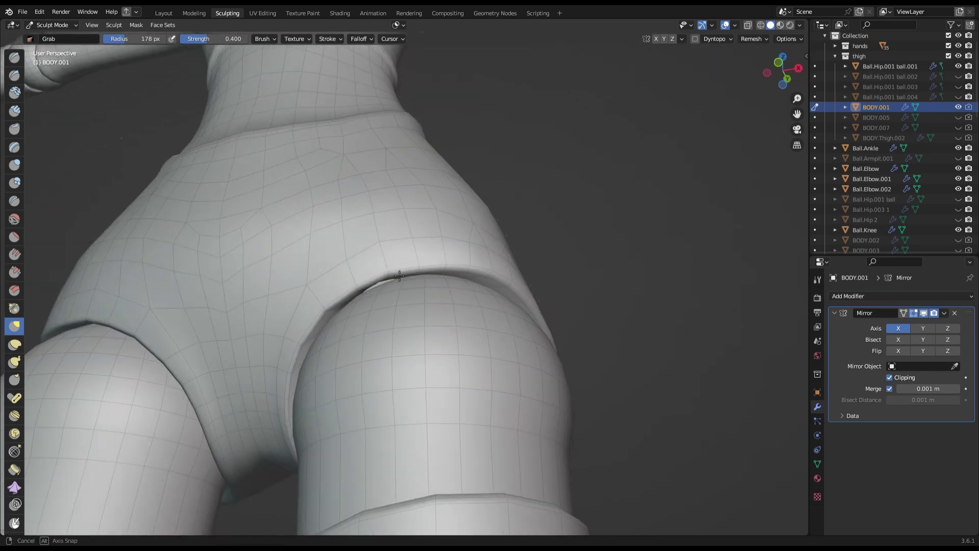
key("ctrl+s")
scroll(409, 278, "down", 5)
scroll(393, 278, "up", 5)
Check the hip from a straight side orthographic view and save again.
middle_click_drag(393, 278, 484, 311)
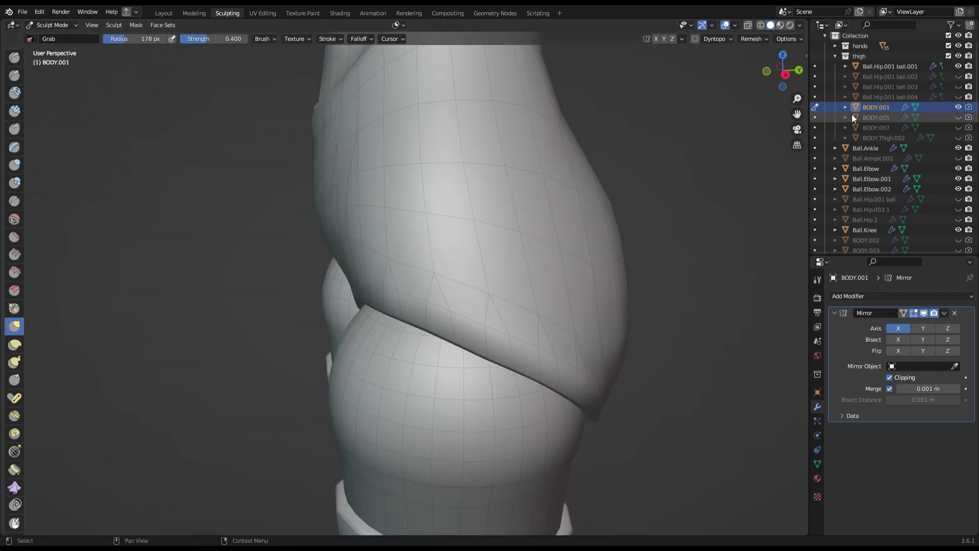
key("KP_3")
scroll(466, 265, "up", 3)
scroll(446, 276, "up", 2)
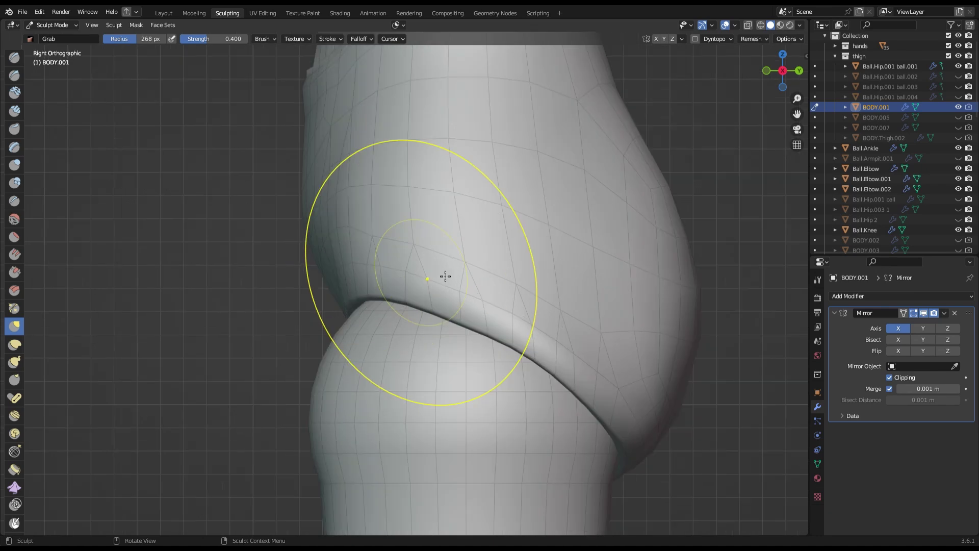
scroll(317, 136, "down", 8)
key("ctrl+s")
Bend the thigh in front view to test the hip joint, then straighten it.
scroll(553, 286, "up", 6)
mouse_move(318, 136)
middle_mouse_down()
mouse_move(553, 286)
mouse_move(389, 368)
mouse_move(389, 356)
middle_mouse_up()
key("KP_1")
scroll(732, 114, "down", 5)
scroll(404, 298, "up", 5)
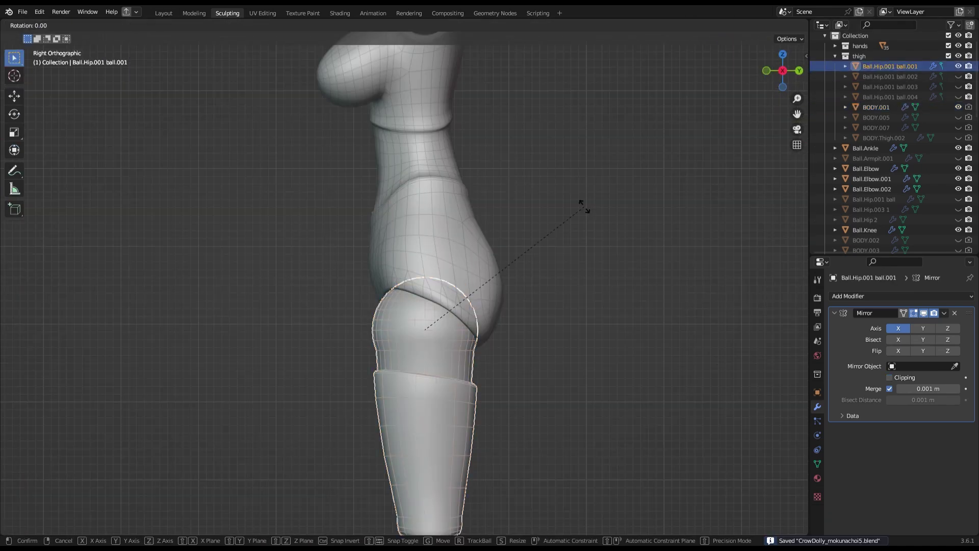
middle_click_drag(404, 299, 392, 374)
key("ctrl+KP_1")
Back in Sculpt Mode, inflate the briefs edge around the hip balls.
key("ctrl+Tab")
scroll(392, 374, "up", 2)
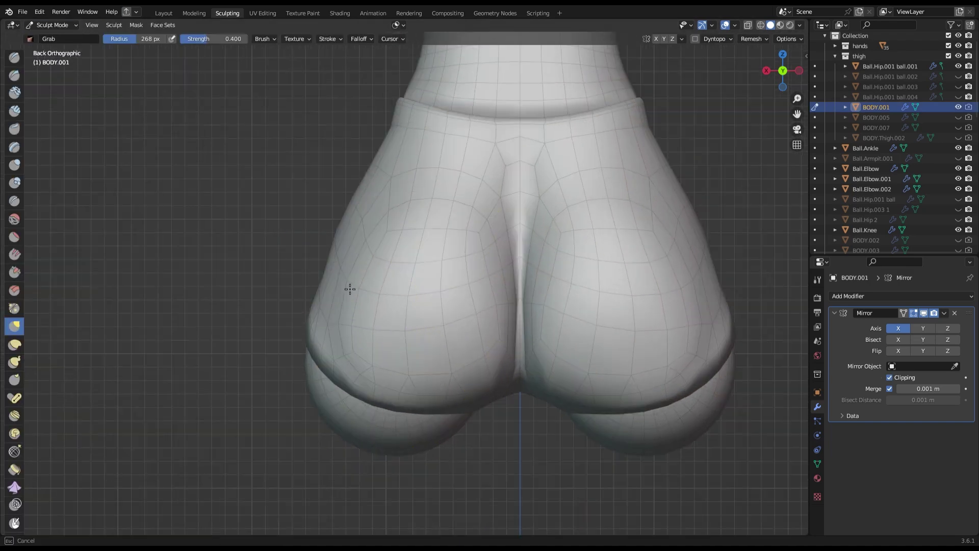
scroll(315, 364, "up", 1)
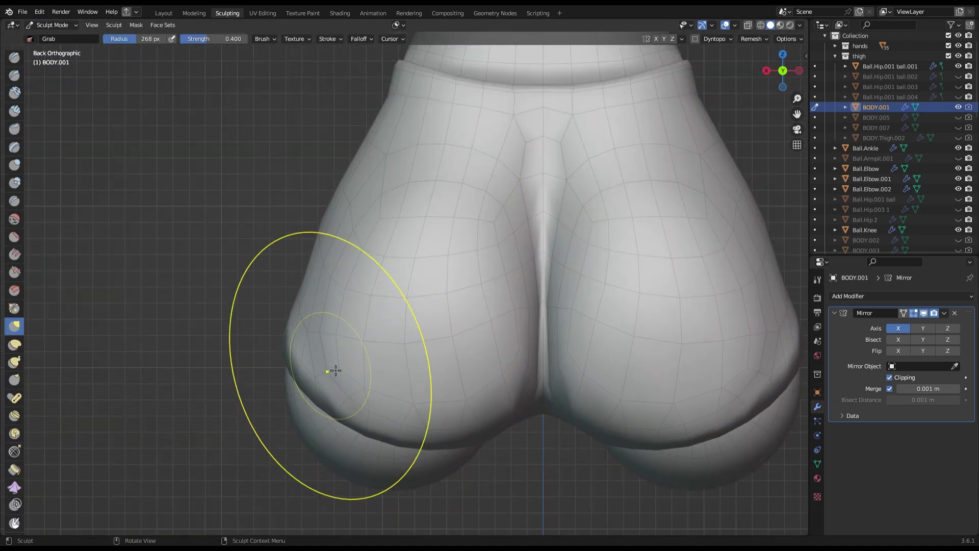
key("ctrl+s")
scroll(559, 363, "down", 5)
mouse_move(559, 362)
middle_mouse_down()
mouse_move(510, 306)
mouse_move(569, 333)
mouse_move(557, 263)
middle_mouse_up()
scroll(510, 306, "up", 4)
key("i")
scroll(557, 262, "down", 3)
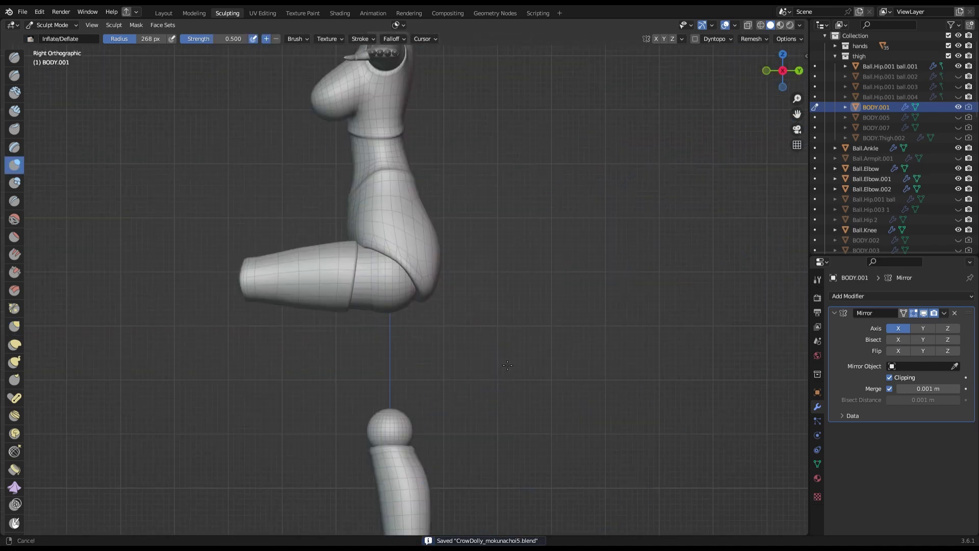
scroll(489, 229, "up", 3)
Pull the briefs edge with the Grab brush, checking side and back views.
key("g")
scroll(489, 228, "up", 2)
scroll(488, 228, "down", 4)
left_click(784, 74)
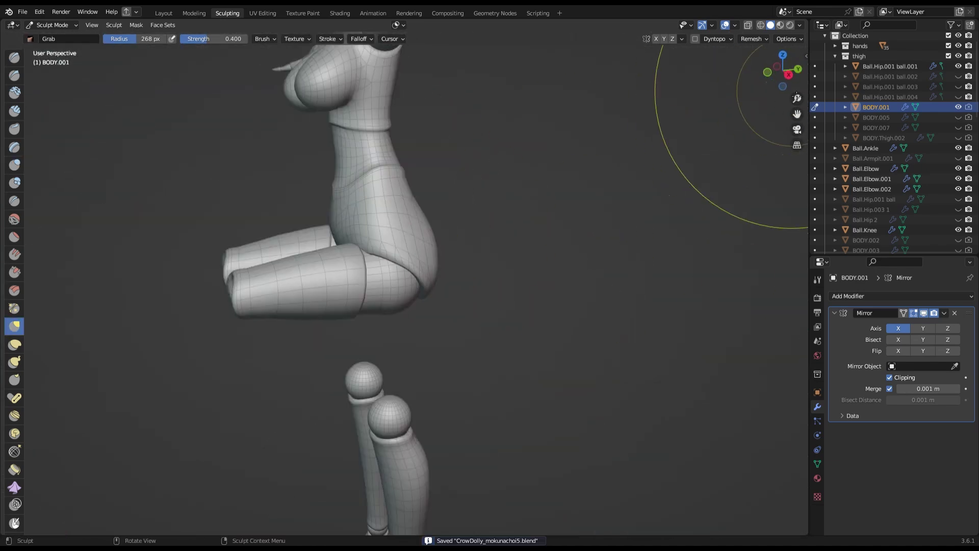
left_click(800, 72)
scroll(620, 148, "up", 5)
key("KP_3")
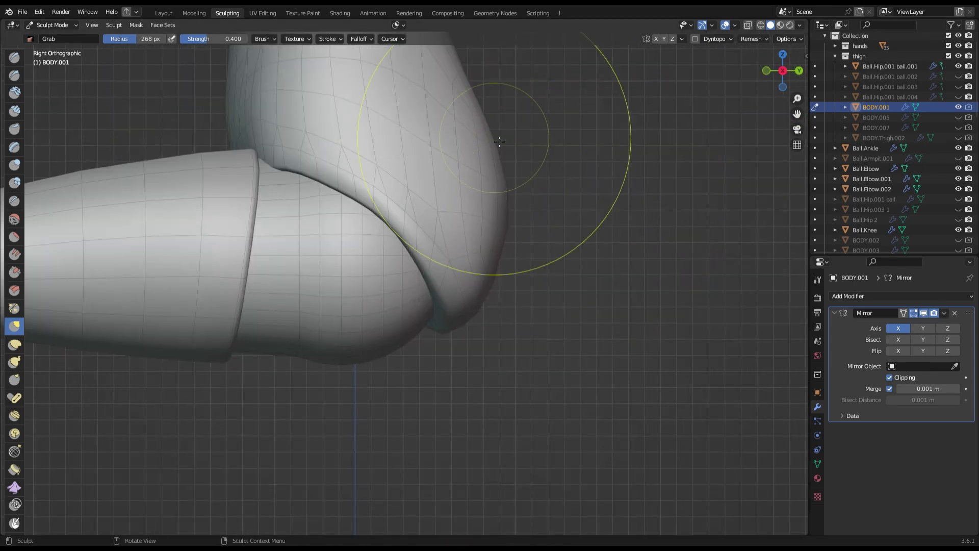
scroll(131, 197, "down", 5)
scroll(434, 347, "up", 6)
Keep grabbing the rear briefs edge, alternating back and side orthographic views.
key("ctrl+KP_1")
scroll(470, 267, "down", 1)
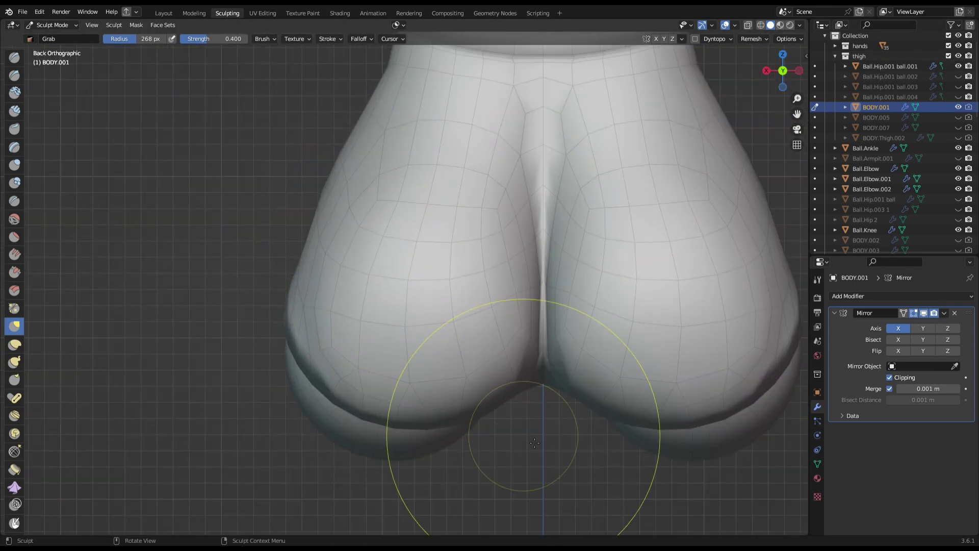
key("KP_3")
scroll(437, 366, "down", 5)
scroll(480, 310, "up", 3)
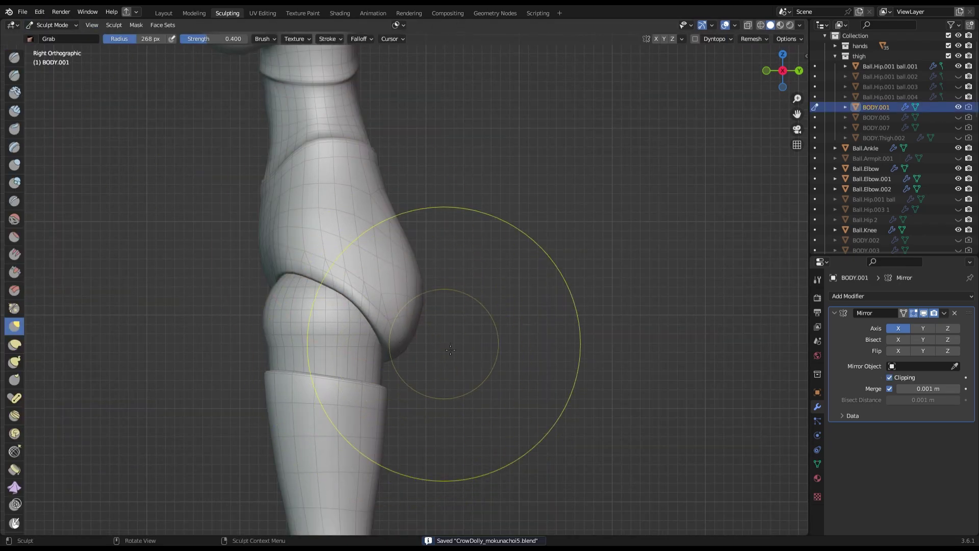
key("ctrl+KP_1")
scroll(416, 228, "down", 1)
scroll(739, 76, "down", 3)
Finish shaping from the side, save, leave Sculpt Mode and select the thigh piece.
key("KP_3")
scroll(448, 276, "up", 6)
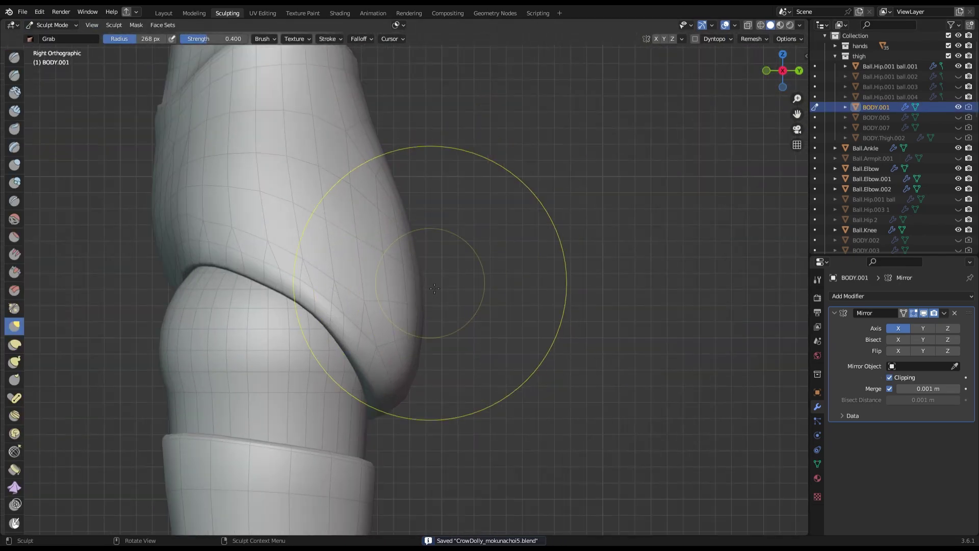
scroll(447, 276, "down", 6)
scroll(377, 438, "up", 7)
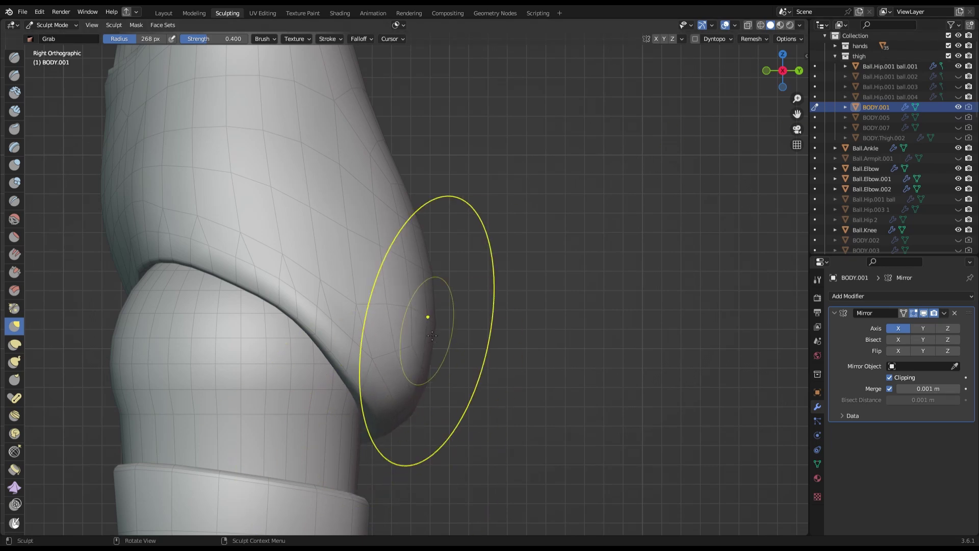
scroll(433, 342, "down", 6)
key("ctrl+s")
scroll(350, 312, "up", 7)
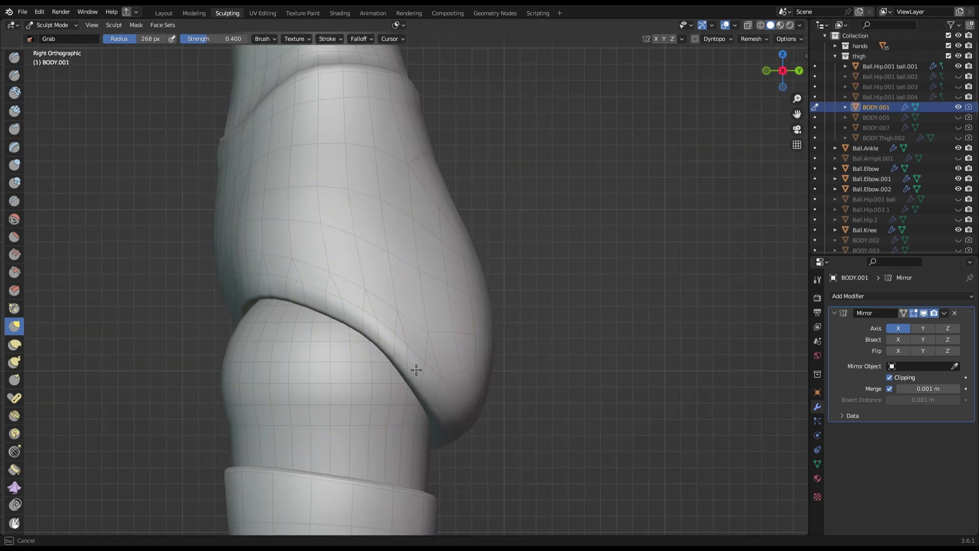
scroll(421, 356, "down", 1)
left_click(775, 76)
left_click(406, 397)
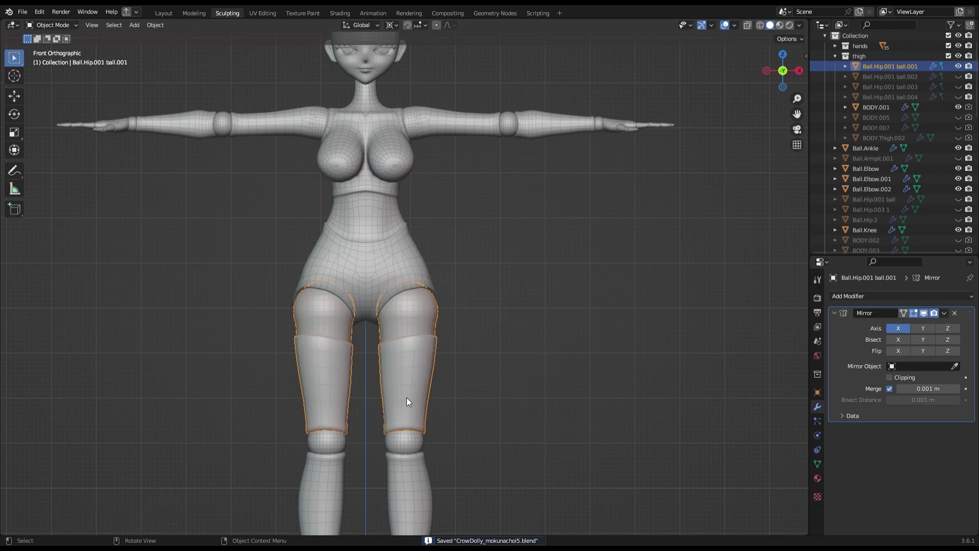
key("Tab")
scroll(459, 347, "up", 4)
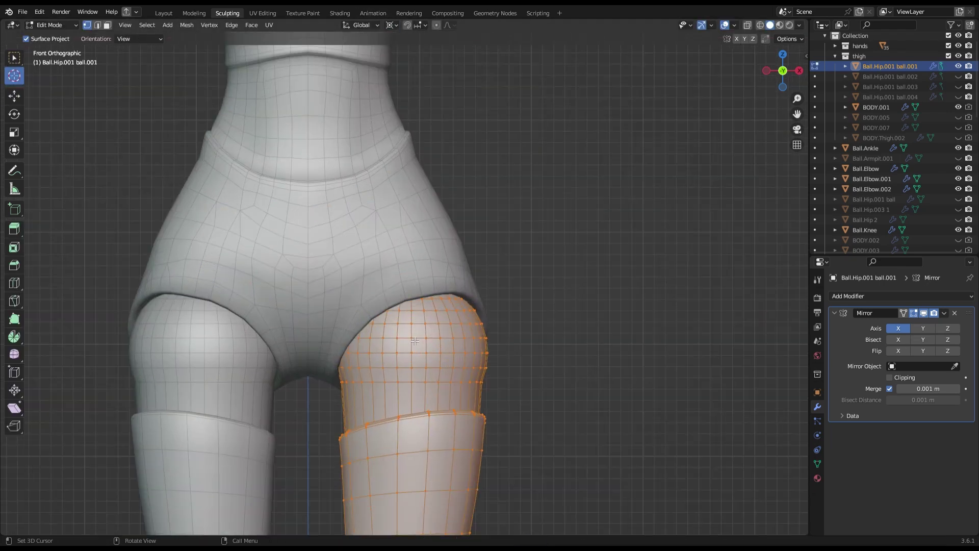
scroll(469, 347, "down", 5)
type("r-90")
scroll(468, 348, "up", 2)
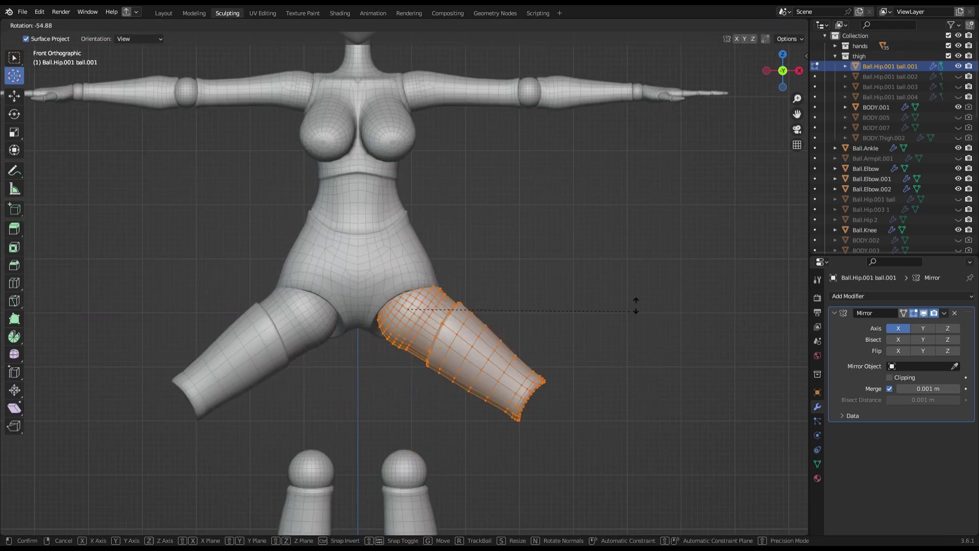
key("Escape")
scroll(420, 321, "up", 2)
scroll(420, 321, "up", 2)
scroll(420, 320, "down", 4)
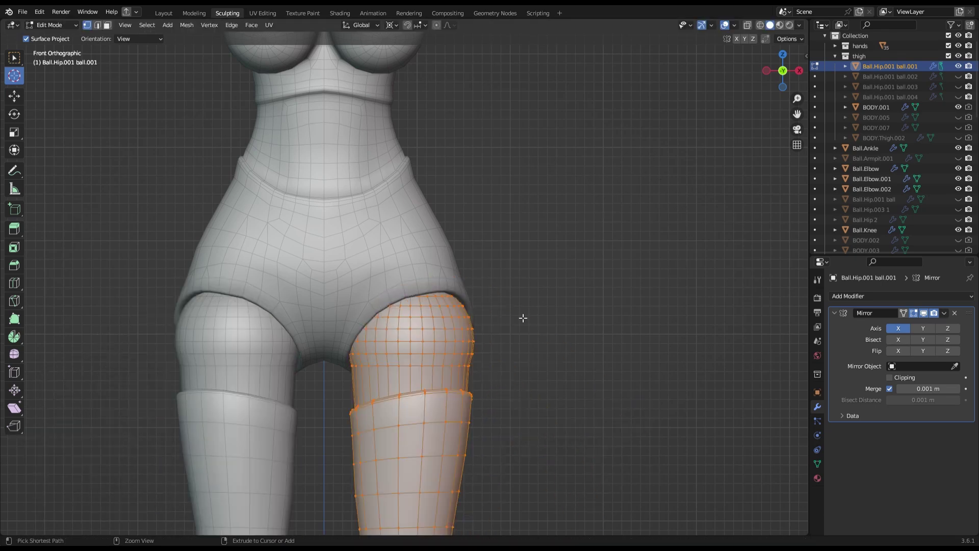
type("r-90")
key("Escape")
scroll(414, 337, "up", 4)
scroll(413, 338, "down", 3)
key("r")
mouse_move(621, 109)
middle_mouse_down()
mouse_move(459, 109)
mouse_move(612, 109)
middle_mouse_up()
key("KP_1")
key("r")
left_click(624, 214)
mouse_move(624, 214)
middle_mouse_down()
mouse_move(776, 237)
mouse_move(634, 157)
middle_mouse_up()
key("ctrl+z")
key("ctrl+s")
scroll(200, 254, "up", 2)
left_click(200, 254)
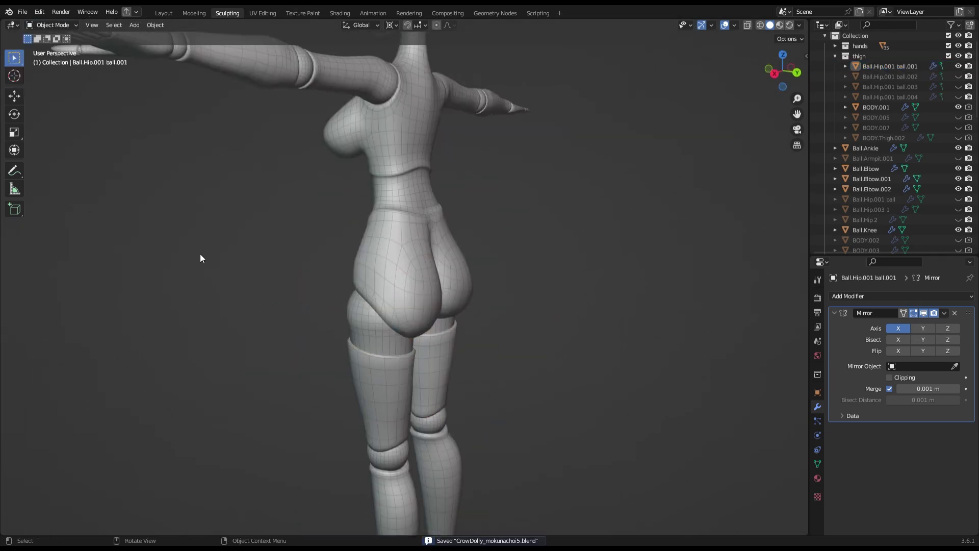
key("ctrl+KP_1")
left_click(381, 291)
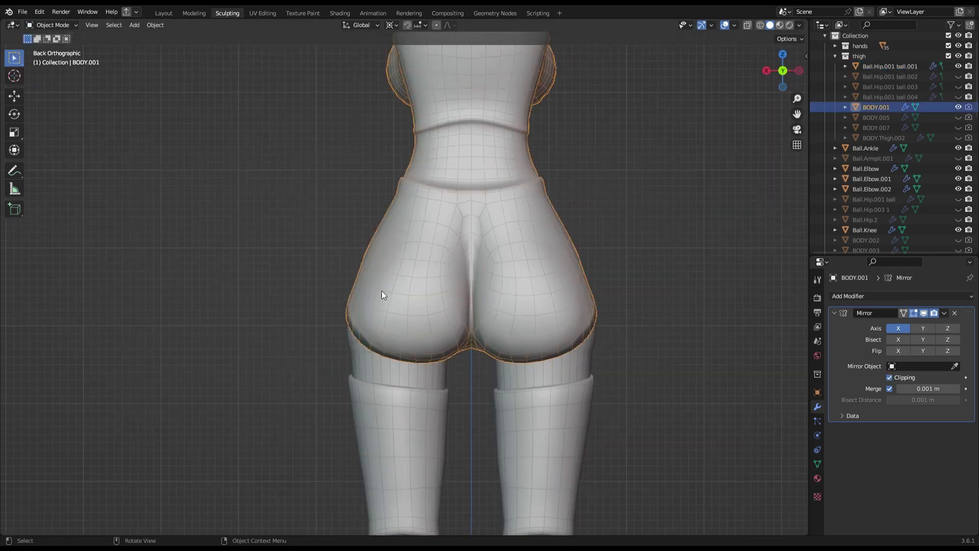
Resume sculpting the body, grabbing the briefs edge from the back and side views.
key("ctrl+Tab")
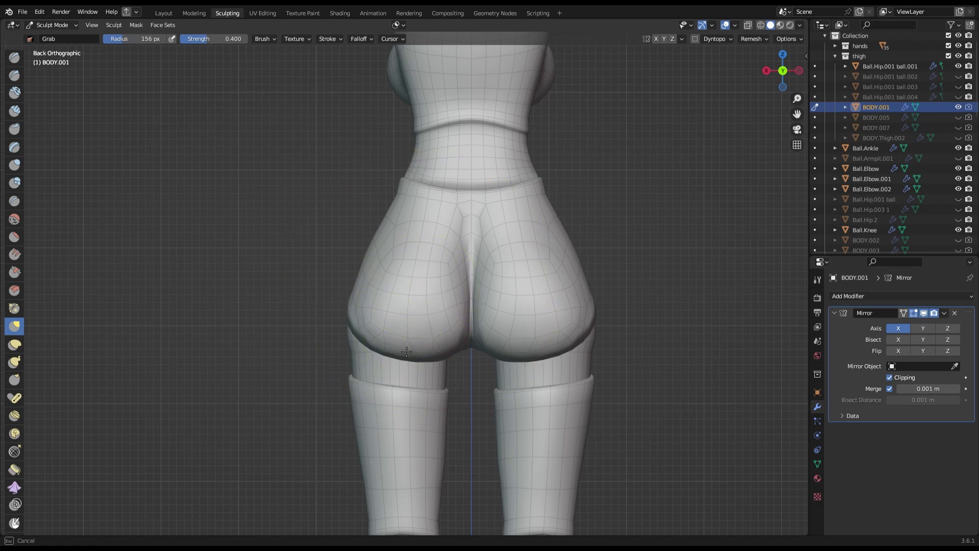
middle_click_drag(406, 356, 350, 361)
scroll(350, 362, "down", 3)
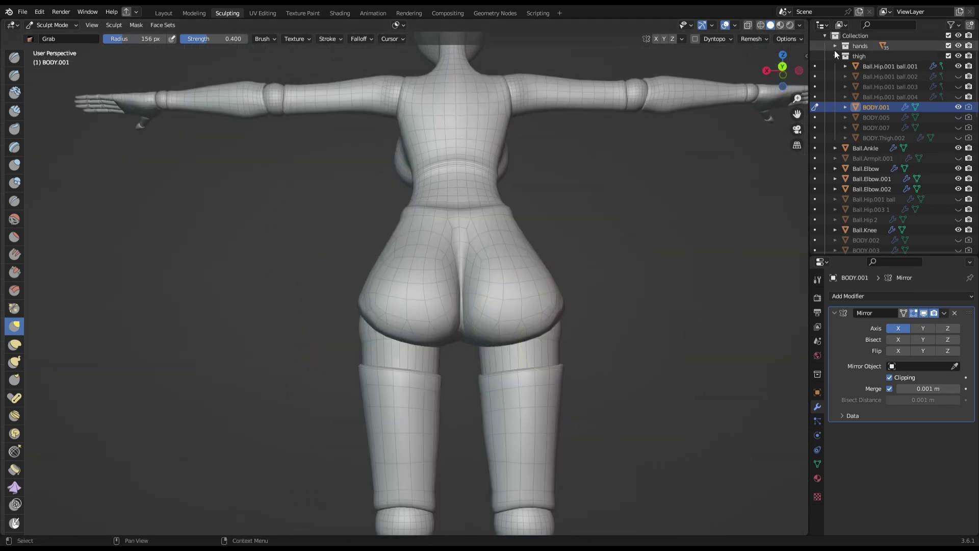
key("ctrl+s")
left_click(767, 70)
scroll(459, 342, "up", 1)
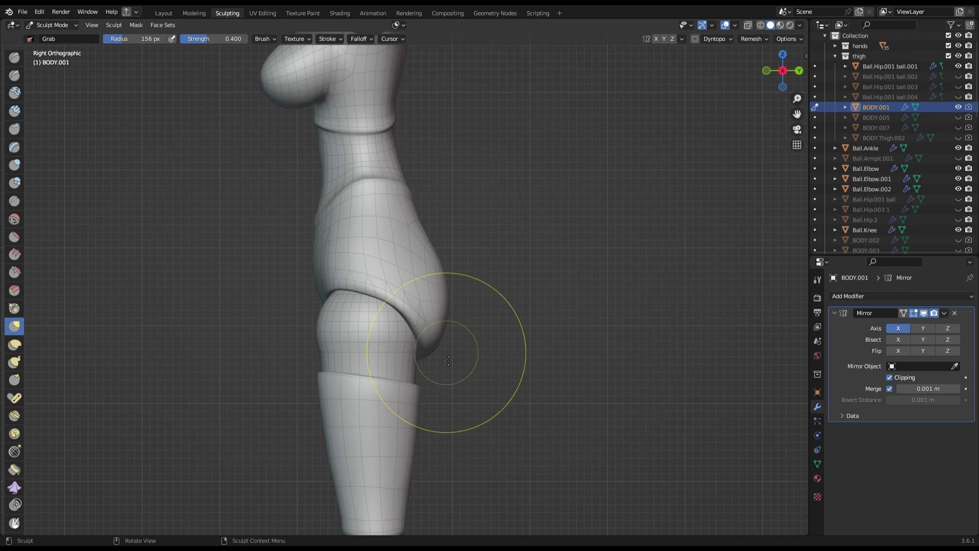
Reshape the briefs edge in a close hip-and-thigh view and save.
mouse_move(445, 349)
middle_mouse_down()
mouse_move(448, 328)
mouse_move(367, 263)
mouse_move(524, 230)
middle_mouse_up()
scroll(448, 328, "up", 3)
scroll(452, 373, "up", 5)
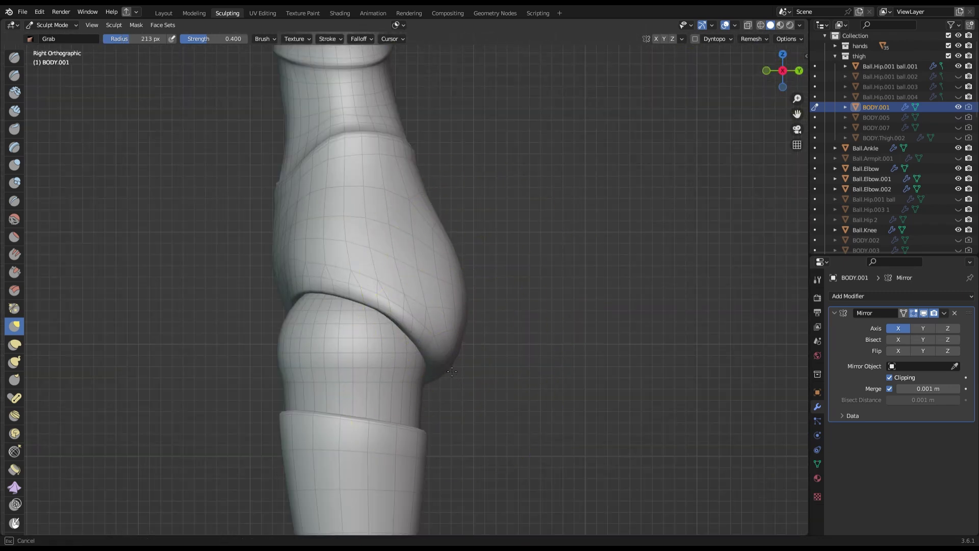
scroll(458, 264, "down", 2)
key("ctrl+s")
Grab the rear briefs edge from behind and below, then enter Edit Mode on BODY.001.
mouse_move(332, 293)
middle_mouse_down()
mouse_move(367, 278)
mouse_move(472, 320)
middle_mouse_up()
scroll(387, 269, "up", 3)
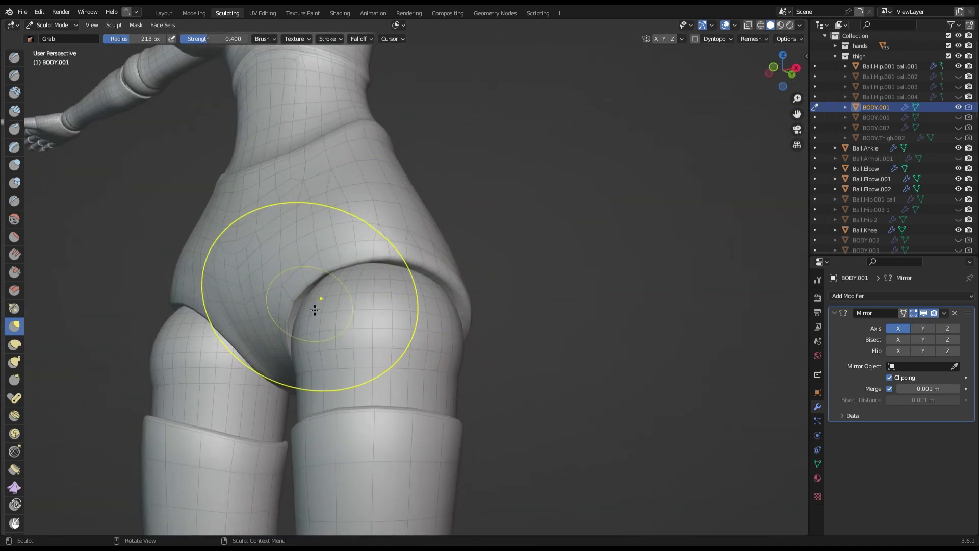
scroll(315, 310, "down", 4)
middle_click_drag(315, 311, 783, 70)
scroll(438, 273, "up", 4)
middle_click_drag(437, 273, 513, 269)
scroll(495, 306, "up", 3)
scroll(475, 270, "down", 1)
key("Tab")
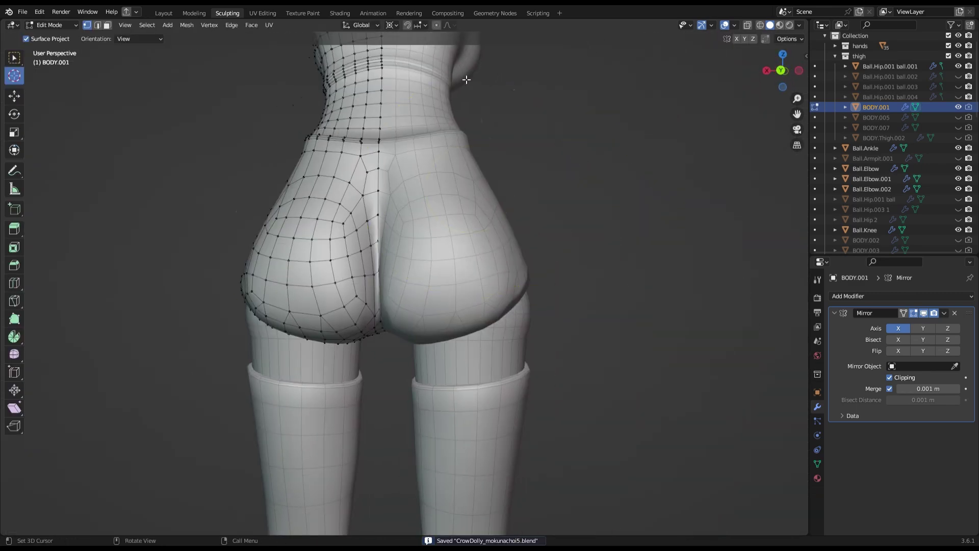
Confirm the knife cut along the back seam and return to sculpting.
scroll(408, 113, "up", 1)
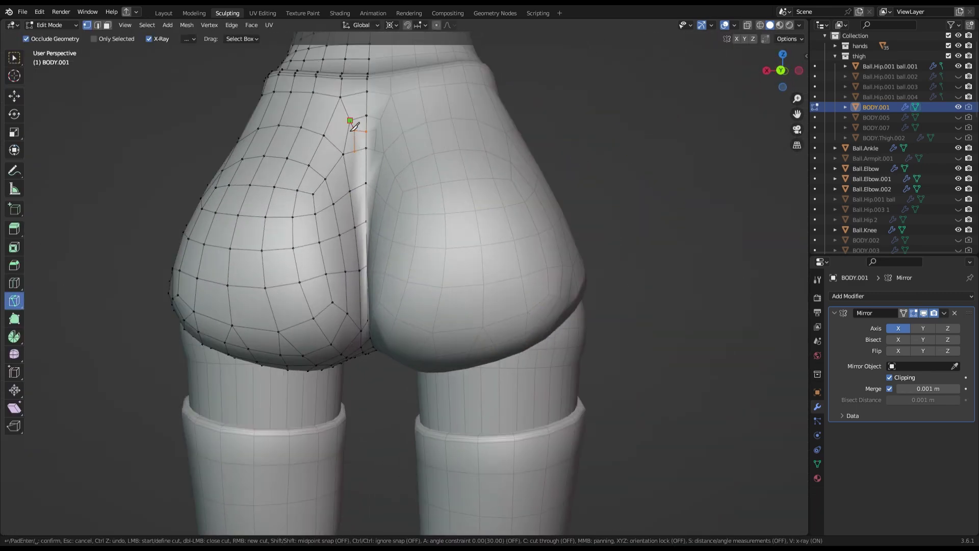
middle_click_drag(359, 156, 421, 199)
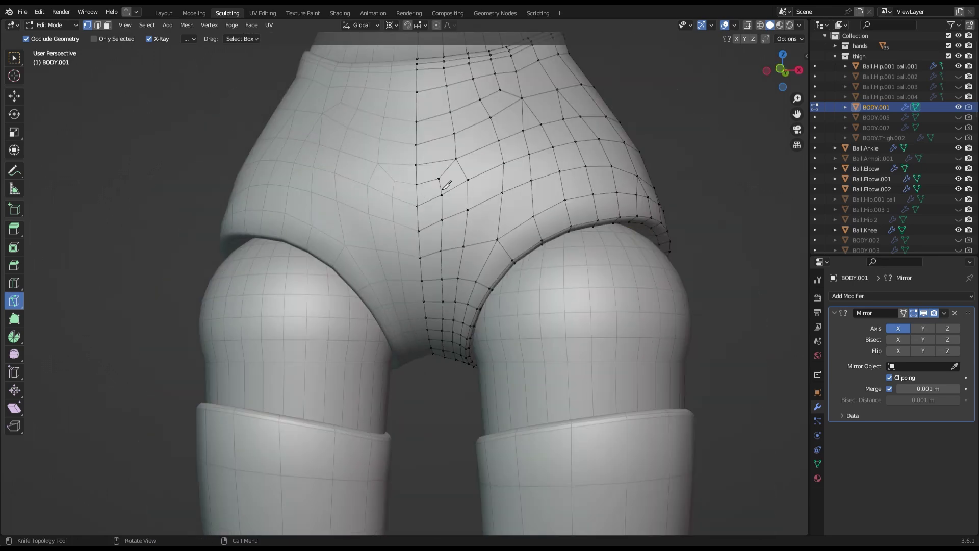
middle_click_drag(436, 234, 356, 218)
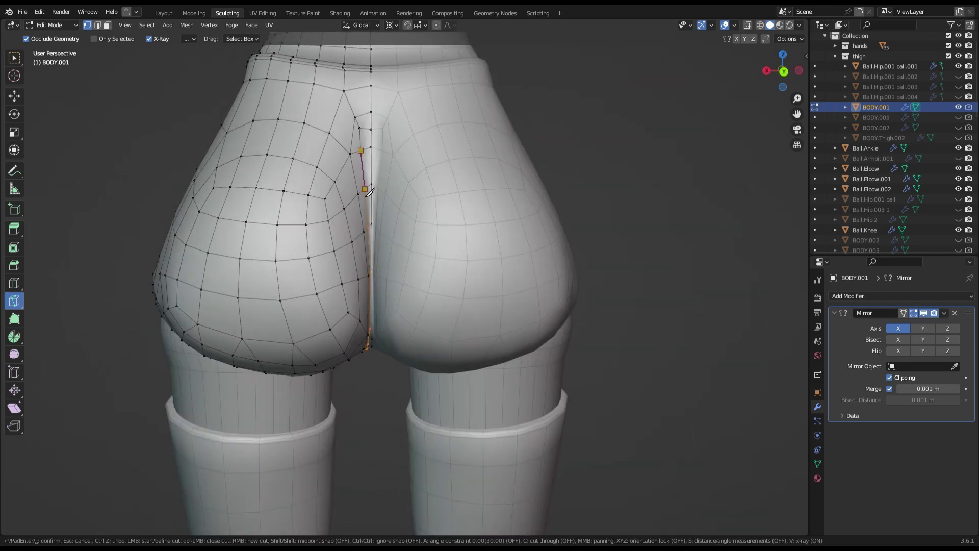
key("Tab")
key("ctrl+s")
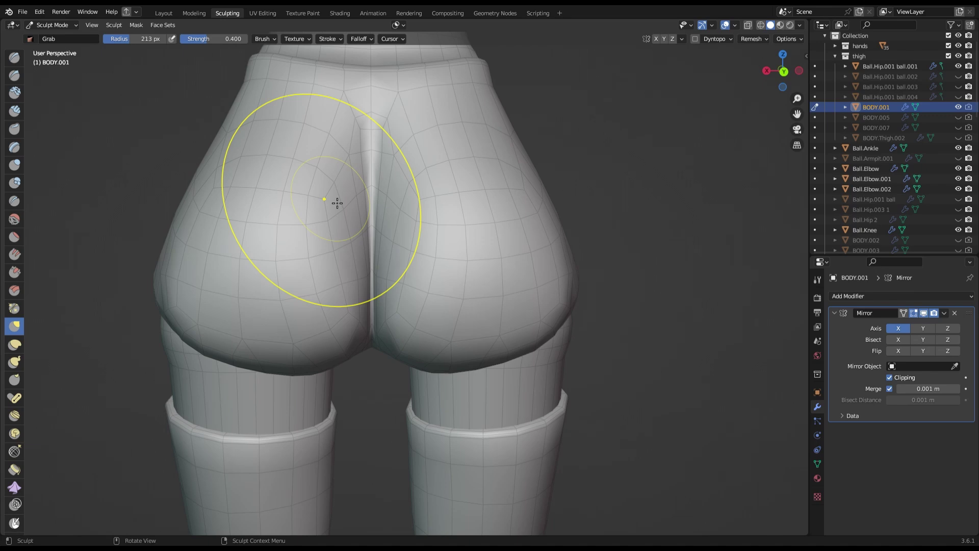
Grab-shape the crotch from below and in front orthographic view, then save.
mouse_move(338, 203)
middle_mouse_down()
mouse_move(366, 246)
mouse_move(368, 277)
mouse_move(462, 342)
mouse_move(472, 234)
middle_mouse_up()
scroll(799, 82, "down", 3)
key("KP_1")
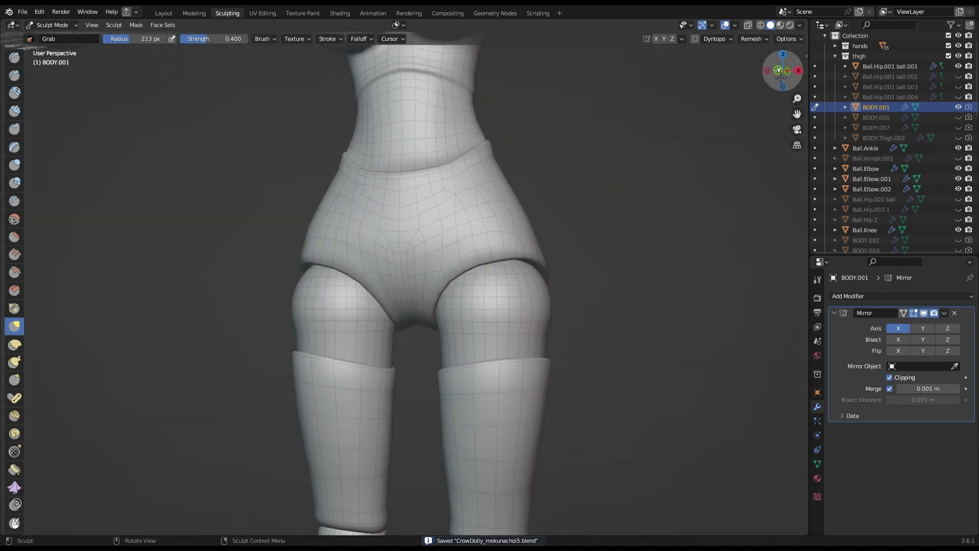
scroll(806, 82, "down", 3)
scroll(577, 194, "up", 6)
key("ctrl+s")
Refine the rear waistband in the back orthographic view.
mouse_move(513, 217)
middle_mouse_down()
mouse_move(427, 236)
mouse_move(407, 228)
middle_mouse_up()
scroll(406, 227, "up", 3)
key("ctrl+KP_1")
scroll(492, 196, "up", 4)
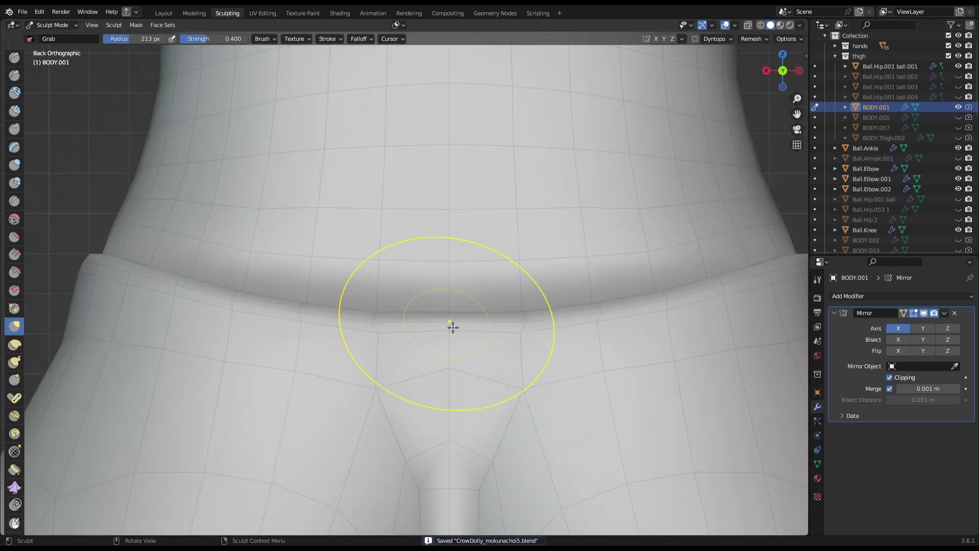
scroll(500, 250, "down", 5)
scroll(416, 426, "up", 1)
scroll(355, 347, "up", 2)
Review the hips from side, back three-quarter and front, then select the Ball.Hip.001 thigh piece.
key("KP_3")
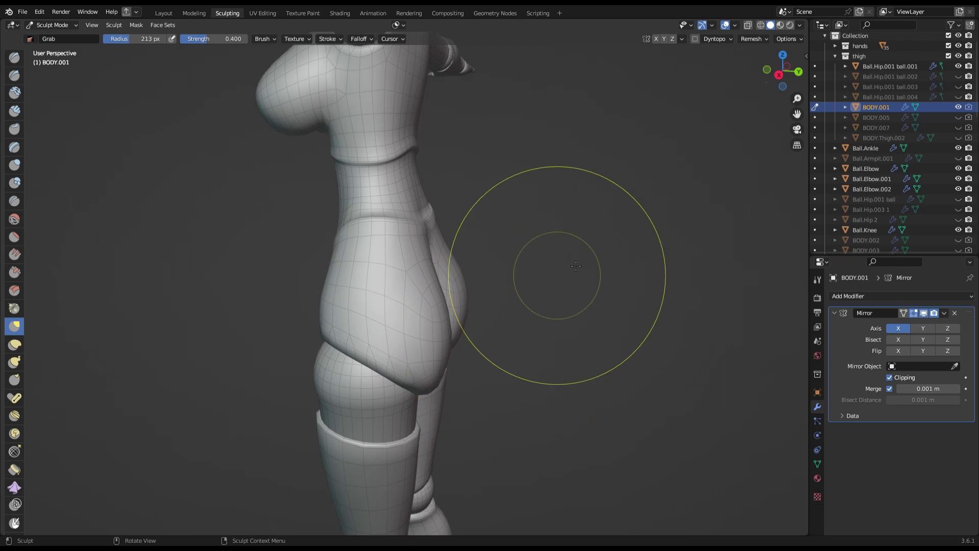
scroll(497, 439, "up", 2)
scroll(505, 423, "up", 2)
scroll(663, 320, "down", 4)
scroll(564, 350, "down", 1)
mouse_move(563, 350)
middle_mouse_down()
mouse_move(476, 328)
mouse_move(790, 79)
middle_mouse_up()
key("KP_1")
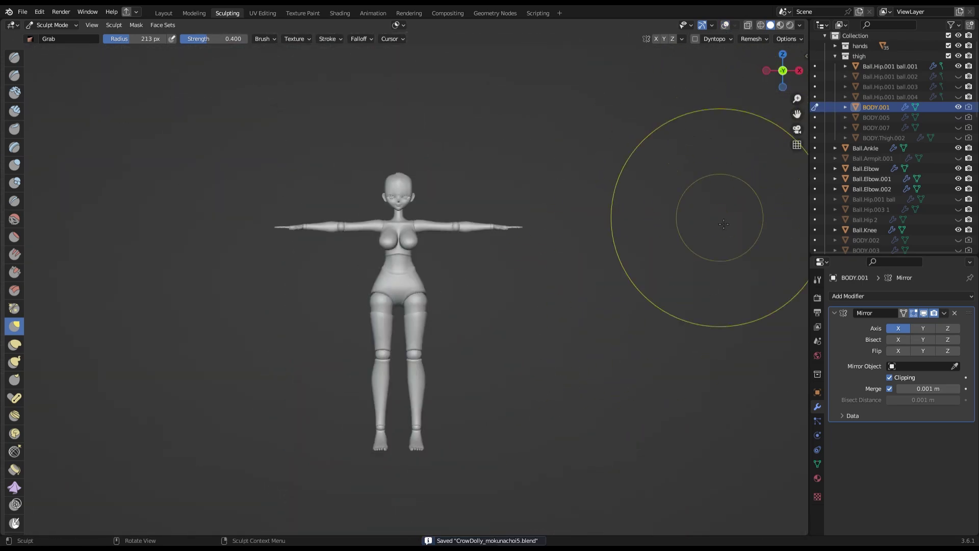
scroll(673, 234, "up", 2)
left_click(51, 24)
scroll(599, 253, "up", 2)
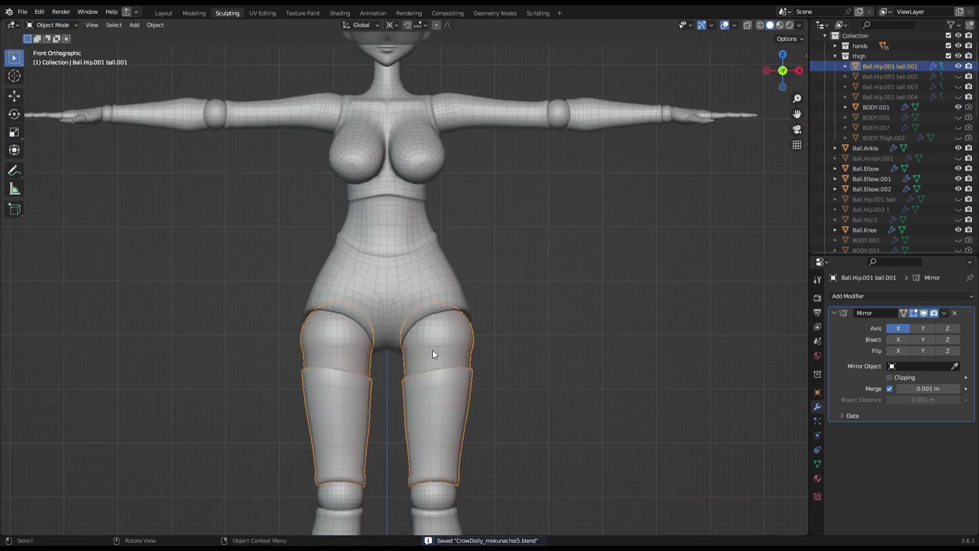
Try a first rotation of the thigh, undo it, and save the file.
key("r")
left_click(574, 302)
mouse_move(575, 302)
middle_mouse_down()
mouse_move(476, 405)
mouse_move(775, 69)
middle_mouse_up()
left_click(778, 69)
key("ctrl+z")
key("ctrl+shift+z")
key("ctrl+z")
key("Tab")
key("ctrl+s")
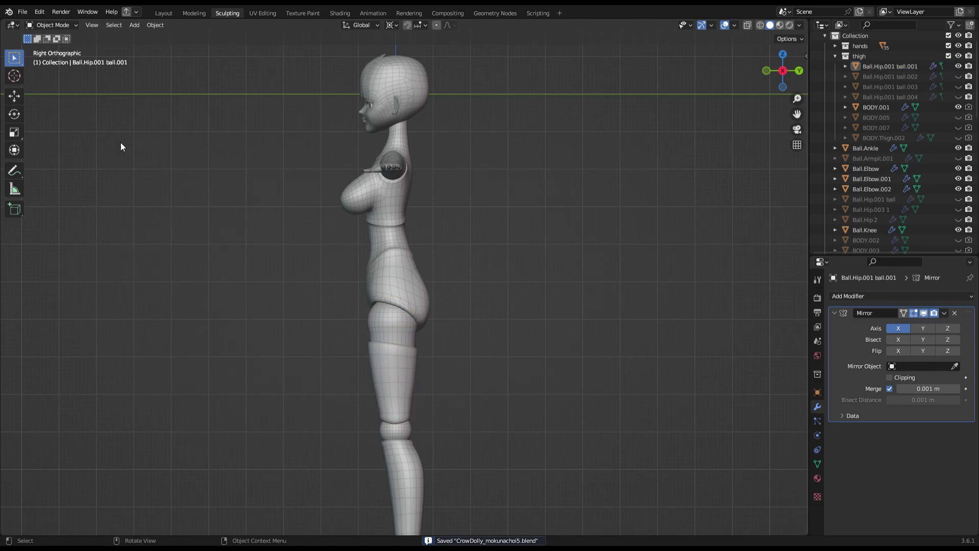
Select the FEET object and switch it to Sculpt Mode.
scroll(181, 134, "down", 2)
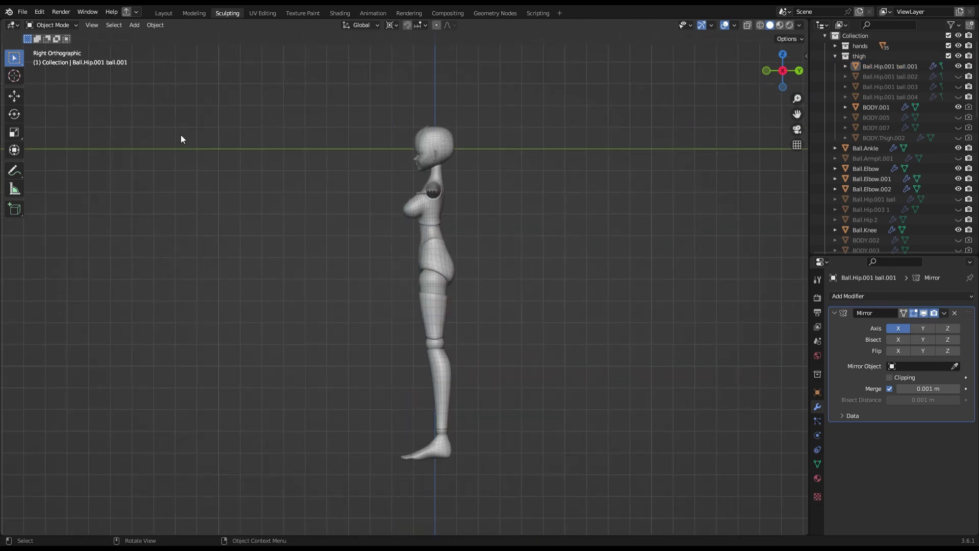
scroll(555, 274, "up", 5)
left_click(555, 274)
left_click(51, 24)
left_click(51, 59)
scroll(530, 268, "up", 5)
Check the legs from back, front and right side views, and save.
left_click(774, 72)
left_click(775, 68)
scroll(451, 163, "down", 5)
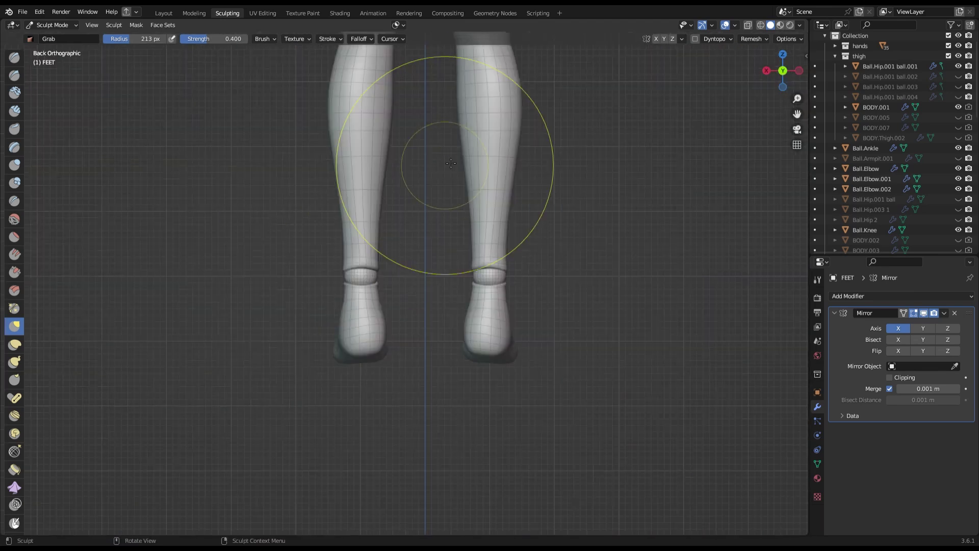
key("ctrl+s")
scroll(451, 163, "down", 4)
left_click(768, 71)
left_click(769, 71)
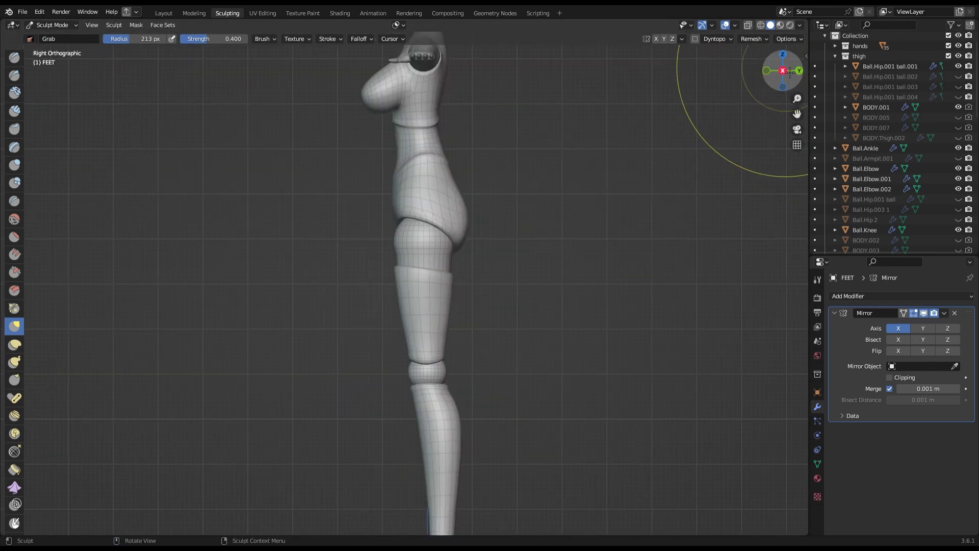
scroll(775, 71, "down", 2)
left_click(799, 70)
Rotate the Ball.Hip.001 thigh 90° at the hip and view the bent leg from below.
key("ctrl+Tab")
left_click(406, 280)
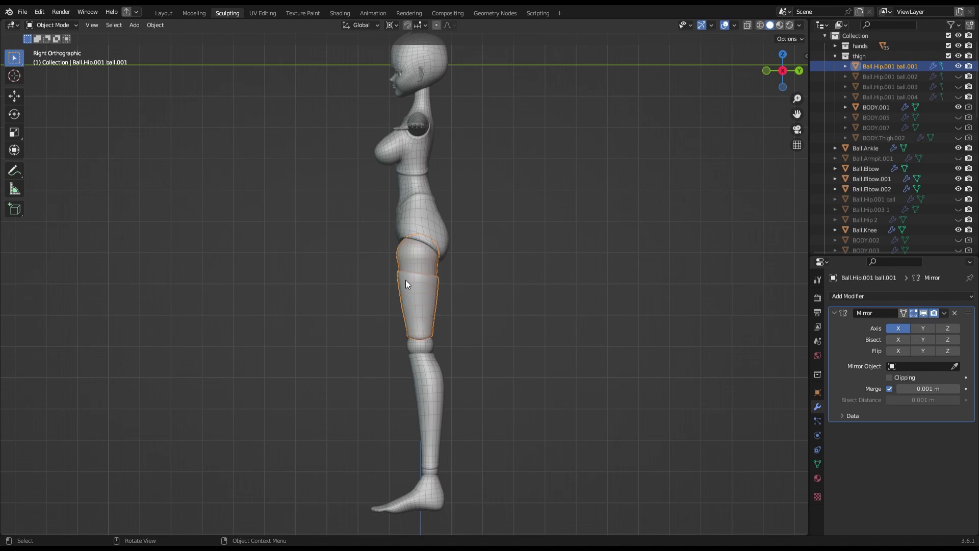
scroll(411, 354, "up", 3)
type("r90")
key("Return")
scroll(473, 373, "down", 3)
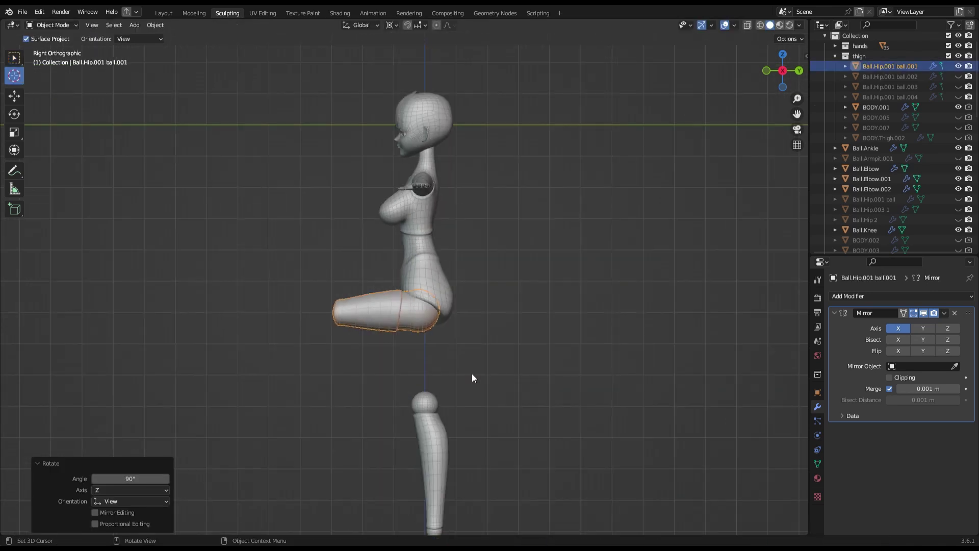
middle_click_drag(191, 198, 328, 222)
scroll(437, 306, "up", 5)
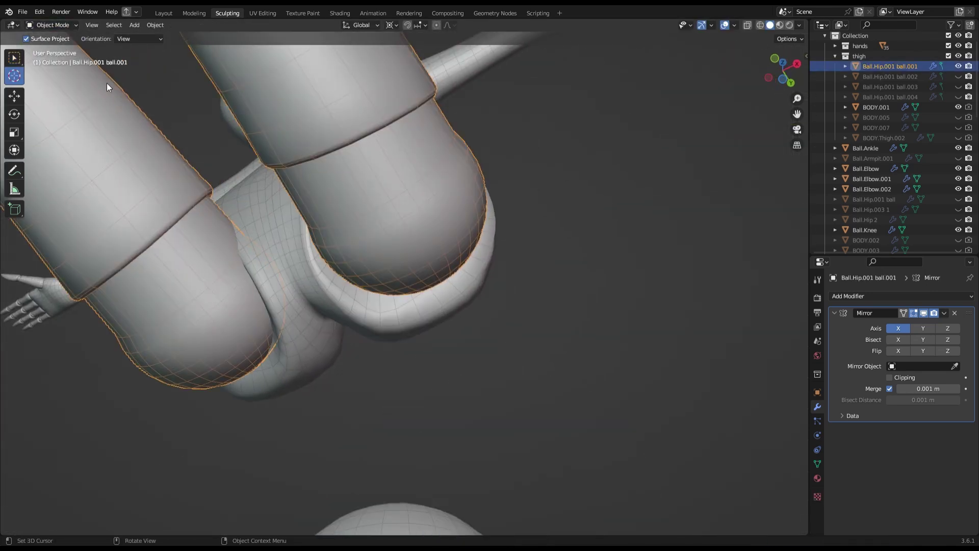
Inspect BODY.001's briefs edge over the raised thigh from the right side, and save.
left_click(471, 329)
key("Tab")
mouse_move(471, 329)
middle_mouse_down()
mouse_move(492, 302)
mouse_move(404, 311)
middle_mouse_up()
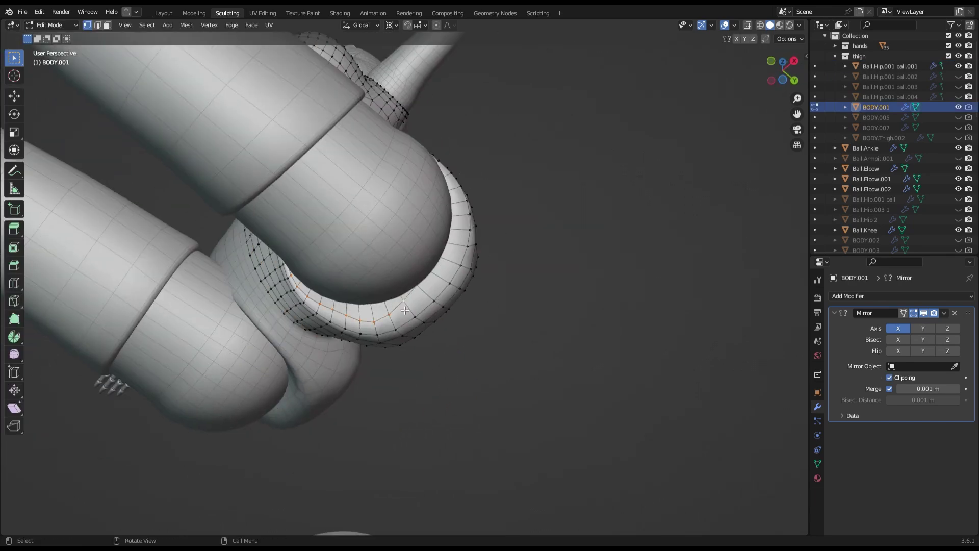
key("KP_3")
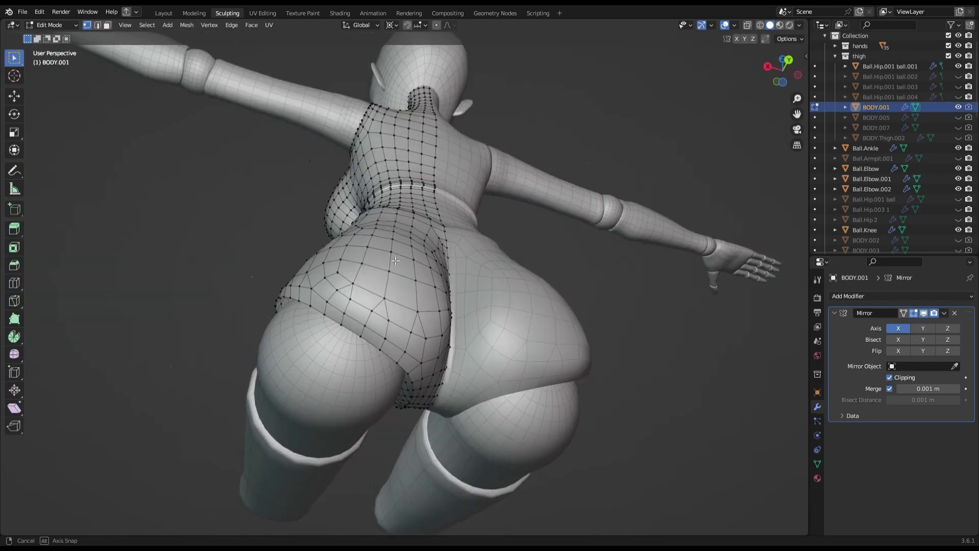
key("ctrl+s")
scroll(540, 204, "down", 2)
key("Tab")
left_click(326, 255)
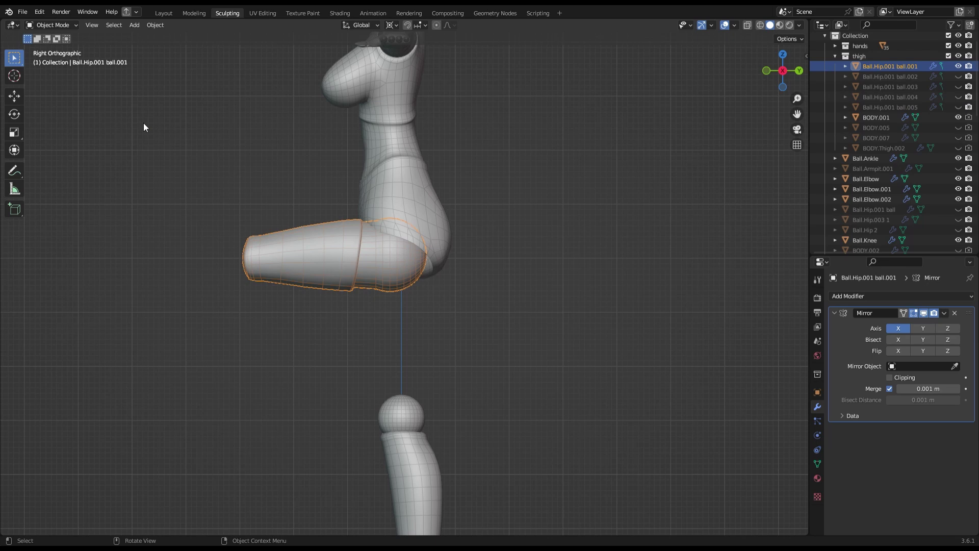
With proportional editing on, push the hip ball's tip vertices outward along Y.
key("Tab")
scroll(144, 124, "up", 2)
left_click(16, 97)
key("o")
scroll(405, 284, "up", 4)
left_click(469, 198)
left_click_drag(513, 198, 546, 201)
Enlarge the hip ball 1.397 times, orbiting to check its size.
scroll(605, 215, "down", 3)
middle_click_drag(605, 215, 586, 213)
left_click_drag(586, 212, 571, 214)
middle_click_drag(571, 215, 467, 271)
key("Tab")
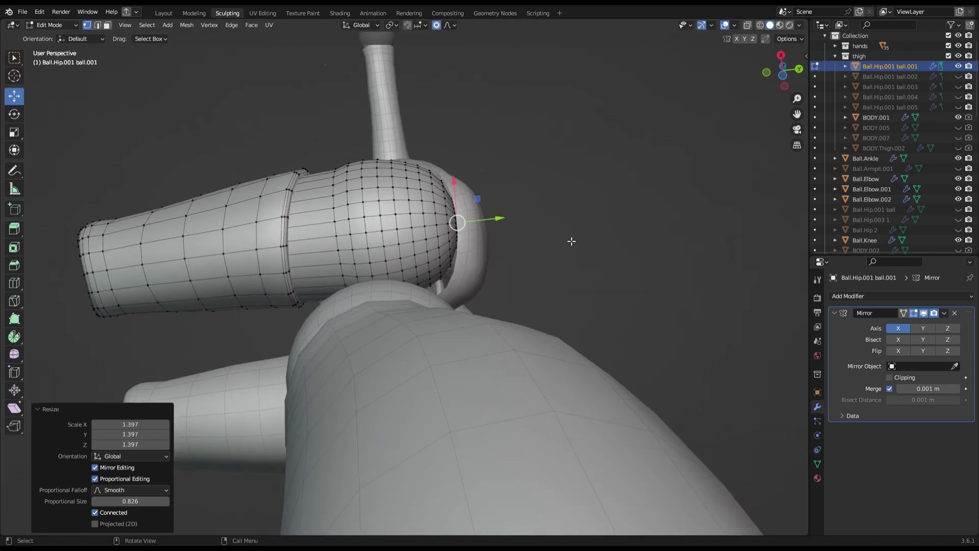
middle_click_drag(572, 237, 642, 244)
Adjust the BODY.001 briefs edge beneath the enlarged hip ball, checking from the right side.
key("Tab")
scroll(428, 317, "up", 3)
middle_click_drag(428, 317, 565, 299)
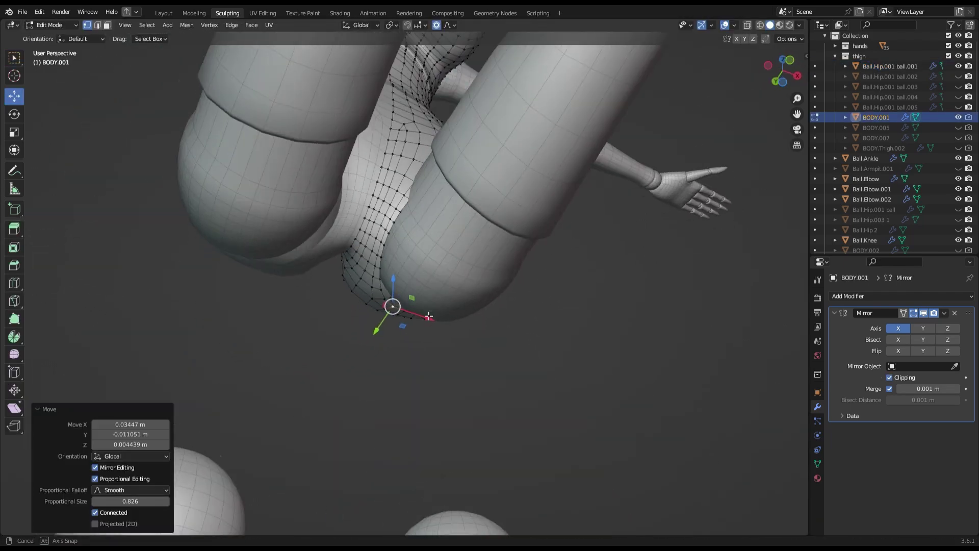
key("KP_3")
key("Tab")
Reset the thigh's rotation so the leg hangs straight again.
left_click(439, 267)
key("Tab")
scroll(464, 320, "up", 2)
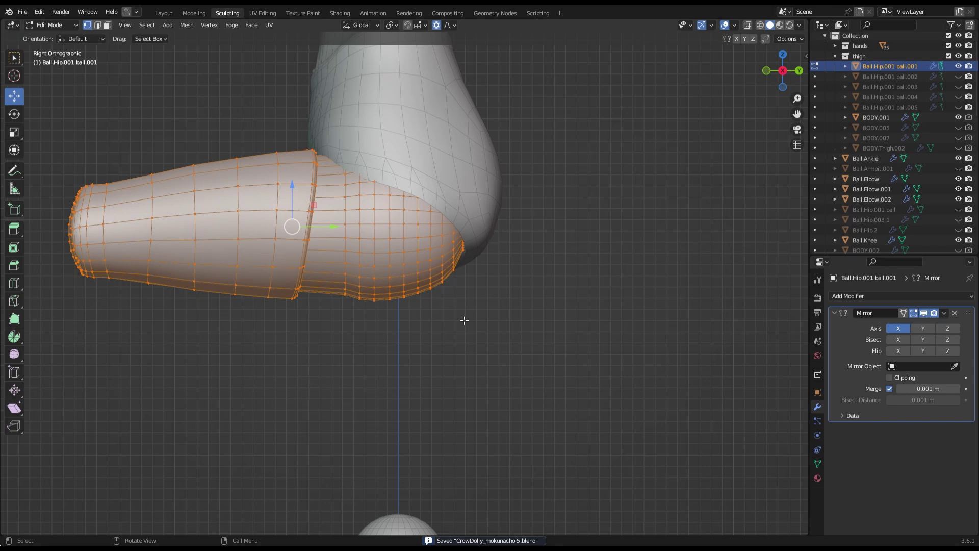
left_click(391, 25)
key("Tab")
mouse_move(459, 300)
middle_mouse_down()
mouse_move(588, 260)
mouse_move(550, 259)
middle_mouse_up()
Save CrowDolly_mokunachoi5.blend and put the body mesh into Sculpt Mode.
left_click(780, 85)
scroll(433, 256, "up", 2)
left_click(433, 256)
key("Tab")
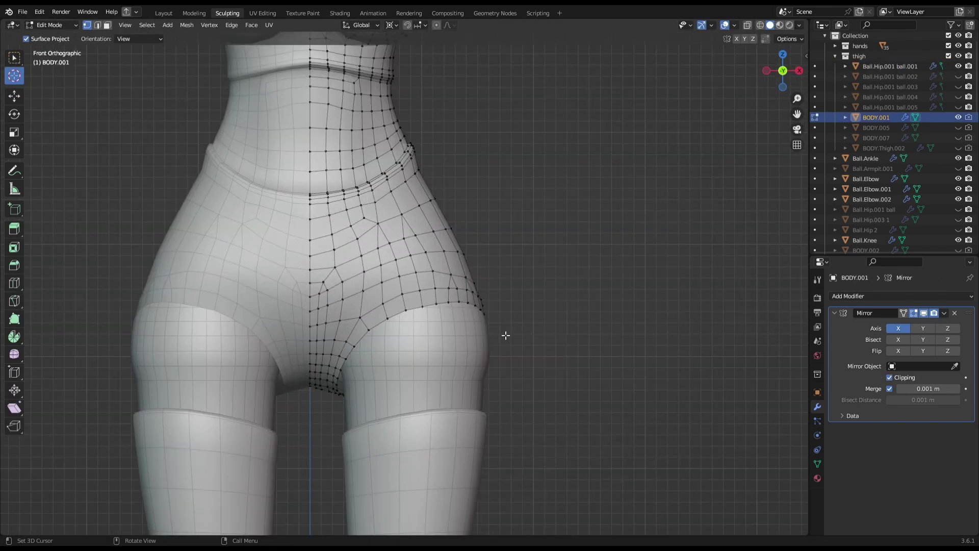
key("Tab")
key("ctrl+s")
key("ctrl+Tab")
left_click(815, 117)
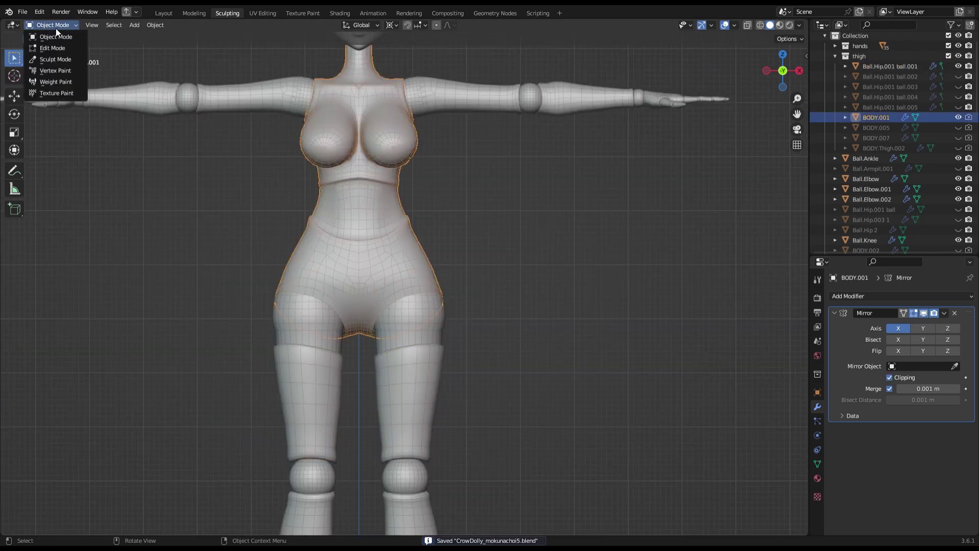
scroll(328, 427, "down", 2)
scroll(466, 328, "down", 3)
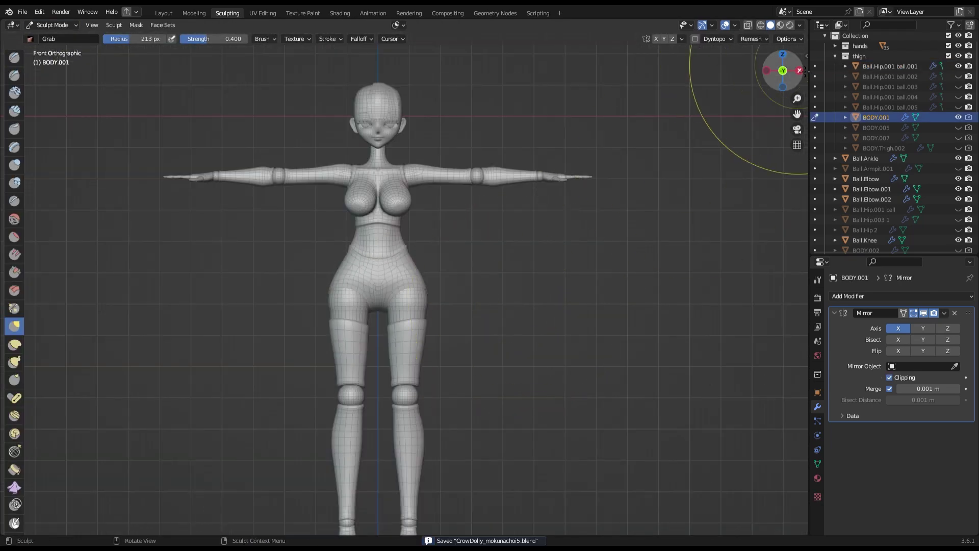
left_click(799, 71)
scroll(462, 345, "up", 5)
scroll(328, 350, "up", 2)
mouse_move(328, 350)
middle_mouse_down()
mouse_move(326, 316)
mouse_move(531, 357)
mouse_move(452, 280)
mouse_move(361, 220)
middle_mouse_up()
mouse_move(479, 244)
middle_mouse_down()
mouse_move(513, 234)
mouse_move(441, 247)
mouse_move(764, 106)
mouse_move(468, 229)
mouse_move(476, 323)
mouse_move(441, 286)
mouse_move(477, 289)
mouse_move(518, 376)
mouse_move(372, 278)
mouse_move(483, 350)
middle_mouse_up()
key("ctrl+s")
key("KP_3")
scroll(791, 131, "down", 5)
scroll(765, 127, "up", 4)
key("ctrl+Tab")
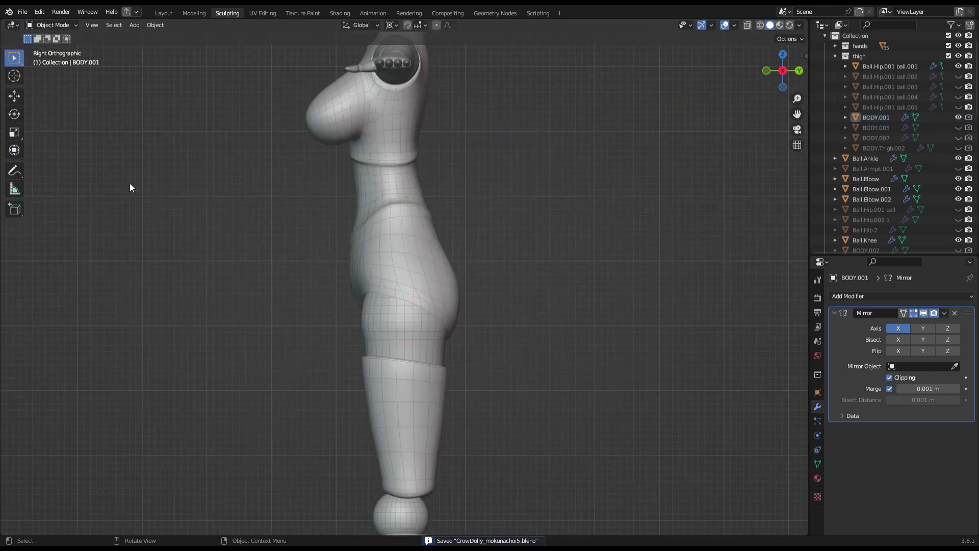
Create a new collection in the Outliner and name it BONES.
key("KP_1")
left_click(825, 35)
right_click(854, 118)
left_click(854, 118)
double_click(859, 78)
type("C")
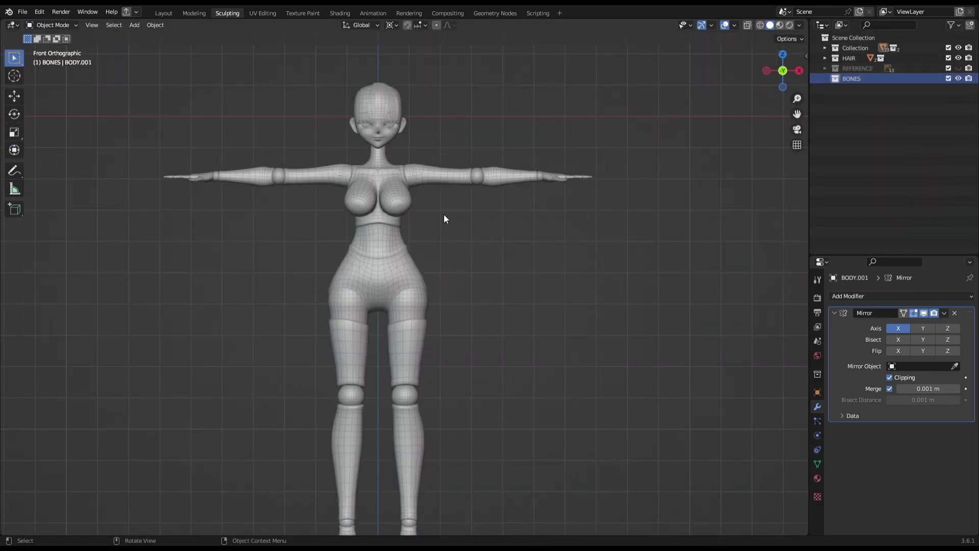
Add an Armature to the BONES collection and show its bone properties.
scroll(523, 329, "down", 4)
scroll(523, 329, "up", 3)
left_click(135, 24)
mouse_move(152, 57)
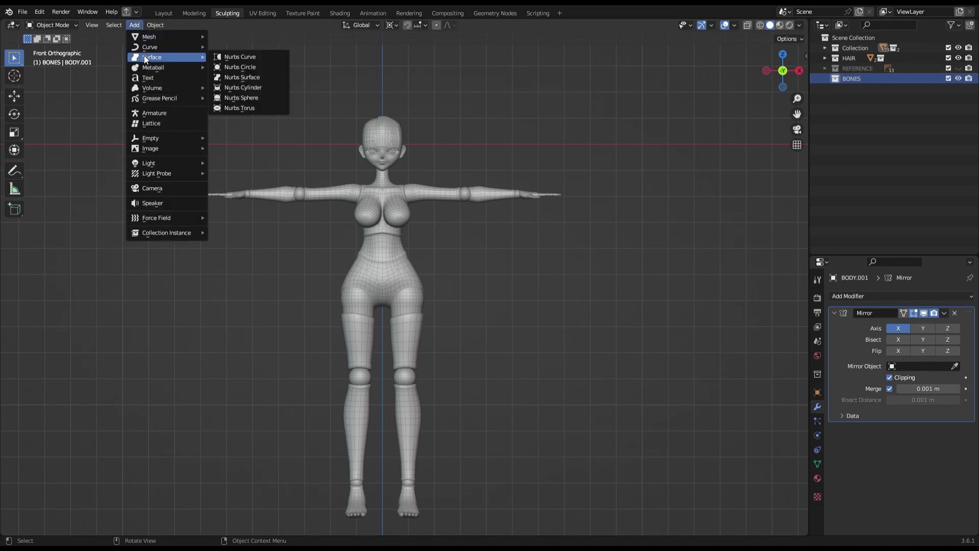
left_click(154, 113)
left_click(818, 451)
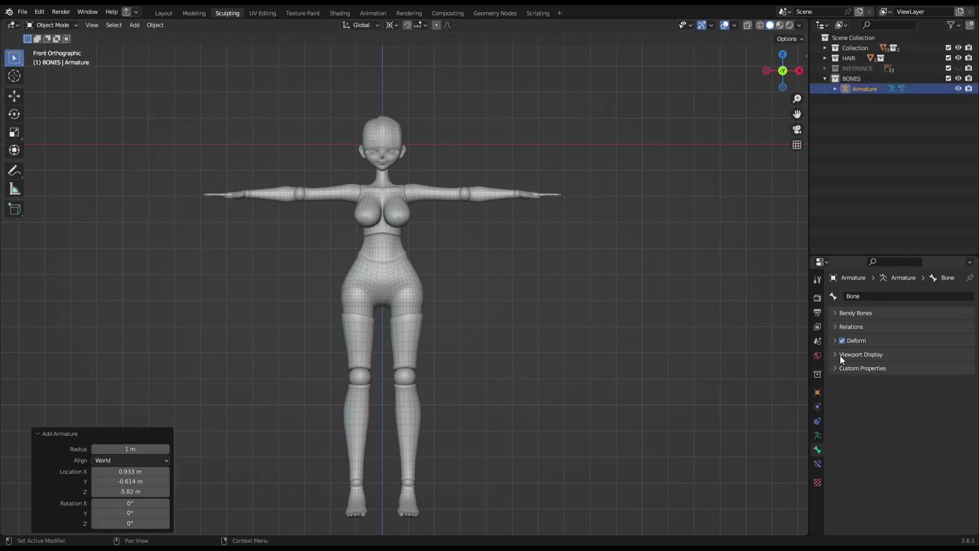